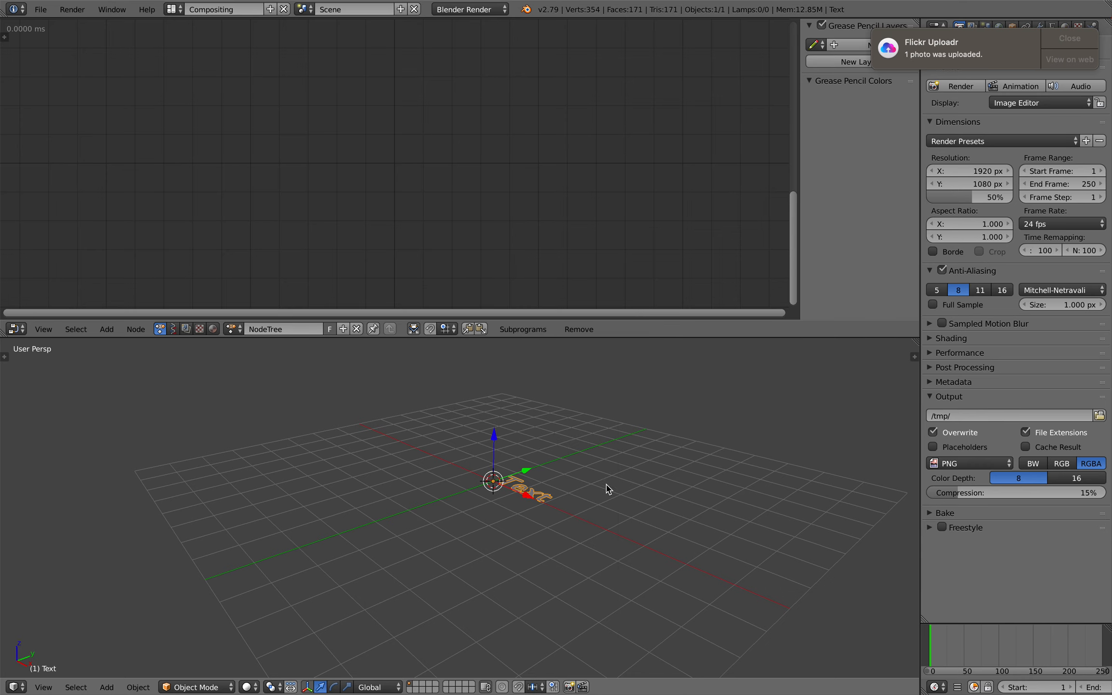
# Step: Move the text object away from the origin to beyond the edge of the grid floor
pyautogui.press('g')
pyautogui.click(821, 436)
pyautogui.moveTo(772, 440); pyautogui.dragTo(687, 414, button='middle')
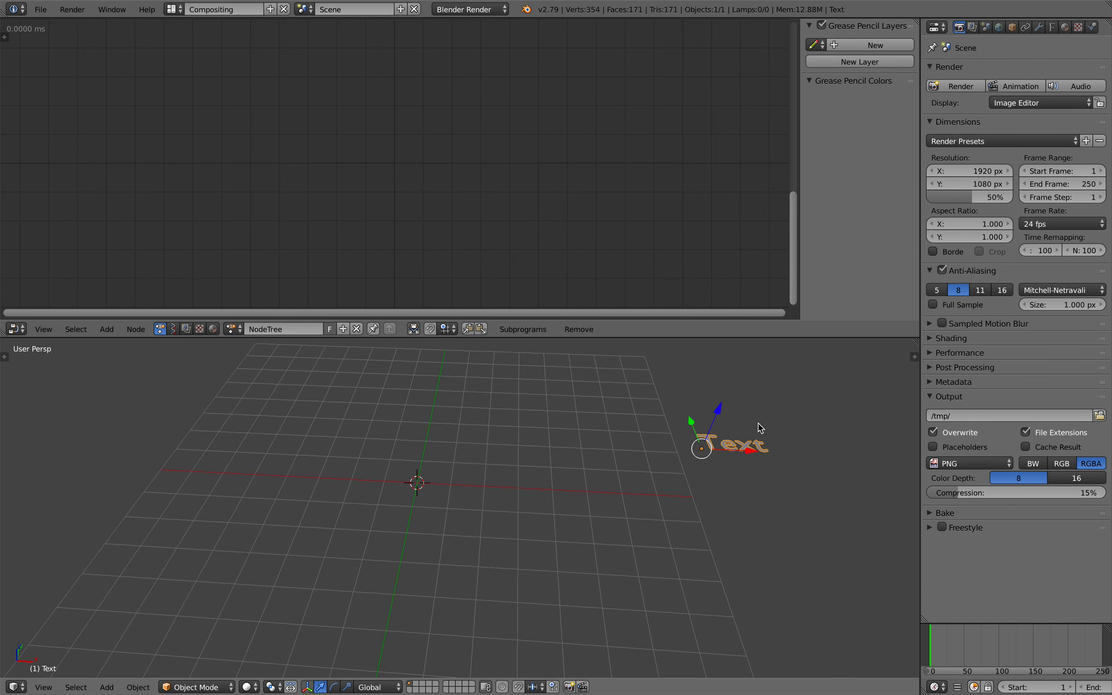
pyautogui.moveTo(734, 411); pyautogui.dragTo(728, 429, button='middle')
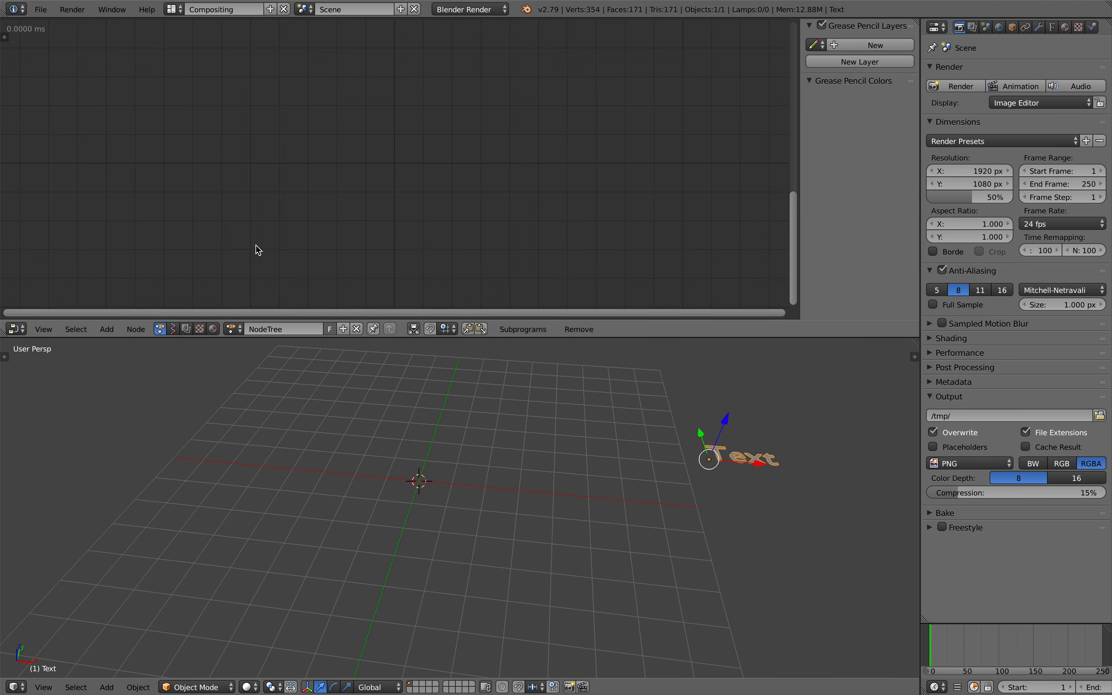
# Step: Add an Object Instancer node to the node tree
pyautogui.hotkey('shift', 'a')
pyautogui.moveTo(285, 175)
pyautogui.click(247, 98)
pyautogui.write('inst')
pyautogui.press('Return')
pyautogui.click(237, 88)
pyautogui.scroll(-3, 237, 88)
pyautogui.moveTo(350, 100); pyautogui.dragTo(451, 57)
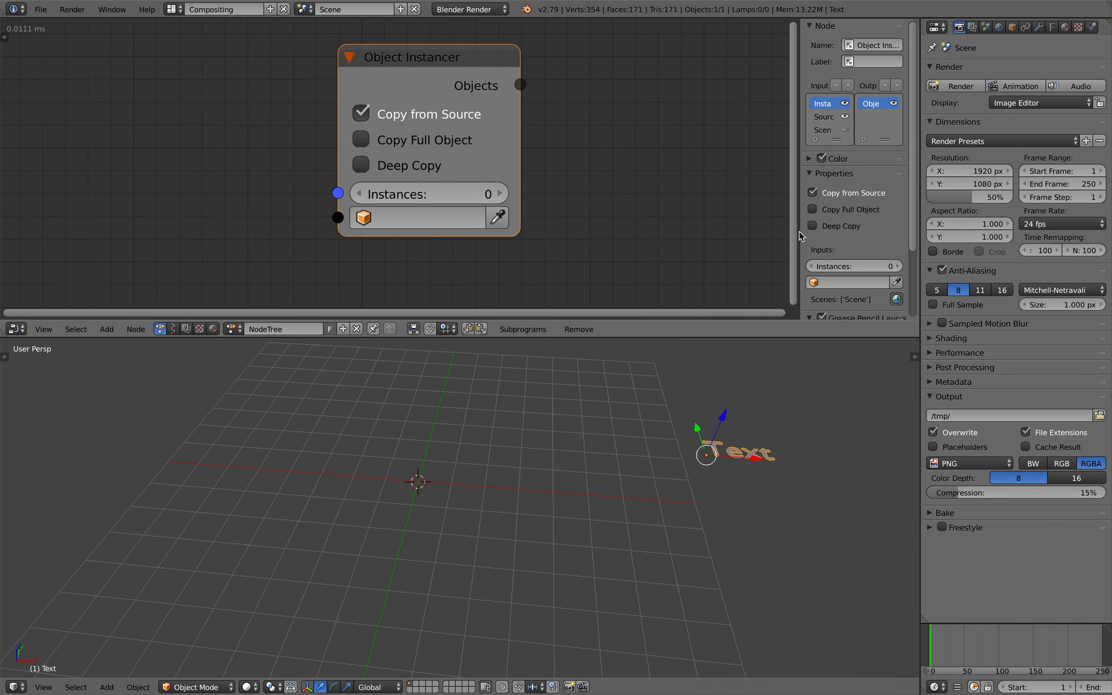
# Step: Hide the node editor's sidebar and assign the Text object as the Object Instancer's source
pyautogui.press('n')
pyautogui.click(556, 220)
pyautogui.scroll(-2, 630, 197)
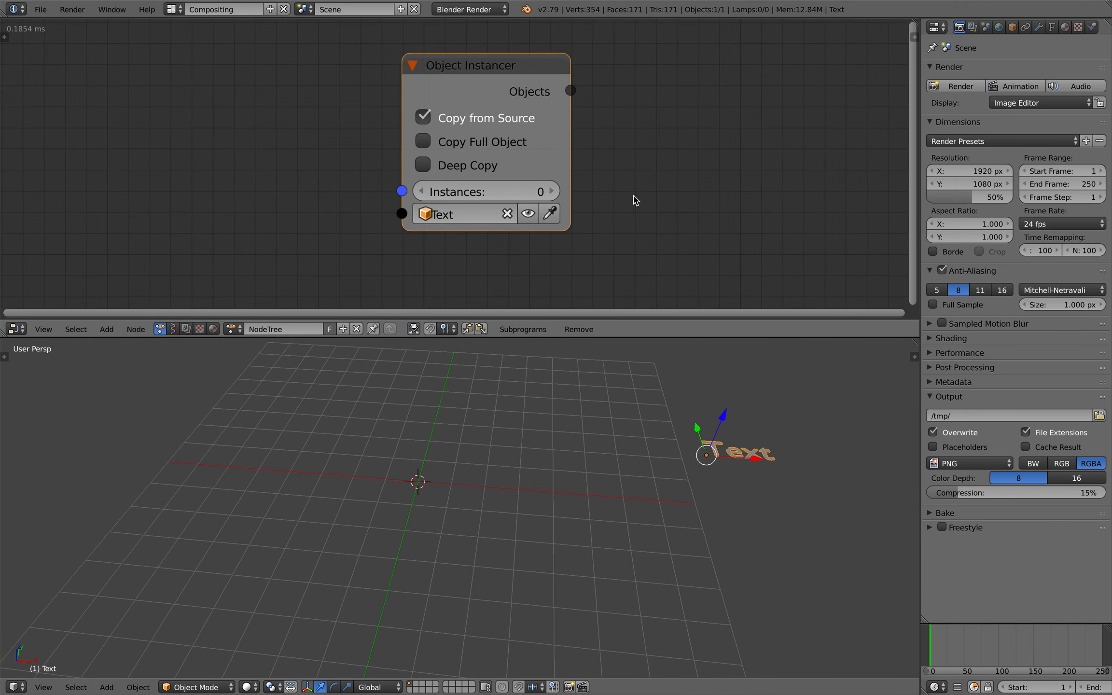
# Step: Save the file on the Desktop as AN_Text_Instancing_001.blend
pyautogui.hotkey('ctrl', 'shift', 's')
pyautogui.write('AN_Text_')
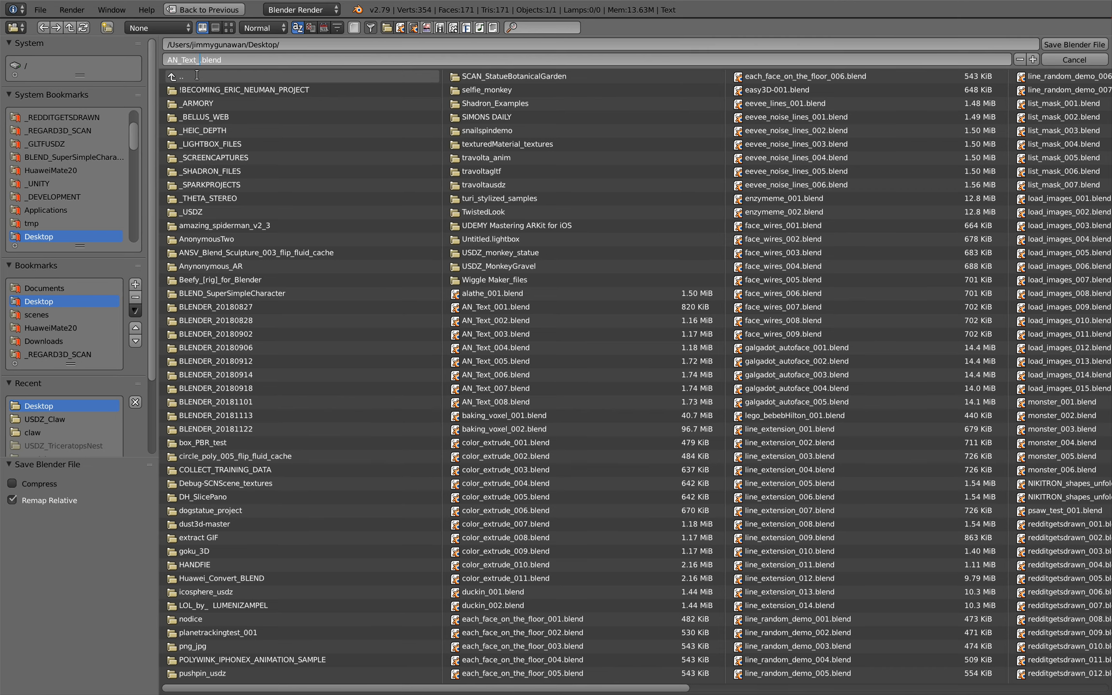
pyautogui.write('Instancing_001')
pyautogui.press('Return')
pyautogui.click(1073, 44)
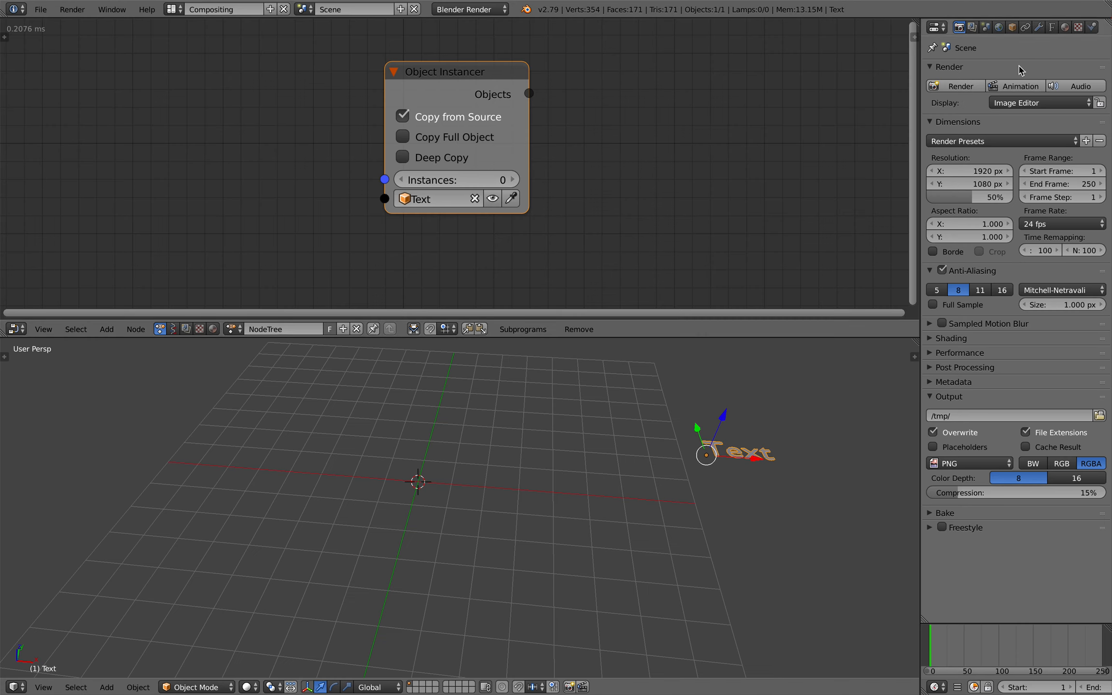
pyautogui.hotkey('ctrl', 's')
pyautogui.click(547, 172)
pyautogui.moveTo(644, 381); pyautogui.dragTo(616, 476, button='middle')
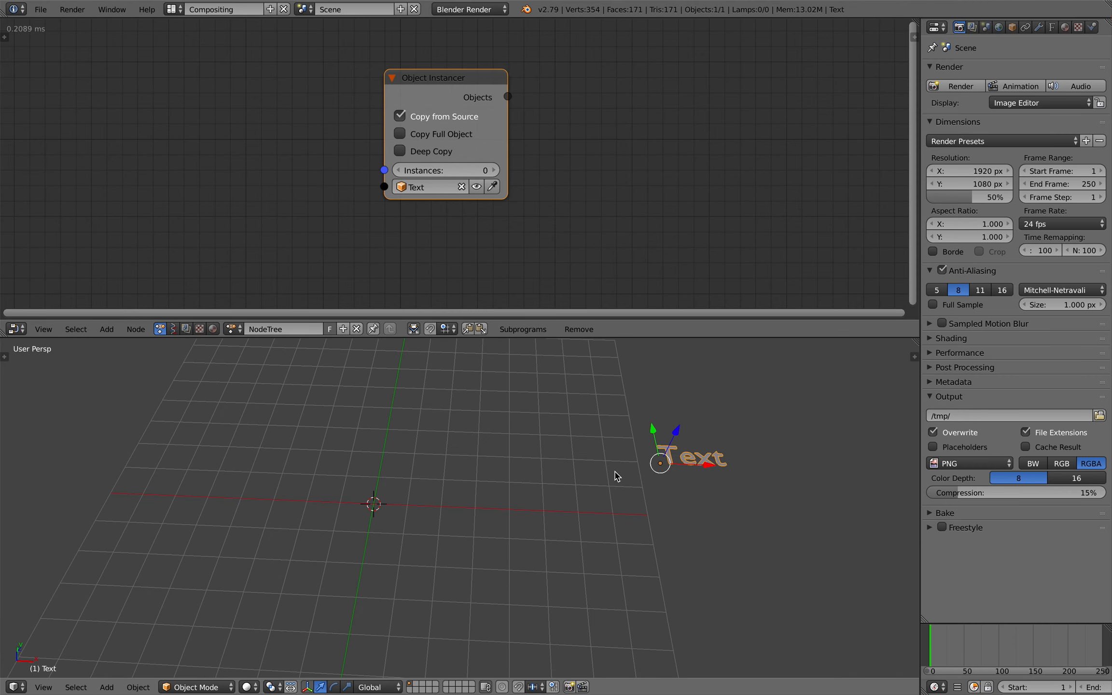
# Step: Add a Random Text node beside the Object Instancer node
pyautogui.hotkey('ctrl', 'a')
pyautogui.write('random')
pyautogui.press('Down')
pyautogui.press('Down')
pyautogui.press('Down')
pyautogui.press('Down')
pyautogui.press('Down')
pyautogui.press('Down')
pyautogui.press('Down')
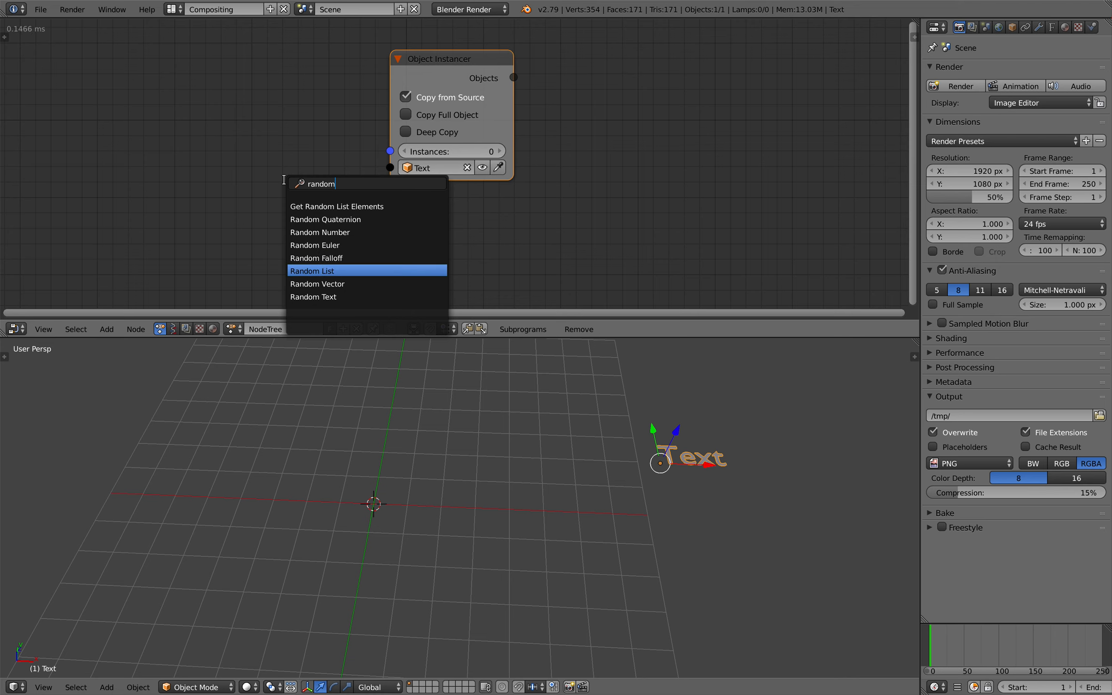
pyautogui.press('Return')
pyautogui.click(191, 143)
pyautogui.moveTo(258, 192); pyautogui.dragTo(312, 192)
# Step: Move the Random Text node directly beneath the Object Instancer node
pyautogui.moveTo(488, 191); pyautogui.dragTo(425, 177, button='middle')
pyautogui.hotkey('ctrl', 'a')
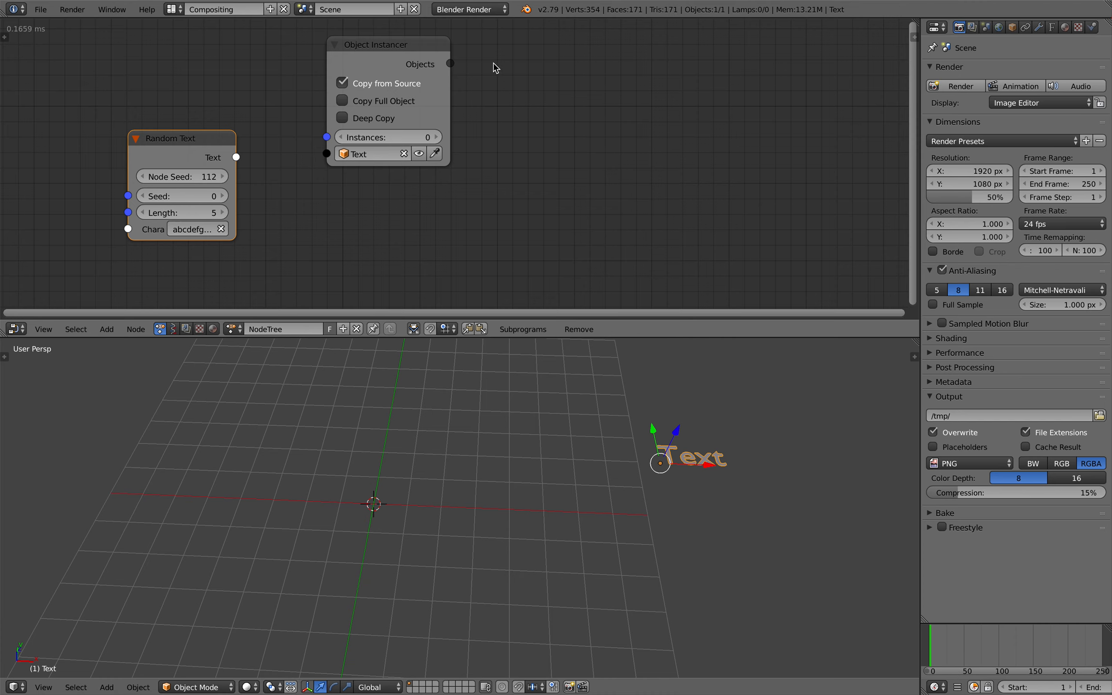
pyautogui.moveTo(211, 142); pyautogui.dragTo(401, 189)
pyautogui.moveTo(457, 168); pyautogui.dragTo(445, 169, button='middle')
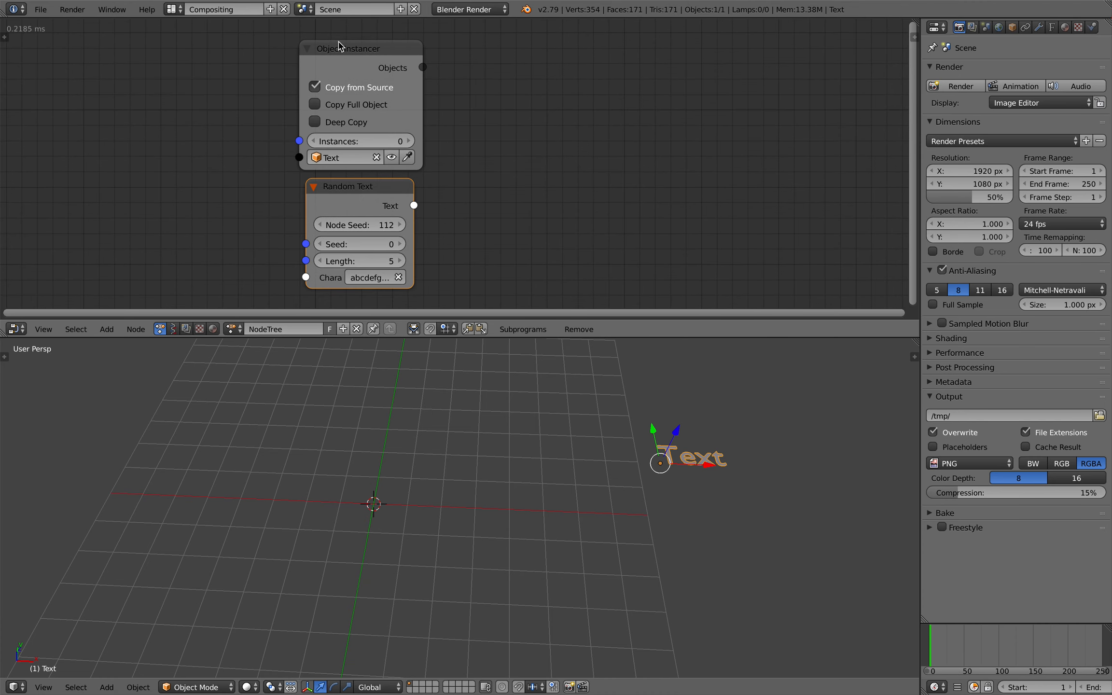
pyautogui.scroll(-2, 486, 139)
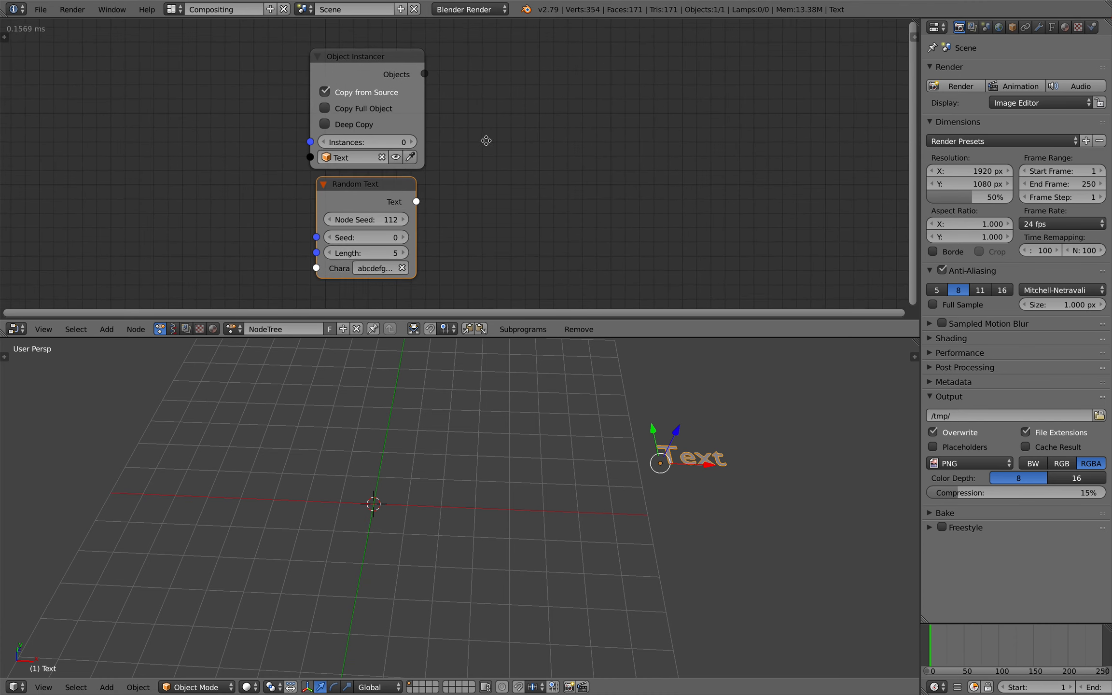
# Step: Add a Text Object Output node to the right of the Random Text node
pyautogui.hotkey('ctrl', 'a')
pyautogui.write('text o')
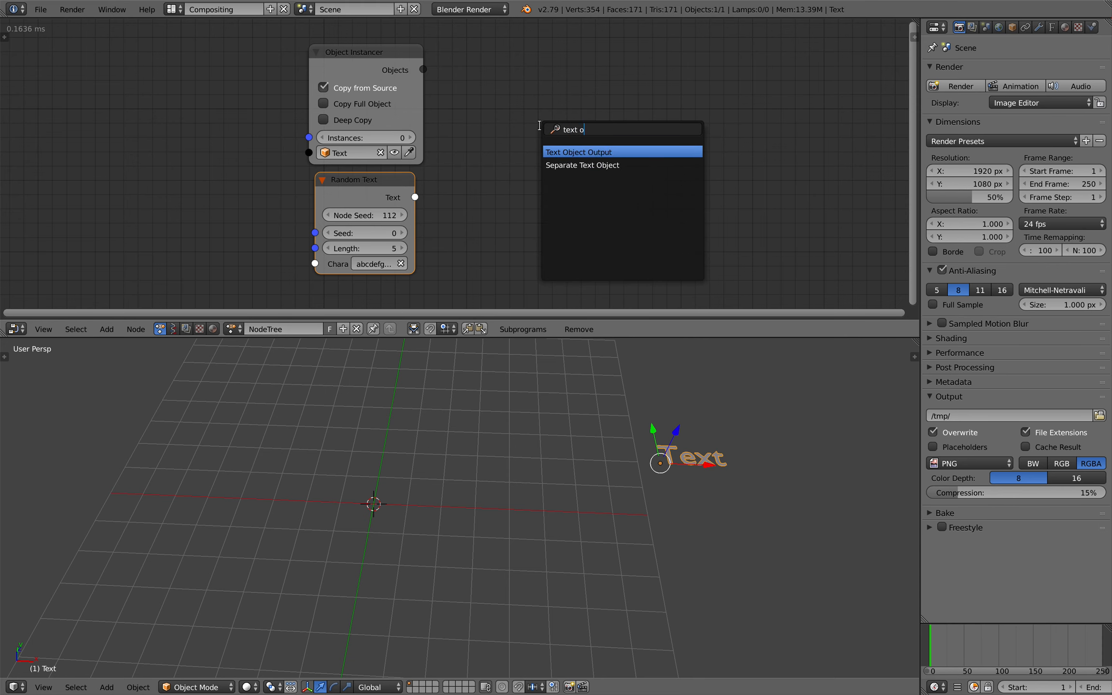
pyautogui.press('Return')
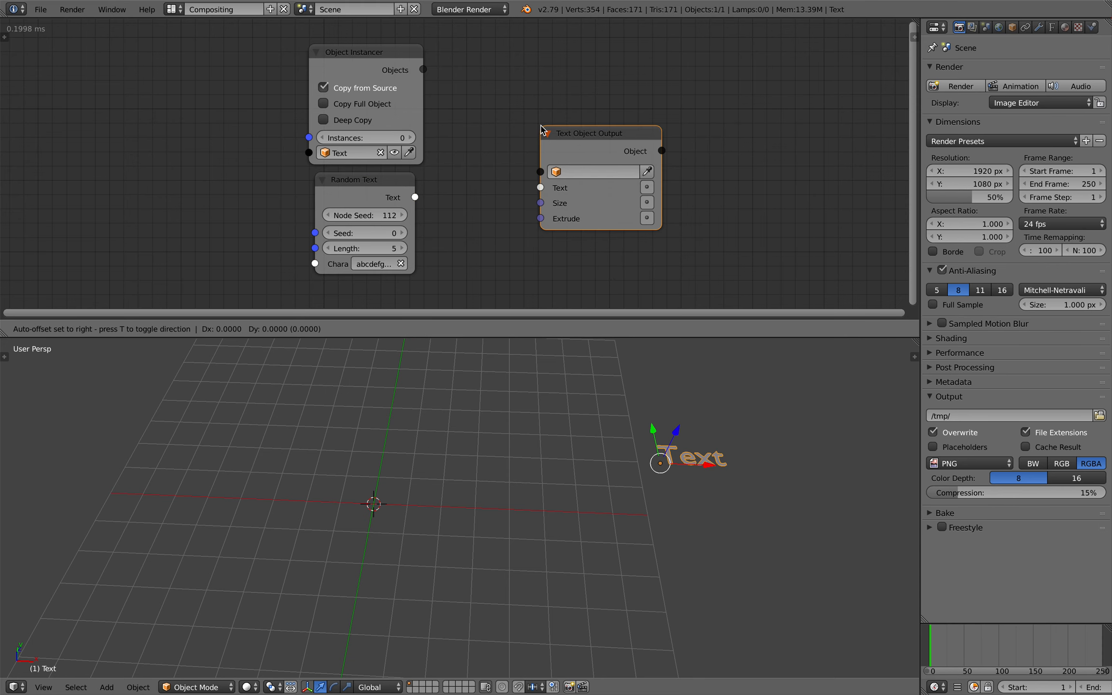
pyautogui.click(516, 120)
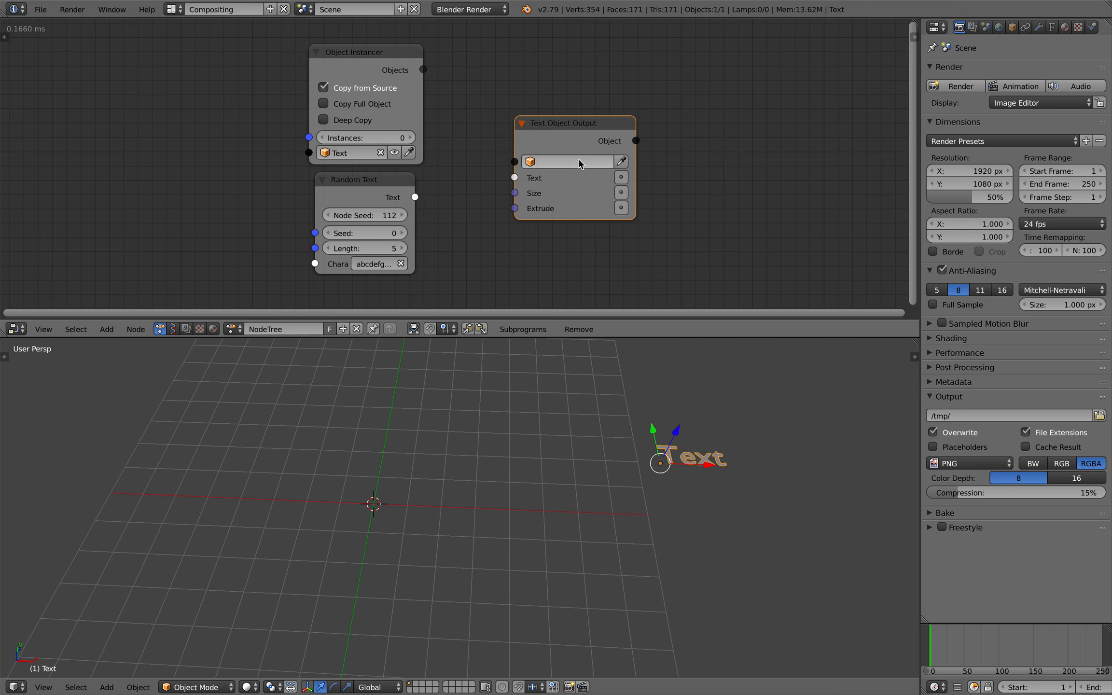
# Step: Assign the Text object to Text Object Output and link Random Text's output to its Text input
pyautogui.click(622, 162)
pyautogui.moveTo(415, 197); pyautogui.dragTo(514, 177)
pyautogui.moveTo(594, 140); pyautogui.dragTo(676, 126)
pyautogui.moveTo(627, 434); pyautogui.dragTo(652, 430, button='middle')
pyautogui.press('a')
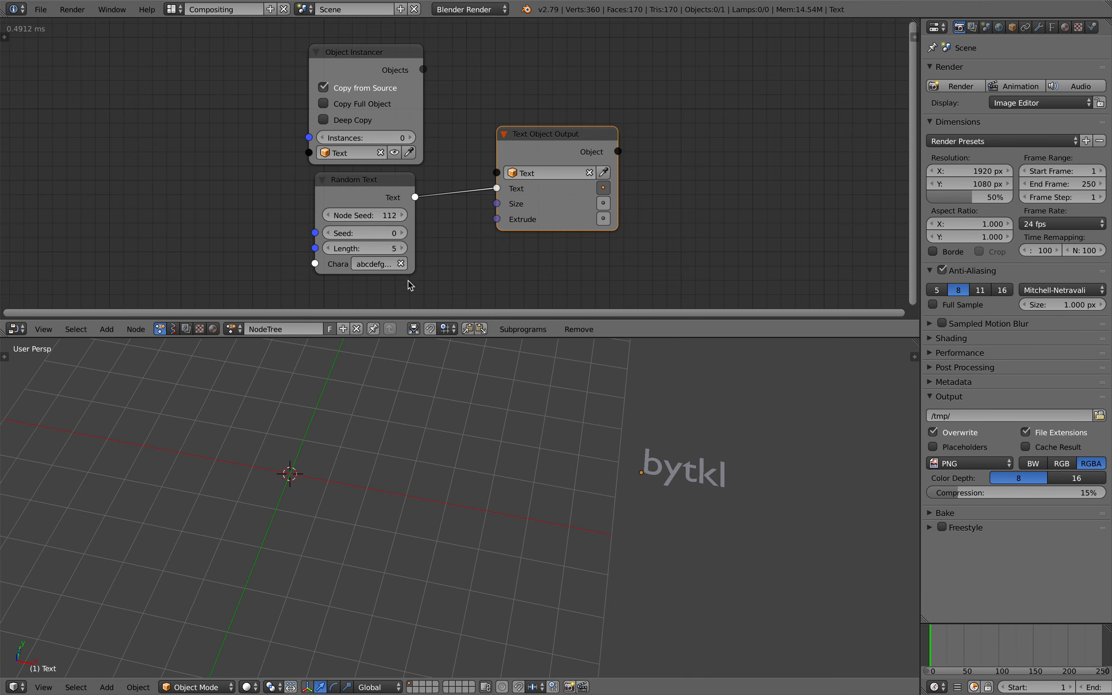
# Step: Set the Random Text node's seed to 92 and its characters to WORLD
pyautogui.moveTo(372, 233); pyautogui.dragTo(410, 233)
pyautogui.click(386, 265)
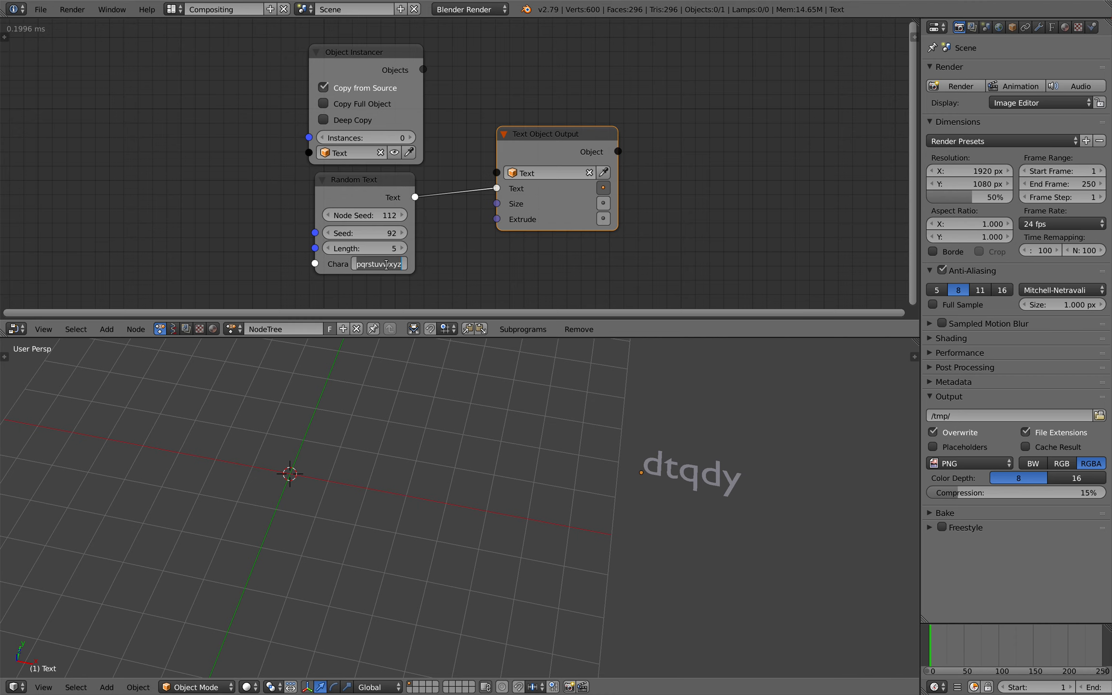
pyautogui.write('WORLD')
pyautogui.press('Return')
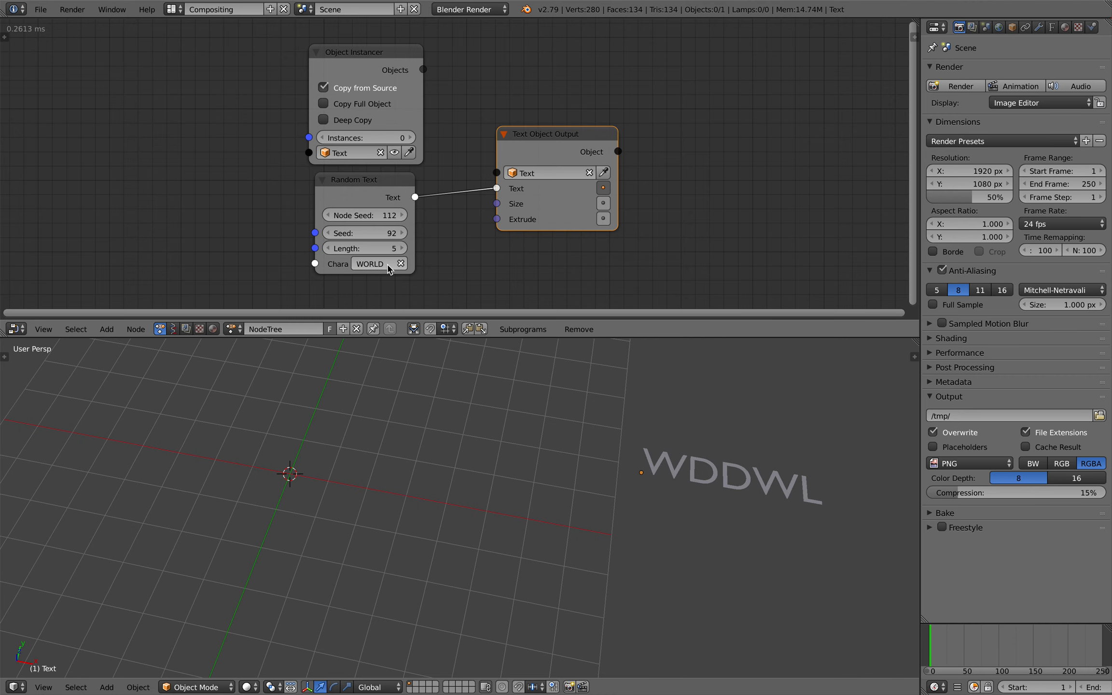
# Step: Save the file and set the Random Text node's seed to 336
pyautogui.moveTo(641, 476); pyautogui.dragTo(637, 475, button='middle')
pyautogui.hotkey('ctrl', 's')
pyautogui.click(637, 474)
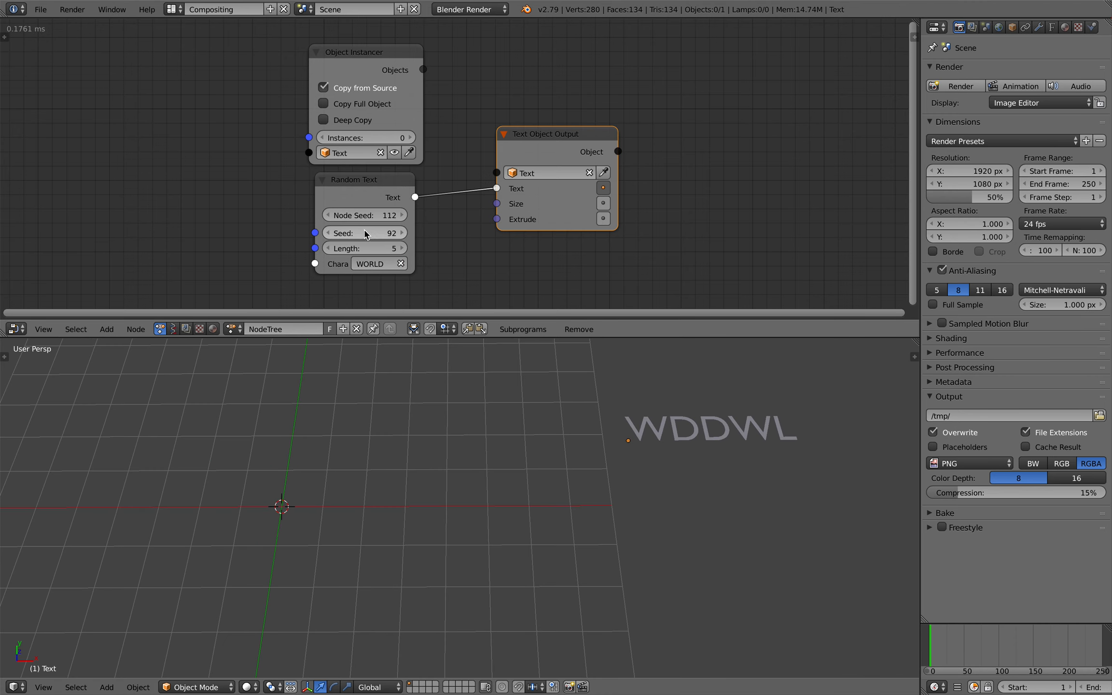
pyautogui.moveTo(367, 233); pyautogui.dragTo(408, 233)
pyautogui.moveTo(631, 421); pyautogui.dragTo(625, 418, button='middle')
pyautogui.hotkey('ctrl', 's')
pyautogui.click(625, 418)
pyautogui.moveTo(367, 233); pyautogui.dragTo(386, 233)
# Step: Set the Random Text node's characters to AGCT
pyautogui.click(406, 268)
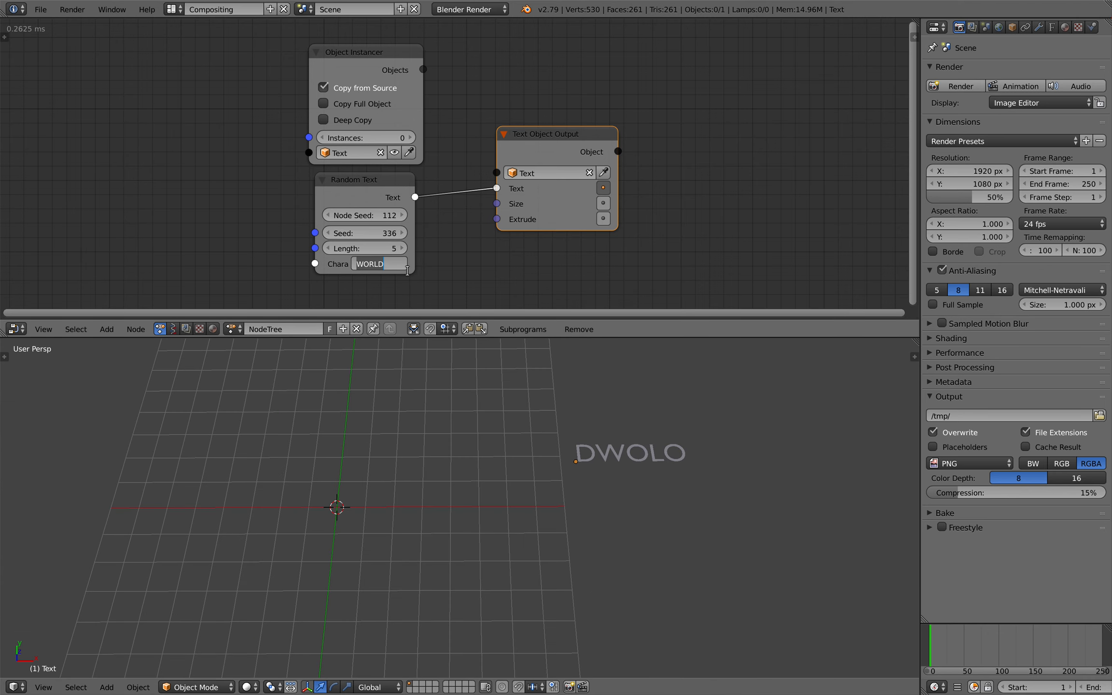
pyautogui.write('AGCT')
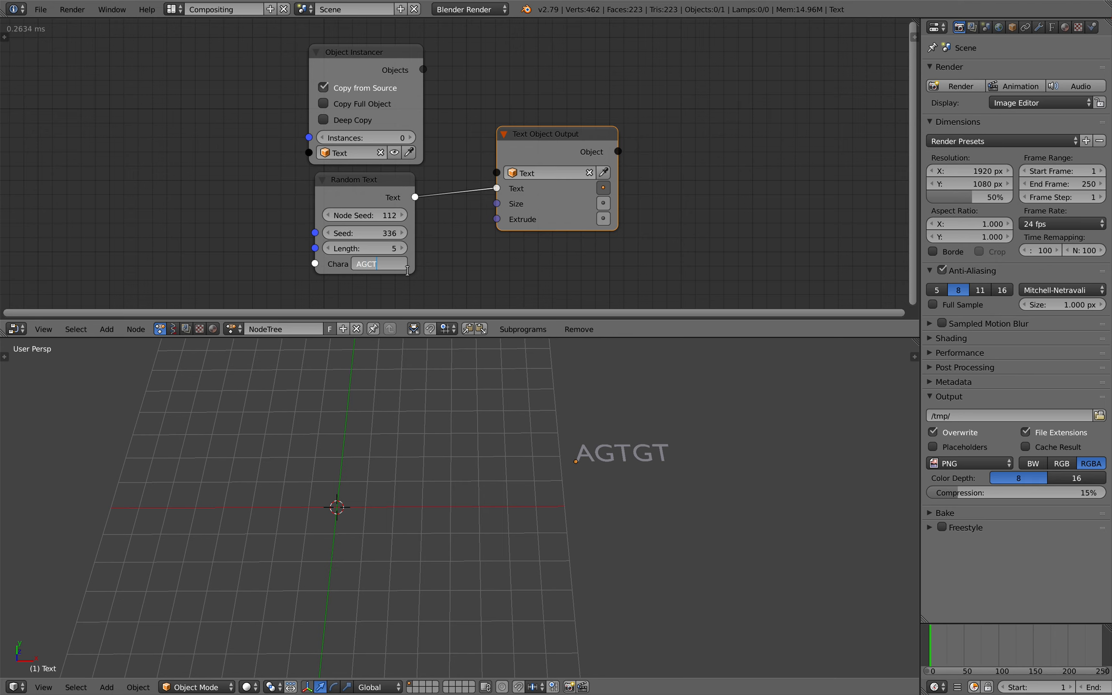
pyautogui.press('Return')
pyautogui.scroll(1, 407, 285)
pyautogui.scroll(2, 407, 284)
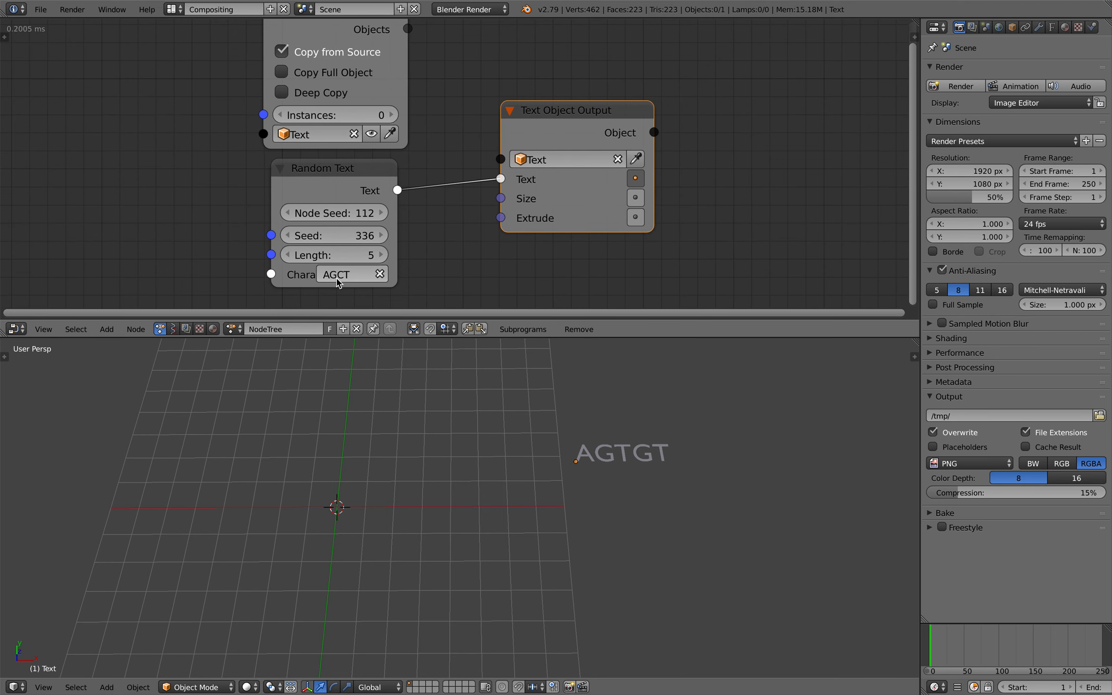
# Step: Set the Random Text node's seed to 358 and length to 11, and select the text object in the viewport
pyautogui.scroll(-1, 566, 423)
pyautogui.moveTo(313, 234); pyautogui.dragTo(352, 255)
pyautogui.moveTo(480, 399); pyautogui.dragTo(502, 408, button='middle')
pyautogui.moveTo(576, 424); pyautogui.dragTo(603, 427, button='middle')
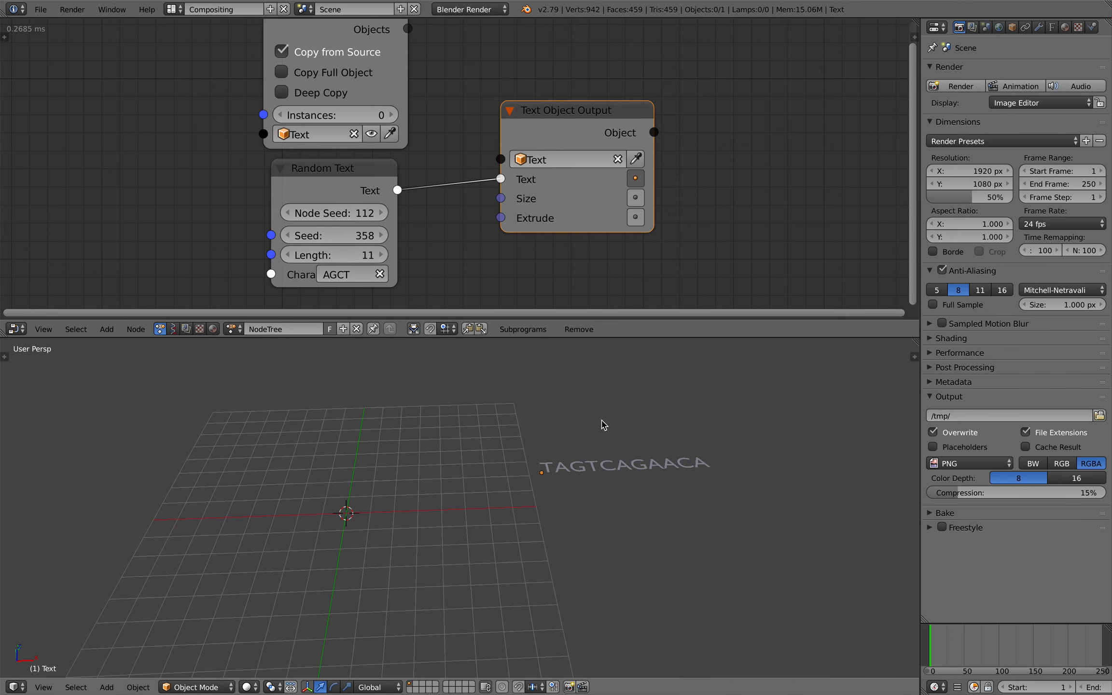
pyautogui.rightClick(614, 468)
pyautogui.moveTo(614, 468); pyautogui.dragTo(598, 449, button='middle')
# Step: Separate the Object Instancer node from the Random Text node by moving it to the left
pyautogui.scroll(-2, 526, 254)
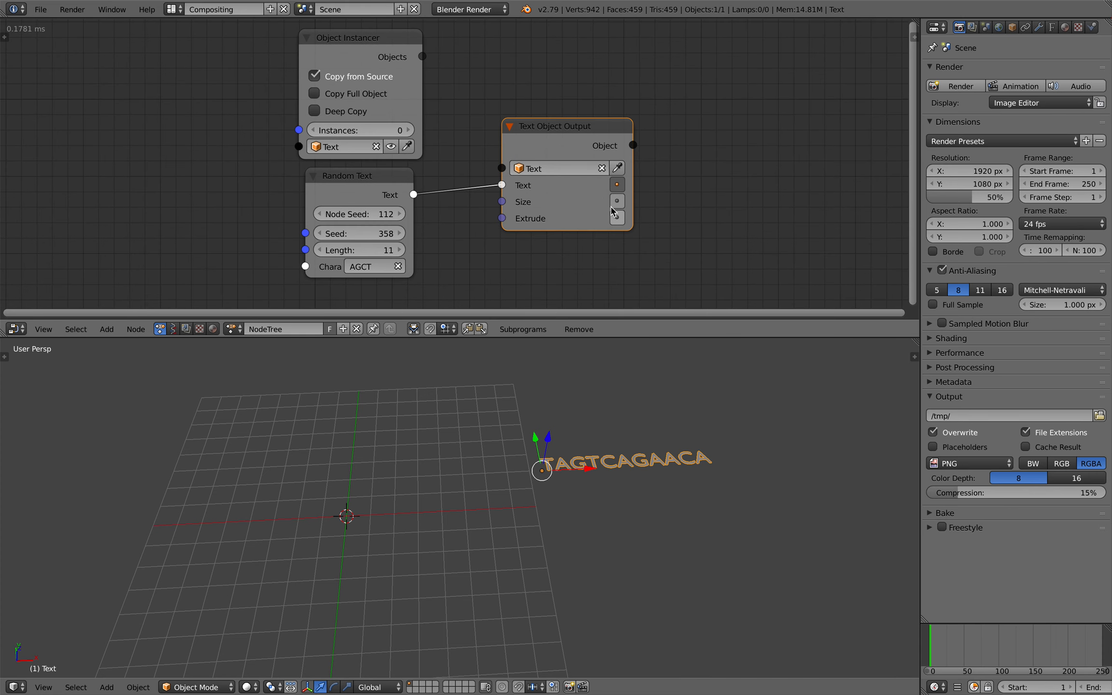
pyautogui.moveTo(589, 134); pyautogui.dragTo(580, 138)
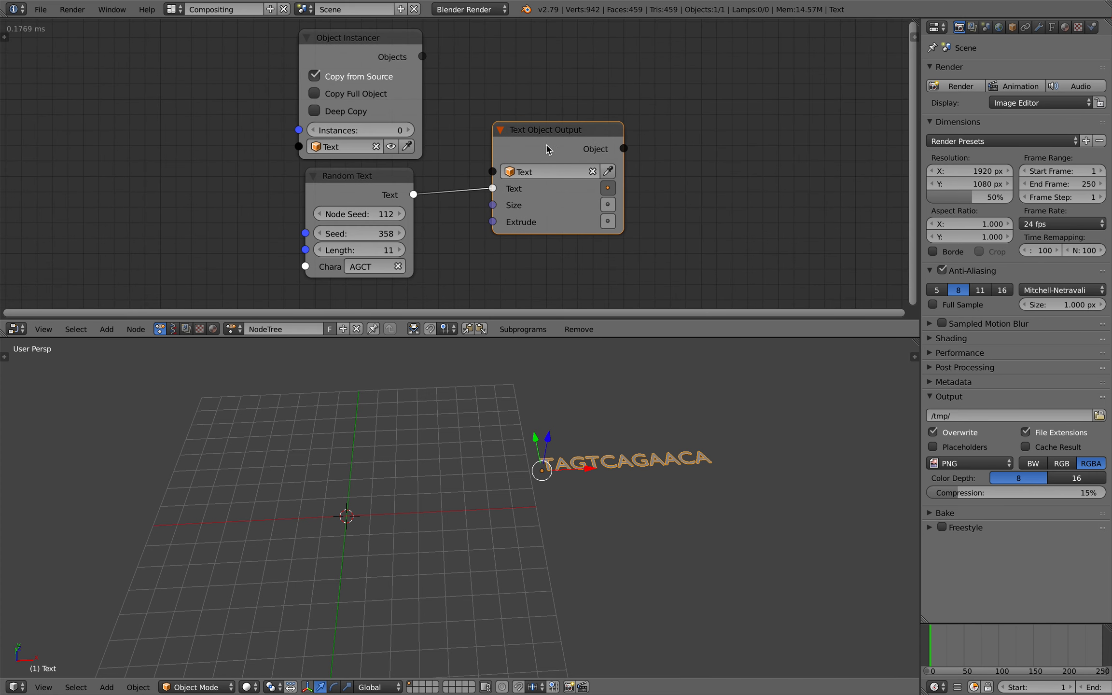
pyautogui.moveTo(481, 113); pyautogui.dragTo(474, 123, button='middle')
pyautogui.moveTo(358, 56); pyautogui.dragTo(220, 55)
pyautogui.moveTo(280, 94); pyautogui.dragTo(402, 117, button='middle')
pyautogui.scroll(-1, 322, 105)
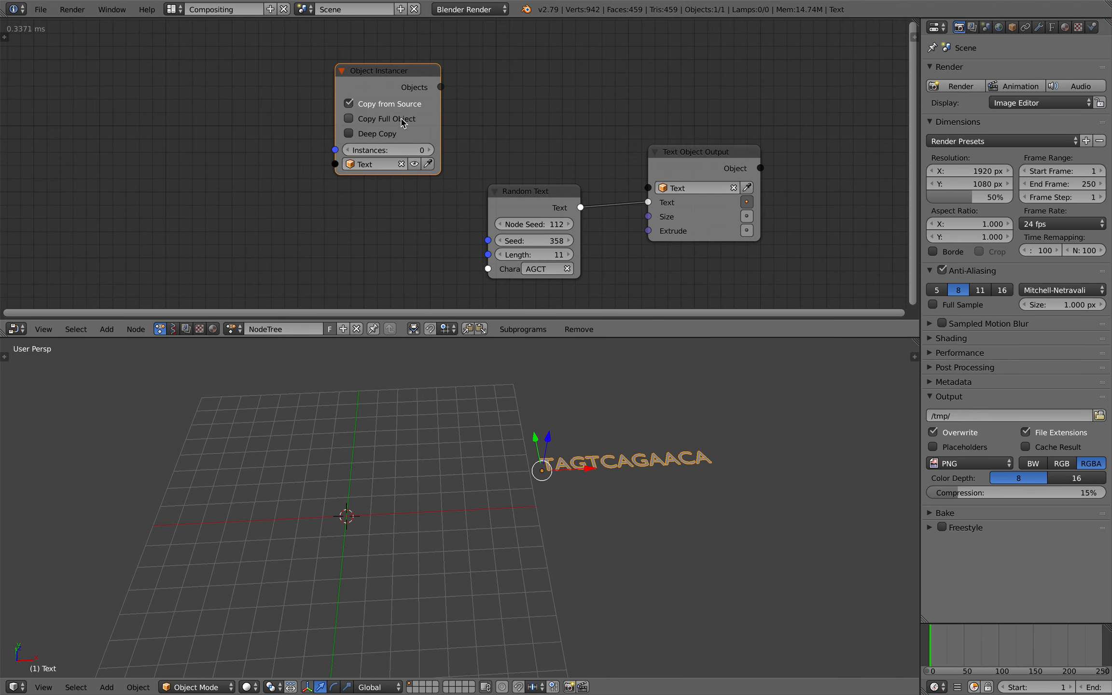
# Step: Add a Grid Mesh node to the left of the Object Instancer node
pyautogui.moveTo(114, 151); pyautogui.dragTo(283, 129, button='middle')
pyautogui.hotkey('shift', 'a')
pyautogui.click(280, 130)
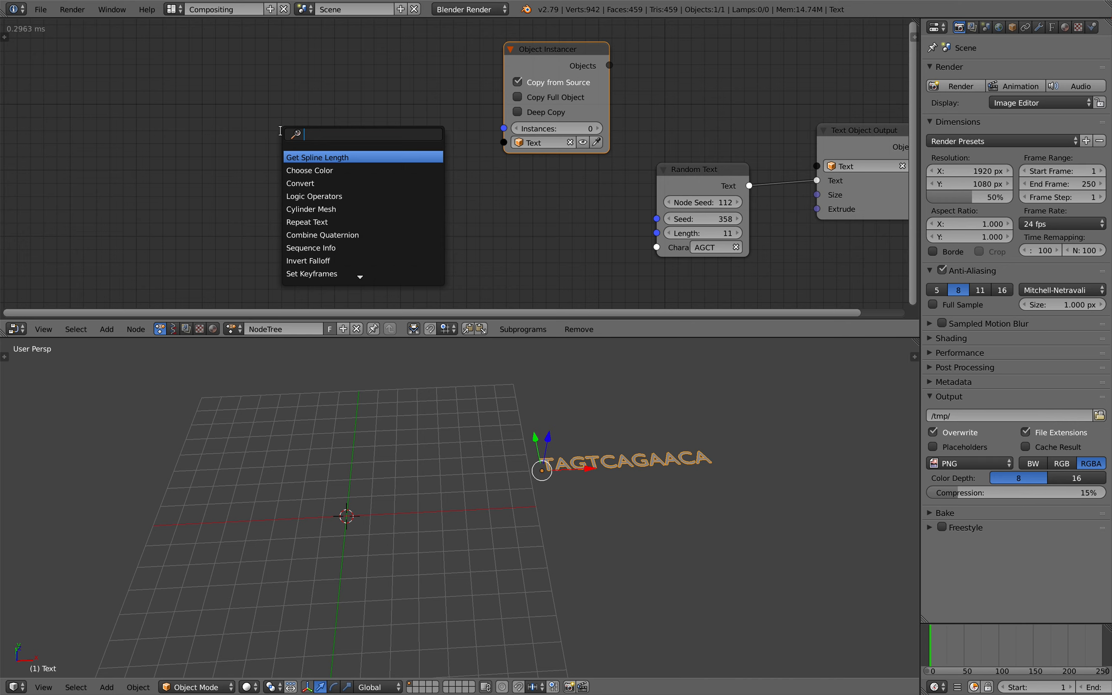
pyautogui.write('grid')
pyautogui.press('Return')
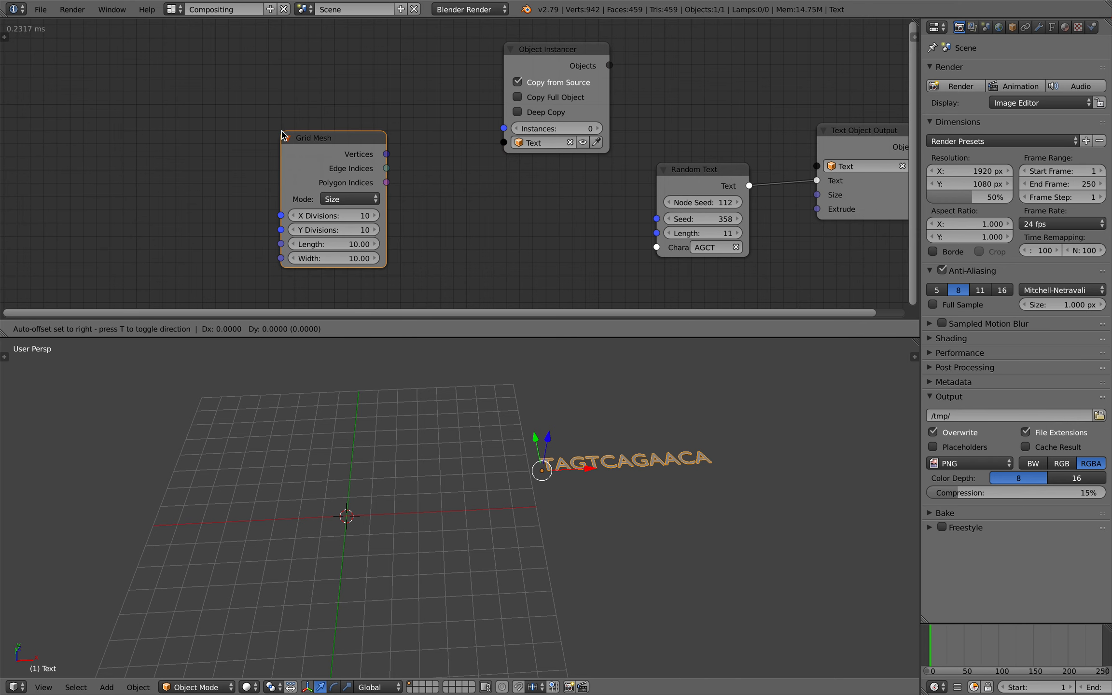
pyautogui.click(241, 100)
pyautogui.moveTo(263, 109); pyautogui.dragTo(213, 97)
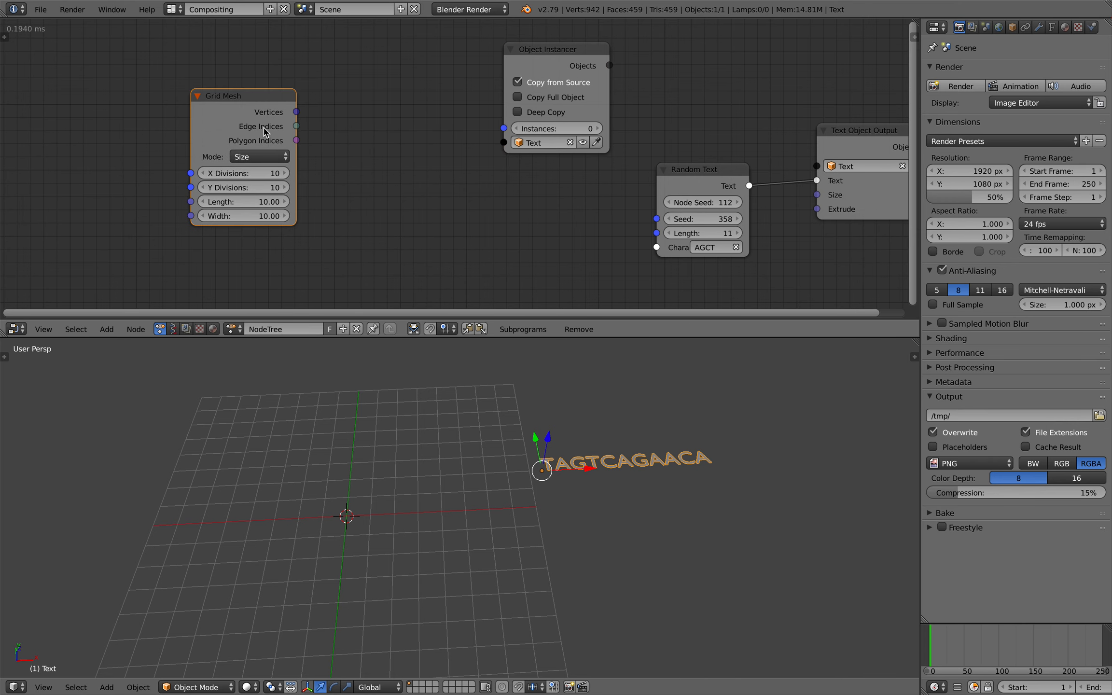
# Step: Move the Grid Mesh and Object Instancer nodes farther away from the Random Text node
pyautogui.moveTo(296, 112); pyautogui.dragTo(416, 115)
pyautogui.moveTo(425, 145); pyautogui.dragTo(460, 220, button='middle')
pyautogui.moveTo(268, 170); pyautogui.dragTo(205, 123)
pyautogui.scroll(-1, 338, 145)
pyautogui.moveTo(564, 174); pyautogui.dragTo(492, 151, button='middle')
pyautogui.moveTo(536, 126); pyautogui.dragTo(422, 67)
# Step: Enlarge the node editor and rearrange the nodes, with Random Text and Text Object Output below and to the right of Object Instancer
pyautogui.moveTo(645, 219); pyautogui.dragTo(623, 229)
pyautogui.moveTo(774, 338); pyautogui.dragTo(774, 391)
pyautogui.moveTo(782, 207); pyautogui.dragTo(731, 237)
pyautogui.moveTo(618, 249); pyautogui.dragTo(597, 234)
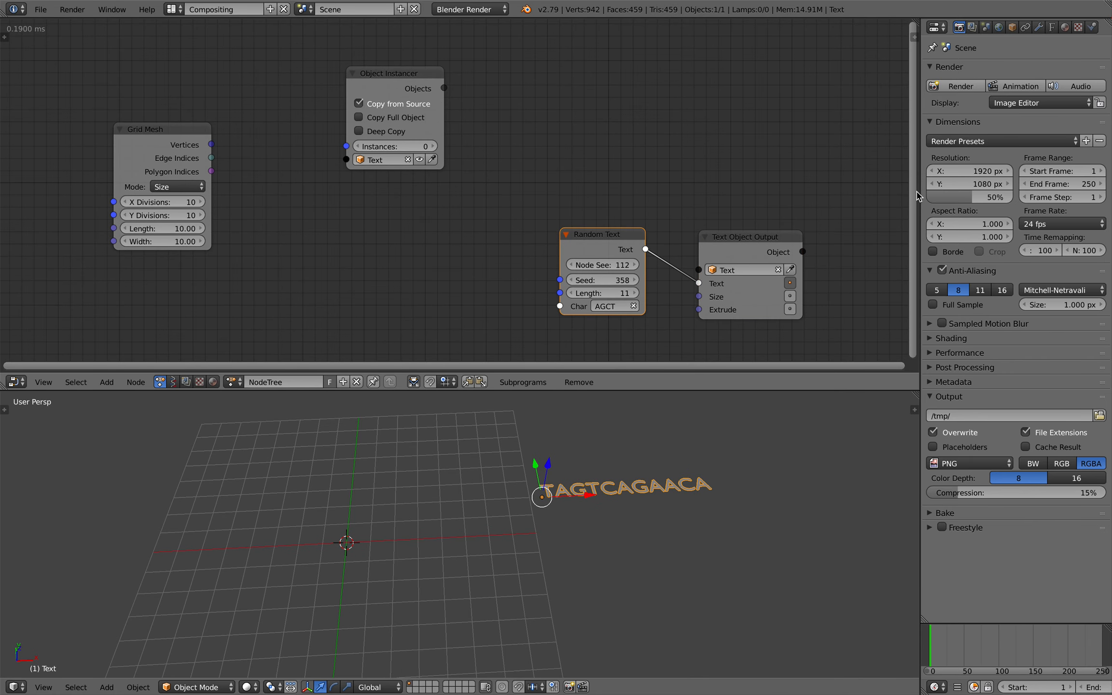
pyautogui.moveTo(919, 196); pyautogui.dragTo(928, 195)
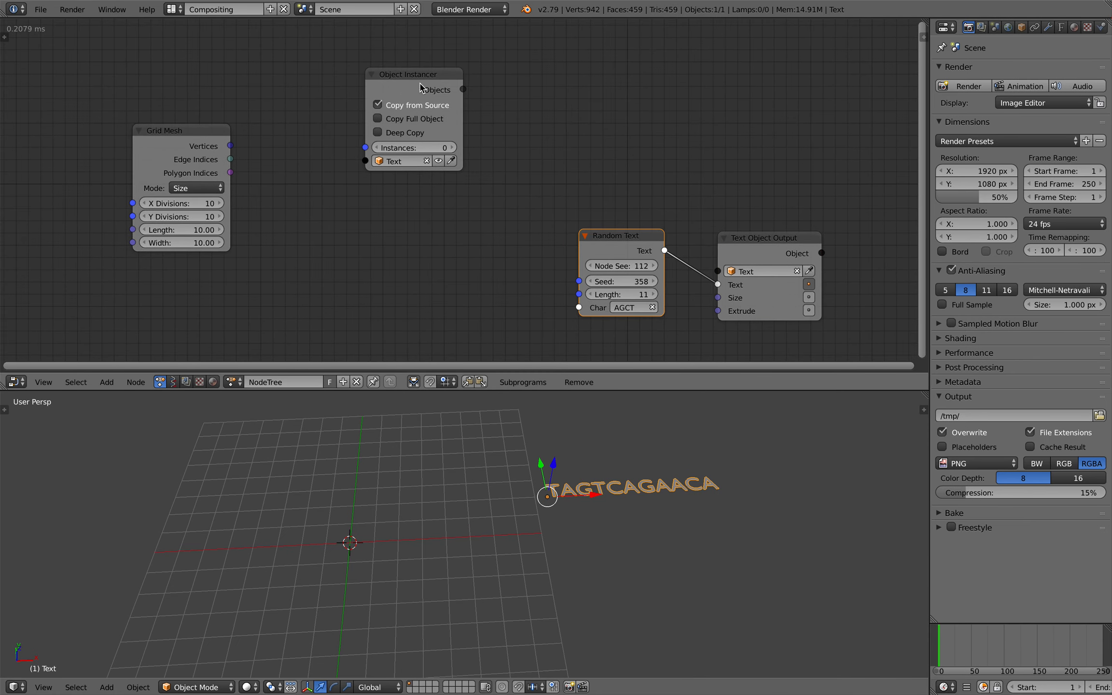
pyautogui.moveTo(421, 84); pyautogui.dragTo(403, 71)
pyautogui.moveTo(203, 145); pyautogui.dragTo(200, 140)
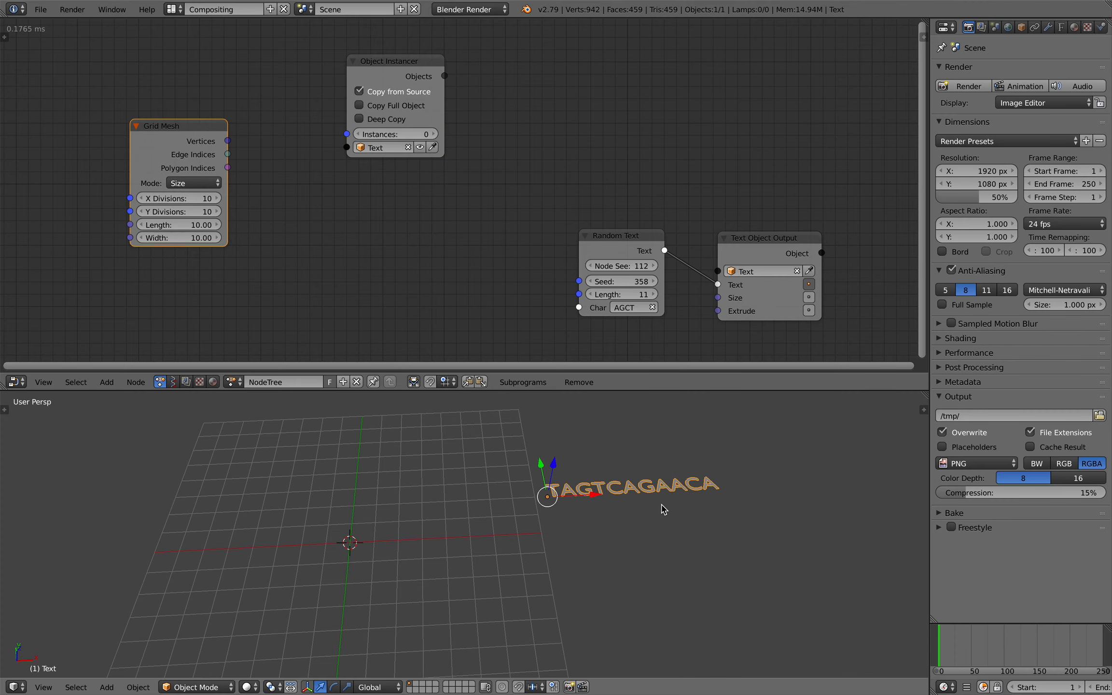
# Step: Add an Object Transforms Output node to the right of the Object Instancer node
pyautogui.moveTo(665, 507); pyautogui.dragTo(645, 509, button='middle')
pyautogui.moveTo(566, 498); pyautogui.dragTo(467, 487, button='middle')
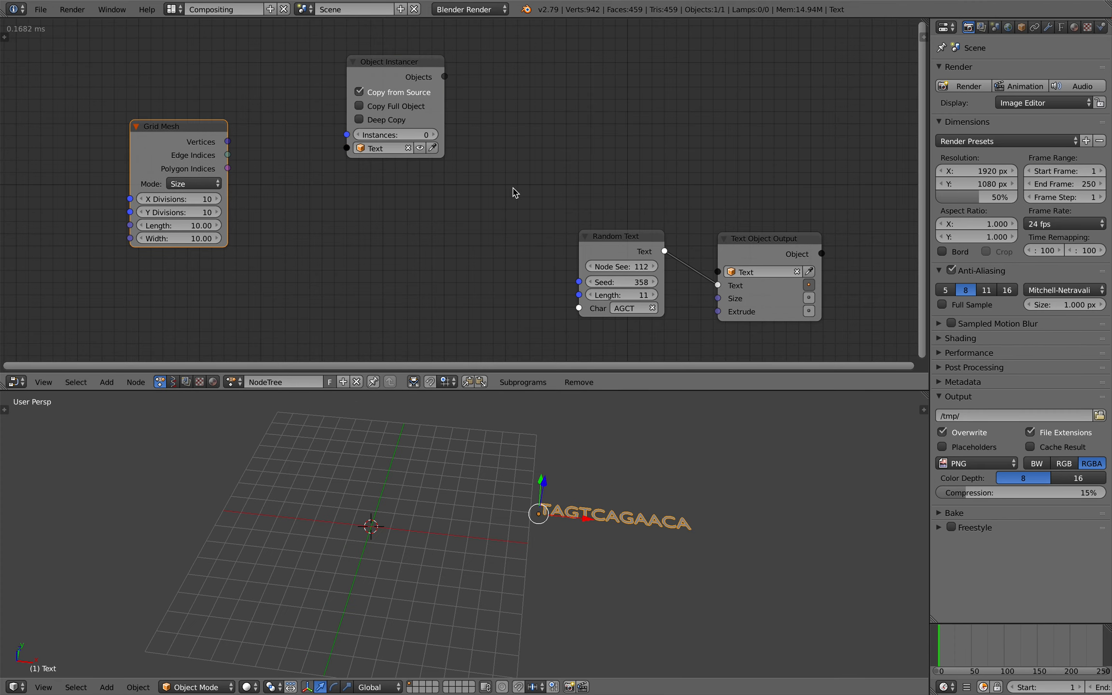
pyautogui.hotkey('ctrl', 'a')
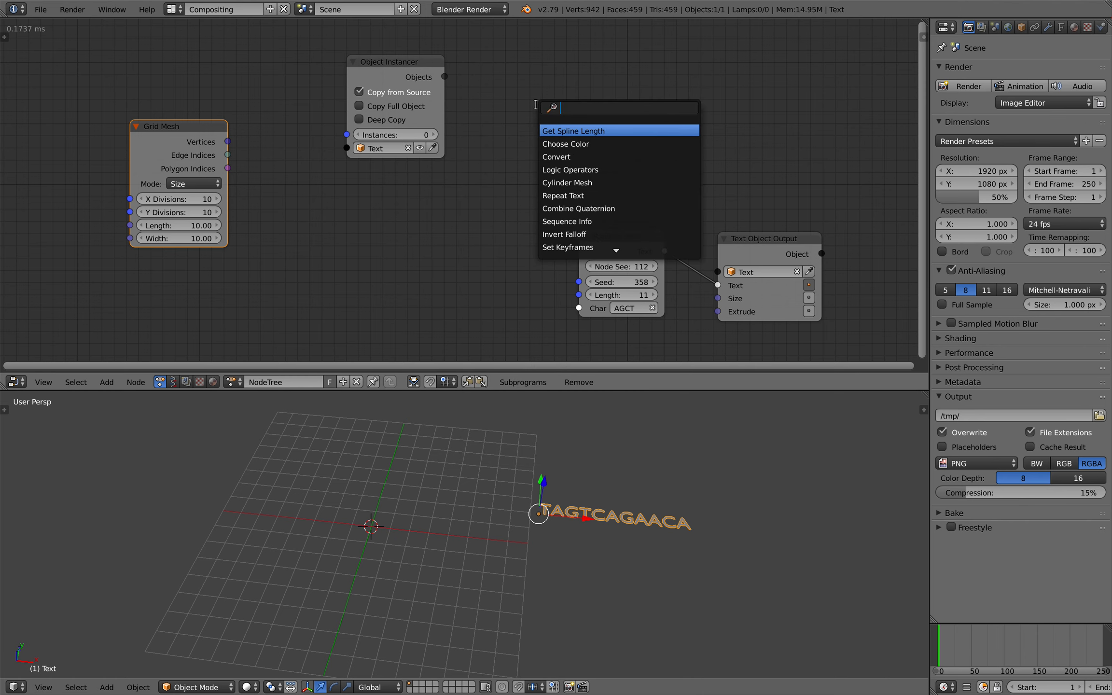
pyautogui.write('object t')
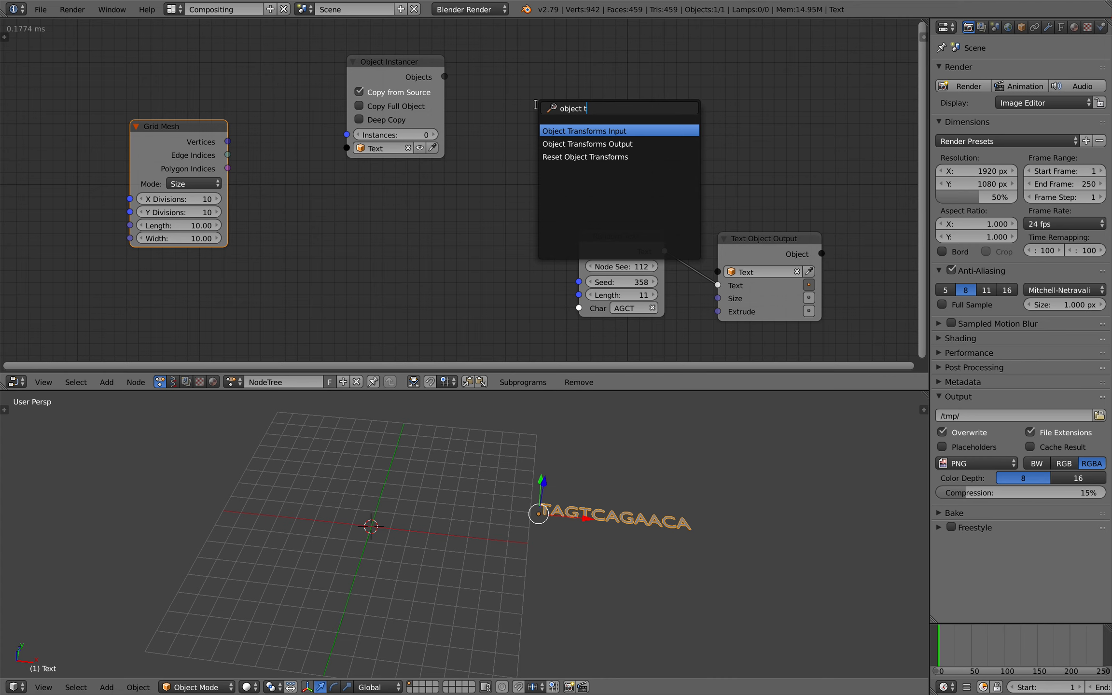
pyautogui.press('Down')
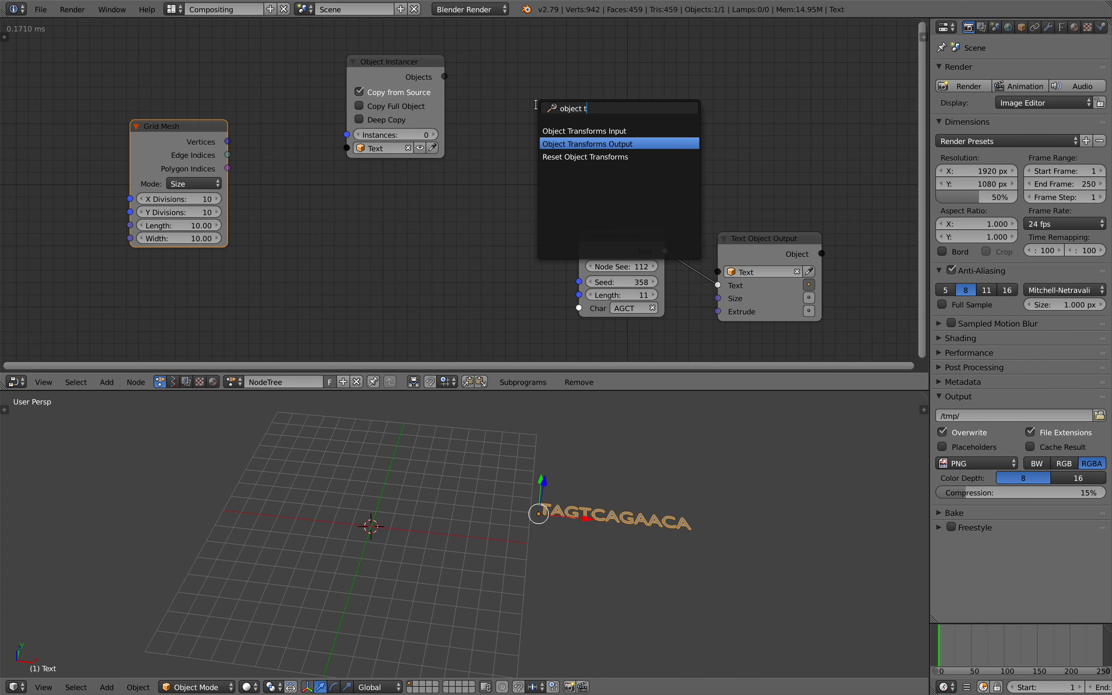
pyautogui.press('Return')
pyautogui.moveTo(536, 113); pyautogui.dragTo(525, 103)
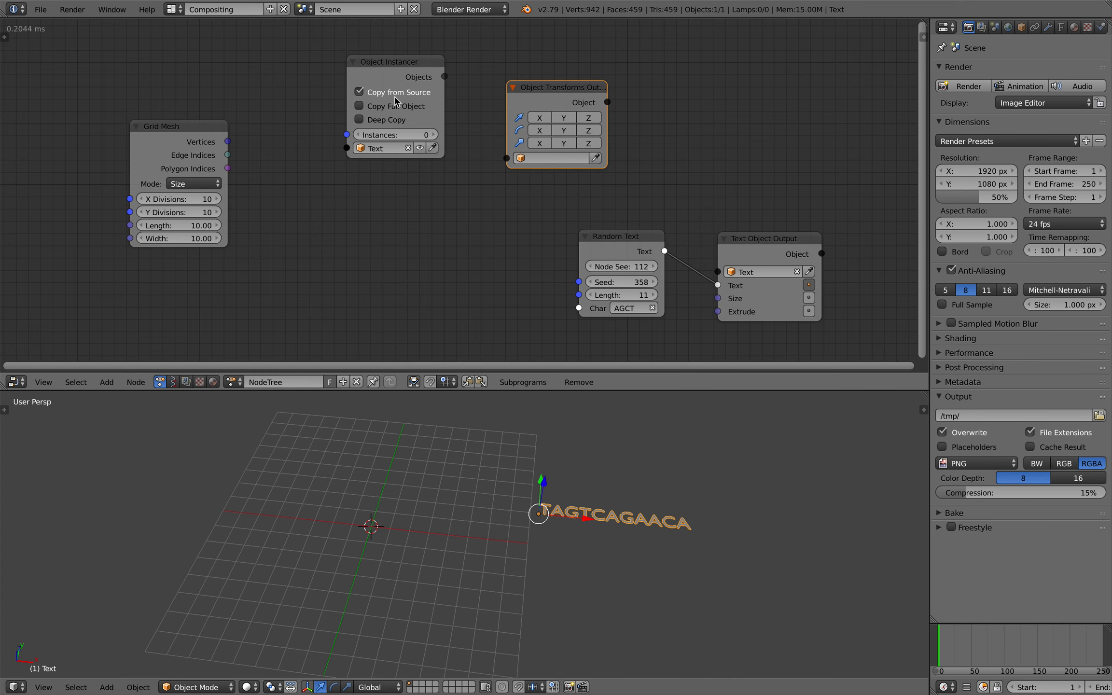
# Step: Space out the Grid Mesh, Object Instancer and Object Transforms Output nodes, and widen the latter two
pyautogui.moveTo(392, 98); pyautogui.dragTo(406, 118, button='middle')
pyautogui.scroll(1, 407, 118)
pyautogui.moveTo(195, 149); pyautogui.dragTo(215, 104)
pyautogui.moveTo(380, 75)
pyautogui.mouseDown()
pyautogui.moveTo(346, 84)
pyautogui.moveTo(362, 85)
pyautogui.mouseUp()
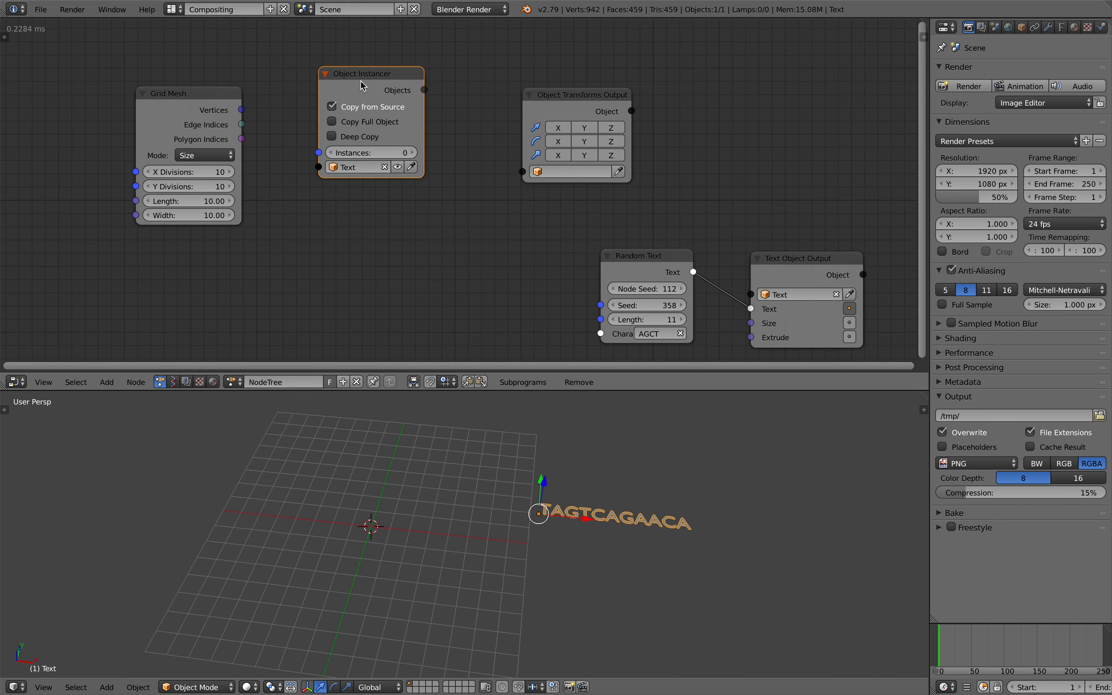
pyautogui.moveTo(424, 110); pyautogui.dragTo(437, 95)
pyautogui.moveTo(178, 101); pyautogui.dragTo(138, 94)
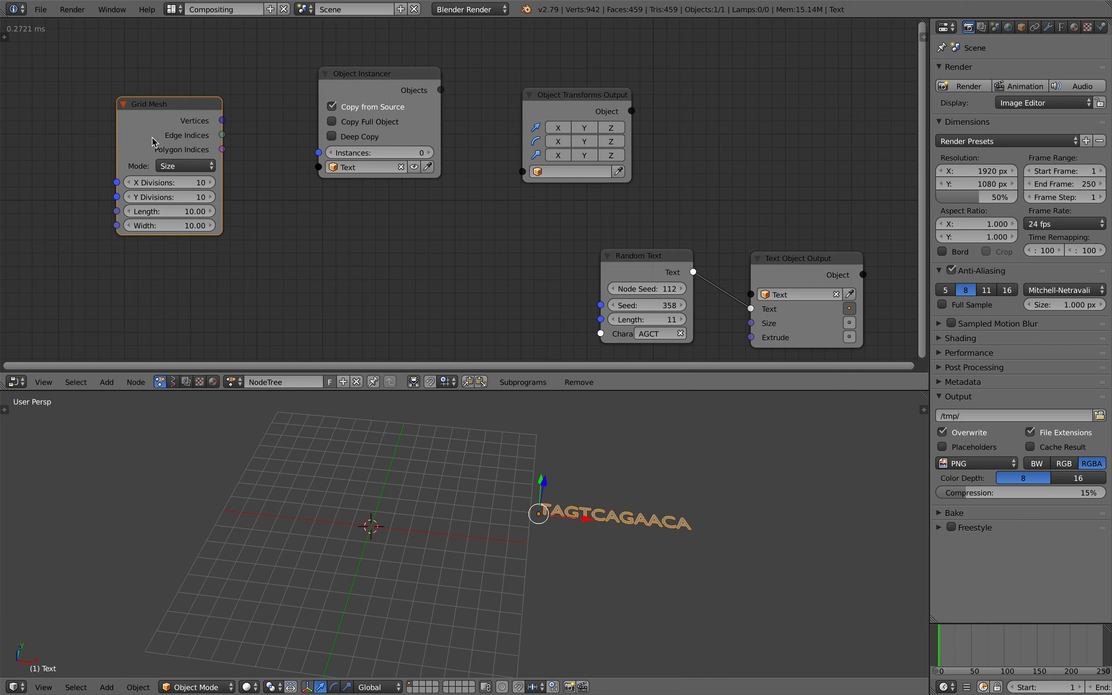
pyautogui.moveTo(585, 98); pyautogui.dragTo(593, 92)
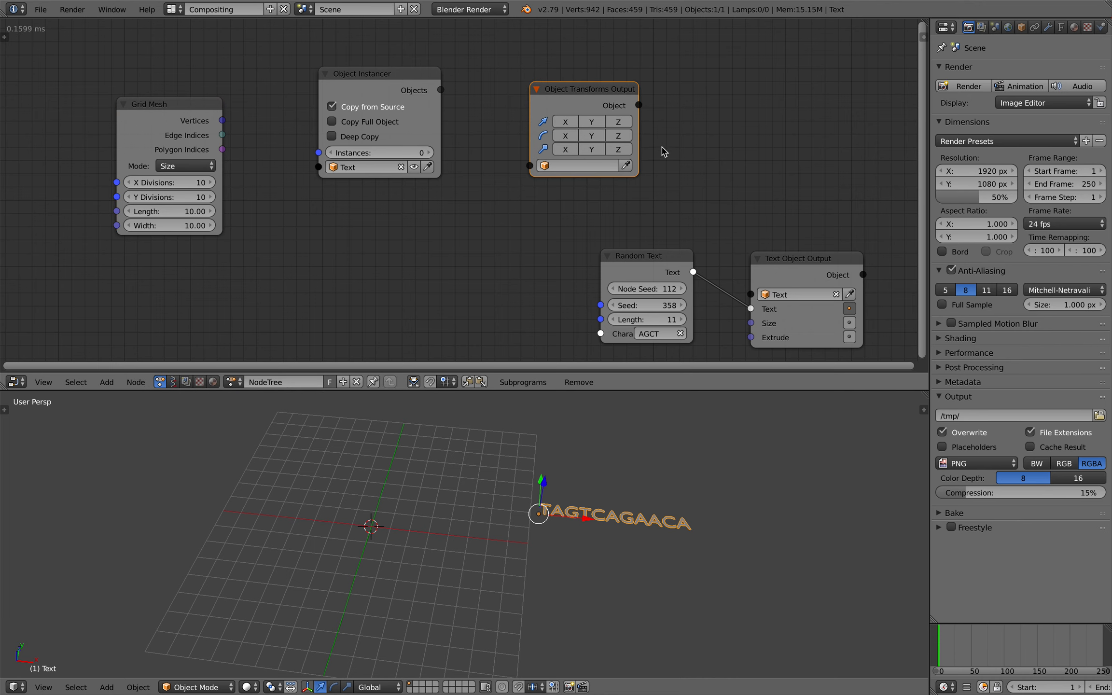
pyautogui.moveTo(638, 141); pyautogui.dragTo(665, 140)
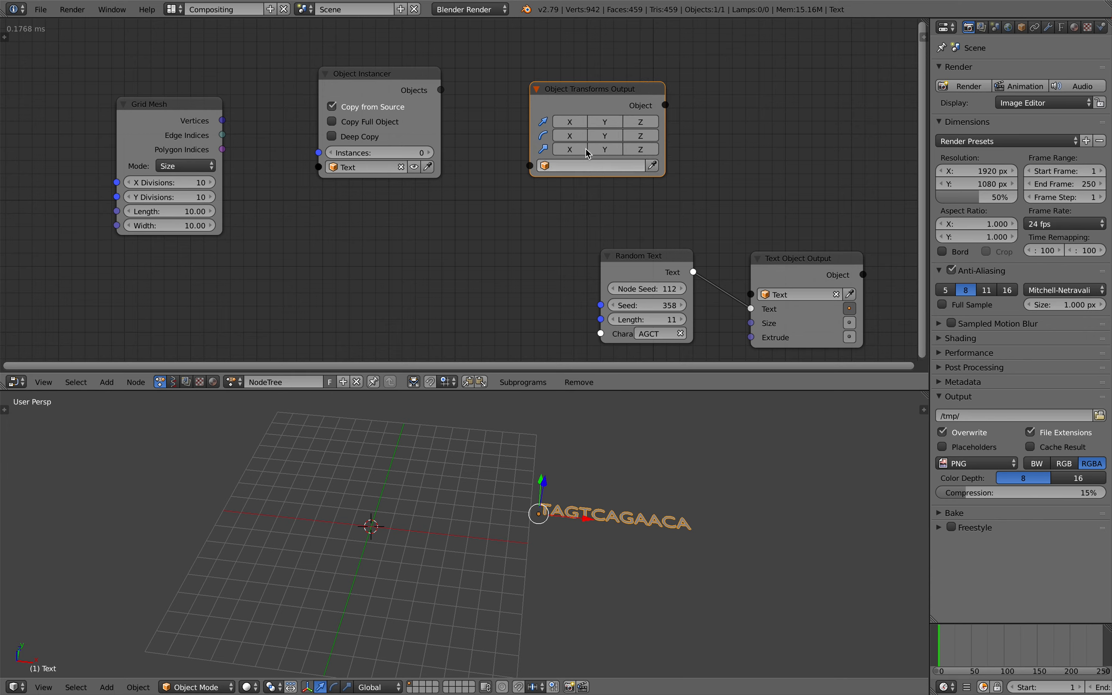
# Step: Enable the X, Y and Z location channels of Object Transforms Output, and move the Grid Mesh node farther from Object Instancer
pyautogui.moveTo(580, 122); pyautogui.dragTo(606, 91)
pyautogui.moveTo(376, 94); pyautogui.dragTo(373, 94)
pyautogui.moveTo(387, 123); pyautogui.dragTo(401, 123, button='middle')
pyautogui.moveTo(205, 120); pyautogui.dragTo(161, 112)
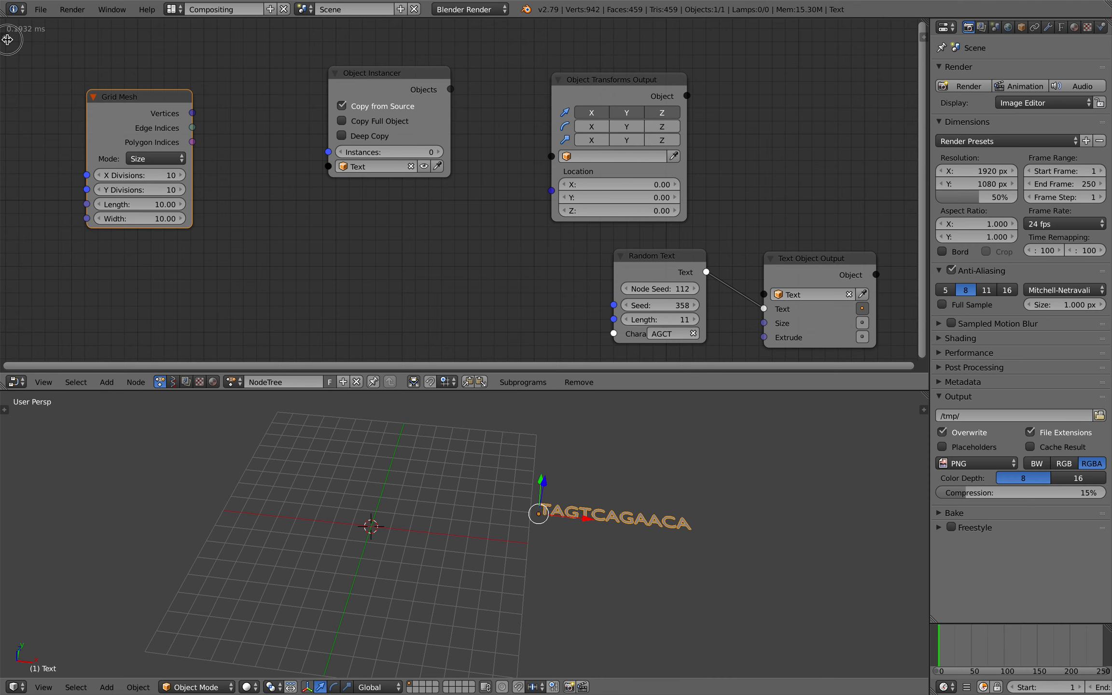
pyautogui.click(7, 40)
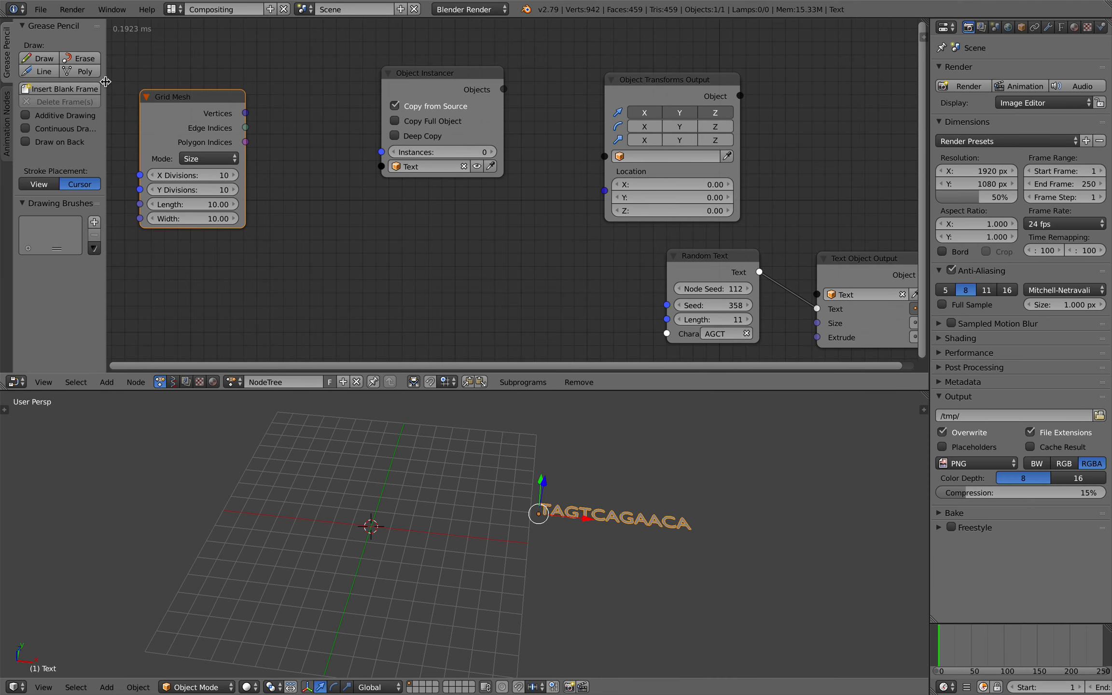
pyautogui.moveTo(105, 82); pyautogui.dragTo(53, 95)
# Step: Link the Grid Mesh Vertices to the Object Instancer's Instances through a Get Length node, and spread the three nodes apart
pyautogui.moveTo(193, 113); pyautogui.dragTo(334, 154)
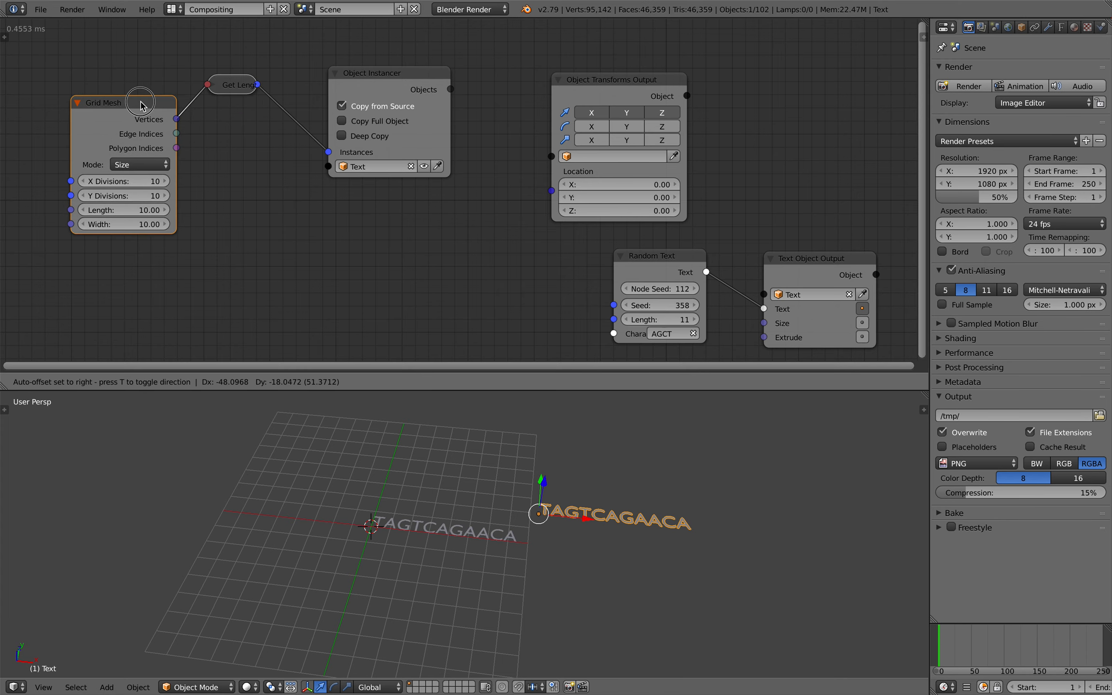
pyautogui.moveTo(232, 88); pyautogui.dragTo(259, 87)
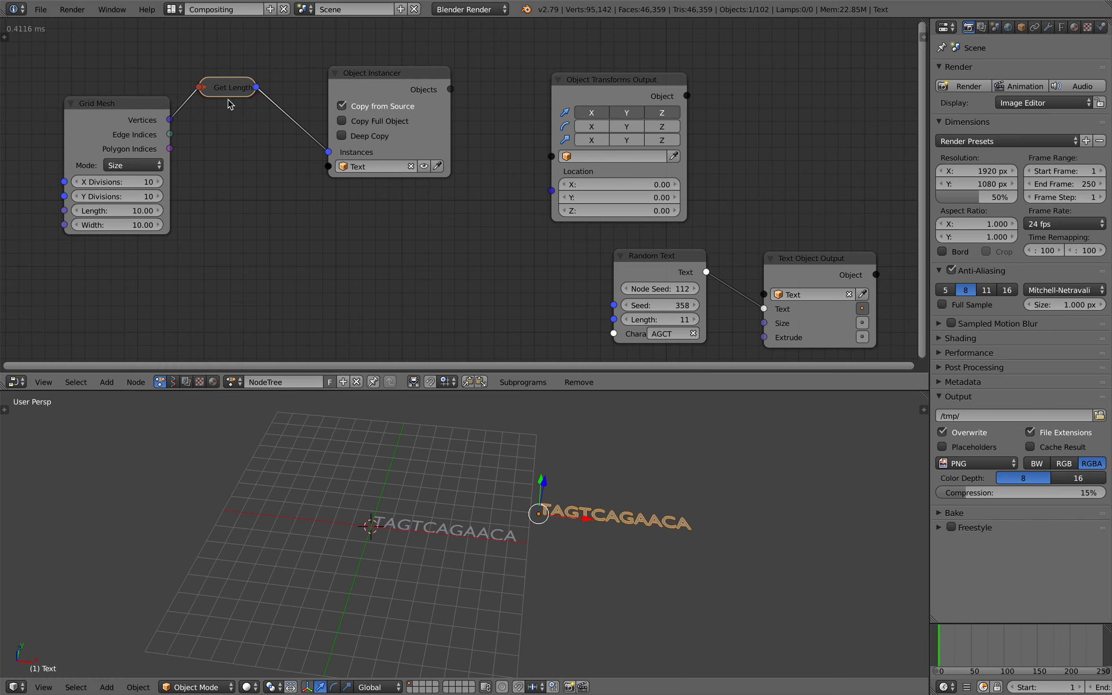
pyautogui.moveTo(126, 109); pyautogui.dragTo(122, 110)
pyautogui.moveTo(336, 95); pyautogui.dragTo(302, 85)
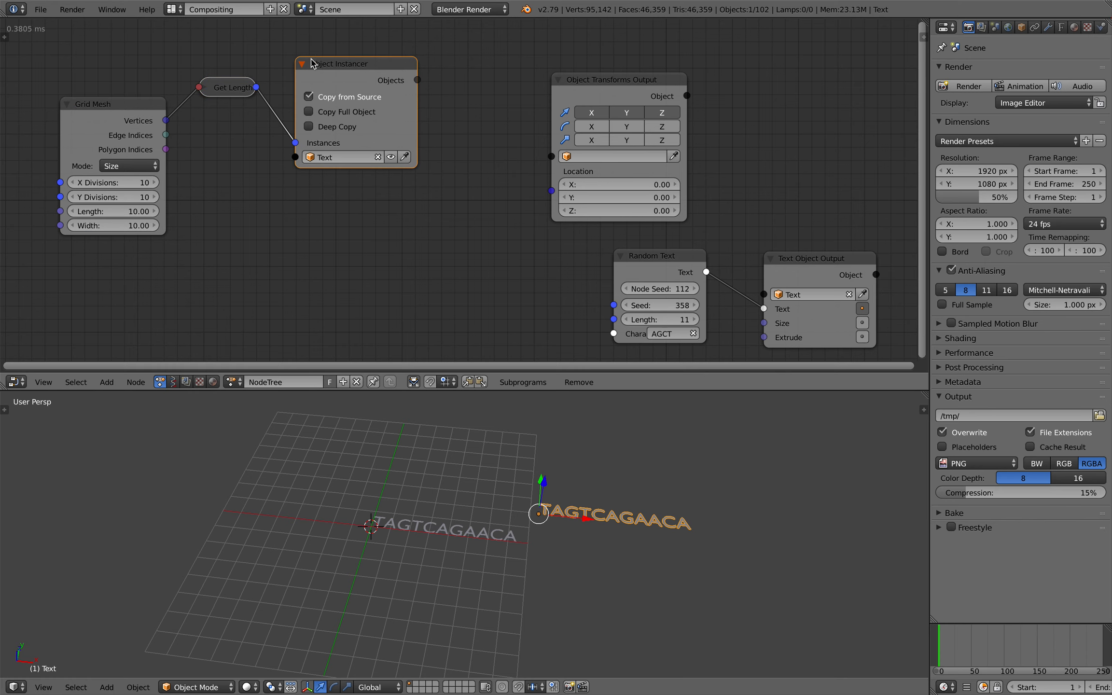
# Step: Link Object Instancer's Objects and Grid Mesh's Vertices to the Objects and Locations inputs of Object Transforms Output
pyautogui.moveTo(417, 79); pyautogui.dragTo(548, 154)
pyautogui.moveTo(628, 82); pyautogui.dragTo(541, 98)
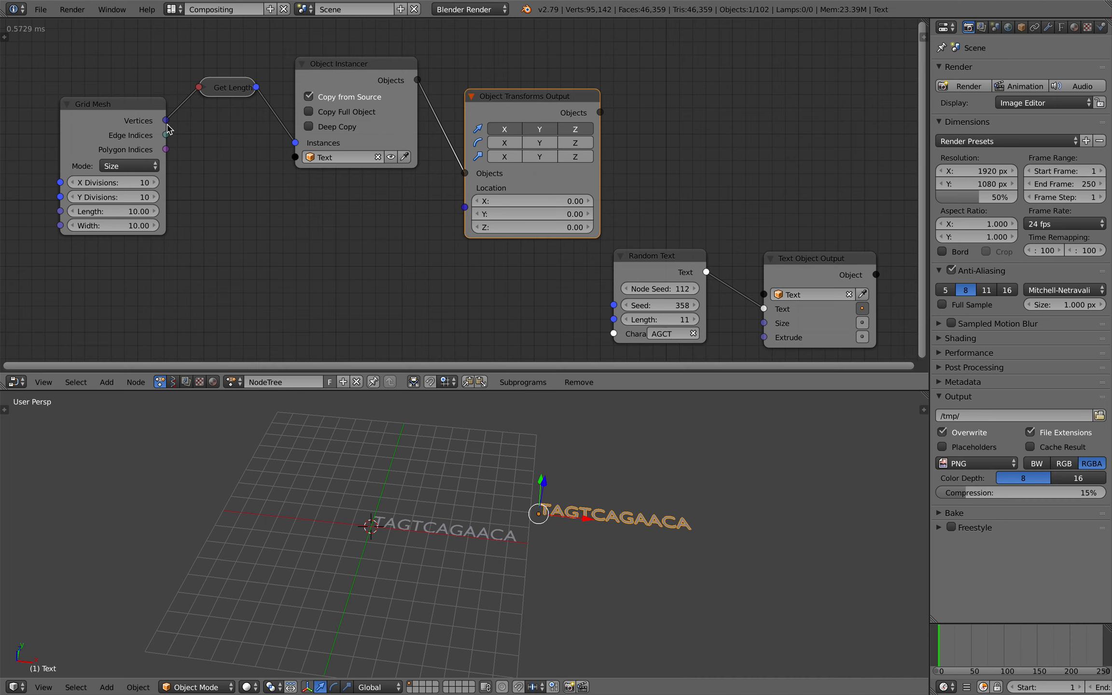
pyautogui.moveTo(166, 120); pyautogui.dragTo(466, 217)
pyautogui.moveTo(381, 482)
pyautogui.mouseDown(button='middle')
pyautogui.moveTo(425, 468)
pyautogui.moveTo(401, 487)
pyautogui.mouseUp(button='middle')
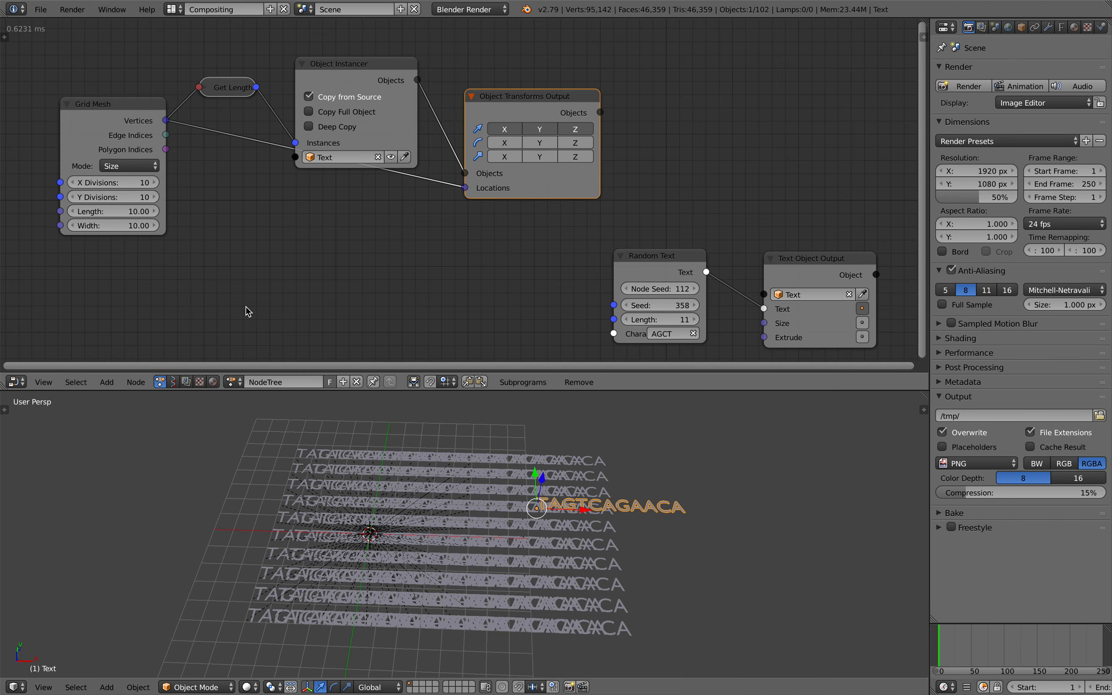
# Step: Increase both the Length and Width of the Grid Mesh node to 78.46 and inspect the spread of the text instances
pyautogui.moveTo(140, 212); pyautogui.dragTo(225, 226)
pyautogui.scroll(-5, 372, 497)
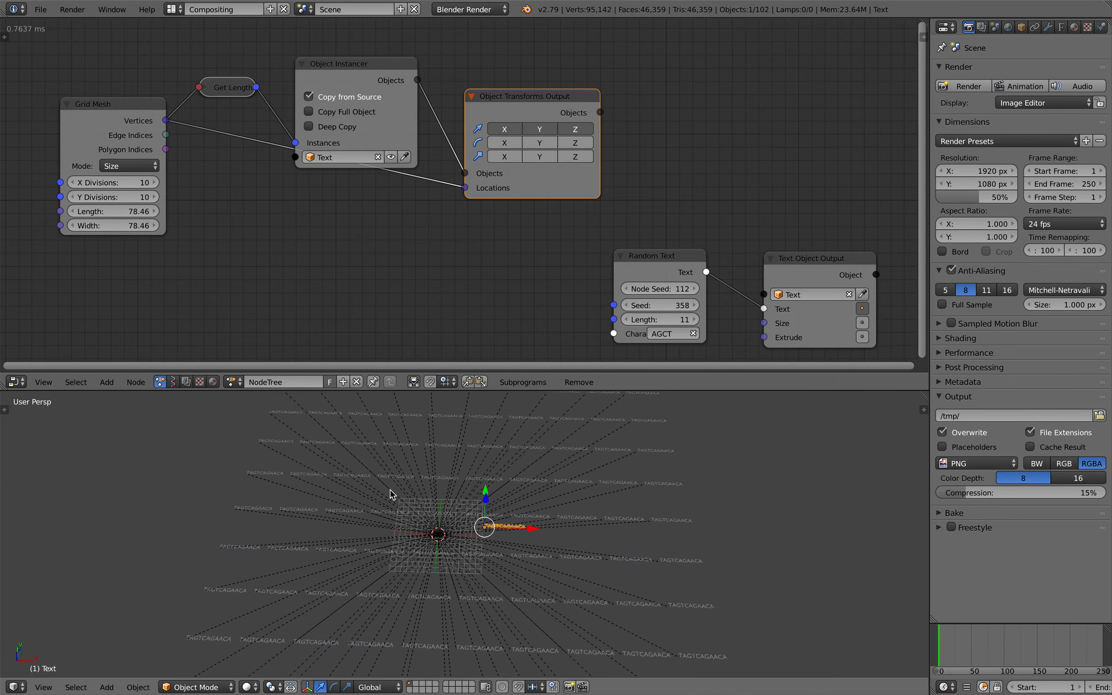
pyautogui.moveTo(566, 511); pyautogui.dragTo(547, 509, button='middle')
pyautogui.scroll(3, 539, 506)
pyautogui.scroll(1, 443, 495)
pyautogui.moveTo(443, 499); pyautogui.dragTo(445, 493, button='middle')
pyautogui.moveTo(521, 517); pyautogui.dragTo(532, 519, button='middle')
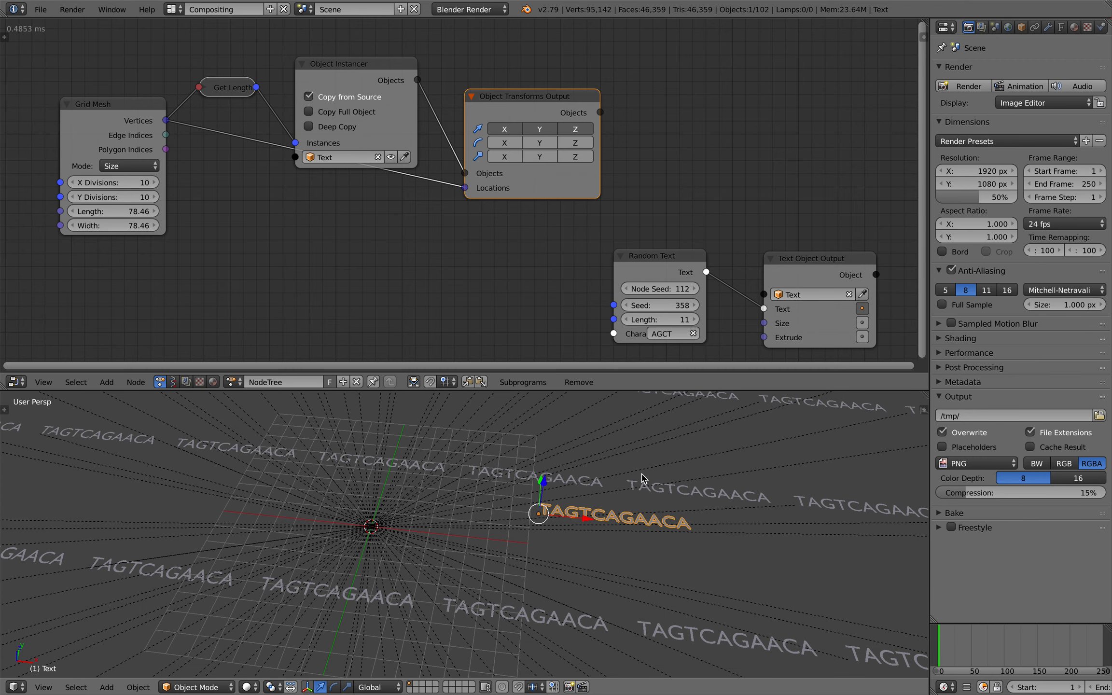
# Step: Lower the Random Text node's Seed to 352
pyautogui.moveTo(659, 308); pyautogui.dragTo(645, 292, button='middle')
pyautogui.click(615, 286)
pyautogui.click(616, 285)
pyautogui.click(616, 286)
pyautogui.click(616, 285)
pyautogui.click(616, 286)
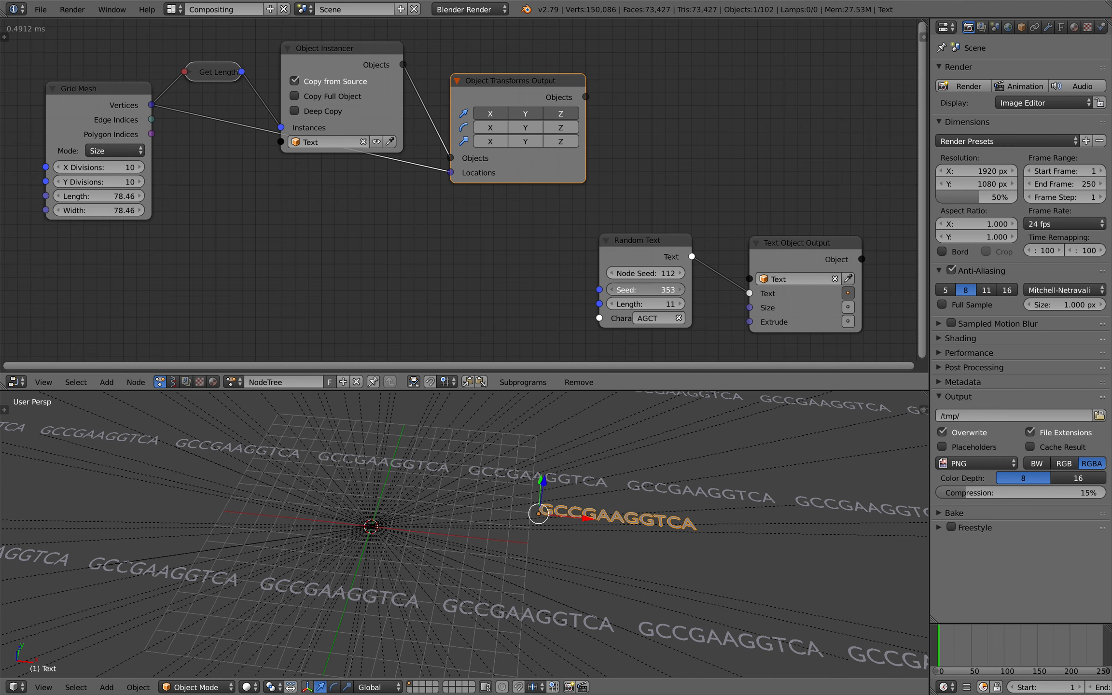
pyautogui.click(615, 286)
pyautogui.moveTo(569, 493); pyautogui.dragTo(574, 499, button='middle')
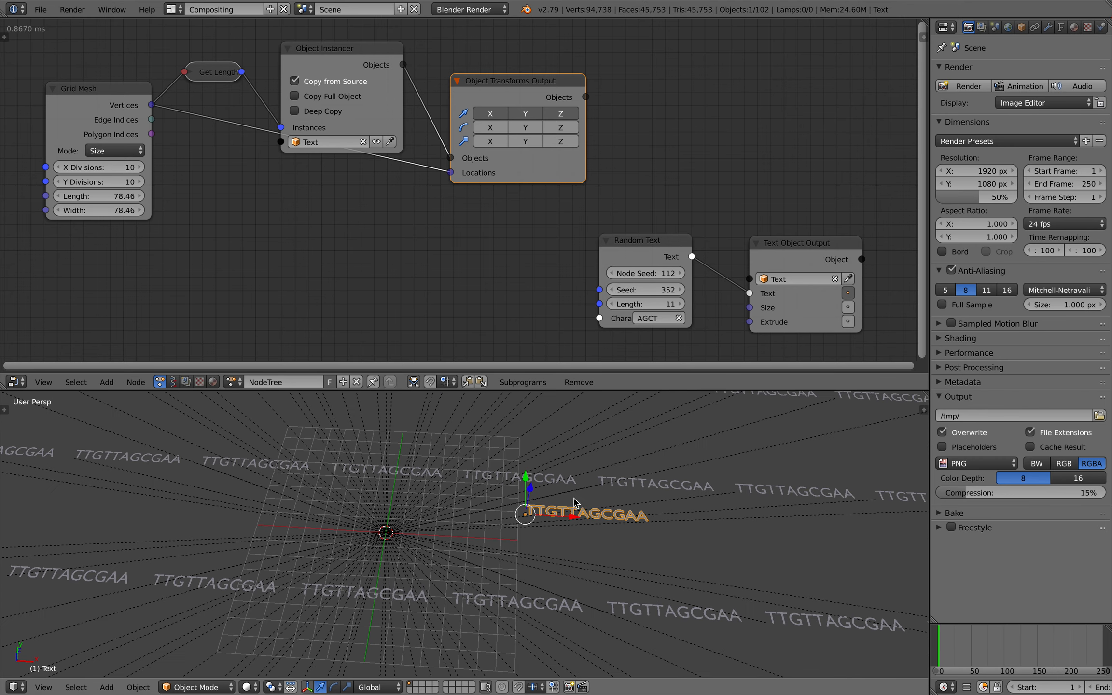
# Step: Reduce the Random Text node's Length to 6 characters
pyautogui.click(612, 304)
pyautogui.click(612, 304)
pyautogui.click(612, 304)
pyautogui.click(612, 304)
pyautogui.click(612, 304)
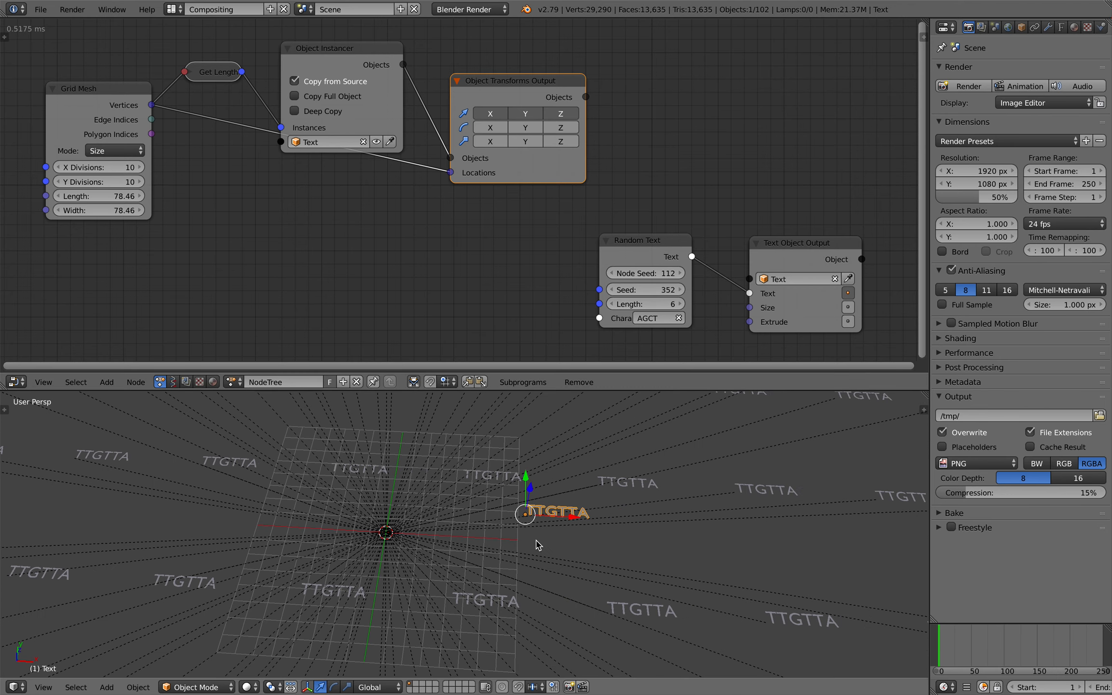
# Step: Set the Grid Mesh node's Length to 45.28 and Width to 14.80
pyautogui.scroll(-1, 496, 555)
pyautogui.moveTo(121, 212); pyautogui.dragTo(132, 197, button='middle')
pyautogui.moveTo(129, 182); pyautogui.dragTo(3, 190)
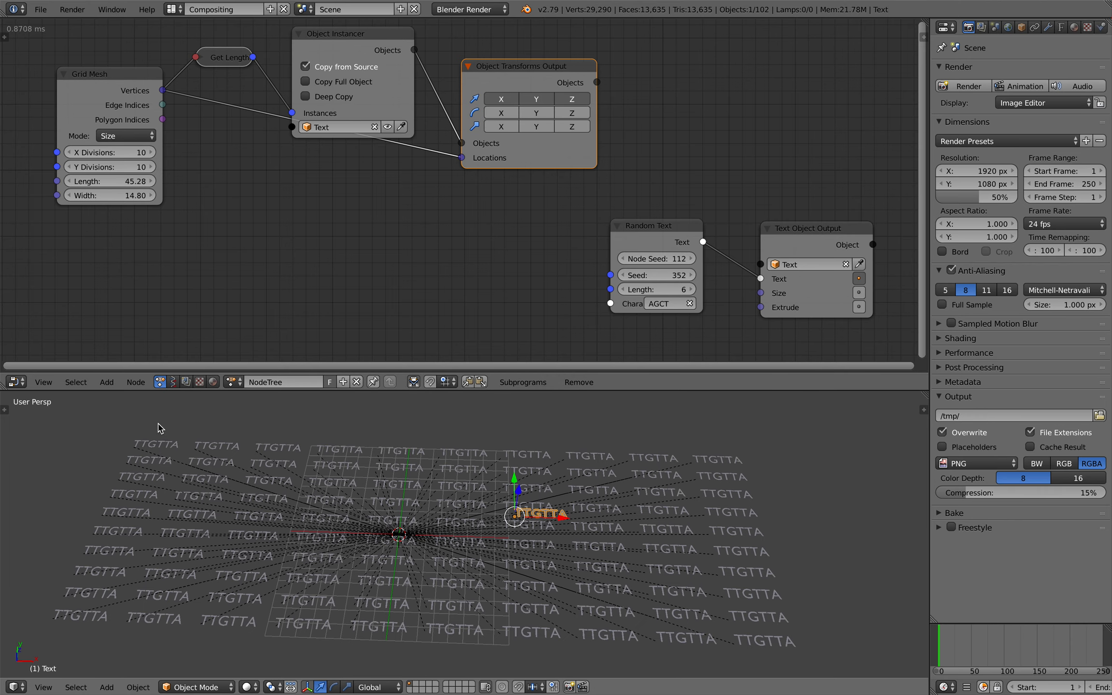
# Step: Move the source text object away from the grid of instances, beyond its far right corner, and scale it up
pyautogui.moveTo(535, 507); pyautogui.dragTo(548, 506, button='middle')
pyautogui.press('g')
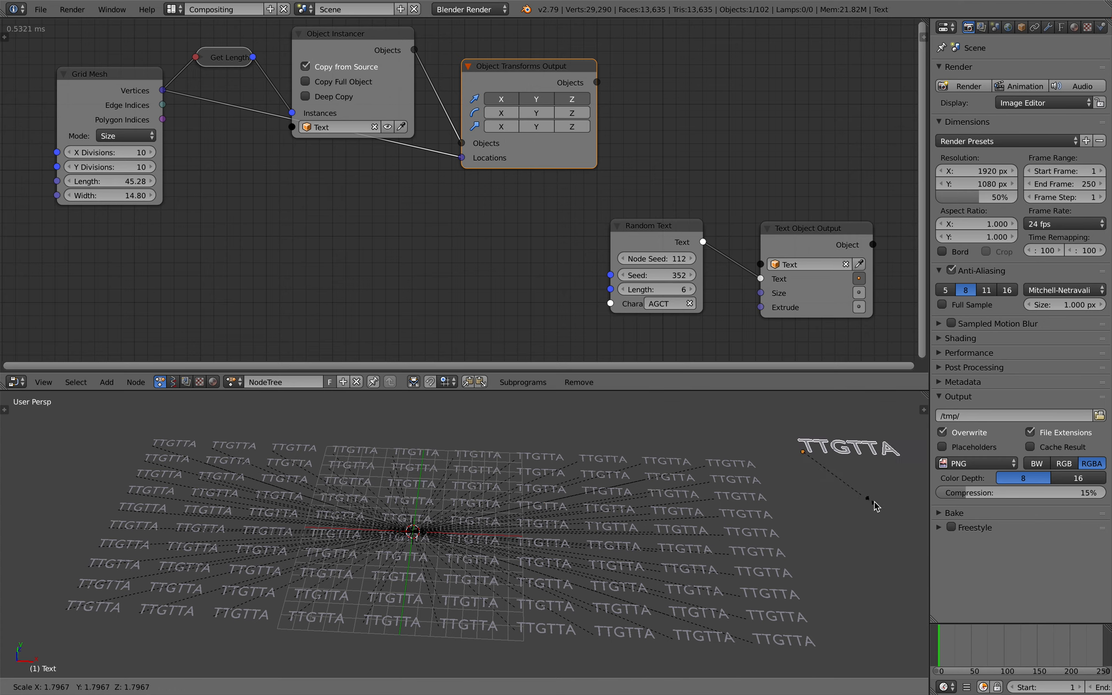
pyautogui.click(897, 518)
pyautogui.moveTo(796, 500); pyautogui.dragTo(603, 502, button='middle')
# Step: Save the scene as a Blender file
pyautogui.press('super+s')
pyautogui.click(603, 502)
pyautogui.click(45, 11)
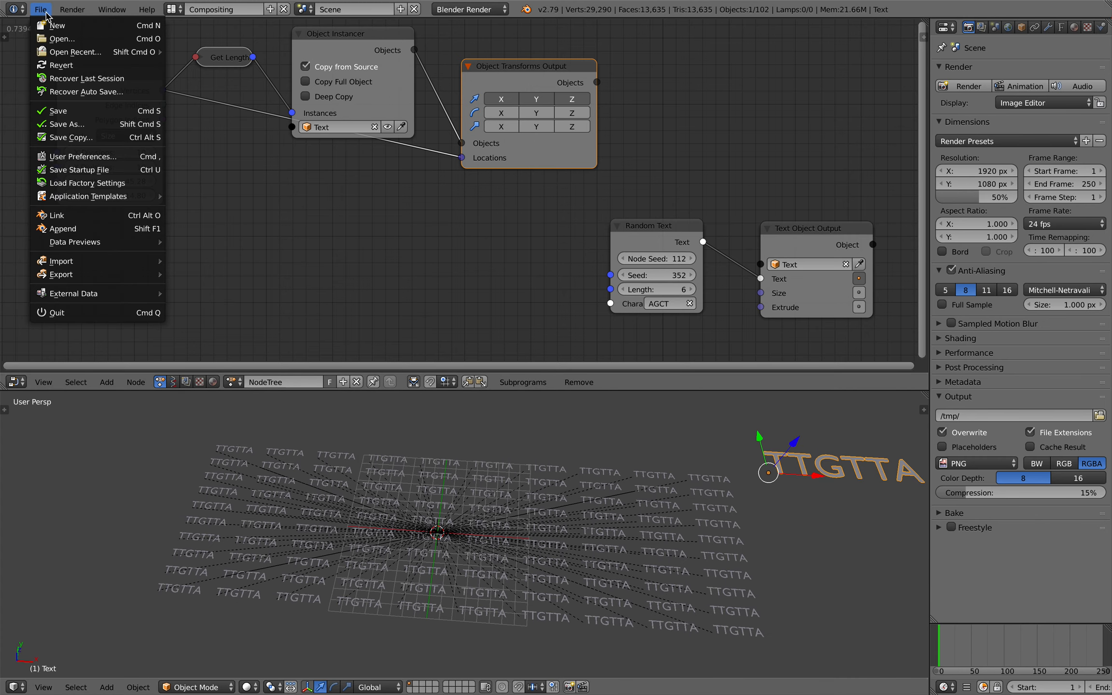
pyautogui.click(66, 124)
pyautogui.click(1021, 59)
pyautogui.click(1044, 45)
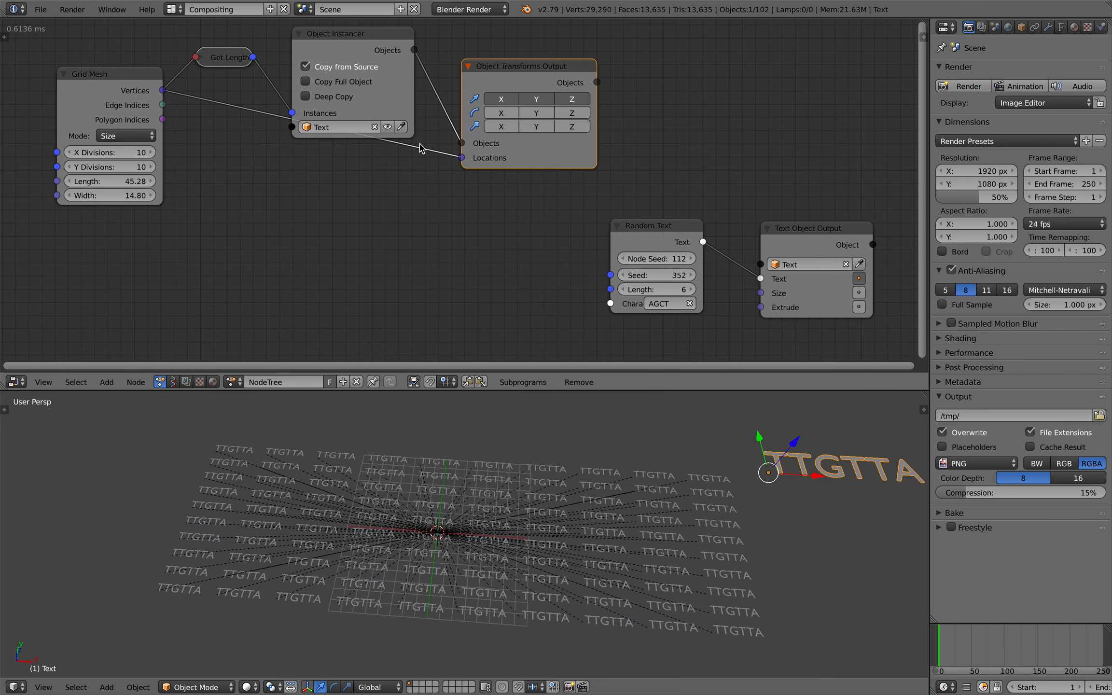
# Step: Lower the Grid Mesh node, and switch the node tree's auto execution from Always to Tree Changed, Frame Changed and Property Changed
pyautogui.moveTo(110, 87); pyautogui.dragTo(140, 148)
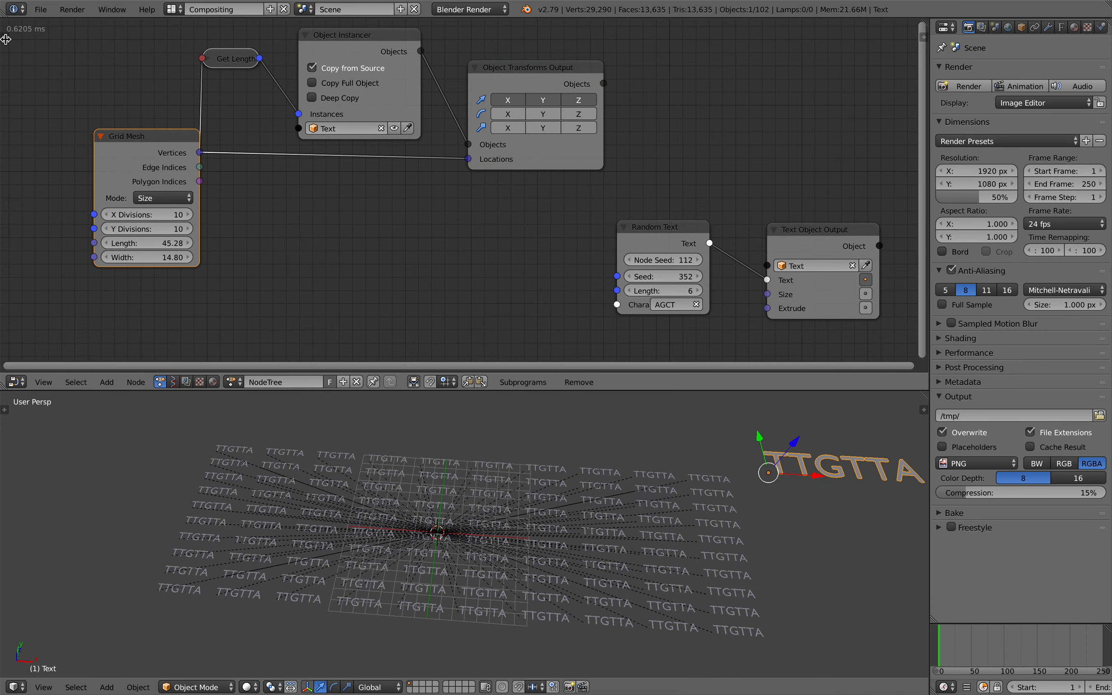
pyautogui.press('t')
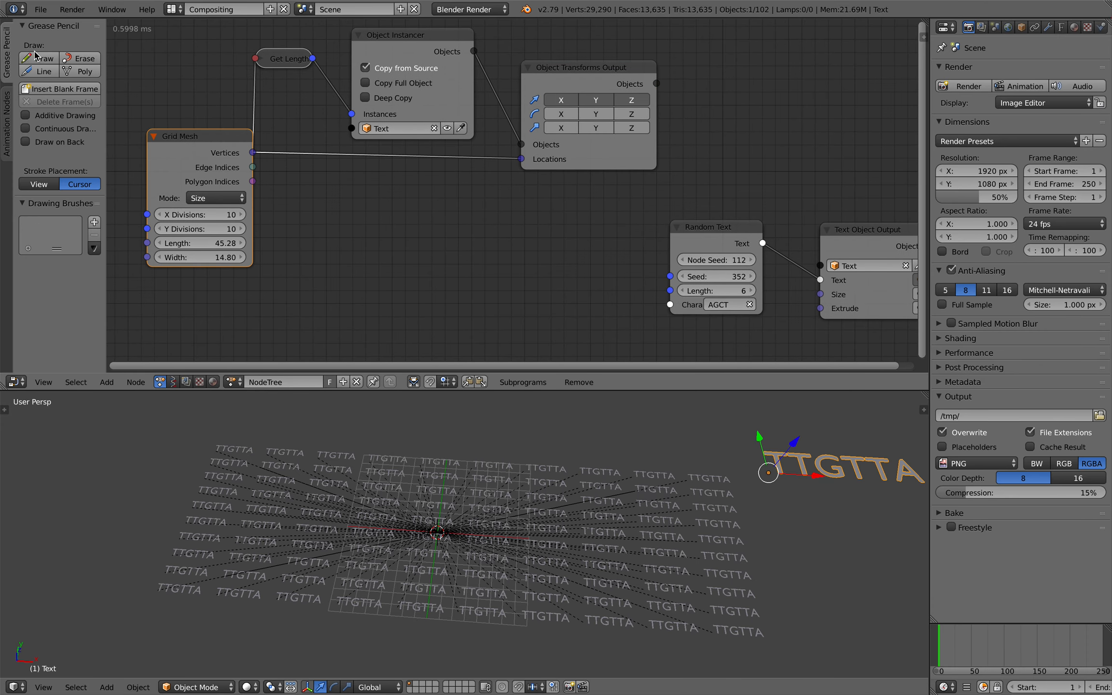
pyautogui.click(8, 104)
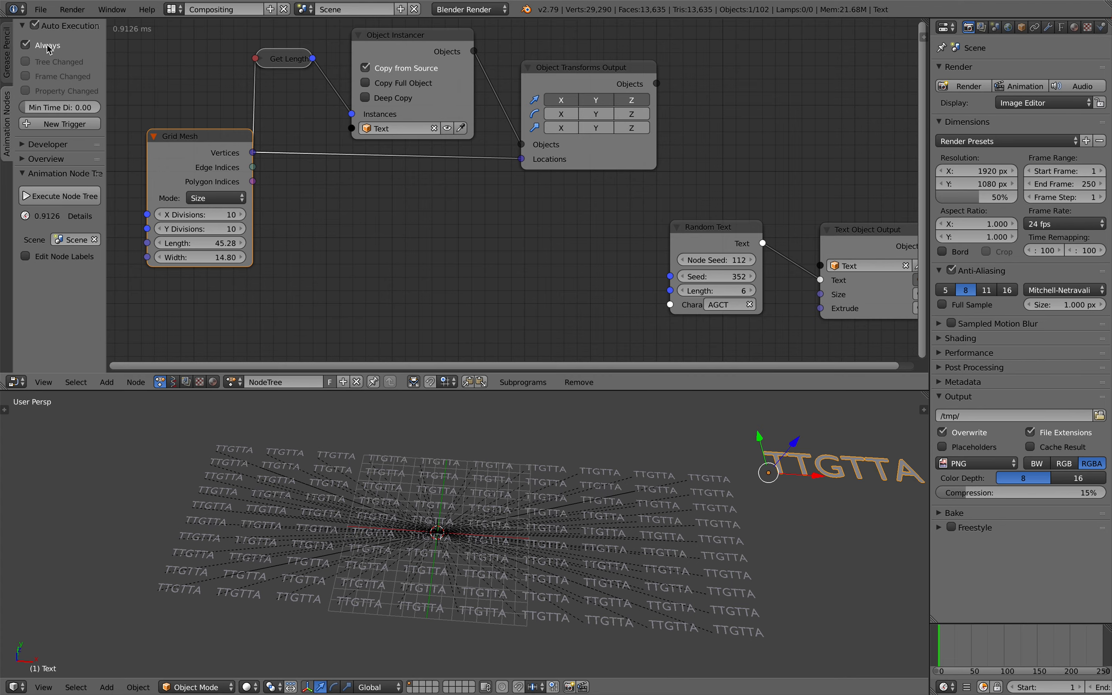
pyautogui.moveTo(123, 67); pyautogui.dragTo(125, 72, button='middle')
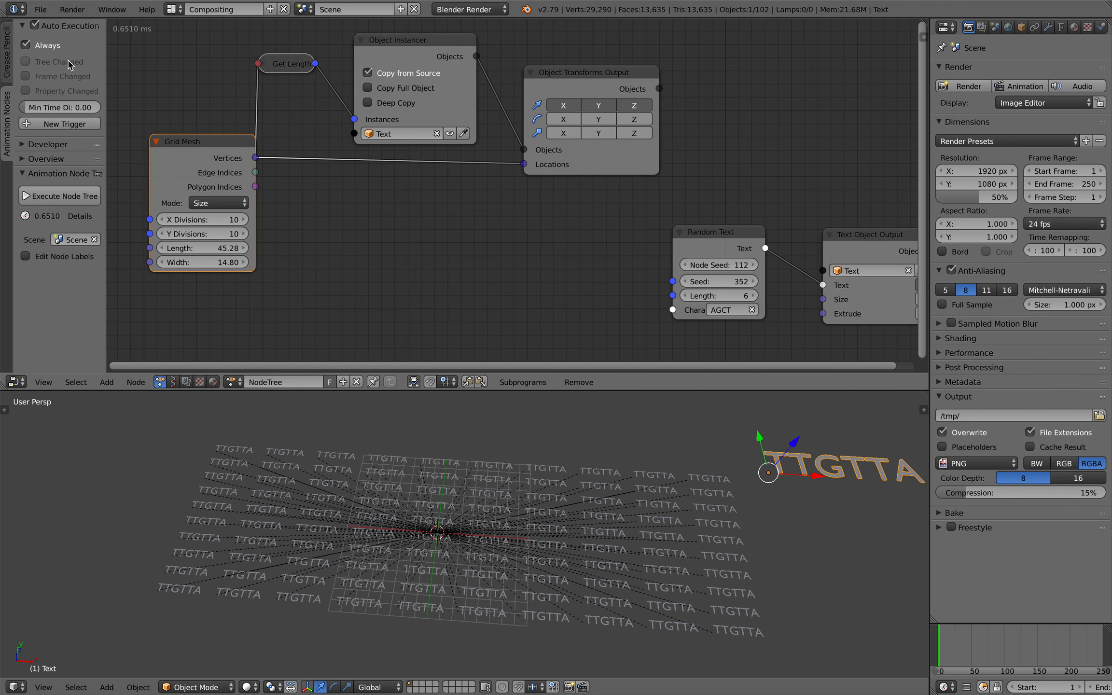
pyautogui.click(51, 49)
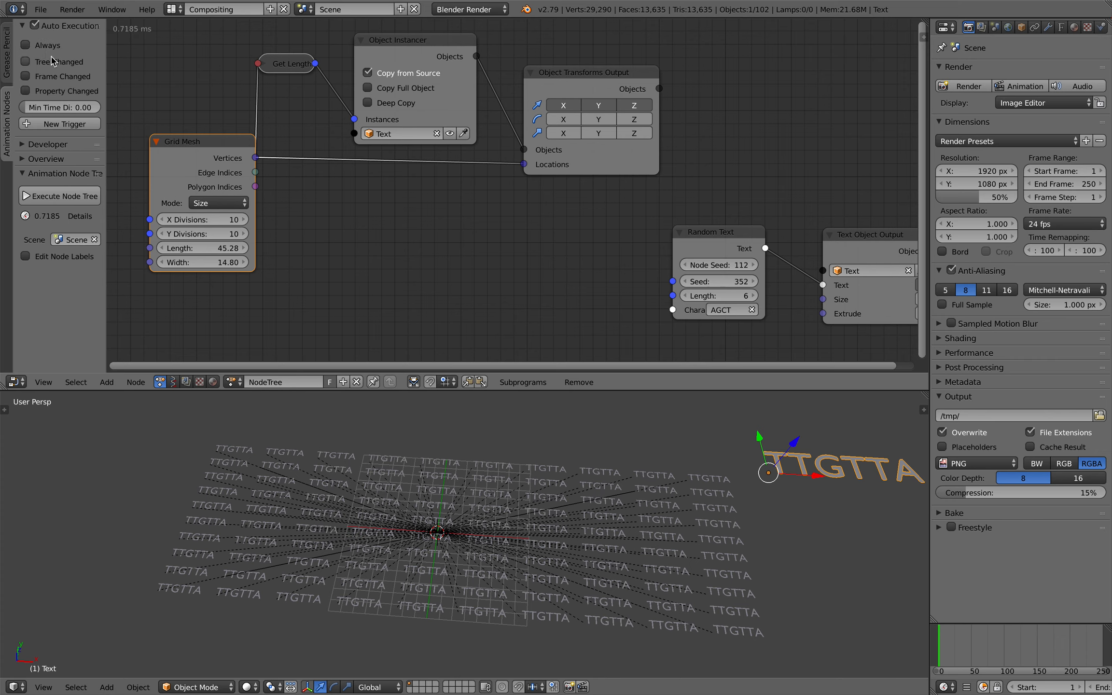
pyautogui.moveTo(52, 70); pyautogui.dragTo(56, 91)
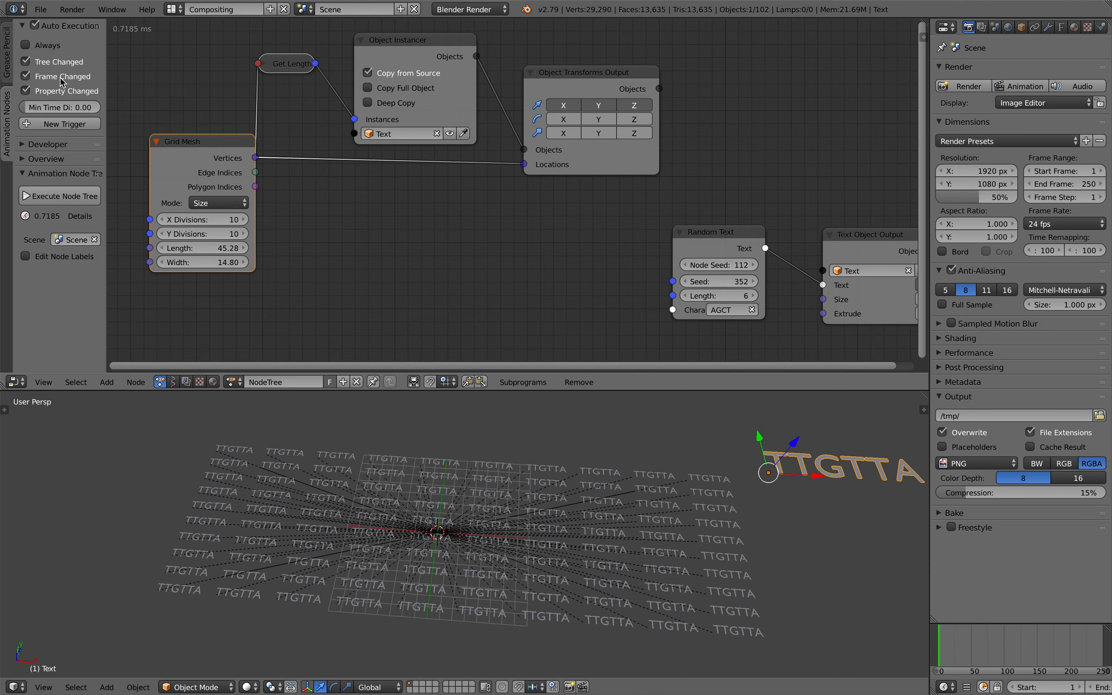
pyautogui.moveTo(106, 75); pyautogui.dragTo(111, 75)
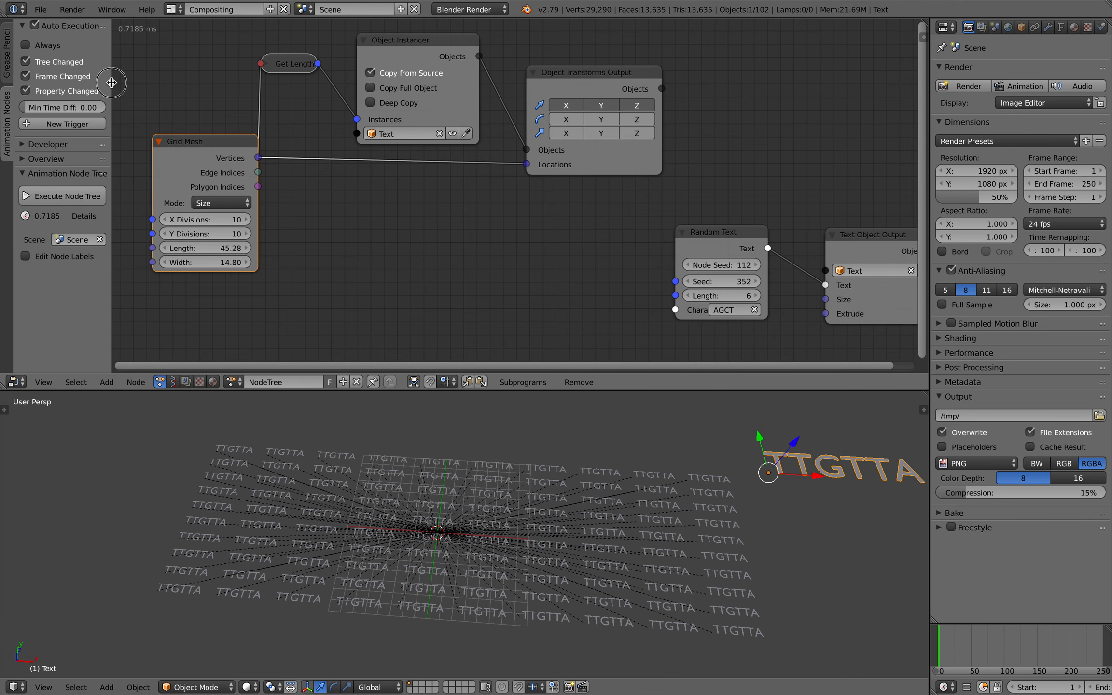
pyautogui.moveTo(111, 82); pyautogui.dragTo(101, 83)
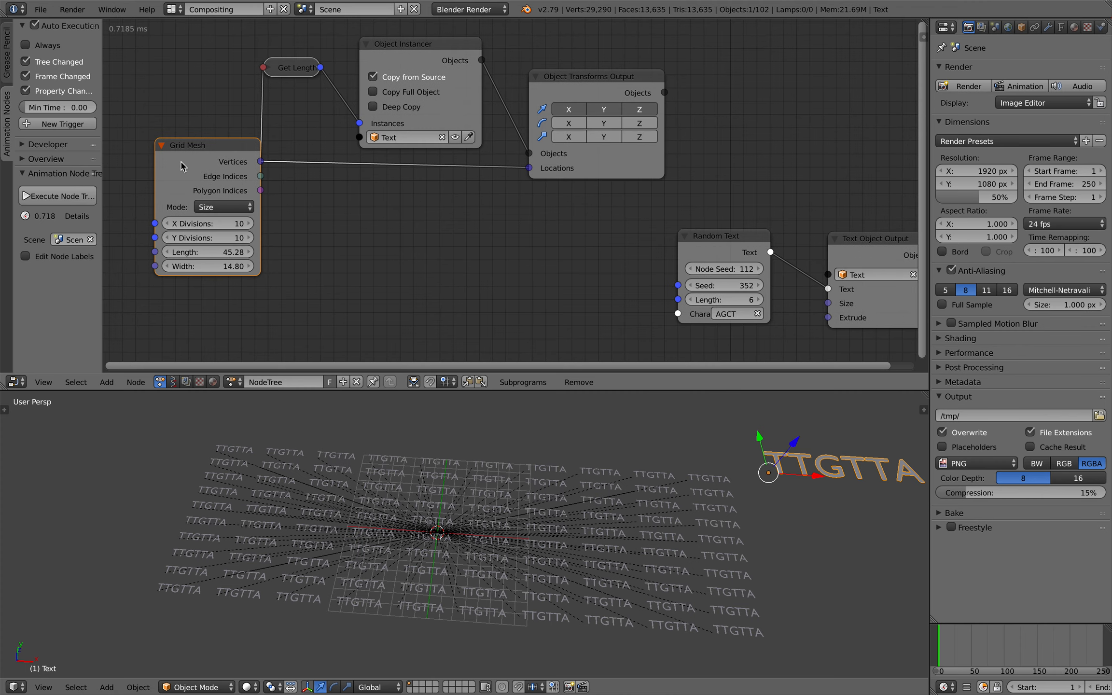
pyautogui.moveTo(102, 119); pyautogui.dragTo(2, 119)
# Step: Rearrange the instancing nodes with Grid Mesh below Get Length and Object Transforms Output slightly lower than Object Instancer
pyautogui.moveTo(132, 159); pyautogui.dragTo(85, 184)
pyautogui.moveTo(238, 73); pyautogui.dragTo(210, 75)
pyautogui.moveTo(356, 58); pyautogui.dragTo(327, 62)
pyautogui.moveTo(508, 76); pyautogui.dragTo(482, 61)
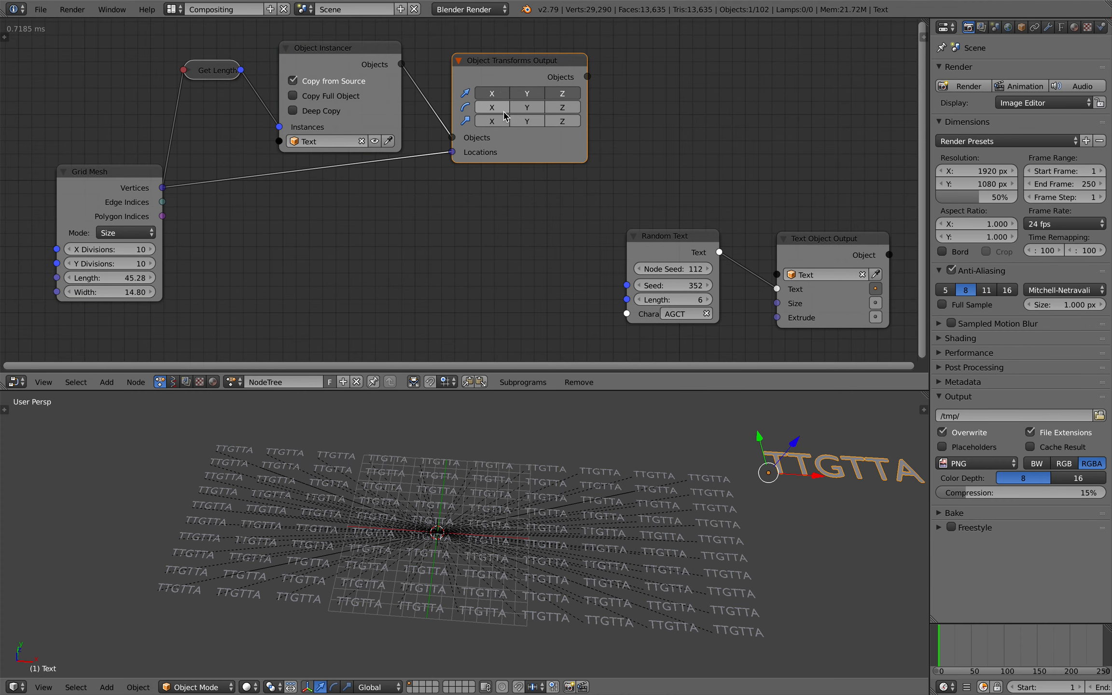
pyautogui.moveTo(524, 157); pyautogui.dragTo(524, 193)
pyautogui.scroll(-2, 427, 136)
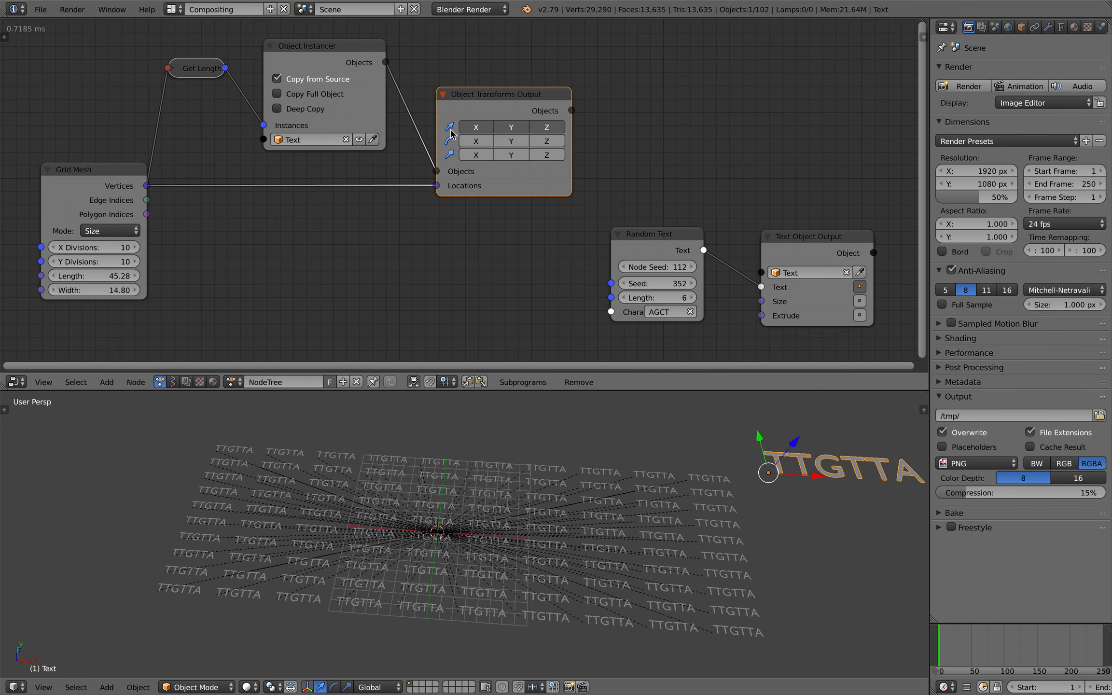
# Step: Enable the Extrude input on the Text Object Output node and set it to 0.60
pyautogui.scroll(-1, 332, 128)
pyautogui.moveTo(442, 117); pyautogui.dragTo(439, 112)
pyautogui.moveTo(575, 210); pyautogui.dragTo(558, 189, button='middle')
pyautogui.moveTo(444, 475); pyautogui.dragTo(456, 478, button='middle')
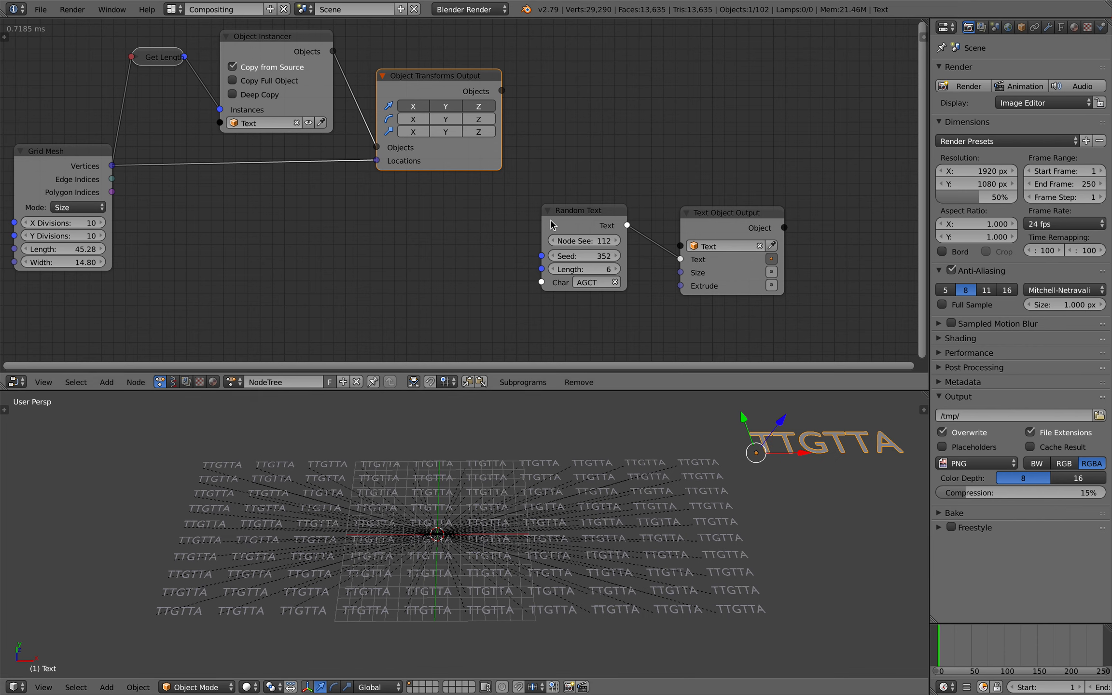
pyautogui.click(772, 285)
pyautogui.moveTo(726, 286); pyautogui.dragTo(755, 286)
pyautogui.moveTo(666, 521); pyautogui.dragTo(645, 483, button='middle')
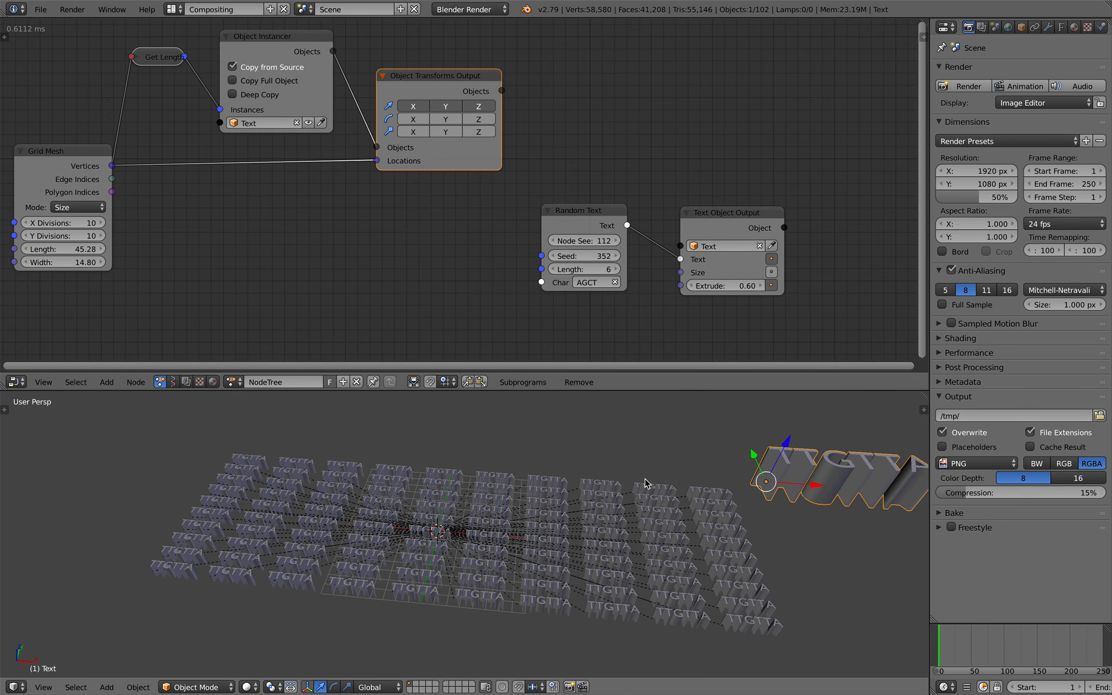
# Step: Reposition the two text nodes and connect the Objects output of Object Transforms Output to the object input of Text Object Output
pyautogui.moveTo(599, 227); pyautogui.dragTo(517, 240)
pyautogui.moveTo(719, 227); pyautogui.dragTo(685, 206)
pyautogui.moveTo(525, 241); pyautogui.dragTo(556, 250)
pyautogui.moveTo(681, 209); pyautogui.dragTo(701, 221)
pyautogui.moveTo(524, 129); pyautogui.dragTo(548, 169, button='middle')
pyautogui.scroll(3, 548, 169)
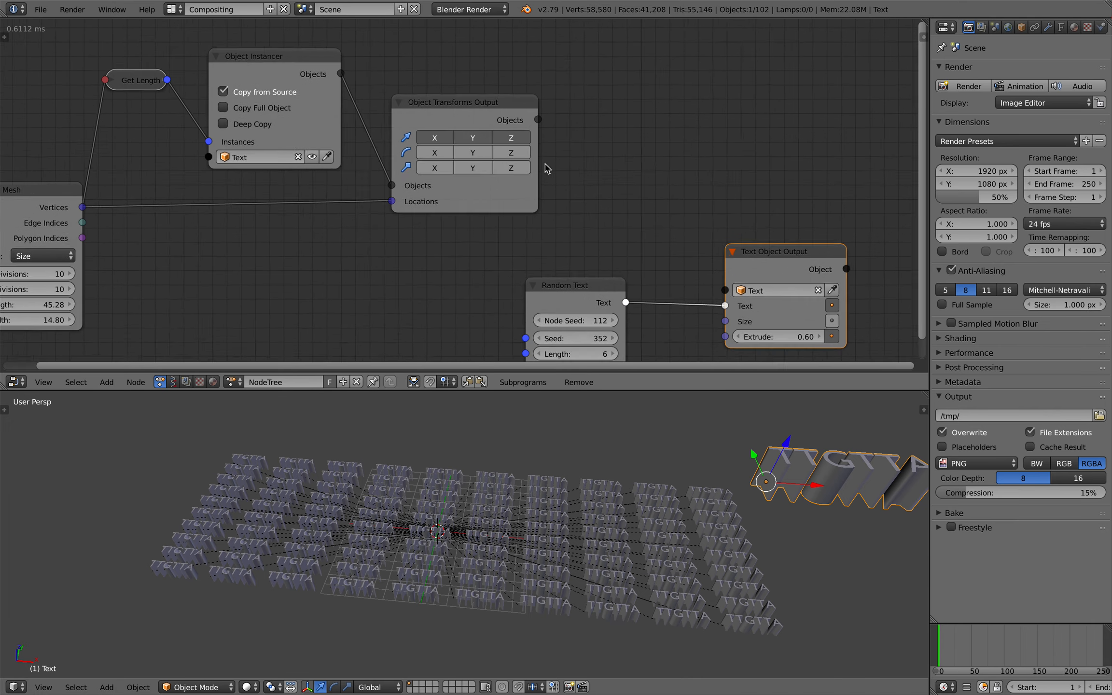
pyautogui.moveTo(504, 100); pyautogui.dragTo(510, 96)
pyautogui.scroll(-1, 572, 157)
pyautogui.moveTo(572, 146); pyautogui.dragTo(517, 87, button='middle')
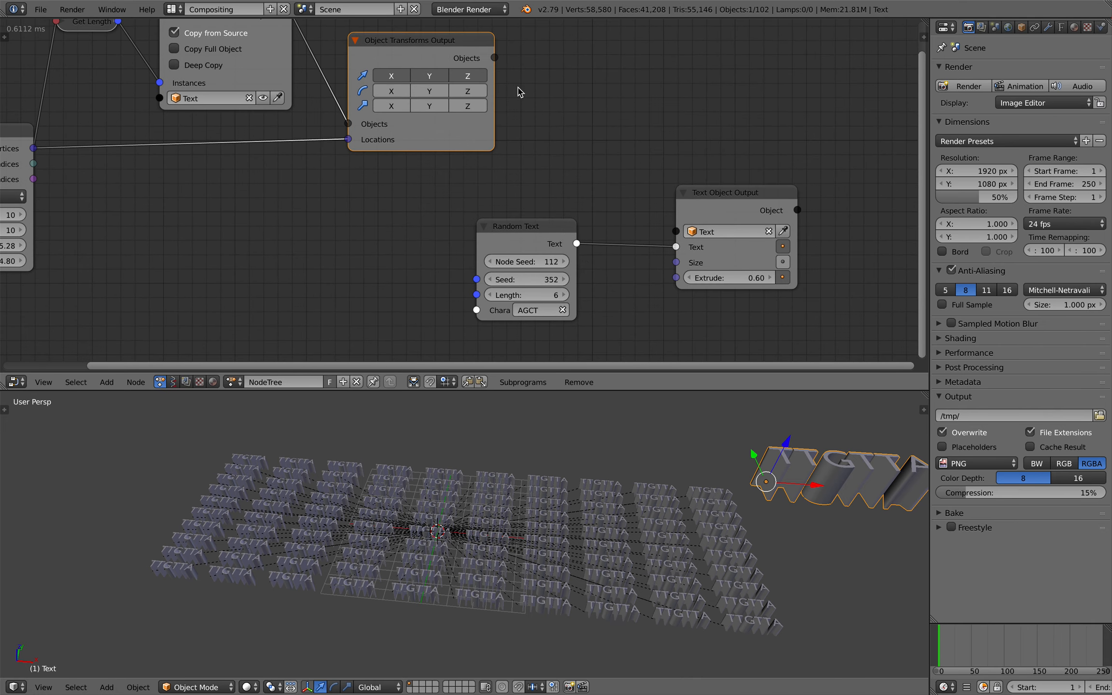
pyautogui.moveTo(495, 58); pyautogui.dragTo(675, 233)
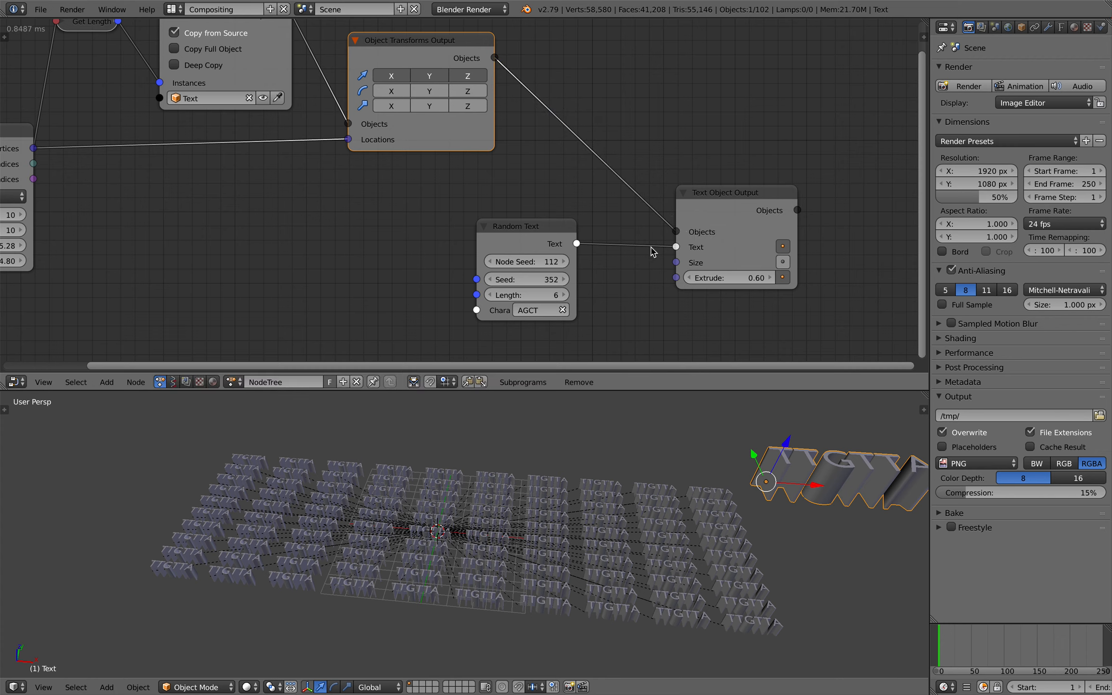
# Step: Raise the Text Object Output and Random Text nodes slightly
pyautogui.moveTo(762, 206); pyautogui.dragTo(752, 180)
pyautogui.moveTo(588, 123); pyautogui.dragTo(552, 125, button='middle')
pyautogui.scroll(2, 552, 125)
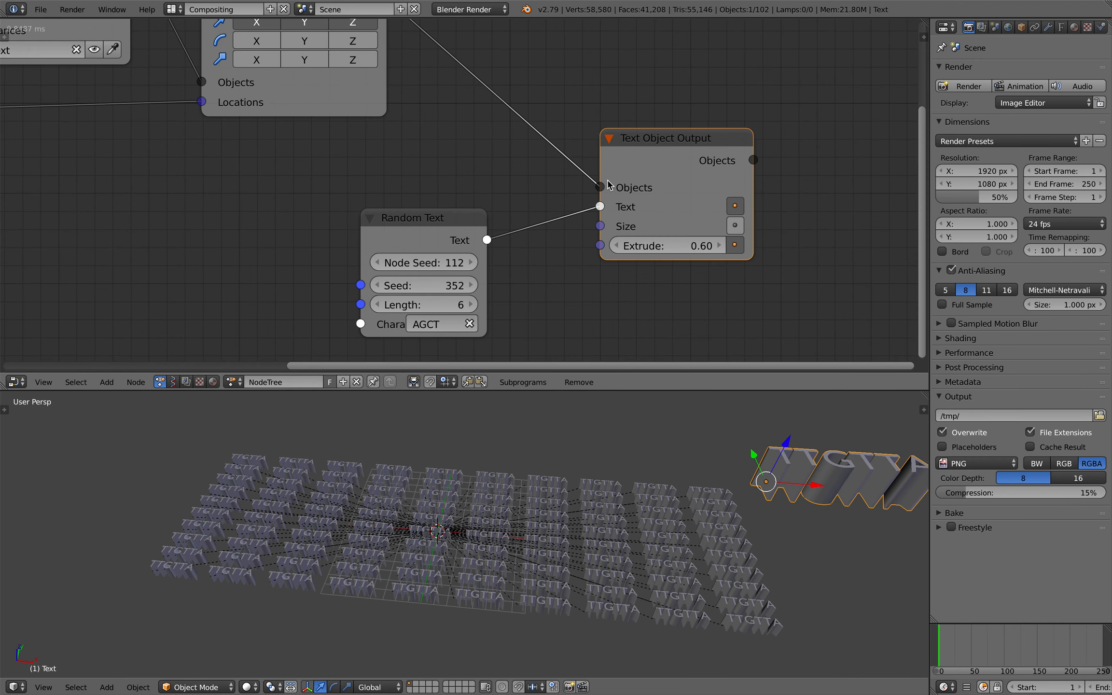
pyautogui.scroll(-2, 581, 174)
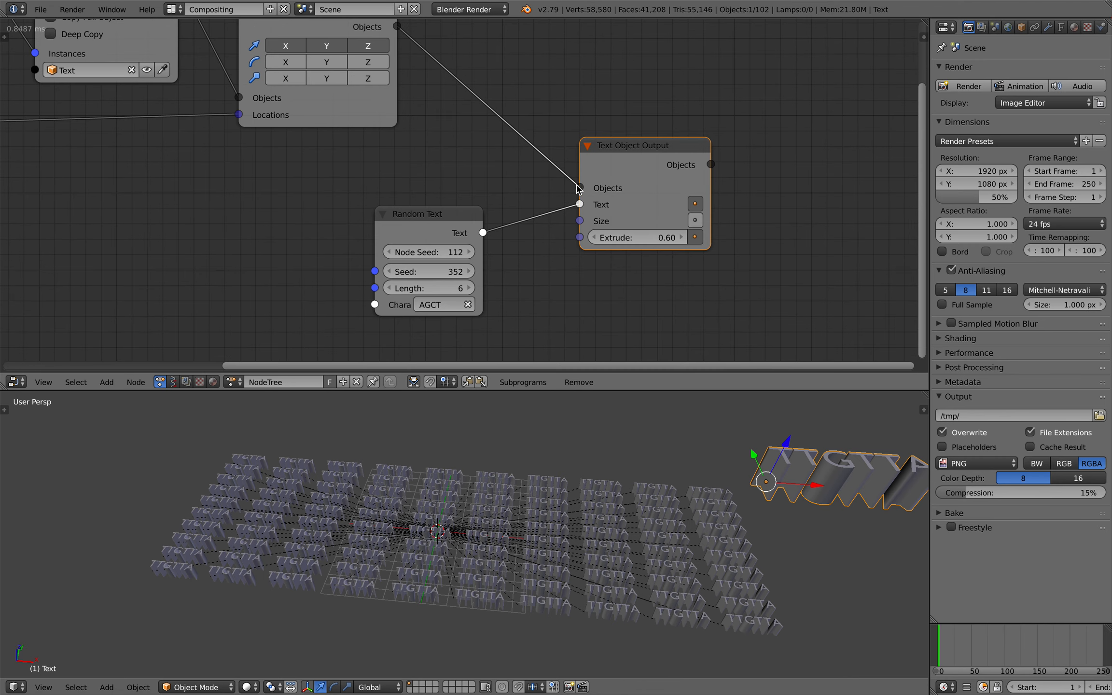
pyautogui.moveTo(475, 217); pyautogui.dragTo(470, 197)
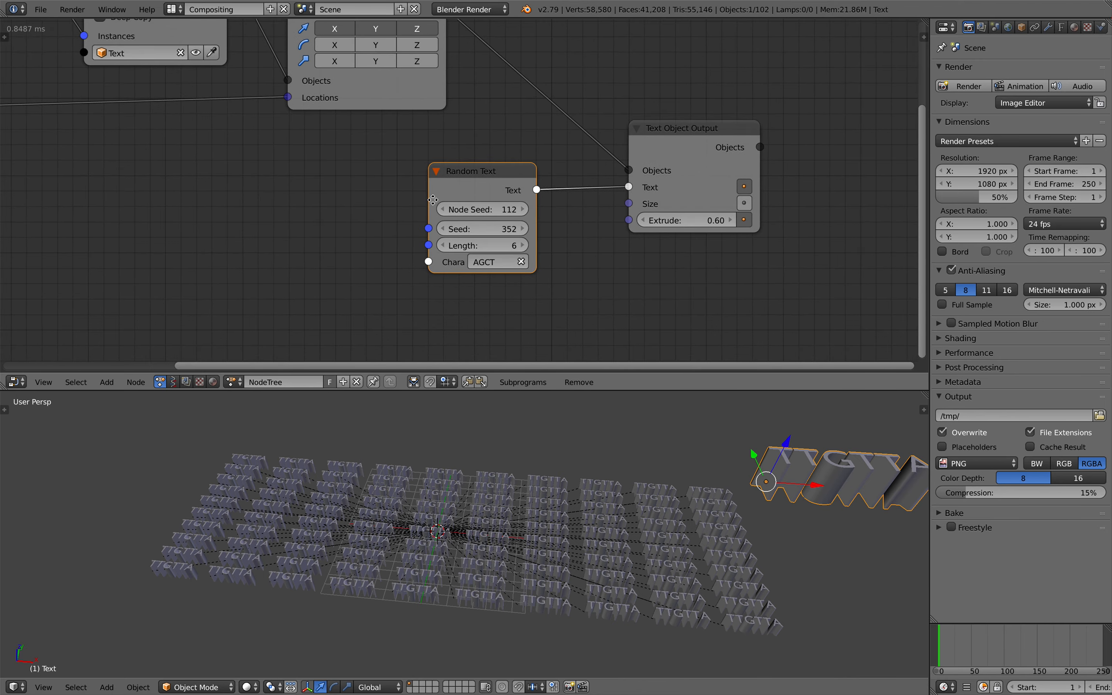
# Step: Add a Random Number node beside Random Text, switch it to list output, and connect its Numbers to the Length input of Random Text
pyautogui.hotkey('shift', 'a')
pyautogui.click(297, 208)
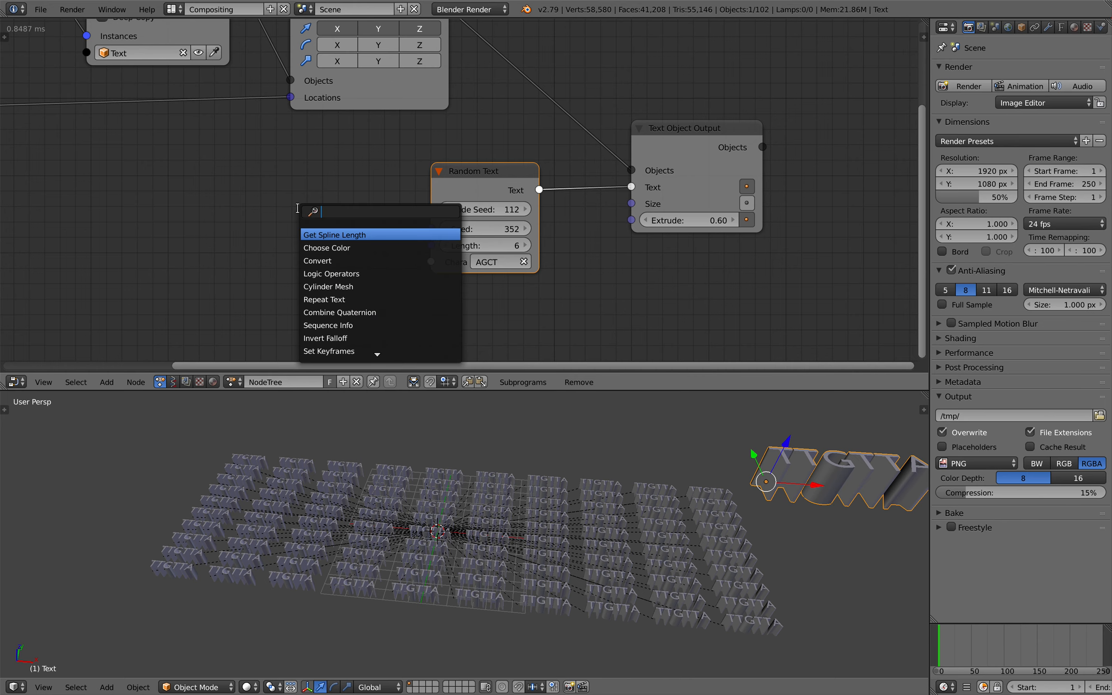
pyautogui.write('random n')
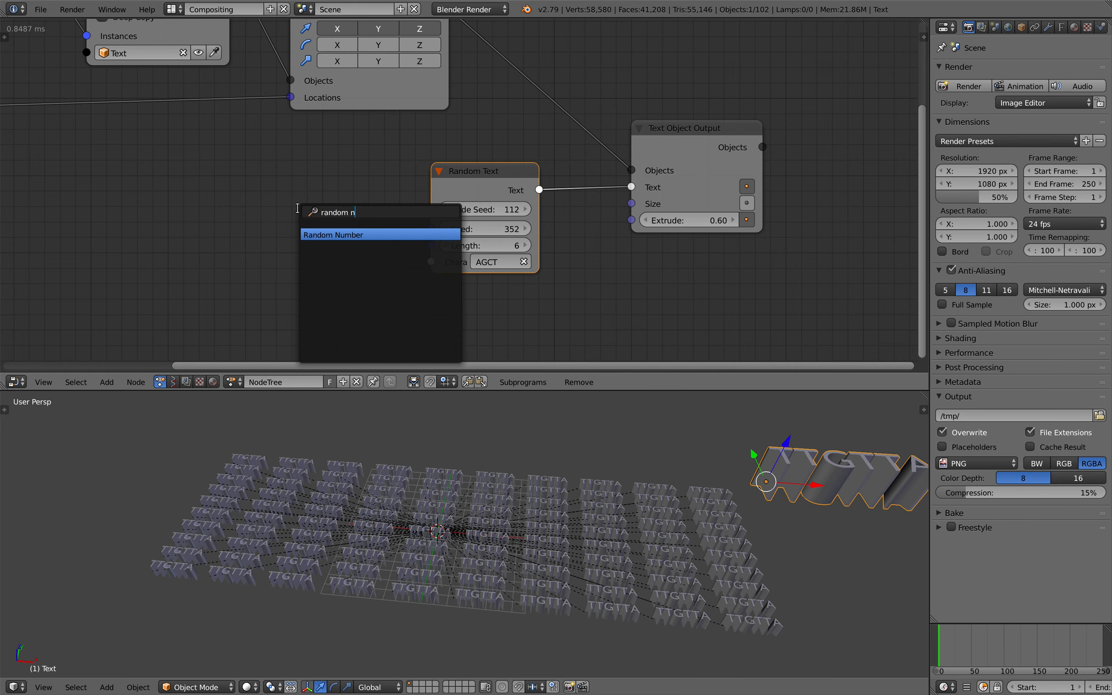
pyautogui.press('Return')
pyautogui.click(224, 215)
pyautogui.scroll(-2, 338, 217)
pyautogui.click(364, 233)
pyautogui.moveTo(364, 219); pyautogui.dragTo(377, 210)
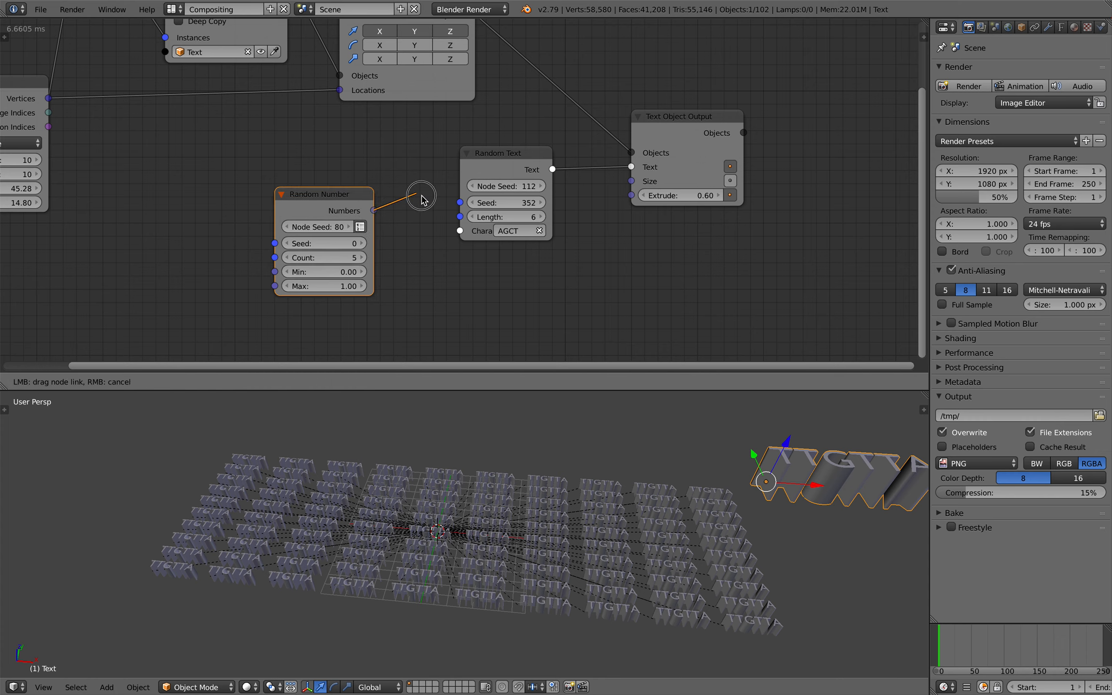
pyautogui.moveTo(462, 220); pyautogui.dragTo(462, 220)
pyautogui.moveTo(331, 200); pyautogui.dragTo(288, 192)
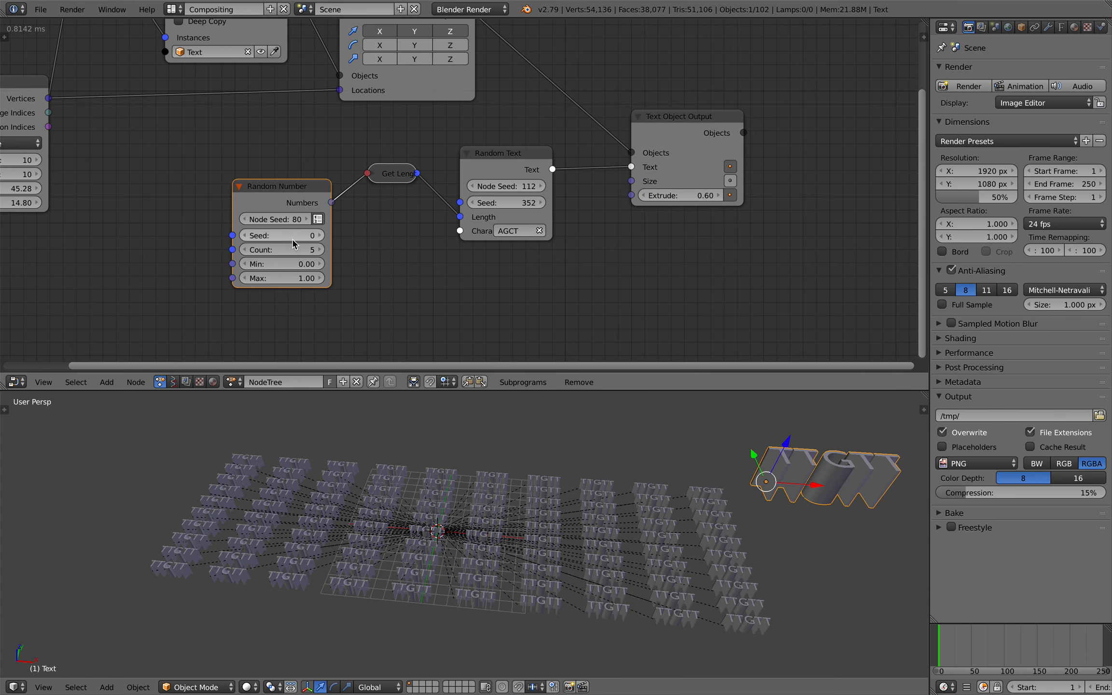
# Step: Try seed 26, count 7, minimum 1.20 and maximum 3.16 on Random Number, and delete it together with its Get Length node
pyautogui.moveTo(280, 264); pyautogui.dragTo(318, 250)
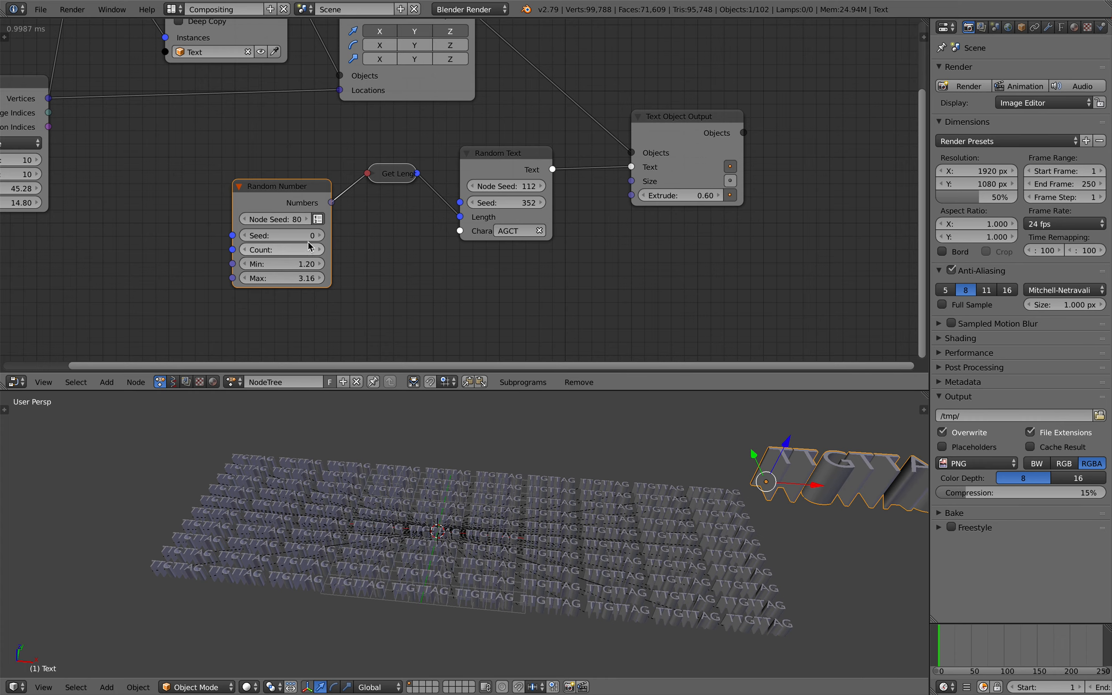
pyautogui.moveTo(282, 235); pyautogui.dragTo(268, 235)
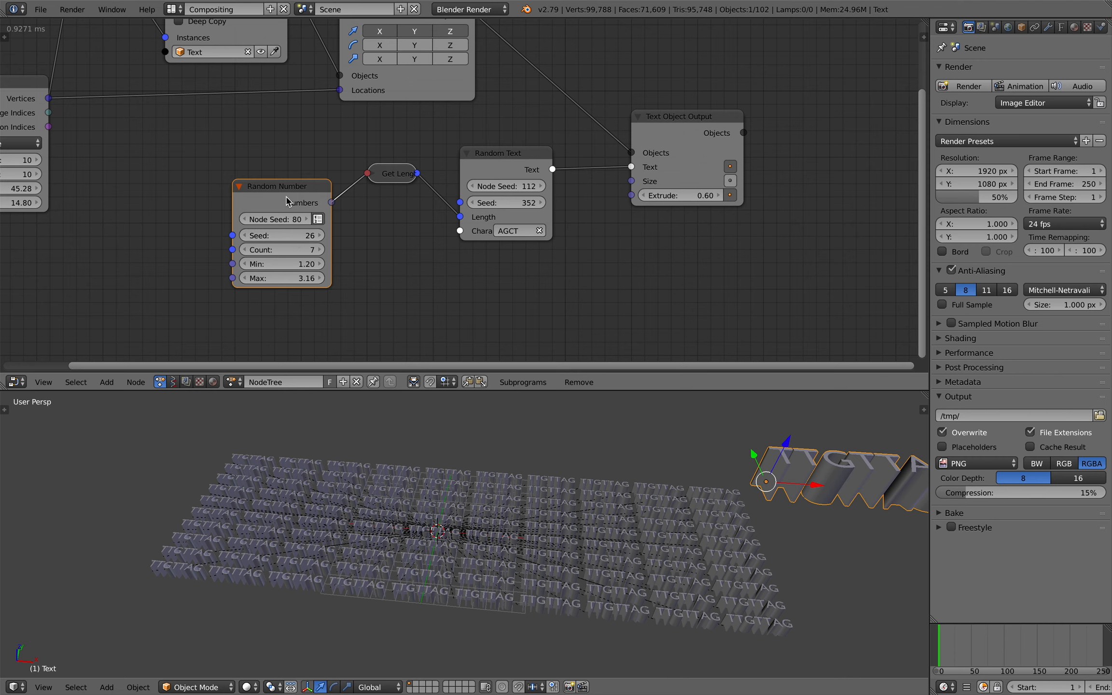
pyautogui.moveTo(282, 187); pyautogui.dragTo(281, 186)
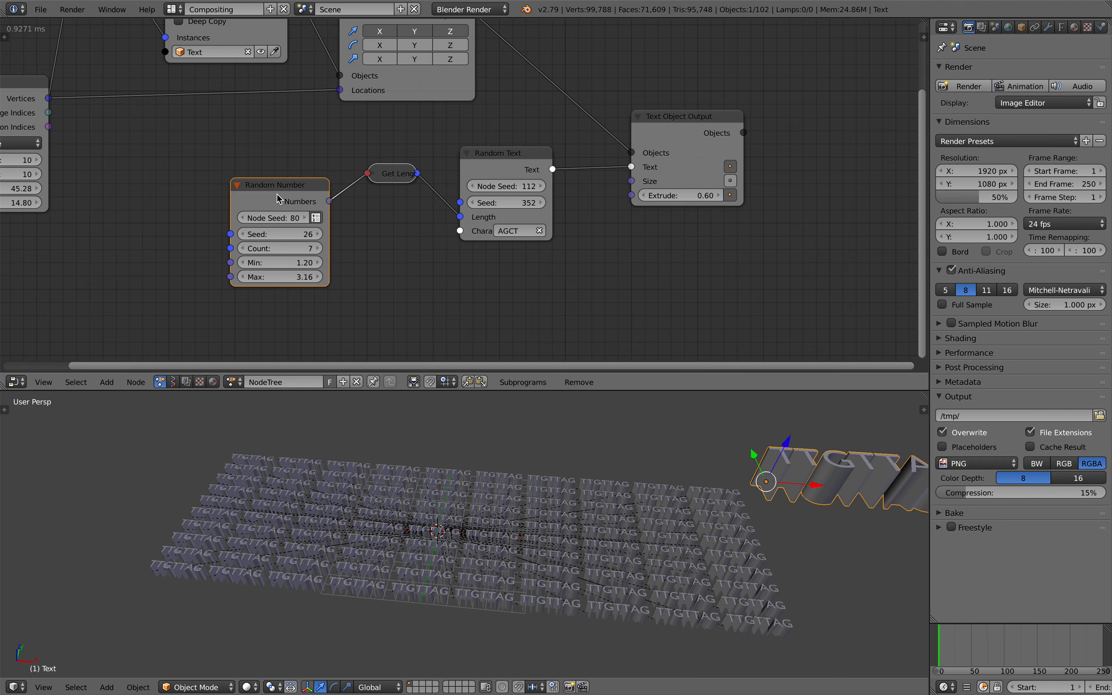
pyautogui.press('x')
pyautogui.press('x')
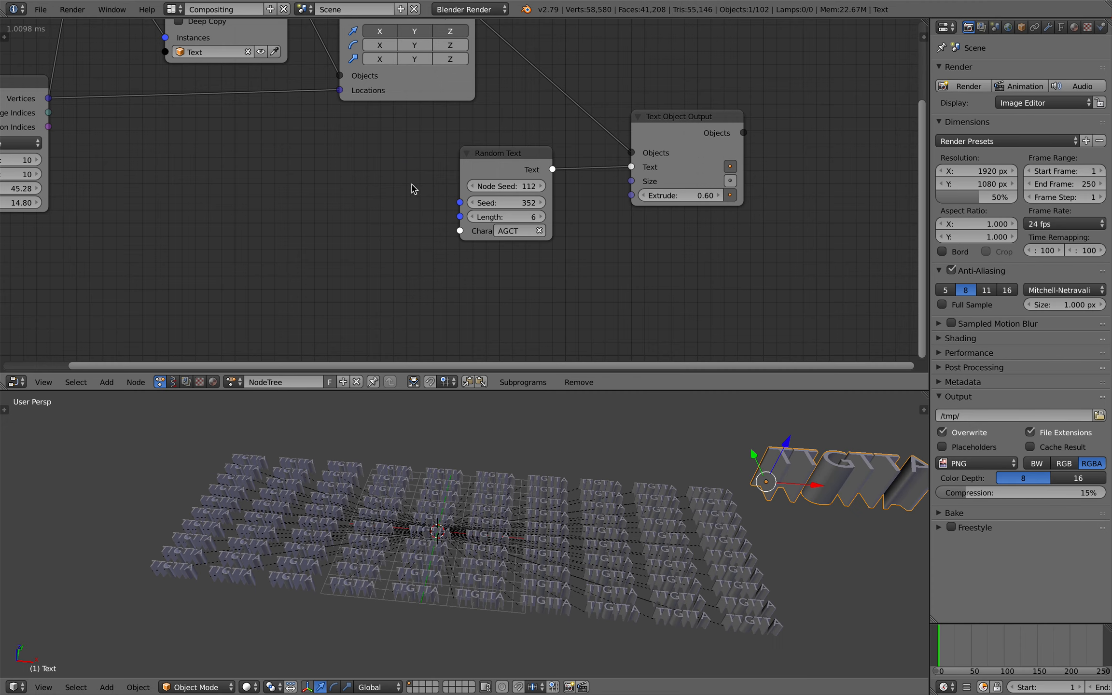
# Step: Shift Random Text and Text Object Output slightly, and enable the Size input on Text Object Output
pyautogui.moveTo(531, 168); pyautogui.dragTo(521, 164)
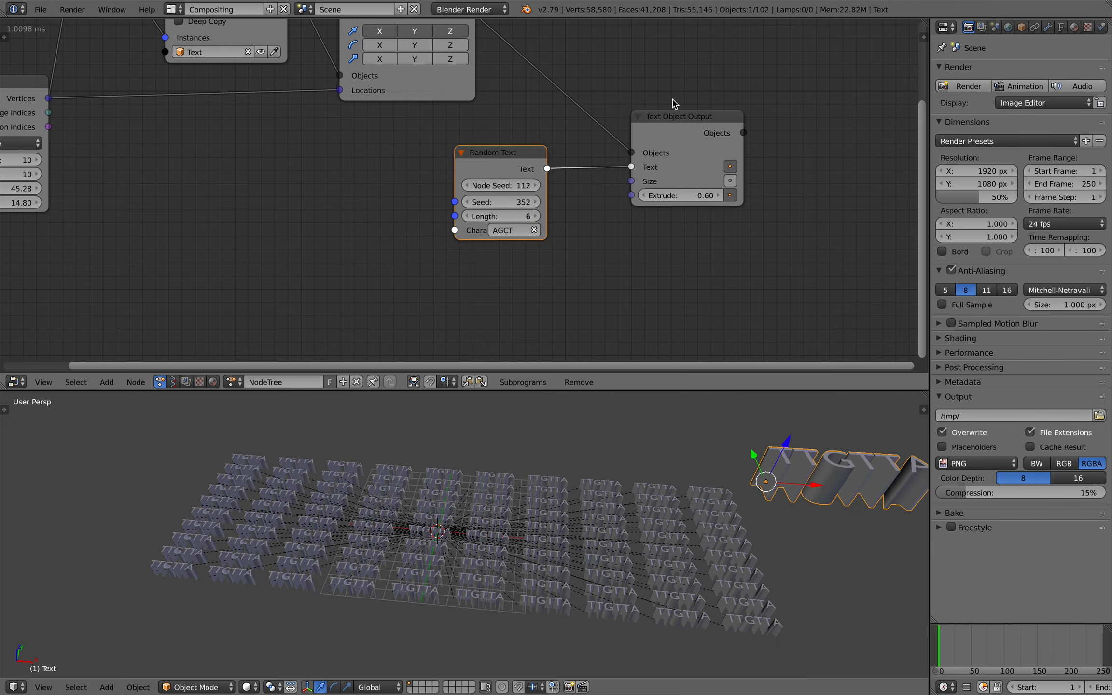
pyautogui.press('g')
pyautogui.click(692, 99)
pyautogui.moveTo(676, 133); pyautogui.dragTo(689, 120)
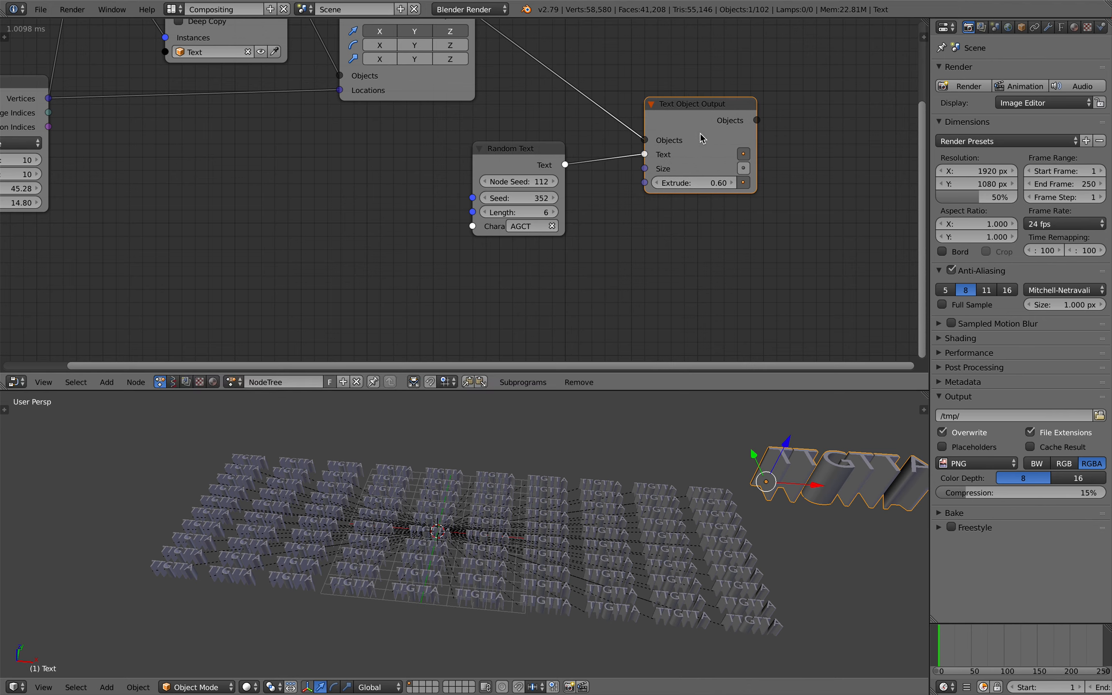
pyautogui.click(744, 168)
# Step: Add a list-output Random Number node connected to the Size input of Text Object Output, with seed 202 and minimum 0.90
pyautogui.hotkey('shift', 'a')
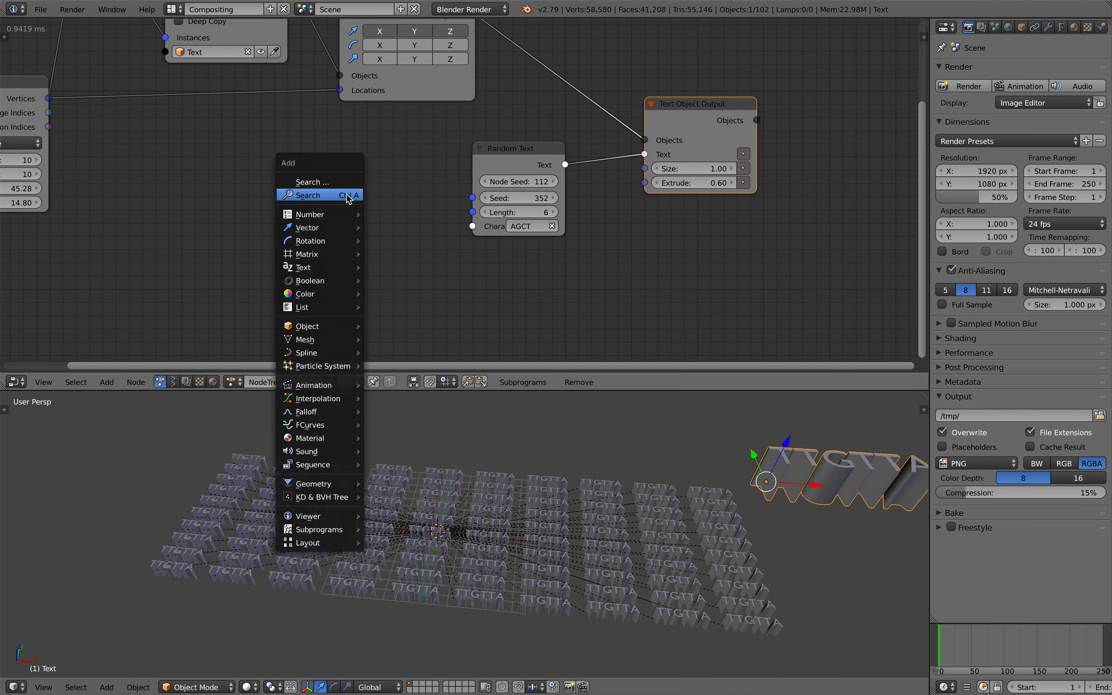
pyautogui.click(347, 196)
pyautogui.write('random n')
pyautogui.click(399, 221)
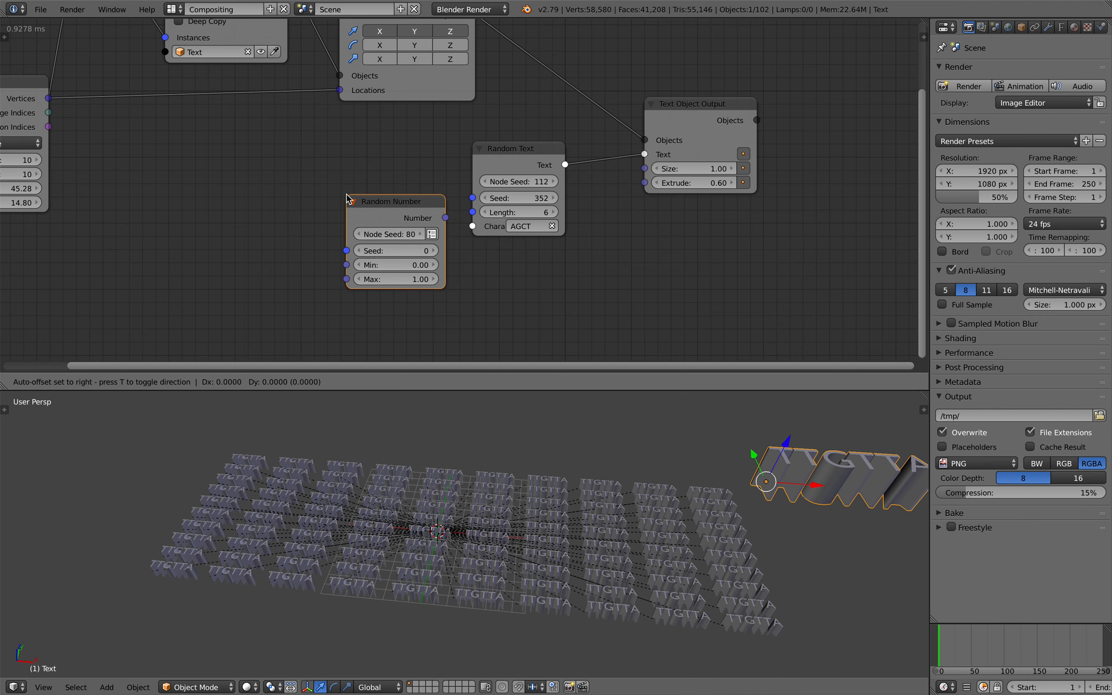
pyautogui.click(432, 234)
pyautogui.moveTo(445, 218); pyautogui.dragTo(645, 169)
pyautogui.moveTo(420, 279)
pyautogui.mouseDown()
pyautogui.moveTo(462, 279)
pyautogui.moveTo(410, 295)
pyautogui.mouseUp()
pyautogui.moveTo(401, 251)
pyautogui.mouseDown()
pyautogui.moveTo(446, 250)
pyautogui.moveTo(388, 250)
pyautogui.mouseUp()
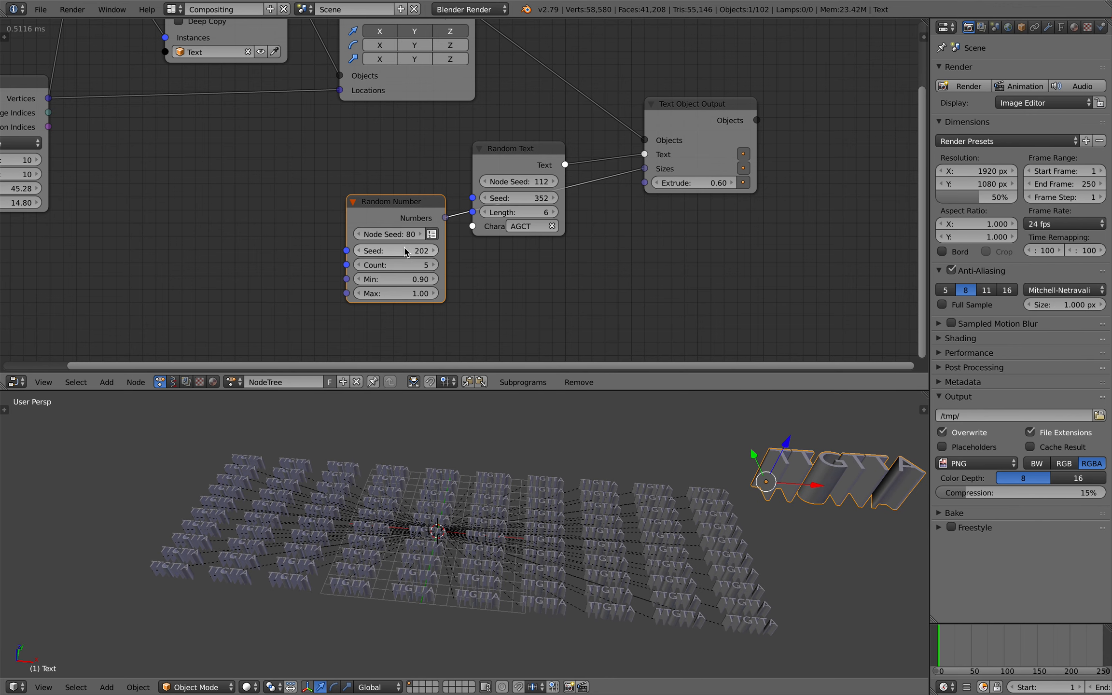
# Step: Reconnect Random Number to the Size input, try count 78, minimum 0.84 and maximum 2.38, and delete the node
pyautogui.click(431, 237)
pyautogui.click(431, 236)
pyautogui.click(433, 265)
pyautogui.moveTo(445, 218); pyautogui.dragTo(645, 169)
pyautogui.moveTo(418, 265)
pyautogui.mouseDown()
pyautogui.moveTo(440, 265)
pyautogui.moveTo(408, 279)
pyautogui.moveTo(436, 293)
pyautogui.moveTo(415, 278)
pyautogui.moveTo(431, 265)
pyautogui.mouseUp()
pyautogui.moveTo(408, 218); pyautogui.dragTo(385, 233)
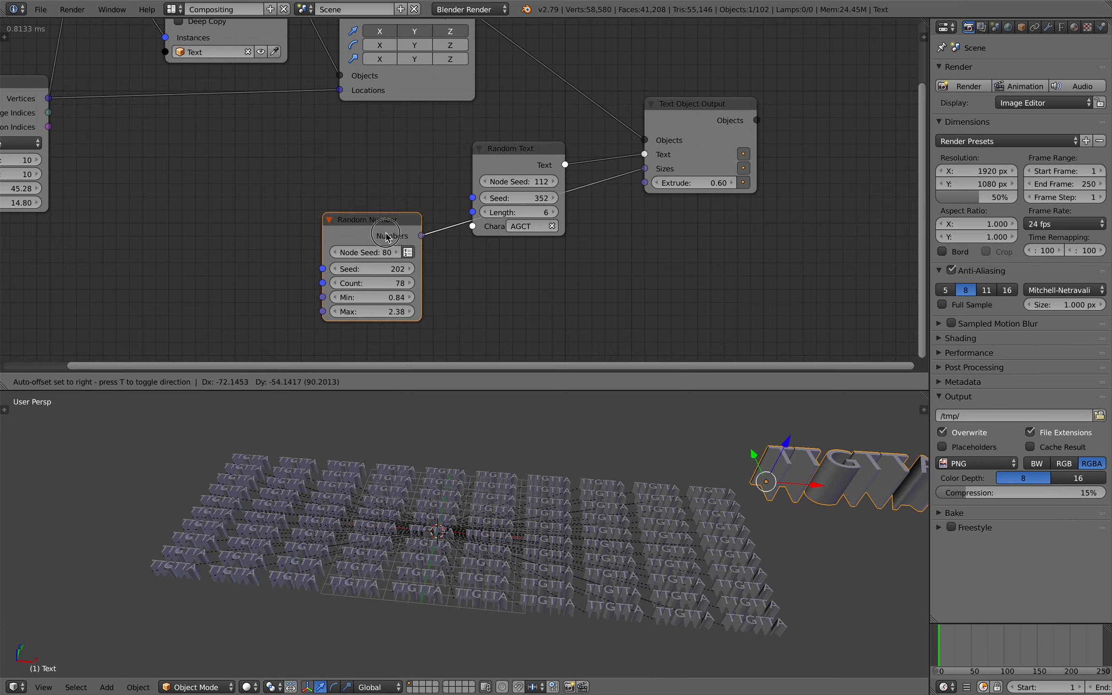
pyautogui.press('x')
# Step: Disconnect Text Object Output from Object Transforms Output, and place it with Random Text below the Object Transforms Output node
pyautogui.moveTo(513, 157); pyautogui.dragTo(493, 236, button='middle')
pyautogui.moveTo(420, 91); pyautogui.dragTo(416, 92)
pyautogui.moveTo(648, 192); pyautogui.dragTo(666, 219)
pyautogui.press('g')
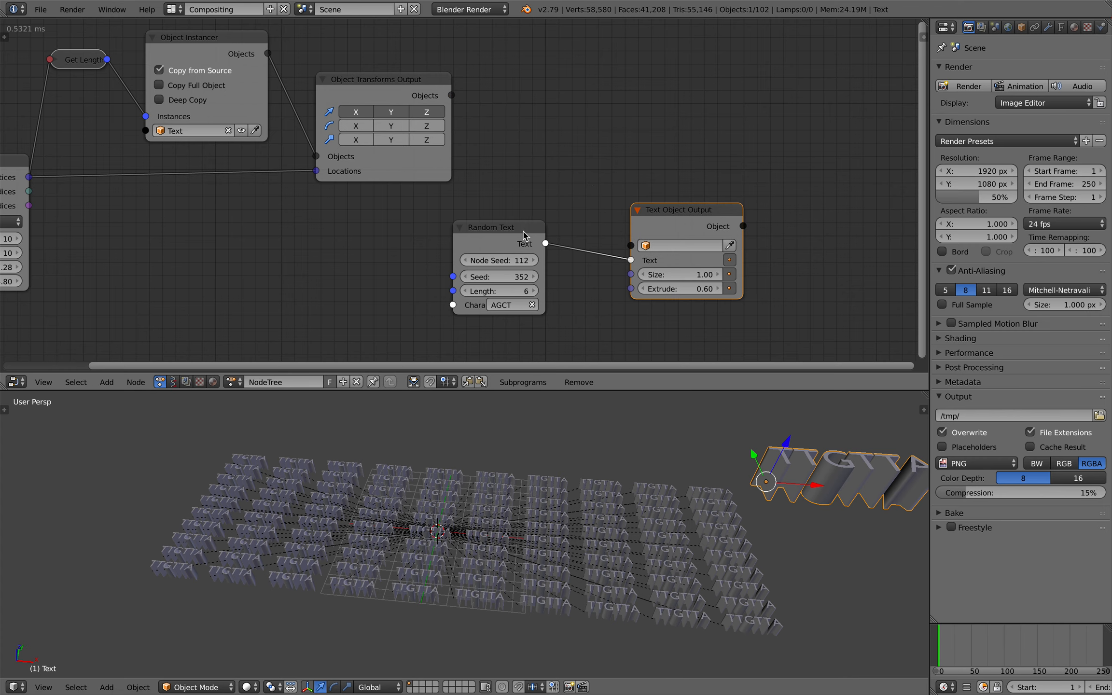
pyautogui.moveTo(525, 230); pyautogui.dragTo(509, 240)
pyautogui.moveTo(669, 215); pyautogui.dragTo(643, 209)
pyautogui.moveTo(482, 237); pyautogui.dragTo(456, 246)
pyautogui.moveTo(656, 202); pyautogui.dragTo(608, 225)
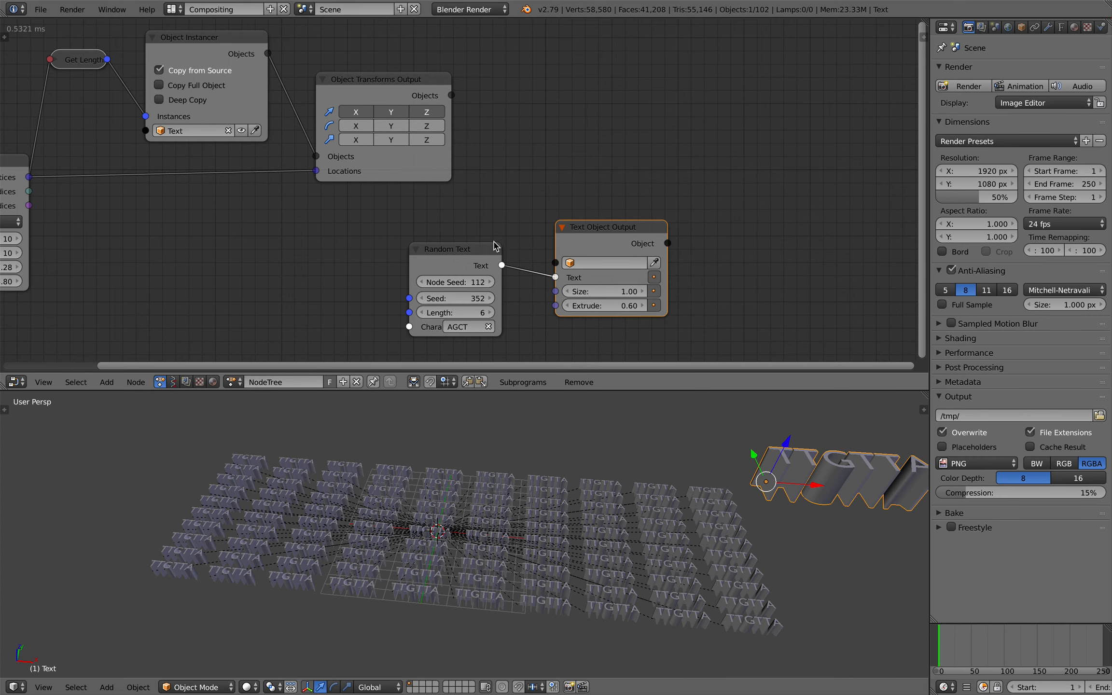
pyautogui.moveTo(456, 247); pyautogui.dragTo(399, 247)
pyautogui.moveTo(608, 224); pyautogui.dragTo(557, 230)
pyautogui.scroll(-1, 518, 170)
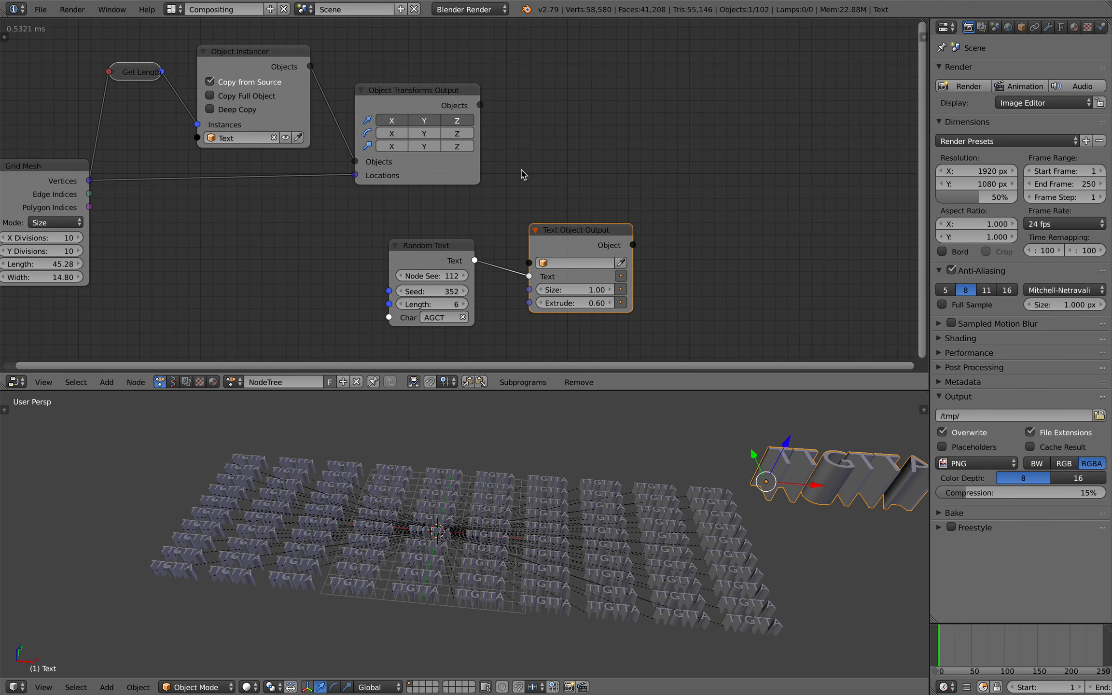
# Step: Move Object Transforms Output farther from Object Instancer and save the file
pyautogui.moveTo(450, 90); pyautogui.dragTo(512, 87)
pyautogui.moveTo(512, 87); pyautogui.dragTo(556, 103, button='middle')
pyautogui.hotkey('ctrl', 's')
pyautogui.click(556, 100)
# Step: Reposition the Object Instancer node, and arrange Random Text and Text Object Output closer together below Object Transforms Output
pyautogui.moveTo(358, 65); pyautogui.dragTo(366, 58)
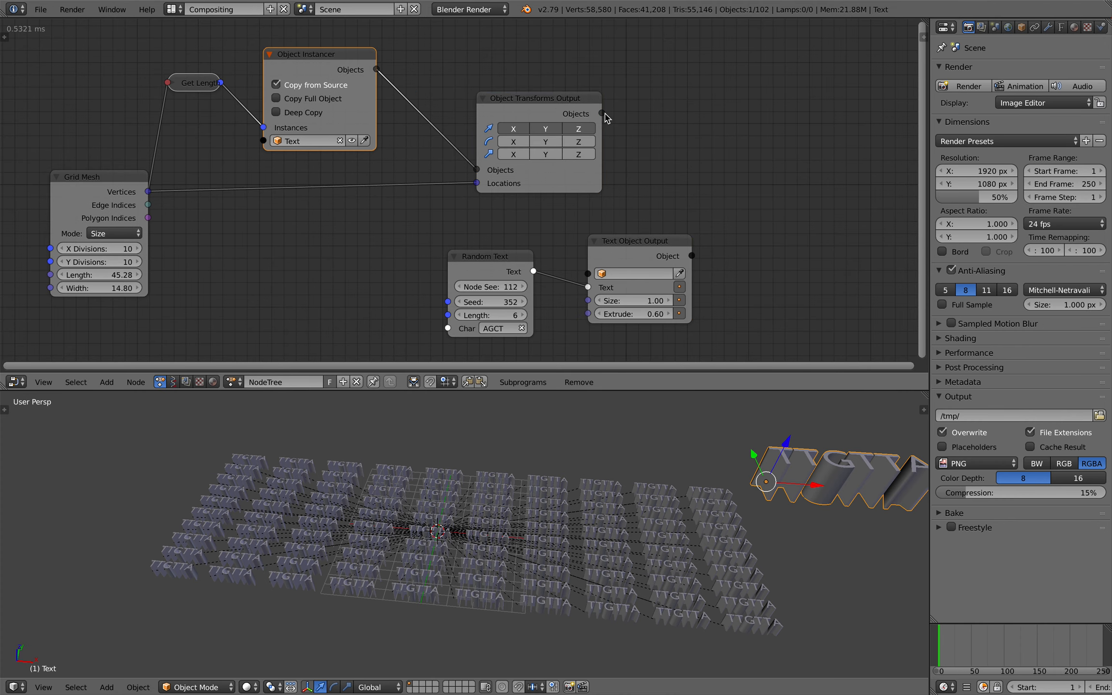
pyautogui.press('g')
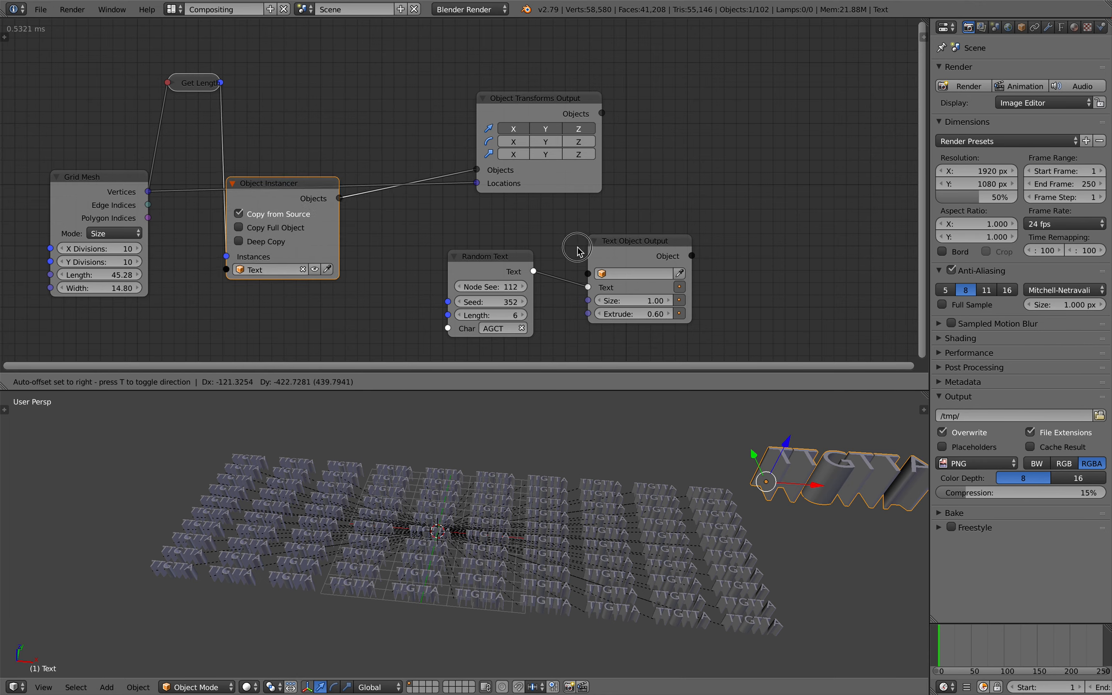
pyautogui.click(616, 145)
pyautogui.moveTo(602, 113); pyautogui.dragTo(594, 236)
pyautogui.moveTo(609, 240); pyautogui.dragTo(617, 249)
pyautogui.moveTo(513, 256); pyautogui.dragTo(508, 256)
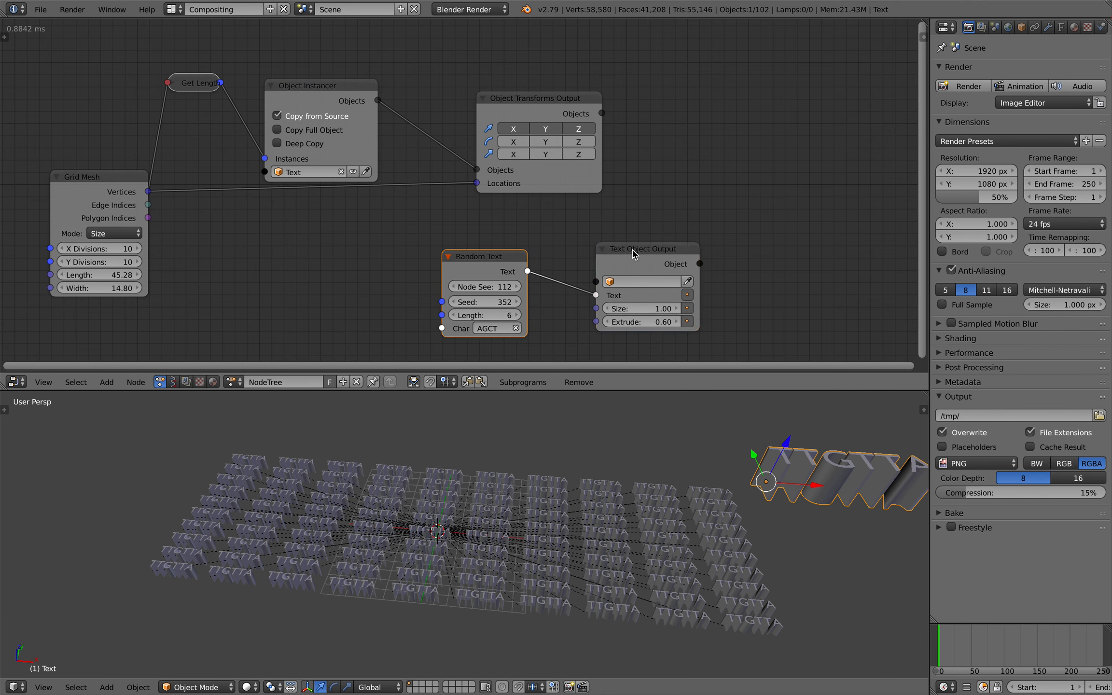
pyautogui.moveTo(635, 251); pyautogui.dragTo(615, 248)
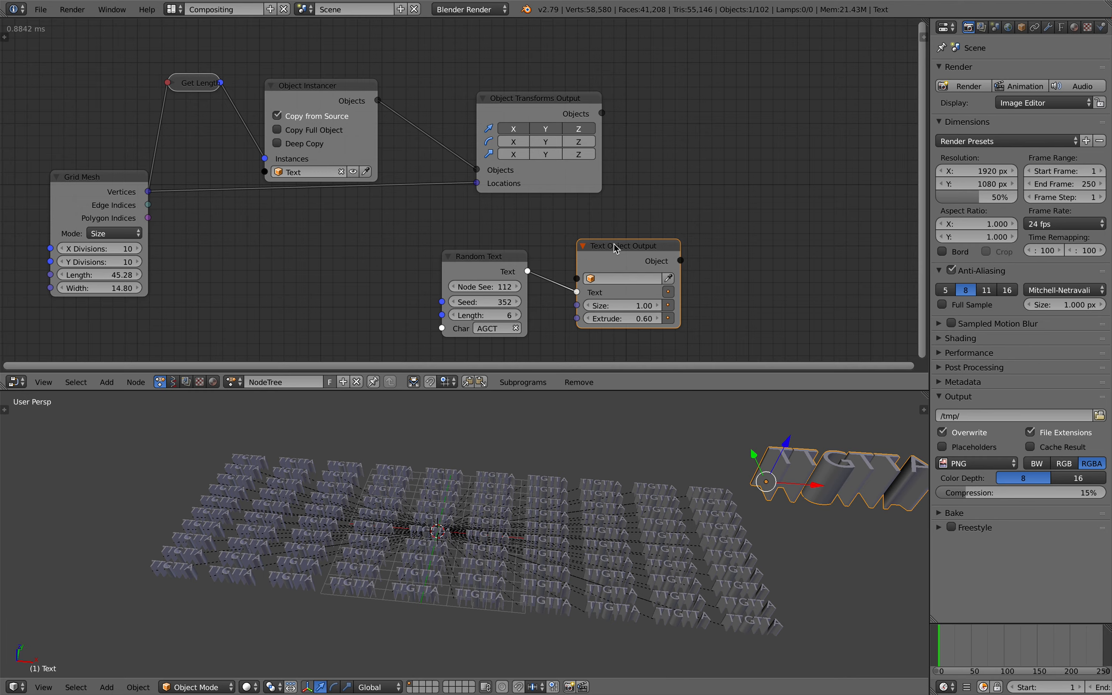
# Step: Raise the Object Transforms Output and Object Instancer nodes, and save the file
pyautogui.moveTo(582, 100); pyautogui.dragTo(581, 88)
pyautogui.moveTo(319, 87); pyautogui.dragTo(317, 53)
pyautogui.hotkey('ctrl', 's')
pyautogui.click(438, 99)
# Step: Reposition the Object Transforms Output node to the right of Object Instancer
pyautogui.moveTo(553, 92); pyautogui.dragTo(540, 89)
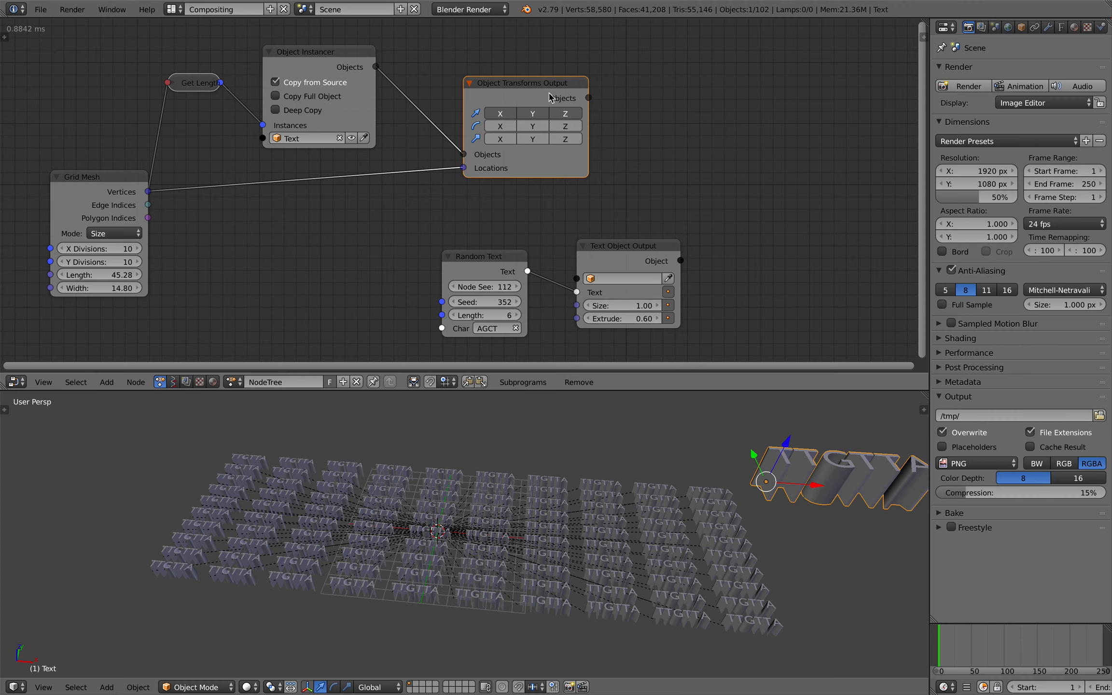
pyautogui.keyDown('ctrl'); pyautogui.scroll(-1, 545, 98); pyautogui.keyUp('ctrl')
pyautogui.moveTo(561, 90); pyautogui.dragTo(556, 95)
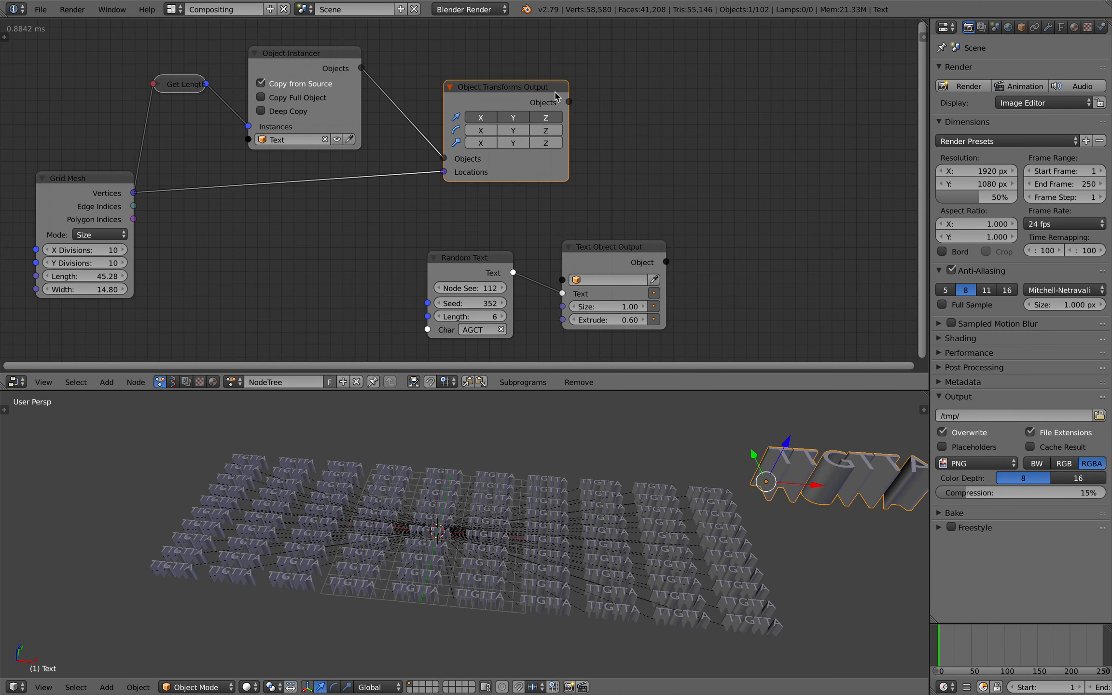
pyautogui.keyDown('ctrl'); pyautogui.scroll(-1, 590, 98); pyautogui.keyUp('ctrl')
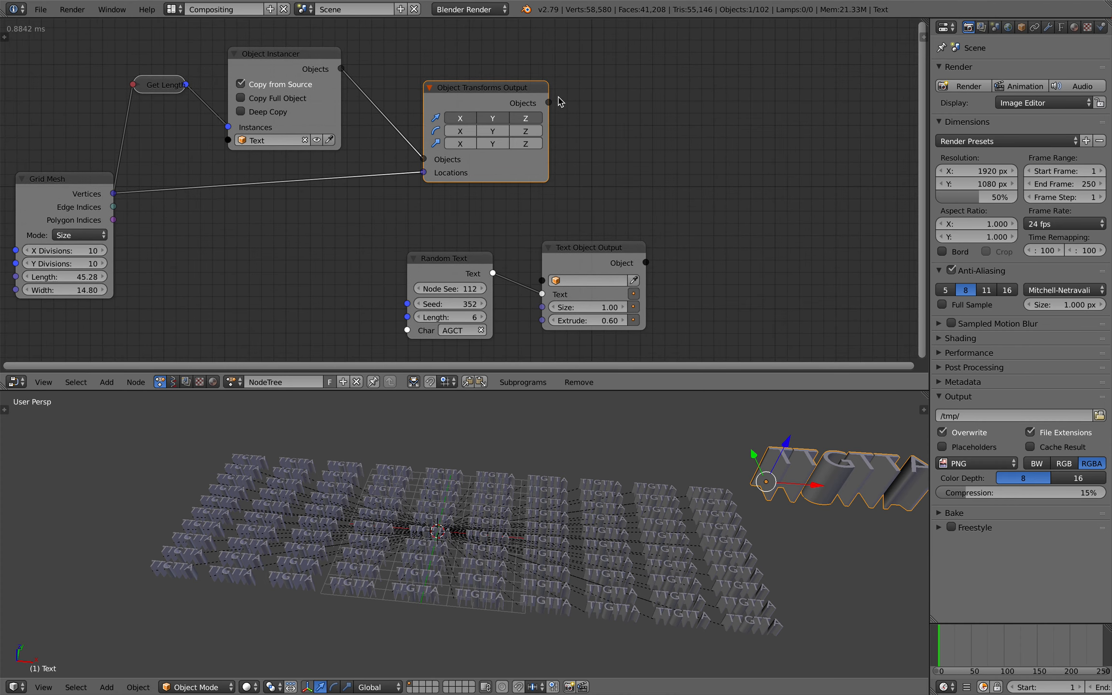
pyautogui.scroll(3, 531, 97)
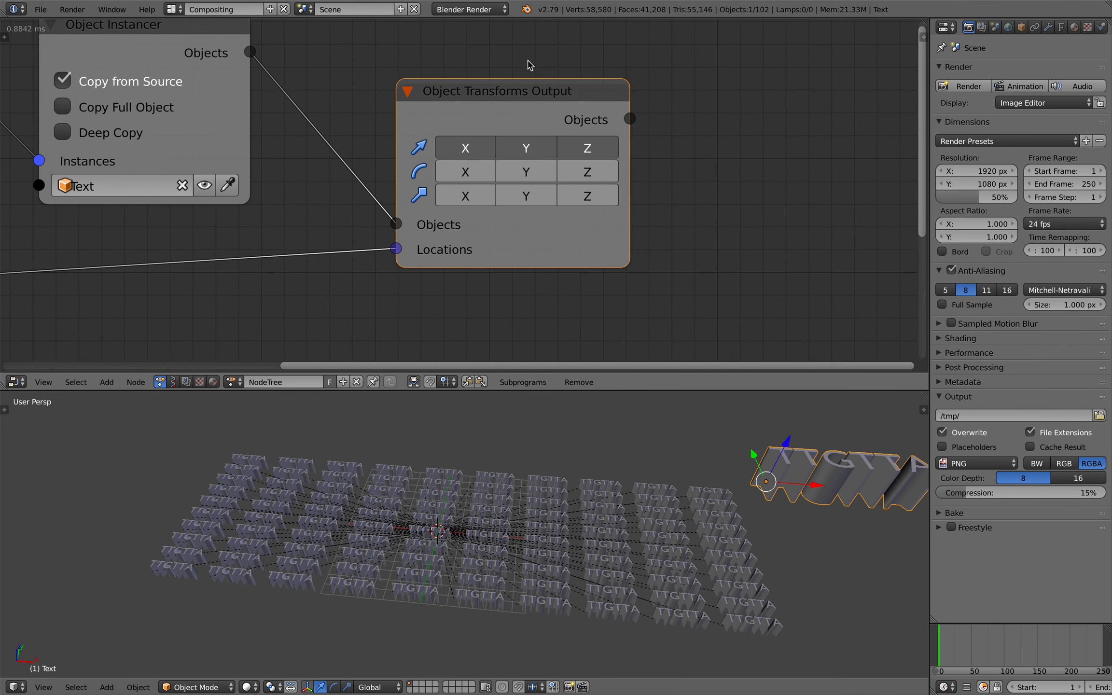
pyautogui.moveTo(563, 96); pyautogui.dragTo(572, 94)
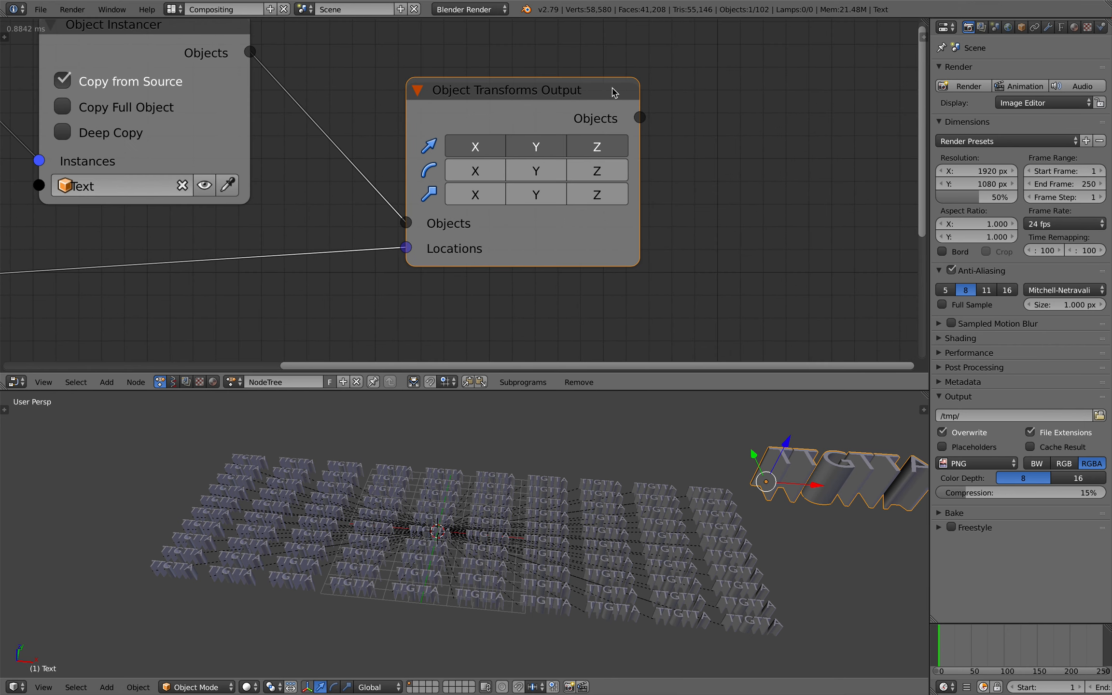
pyautogui.moveTo(613, 92); pyautogui.dragTo(597, 98)
# Step: Create a loop through Object Transforms Output's Objects, place its Loop Input node beside Invoke Subprogram, and save the file
pyautogui.press('w')
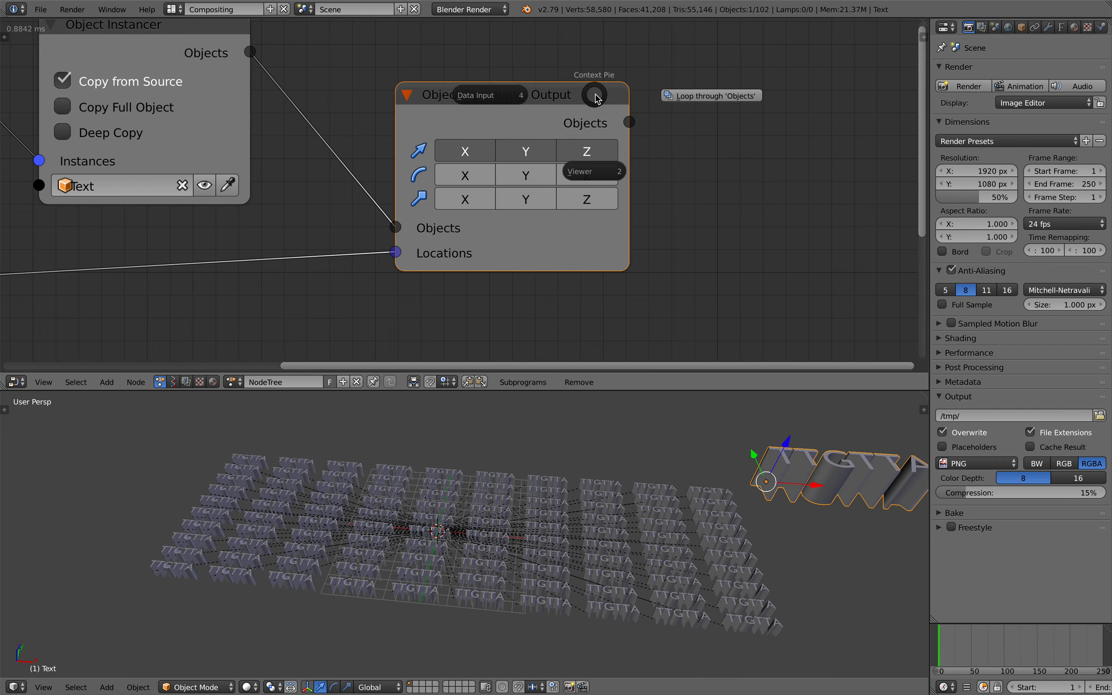
pyautogui.click(685, 96)
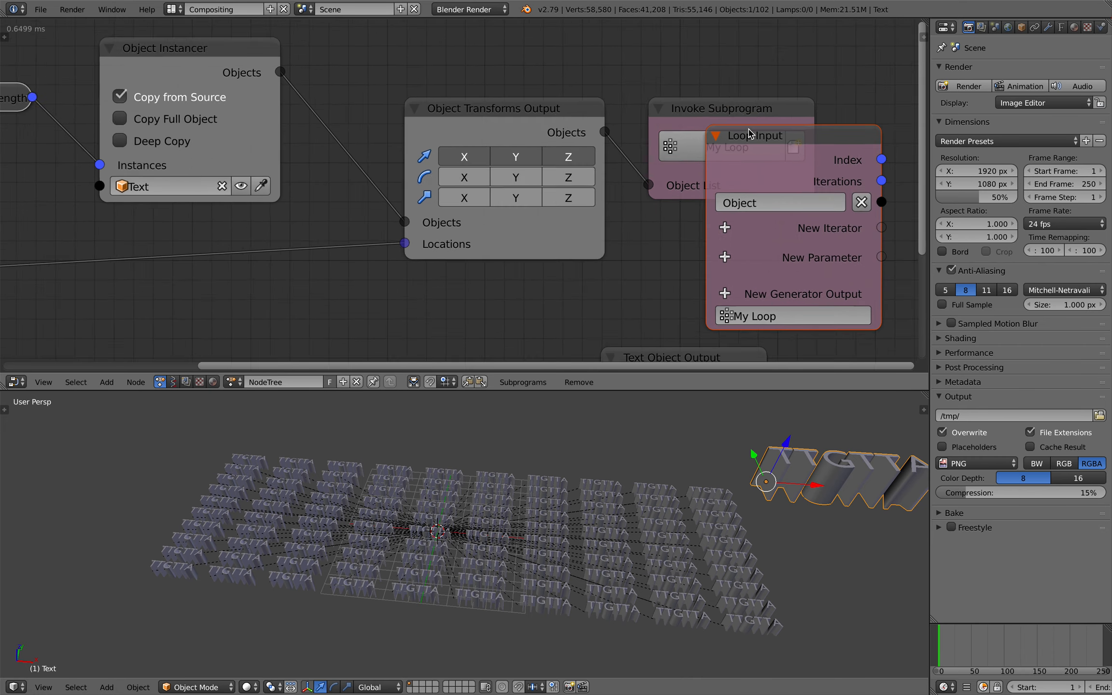
pyautogui.click(676, 70)
pyautogui.scroll(-3, 675, 99)
pyautogui.moveTo(674, 100); pyautogui.dragTo(622, 90, button='middle')
pyautogui.scroll(-1, 622, 90)
pyautogui.hotkey('ctrl', 's')
pyautogui.click(622, 92)
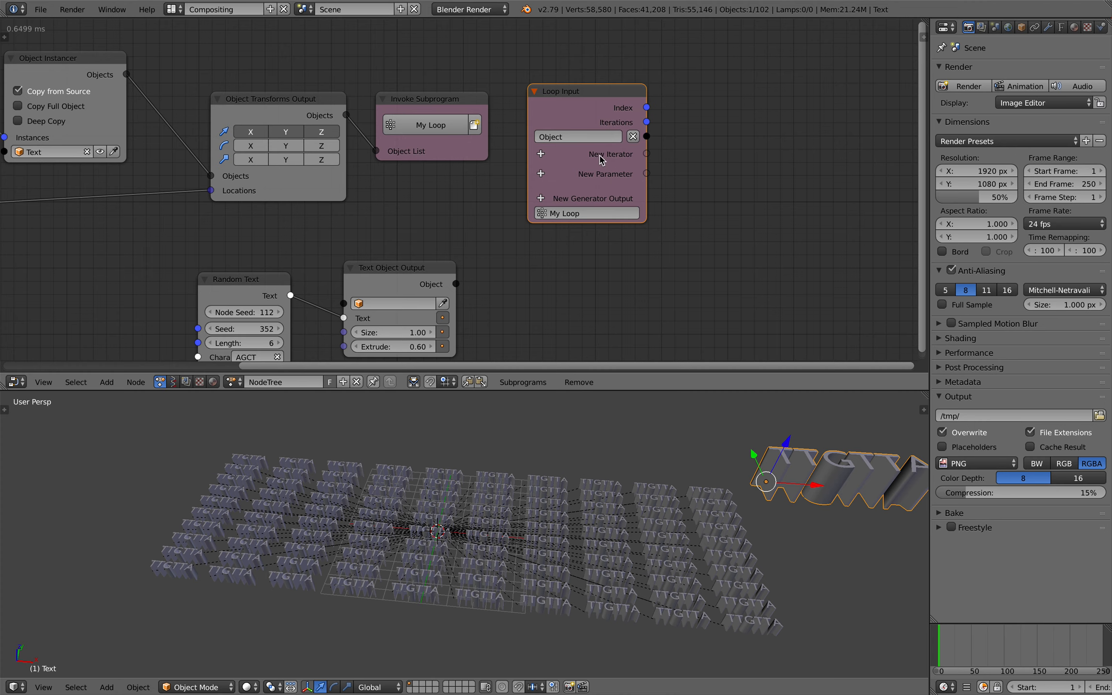
# Step: Move the Random Text and Text Object Output nodes to the right of Loop Input
pyautogui.scroll(-1, 606, 140)
pyautogui.moveTo(606, 138); pyautogui.dragTo(600, 127, button='middle')
pyautogui.moveTo(414, 249); pyautogui.dragTo(798, 192)
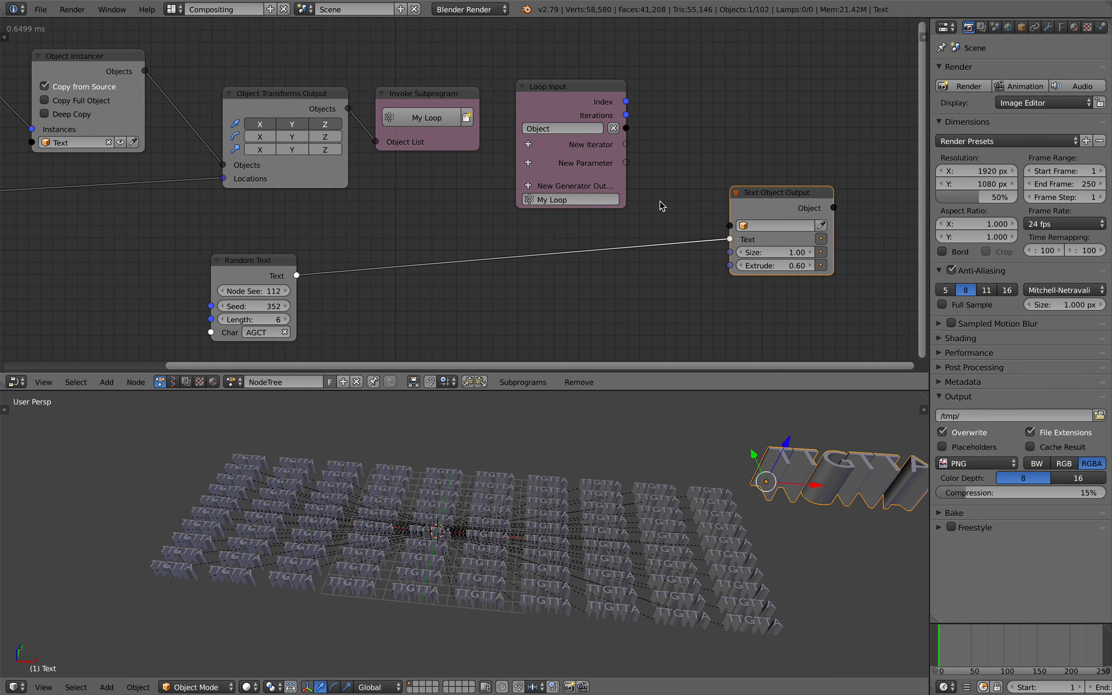
pyautogui.moveTo(259, 267); pyautogui.dragTo(721, 100)
pyautogui.moveTo(777, 191); pyautogui.dragTo(855, 174)
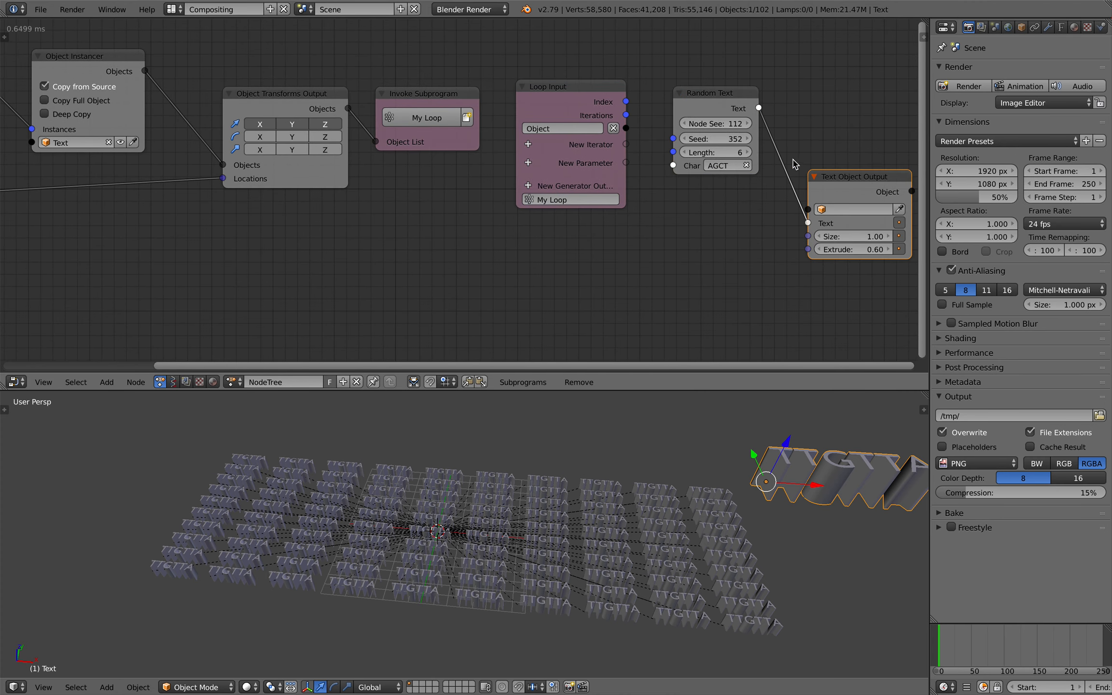
# Step: Widen the node editor and 3D view by narrowing the properties area, and lower Random Text relative to Loop Input
pyautogui.scroll(-2, 794, 159)
pyautogui.moveTo(798, 155); pyautogui.dragTo(711, 155, button='middle')
pyautogui.moveTo(640, 118); pyautogui.dragTo(635, 146)
pyautogui.moveTo(735, 128); pyautogui.dragTo(798, 116, button='middle')
pyautogui.moveTo(930, 109); pyautogui.dragTo(998, 109)
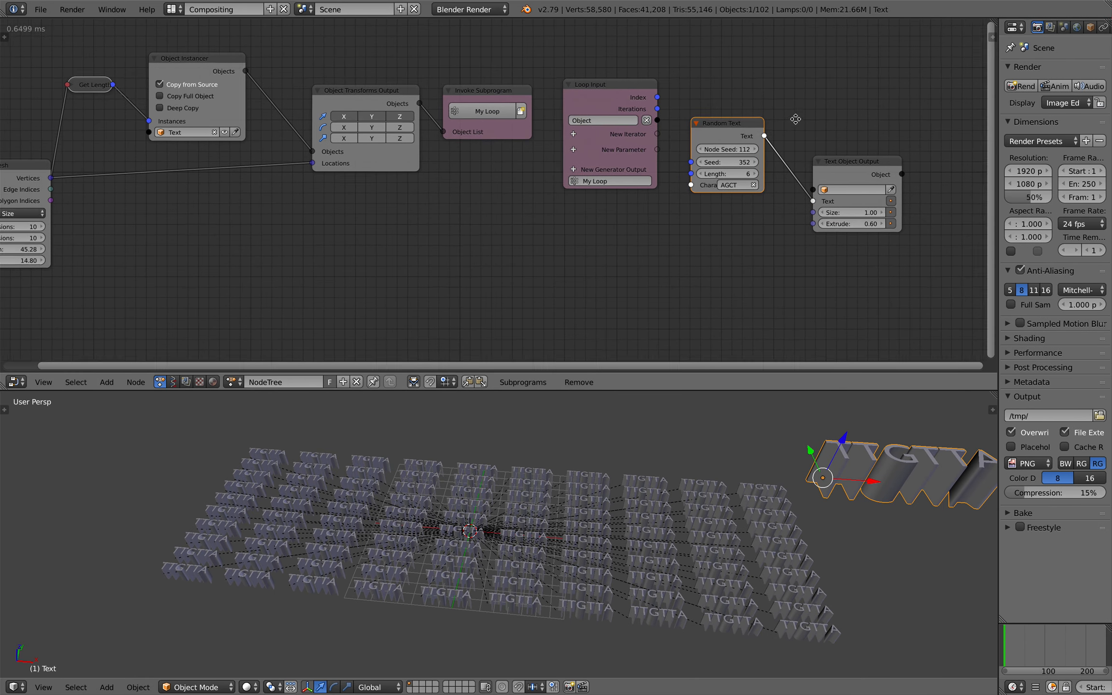
pyautogui.moveTo(614, 88); pyautogui.dragTo(616, 78)
pyautogui.moveTo(728, 125); pyautogui.dragTo(722, 163)
pyautogui.moveTo(638, 168); pyautogui.dragTo(726, 159, button='middle')
pyautogui.scroll(-1, 497, 183)
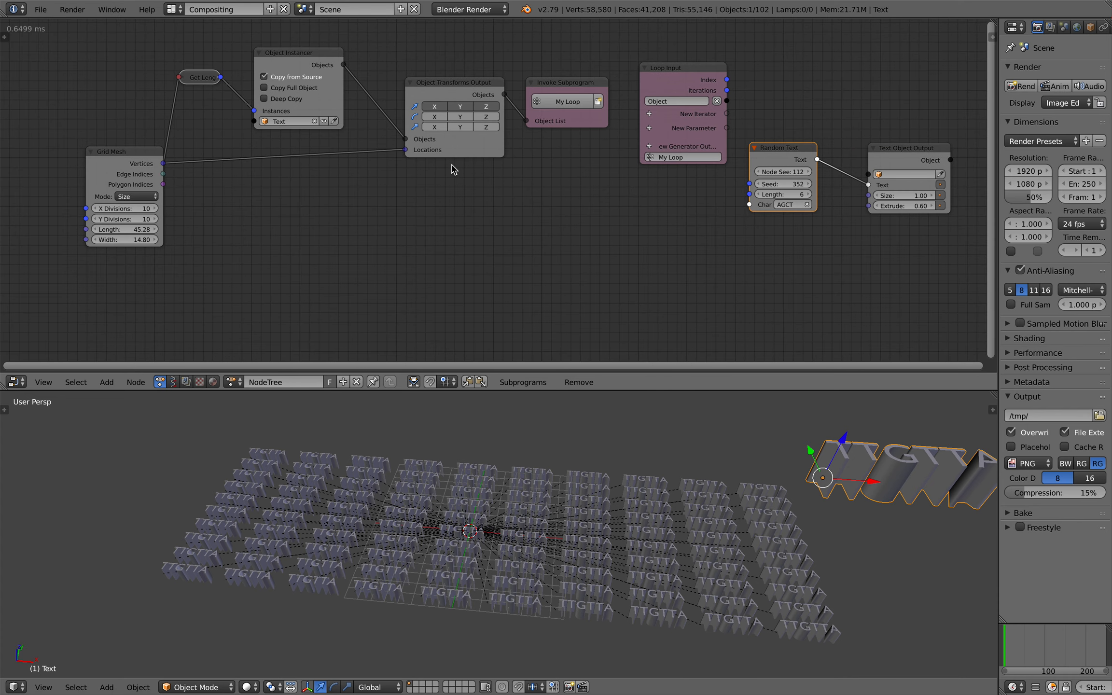
# Step: Delete the Invoke Subprogram, Loop Input, Random Text and Text Object Output nodes
pyautogui.click(566, 93)
pyautogui.press('x')
pyautogui.click(695, 73)
pyautogui.press('x')
pyautogui.click(785, 145)
pyautogui.press('x')
pyautogui.click(881, 157)
pyautogui.press('x')
# Step: Move Object Transforms Output far to the right of Object Instancer, and save over the existing blend file
pyautogui.scroll(2, 218, 58)
pyautogui.moveTo(490, 97); pyautogui.dragTo(718, 138)
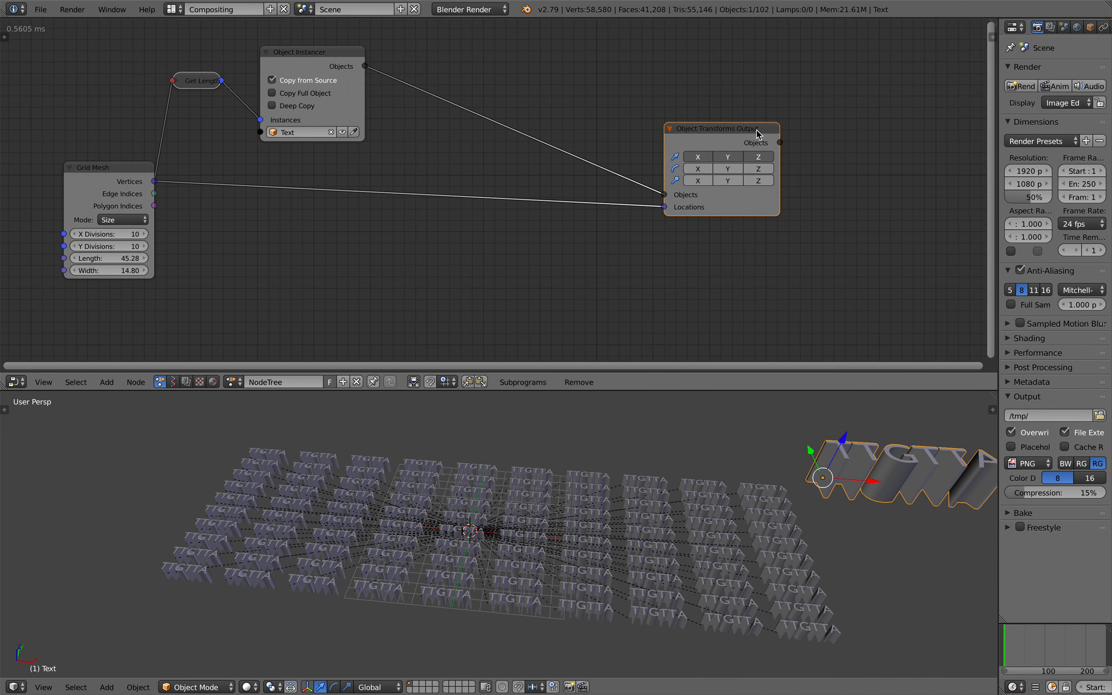
pyautogui.moveTo(756, 133); pyautogui.dragTo(794, 145)
pyautogui.hotkey('ctrl', 's')
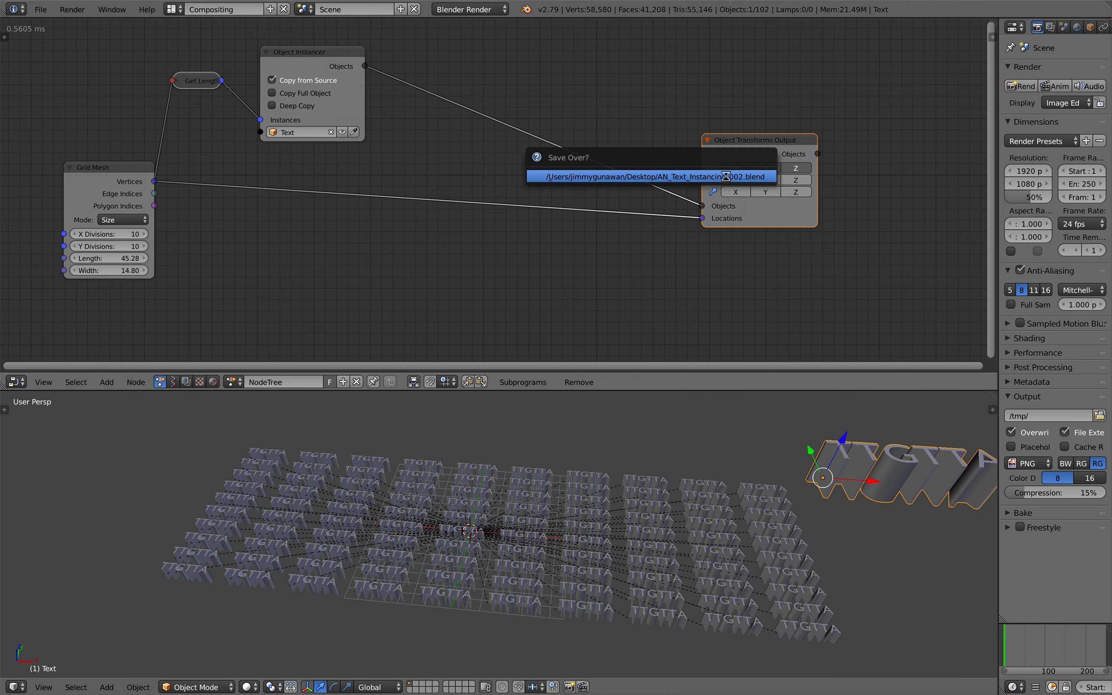
pyautogui.click(725, 176)
pyautogui.scroll(2, 733, 155)
pyautogui.moveTo(810, 128)
pyautogui.mouseDown()
pyautogui.moveTo(808, 138)
pyautogui.moveTo(831, 134)
pyautogui.mouseUp()
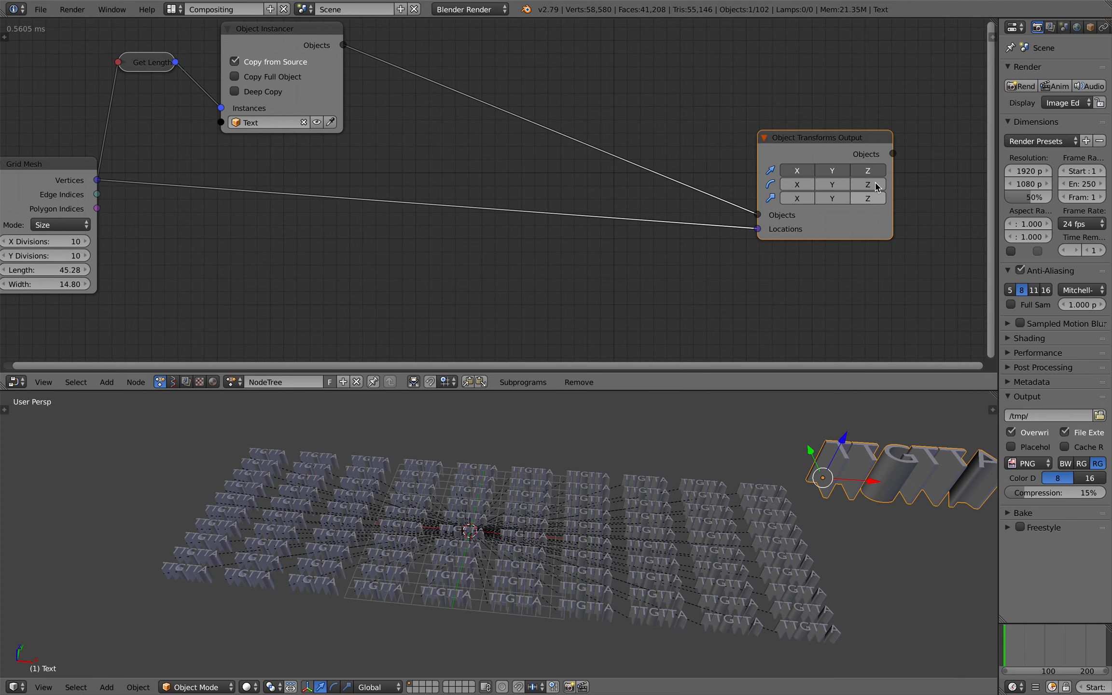
# Step: Reposition Object Instancer, create a loop through its Objects, and place the Loop Input node to the right of Invoke Subprogram
pyautogui.press('Home')
pyautogui.moveTo(374, 87); pyautogui.dragTo(337, 76)
pyautogui.moveTo(442, 102); pyautogui.dragTo(444, 117, button='middle')
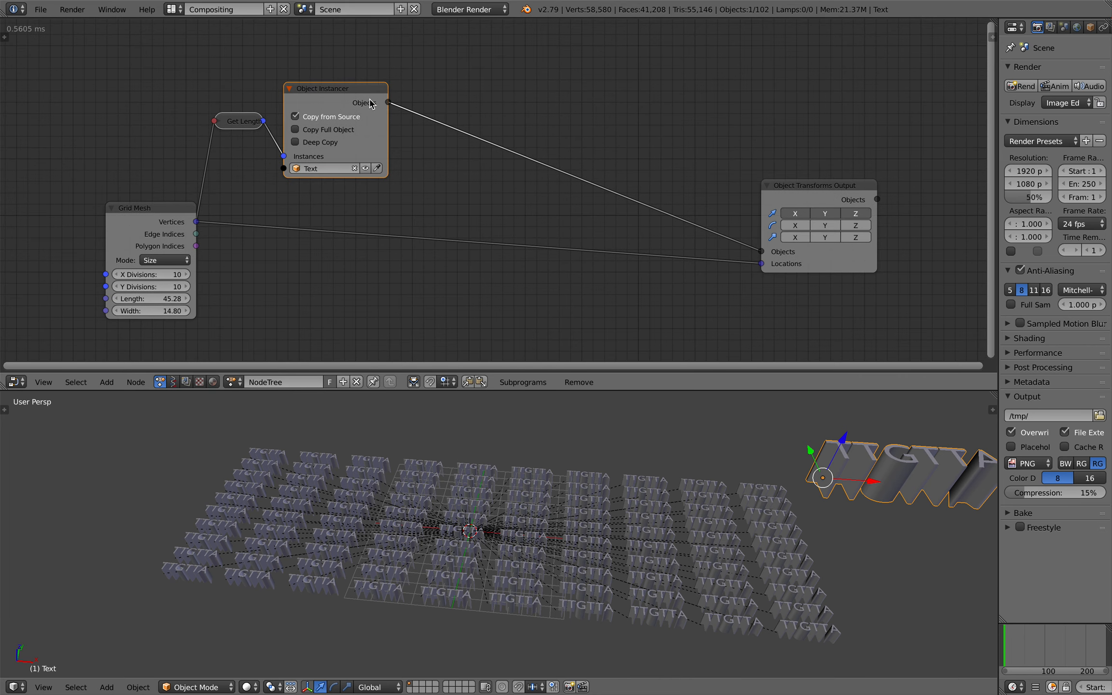
pyautogui.press('w')
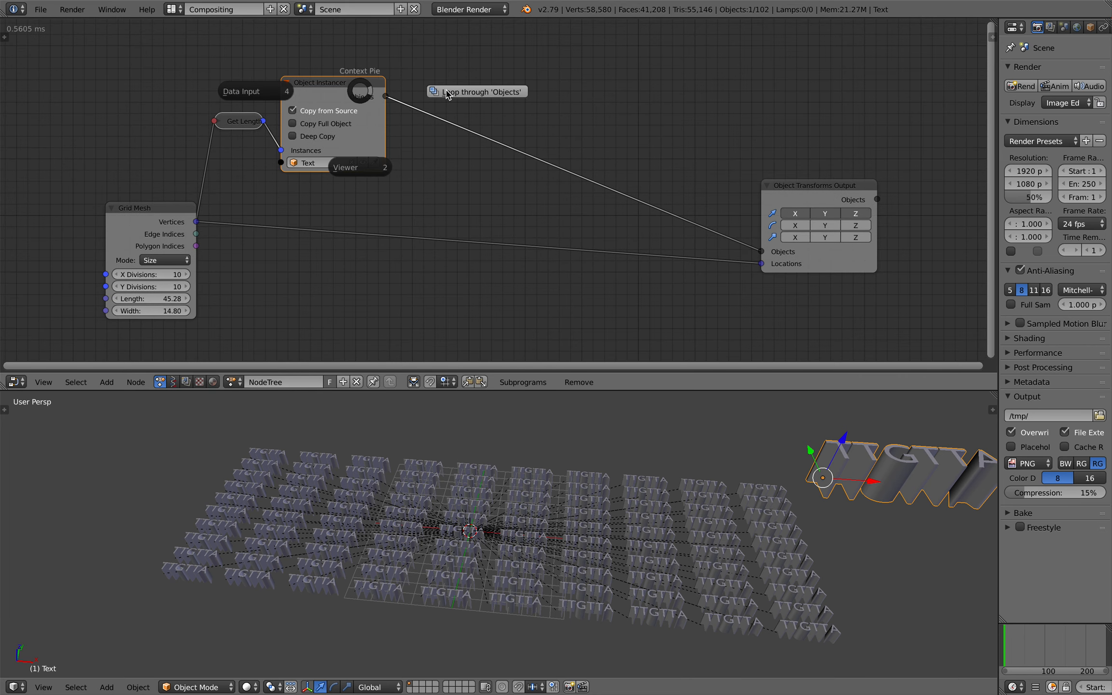
pyautogui.click(447, 94)
pyautogui.click(539, 71)
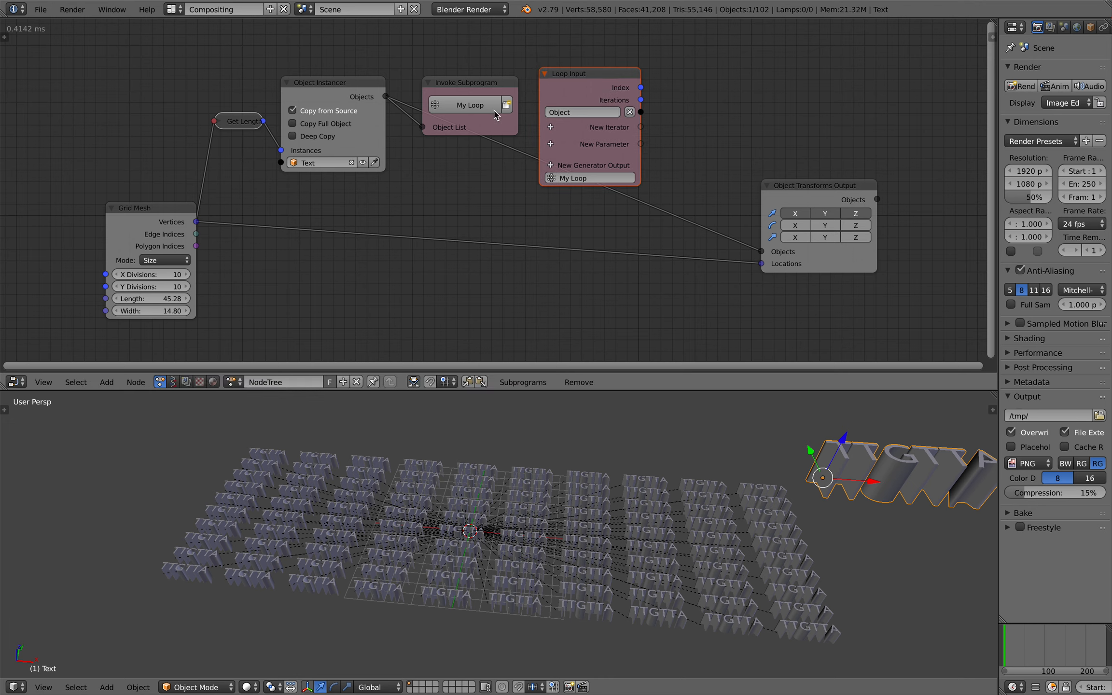
# Step: Add an Object List generator output to My Loop and place its node to the right of Loop Input
pyautogui.click(552, 166)
pyautogui.write('ob')
pyautogui.press('Return')
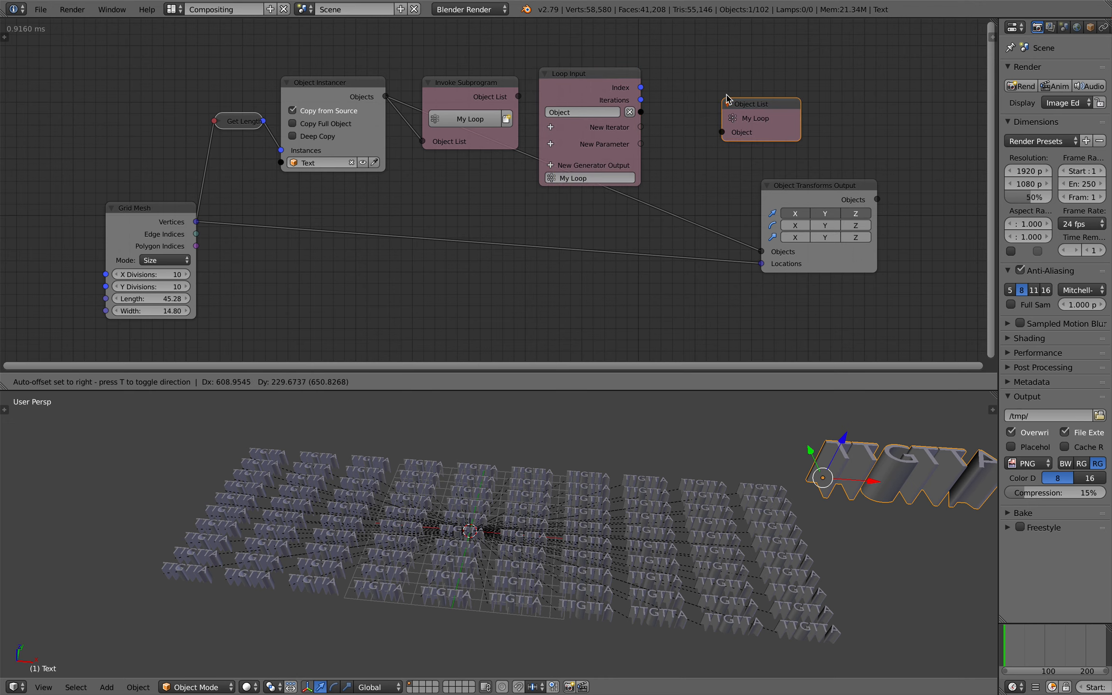
pyautogui.click(729, 98)
# Step: Move the Loop Input and Object List nodes above the main row of nodes
pyautogui.moveTo(475, 89)
pyautogui.mouseDown()
pyautogui.moveTo(476, 57)
pyautogui.moveTo(474, 94)
pyautogui.mouseUp()
pyautogui.moveTo(602, 108); pyautogui.dragTo(612, 71)
pyautogui.moveTo(612, 71); pyautogui.dragTo(598, 145, button='middle')
pyautogui.moveTo(598, 144); pyautogui.dragTo(437, 69)
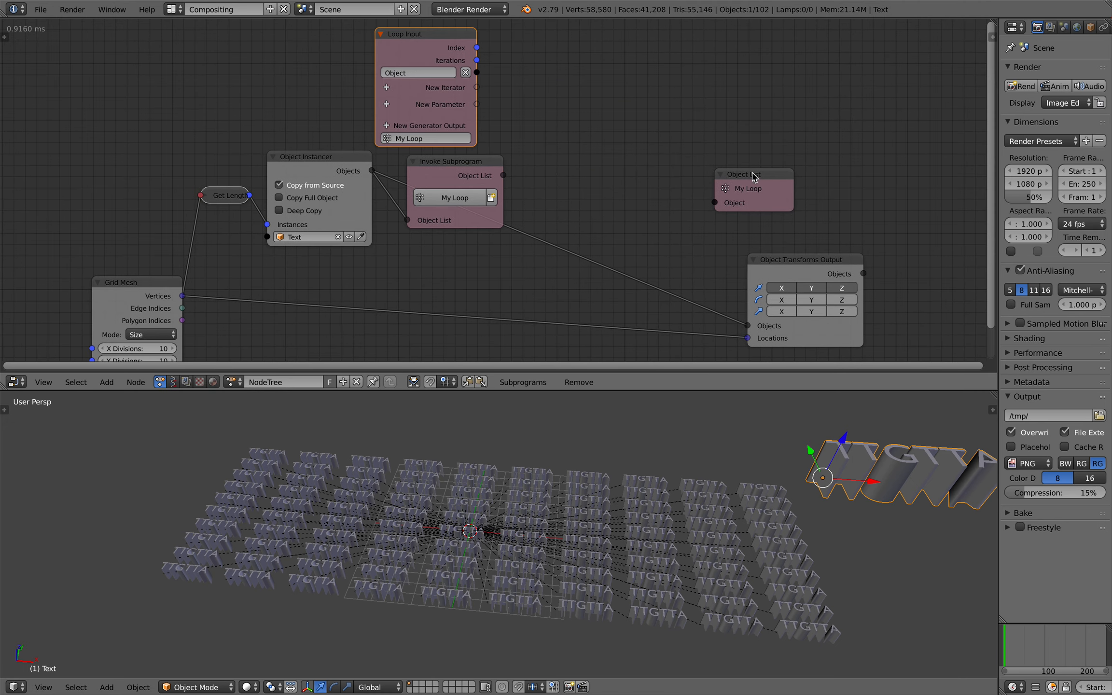
pyautogui.moveTo(755, 178); pyautogui.dragTo(603, 86)
# Step: Connect Invoke Subprogram's Object List output to Object Transforms Output's Objects input, and reposition both nodes
pyautogui.moveTo(483, 175); pyautogui.dragTo(504, 139, button='middle')
pyautogui.moveTo(503, 139); pyautogui.dragTo(607, 164)
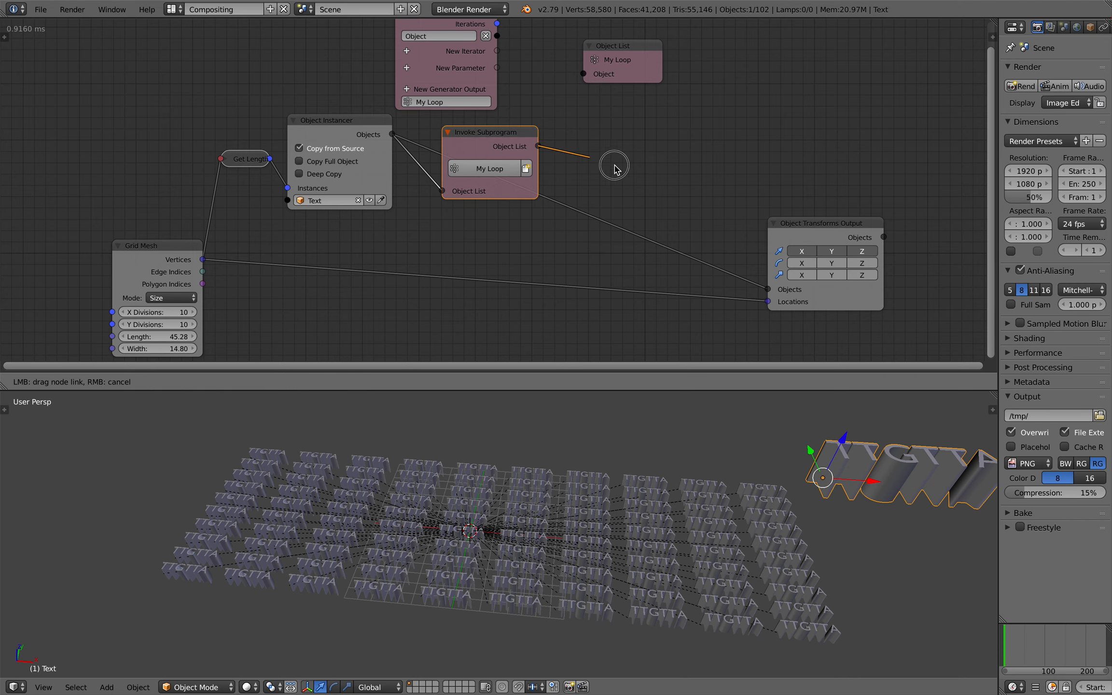
pyautogui.moveTo(757, 285); pyautogui.dragTo(759, 287)
pyautogui.moveTo(823, 224); pyautogui.dragTo(749, 217)
# Step: Spread out the layout by shifting Object List right and Grid Mesh, Get Length, Object Instancer and Invoke Subprogram left
pyautogui.moveTo(599, 38); pyautogui.dragTo(634, 91, button='middle')
pyautogui.moveTo(633, 91); pyautogui.dragTo(719, 83)
pyautogui.moveTo(191, 301); pyautogui.dragTo(247, 248, button='middle')
pyautogui.moveTo(247, 249); pyautogui.dragTo(136, 253)
pyautogui.moveTo(317, 159); pyautogui.dragTo(210, 170)
pyautogui.moveTo(421, 113); pyautogui.dragTo(369, 125)
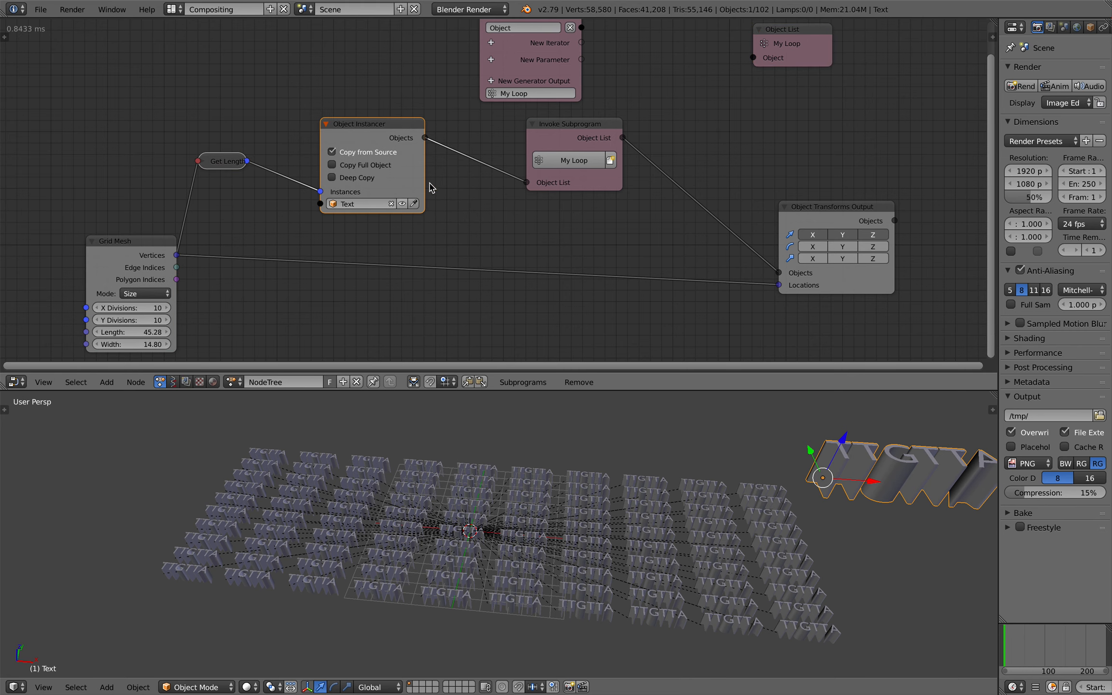
pyautogui.moveTo(517, 138); pyautogui.dragTo(480, 185, button='middle')
pyautogui.moveTo(531, 179); pyautogui.dragTo(497, 178)
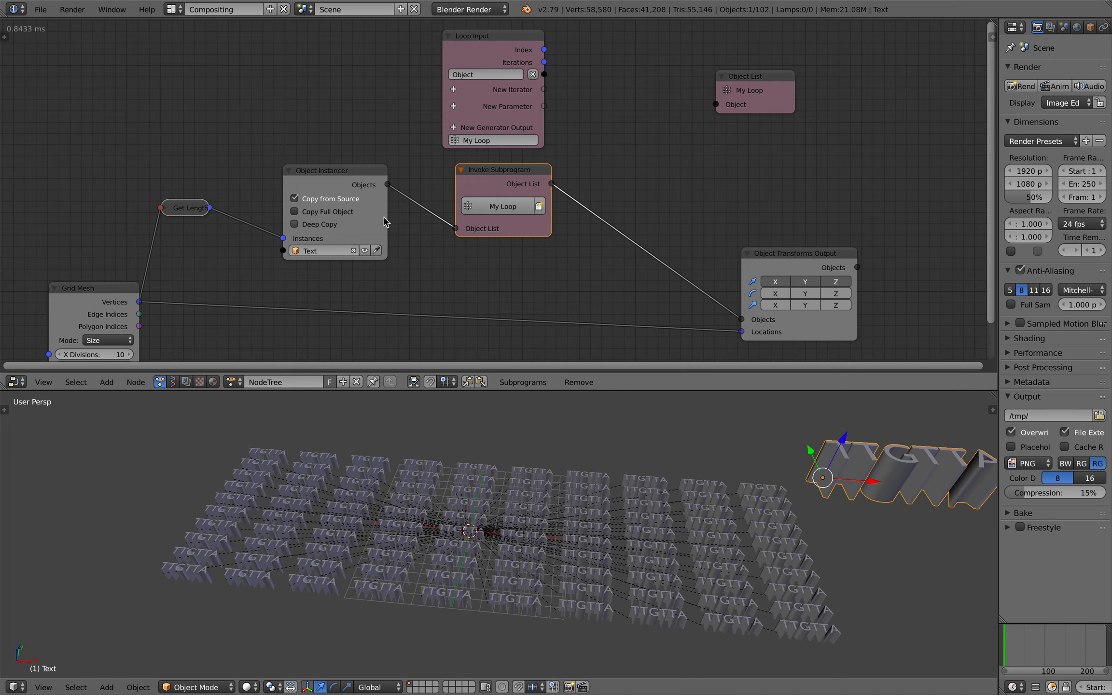
# Step: Move the Object List node farther right of Loop Input to make room between them
pyautogui.moveTo(501, 170); pyautogui.dragTo(477, 189, button='middle')
pyautogui.moveTo(639, 201); pyautogui.dragTo(603, 97, button='middle')
pyautogui.moveTo(656, 224); pyautogui.dragTo(452, 104, button='middle')
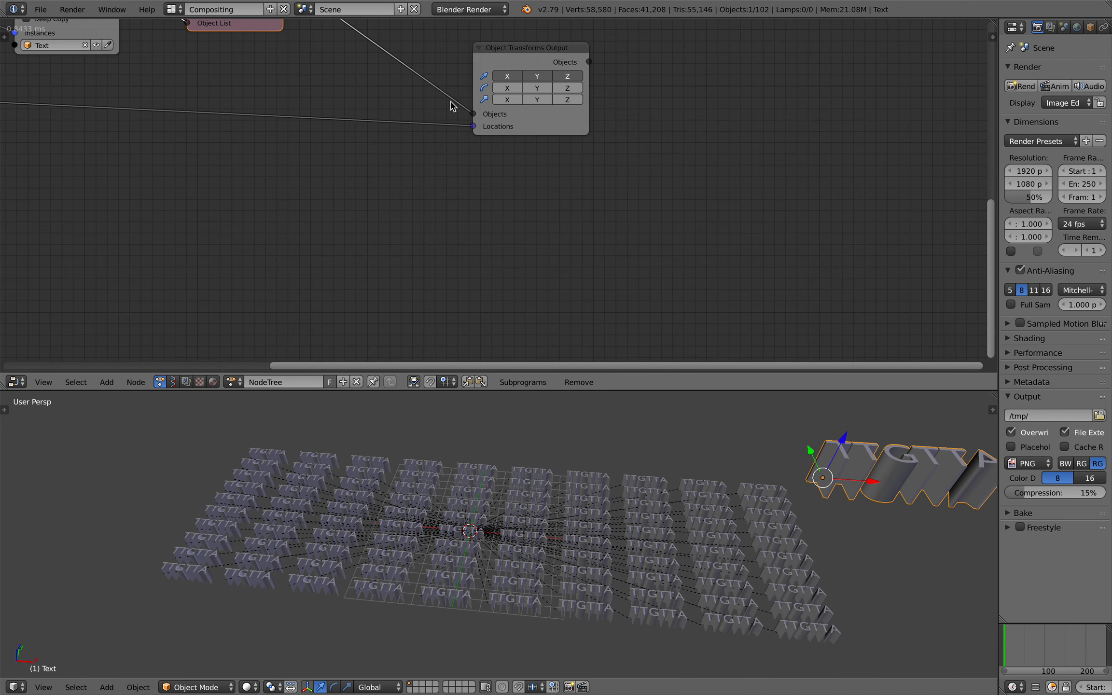
pyautogui.scroll(-4, 449, 102)
pyautogui.moveTo(394, 36); pyautogui.dragTo(487, 195, button='middle')
pyautogui.scroll(1, 488, 199)
pyautogui.moveTo(587, 95); pyautogui.dragTo(660, 96)
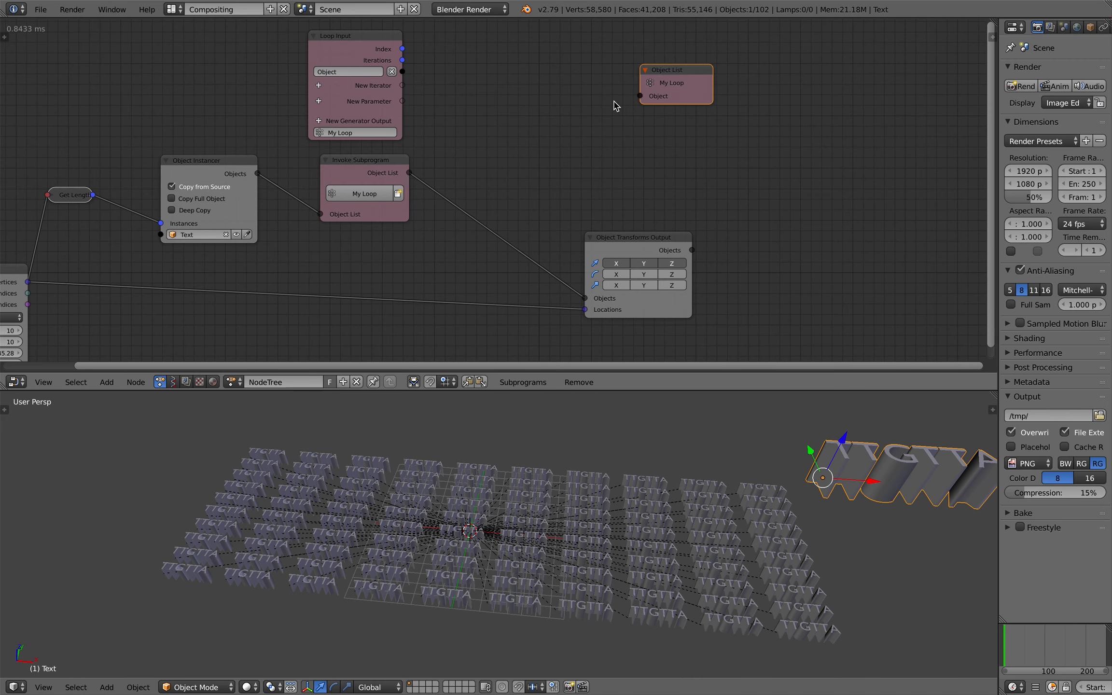
# Step: Add a Random Text node between Loop Input and Object List
pyautogui.hotkey('shift', 'a')
pyautogui.click(499, 110)
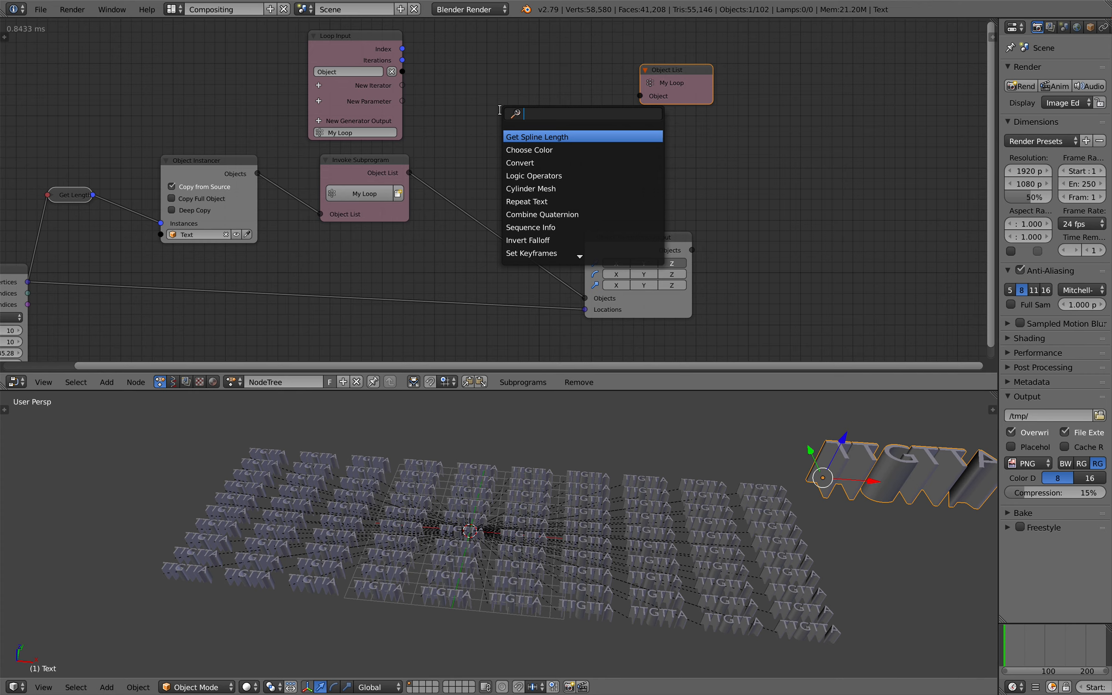
pyautogui.write('random')
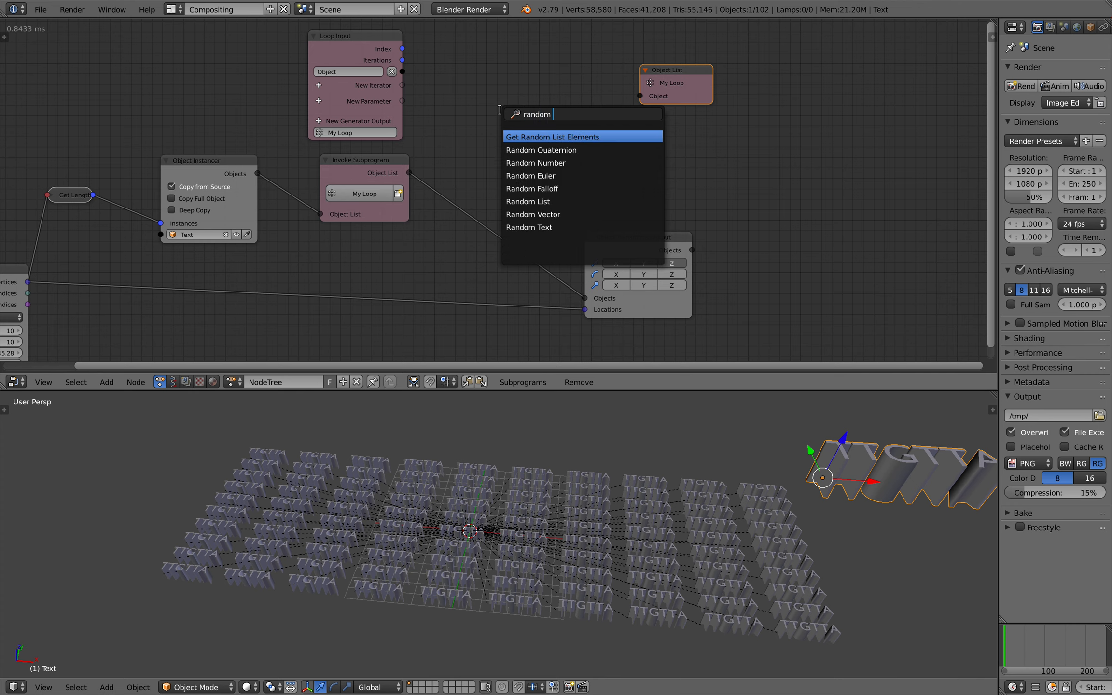
pyautogui.press('Down')
pyautogui.press('Down')
pyautogui.press('Down')
pyautogui.press('Down')
pyautogui.press('Down')
pyautogui.press('Down')
pyautogui.press('Down')
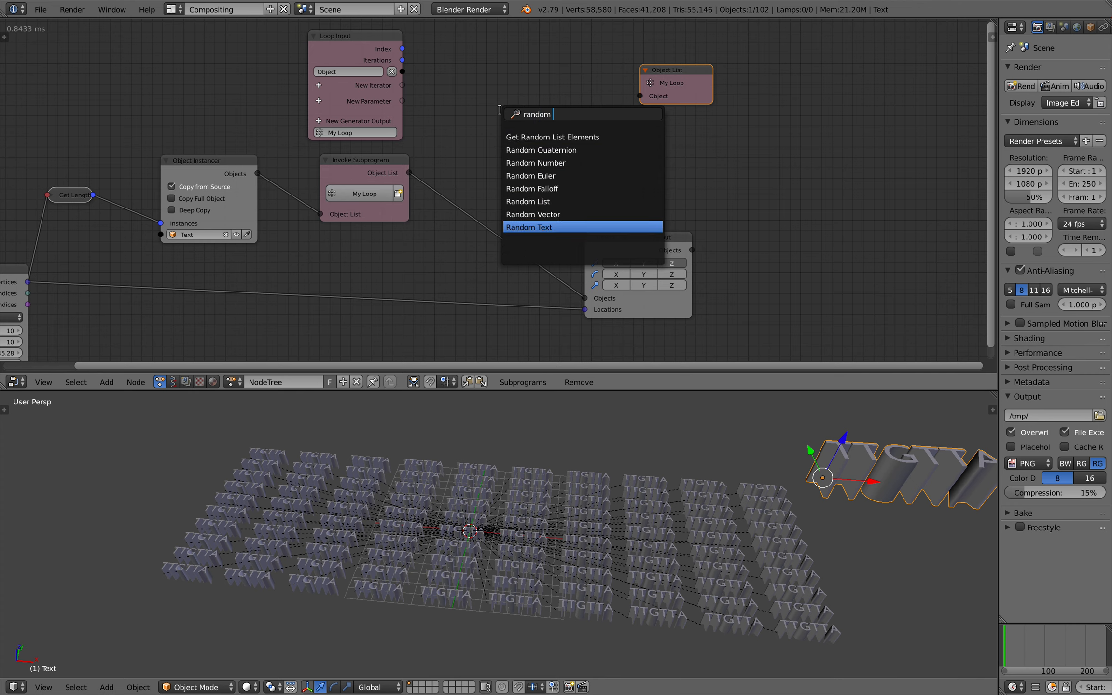
pyautogui.press('Return')
pyautogui.click(479, 61)
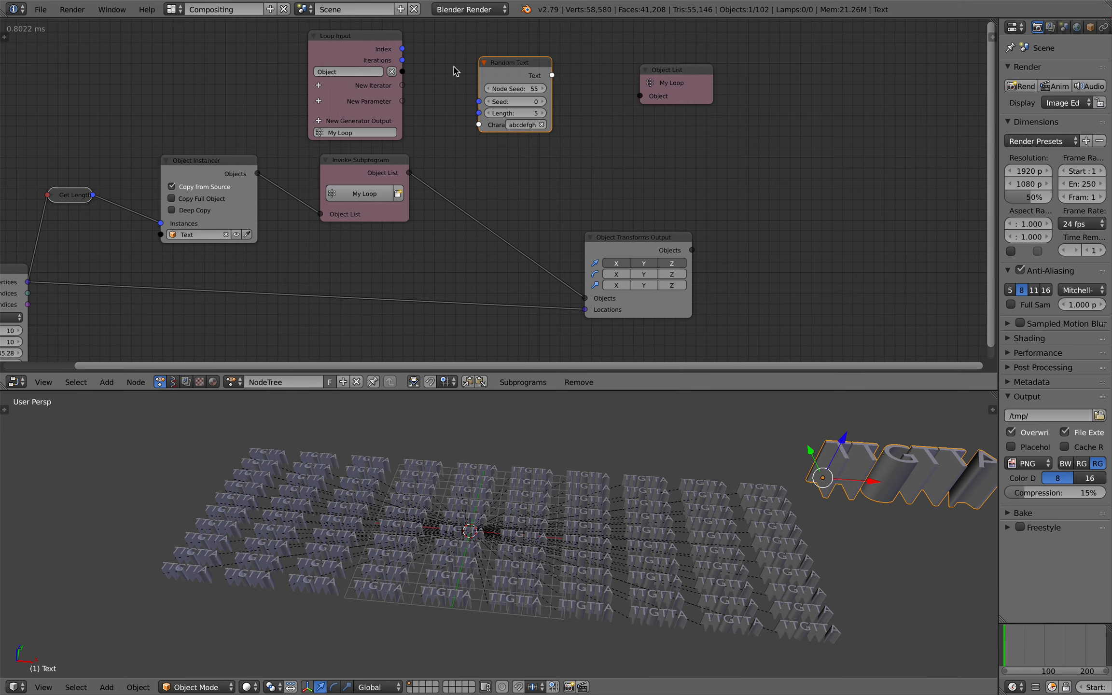
# Step: Space out the Random Text and Object List nodes, and save the file
pyautogui.scroll(1, 419, 71)
pyautogui.press('g')
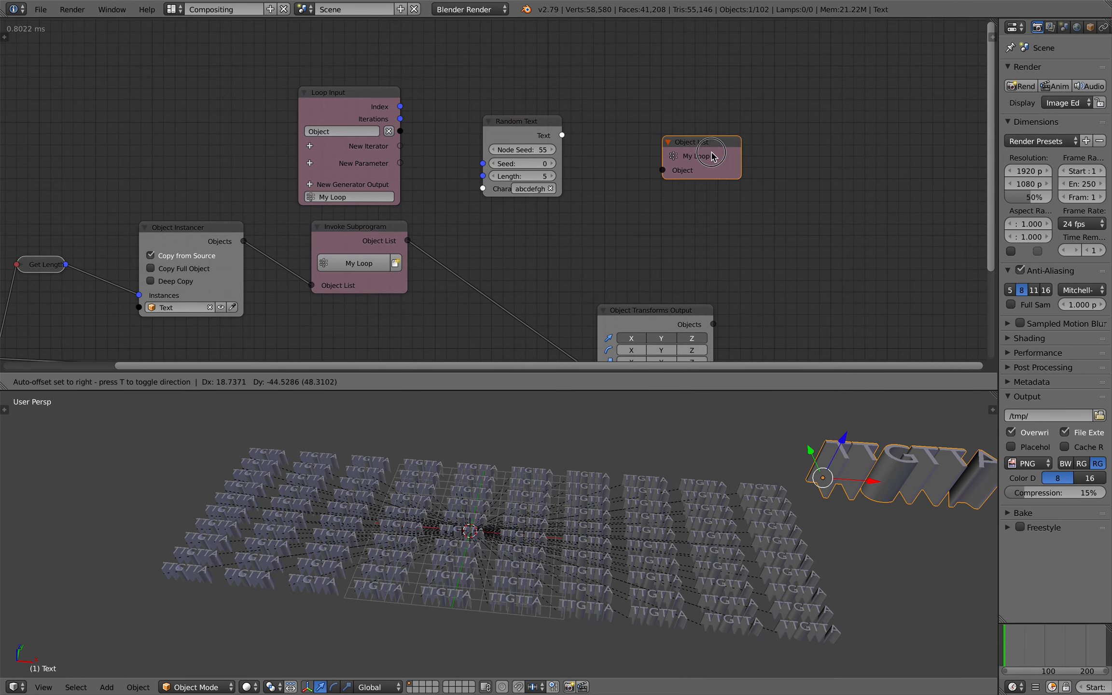
pyautogui.click(532, 70)
pyautogui.moveTo(505, 100); pyautogui.dragTo(586, 111)
pyautogui.moveTo(698, 145); pyautogui.dragTo(837, 162)
pyautogui.hotkey('ctrl', 's')
pyautogui.click(792, 164)
# Step: Add a Text Object Output node between Random Text and Object List
pyautogui.hotkey('ctrl', 'a')
pyautogui.write('object t')
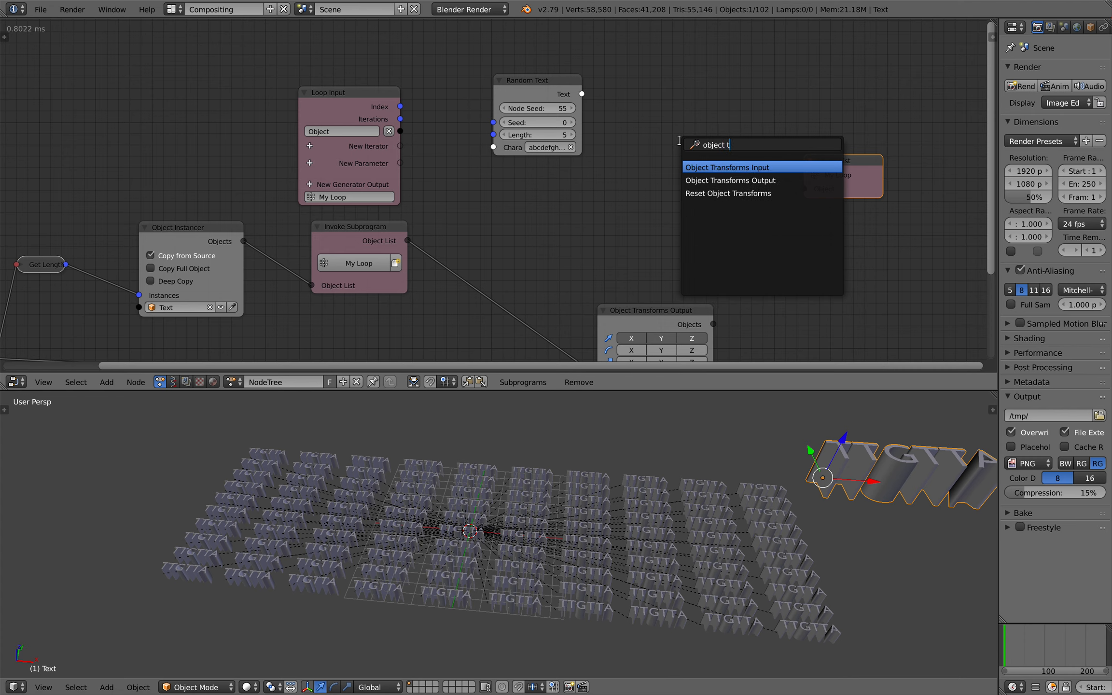
pyautogui.press('BackSpace')
pyautogui.write('text o')
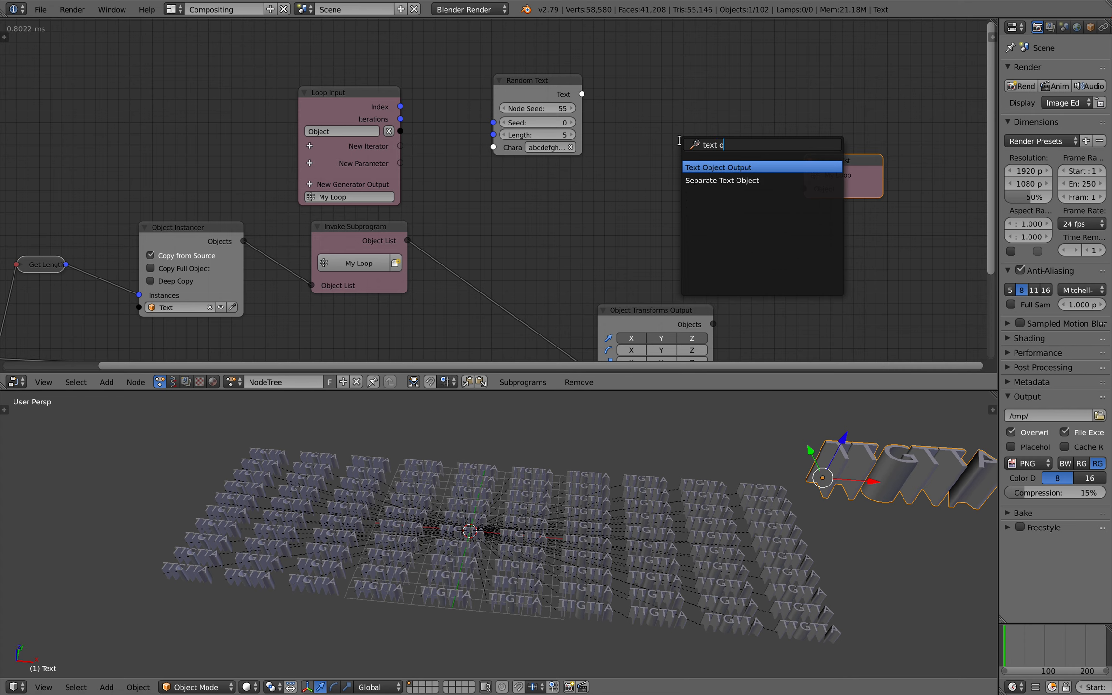
pyautogui.press('Return')
pyautogui.click(654, 114)
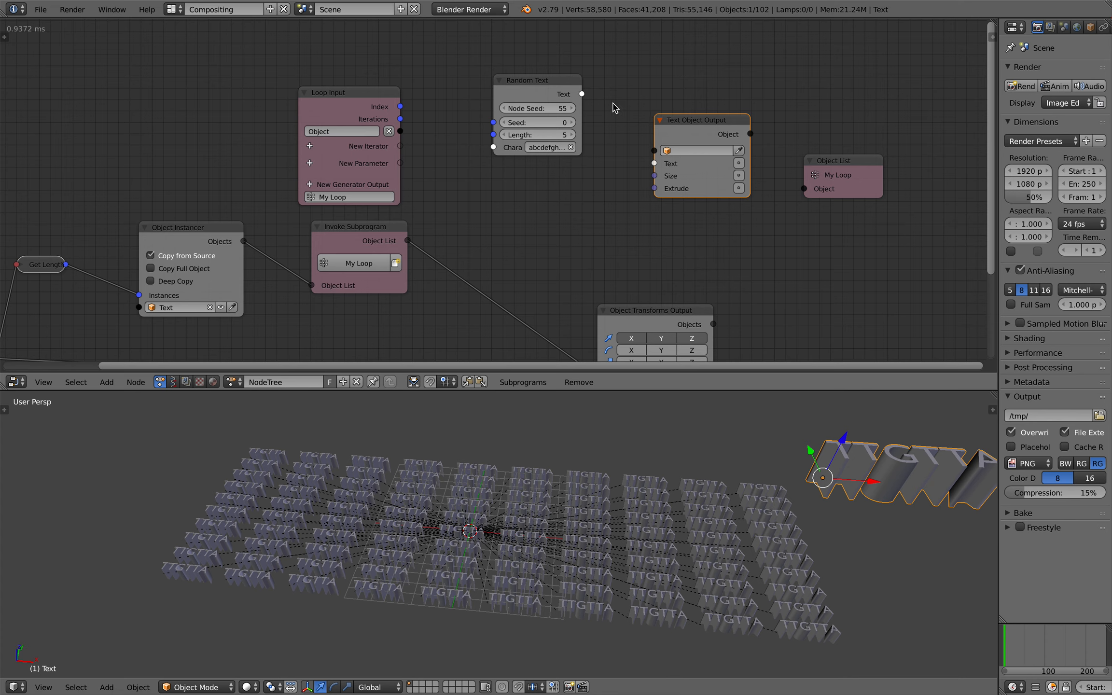
# Step: Connect Random Text's Text and Loop Input's Object to Text Object Output, and its Object output to Object List
pyautogui.moveTo(582, 94); pyautogui.dragTo(654, 163)
pyautogui.moveTo(739, 166); pyautogui.dragTo(739, 149)
pyautogui.moveTo(541, 92); pyautogui.dragTo(522, 110)
pyautogui.moveTo(401, 131); pyautogui.dragTo(458, 96)
pyautogui.moveTo(645, 138); pyautogui.dragTo(802, 189)
pyautogui.moveTo(840, 161); pyautogui.dragTo(811, 167)
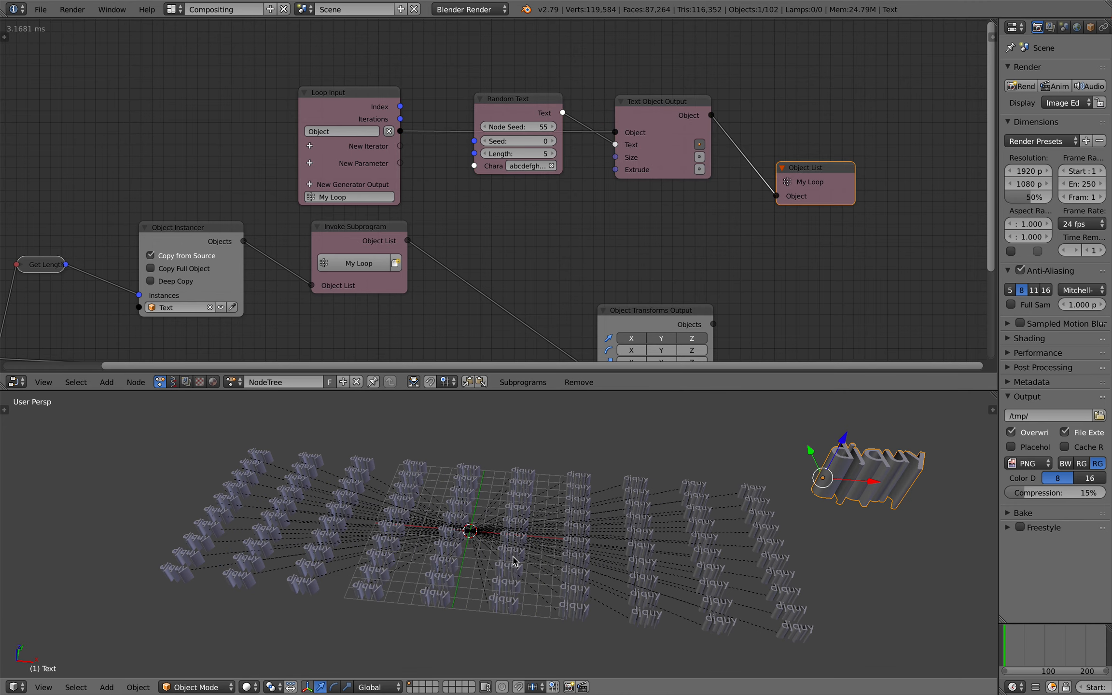
# Step: Move the Random Text node below the Object link between Loop Input and Text Object Output
pyautogui.scroll(1, 585, 529)
pyautogui.scroll(1, 585, 530)
pyautogui.moveTo(520, 121); pyautogui.dragTo(506, 179)
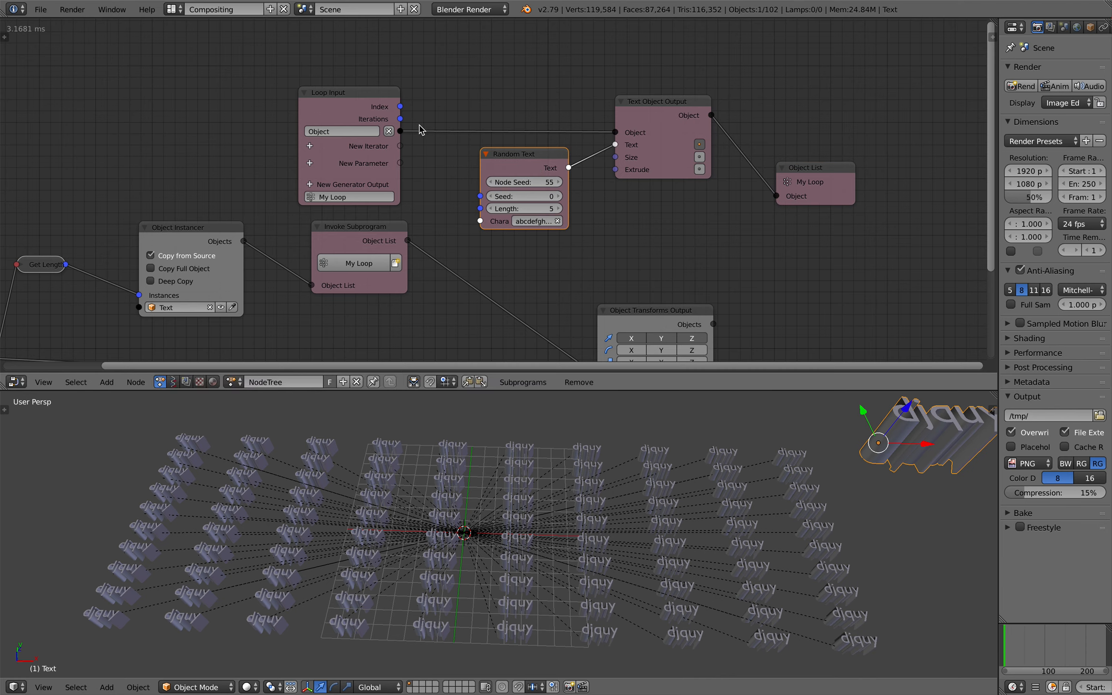
# Step: Connect Loop Input's Index output to Random Text's Seed, nudge the Object List node, and set Random Text's node seed to 125
pyautogui.moveTo(401, 110); pyautogui.dragTo(419, 105)
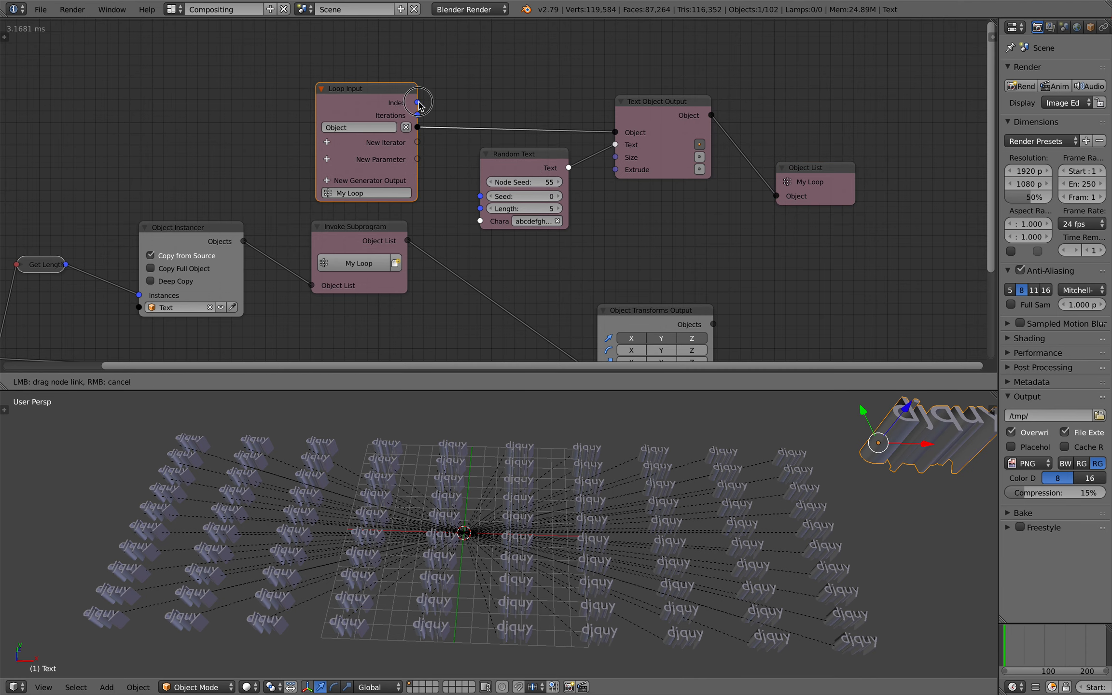
pyautogui.moveTo(480, 200); pyautogui.dragTo(481, 197)
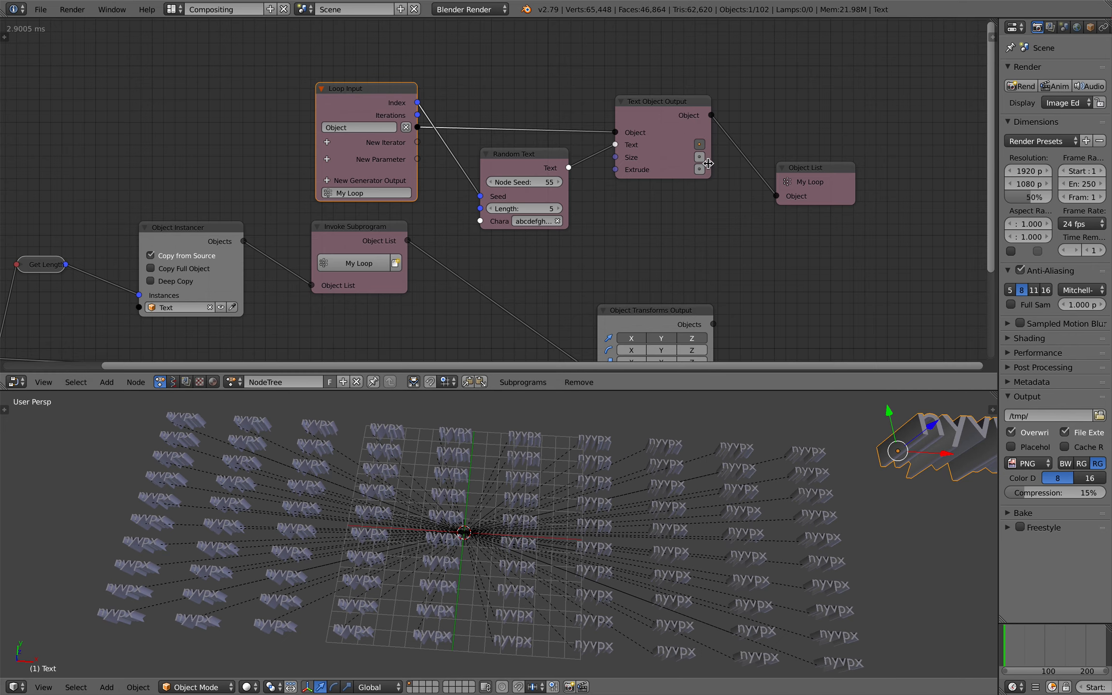
pyautogui.moveTo(811, 176); pyautogui.dragTo(805, 186)
pyautogui.moveTo(524, 182); pyautogui.dragTo(557, 182)
pyautogui.moveTo(560, 481); pyautogui.dragTo(560, 474, button='middle')
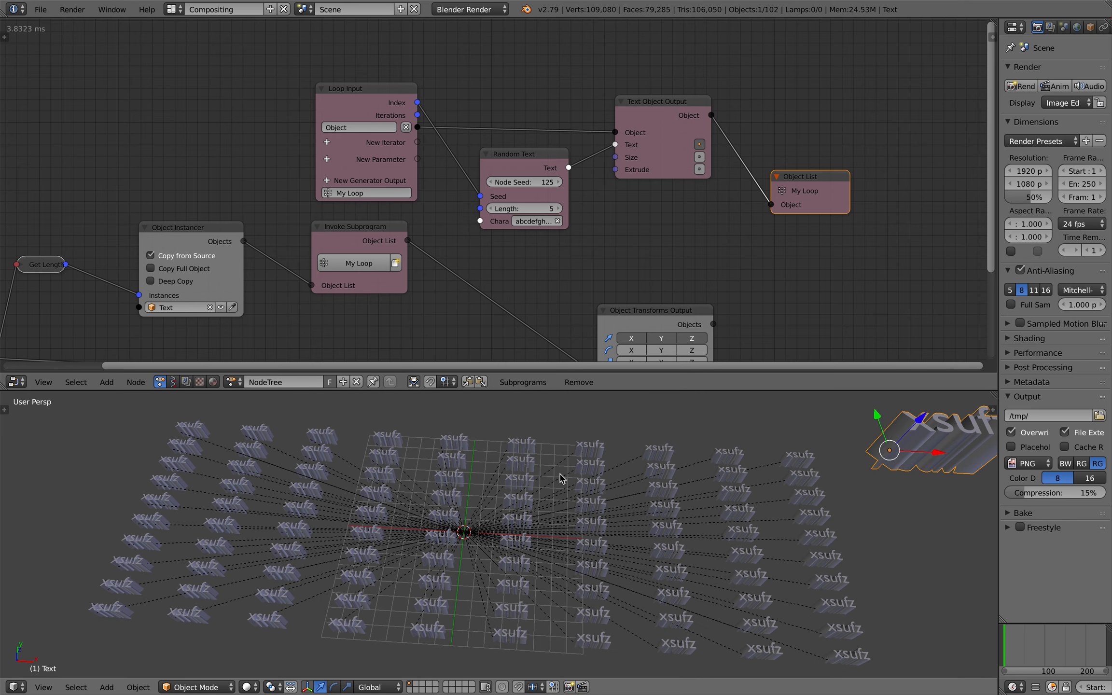
# Step: Enable Copy Full Object and Deep Copy on the Object Instancer, and activate the Text Object Output's Size input at 0.45
pyautogui.moveTo(282, 203); pyautogui.dragTo(320, 158, button='middle')
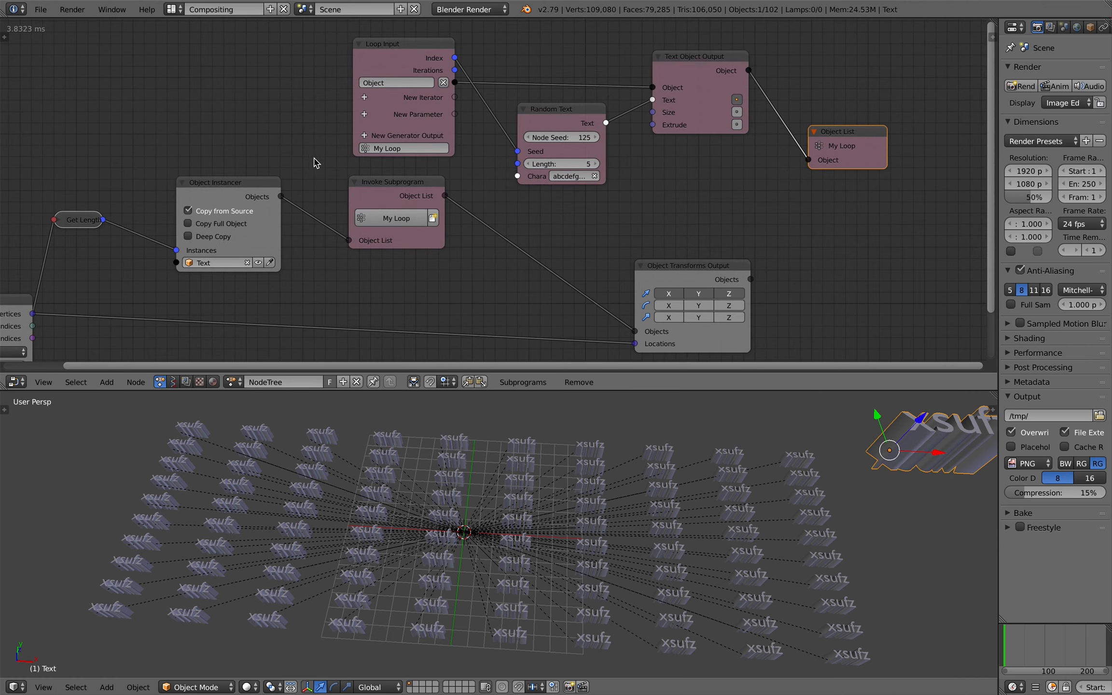
pyautogui.click(188, 224)
pyautogui.click(222, 225)
pyautogui.click(222, 225)
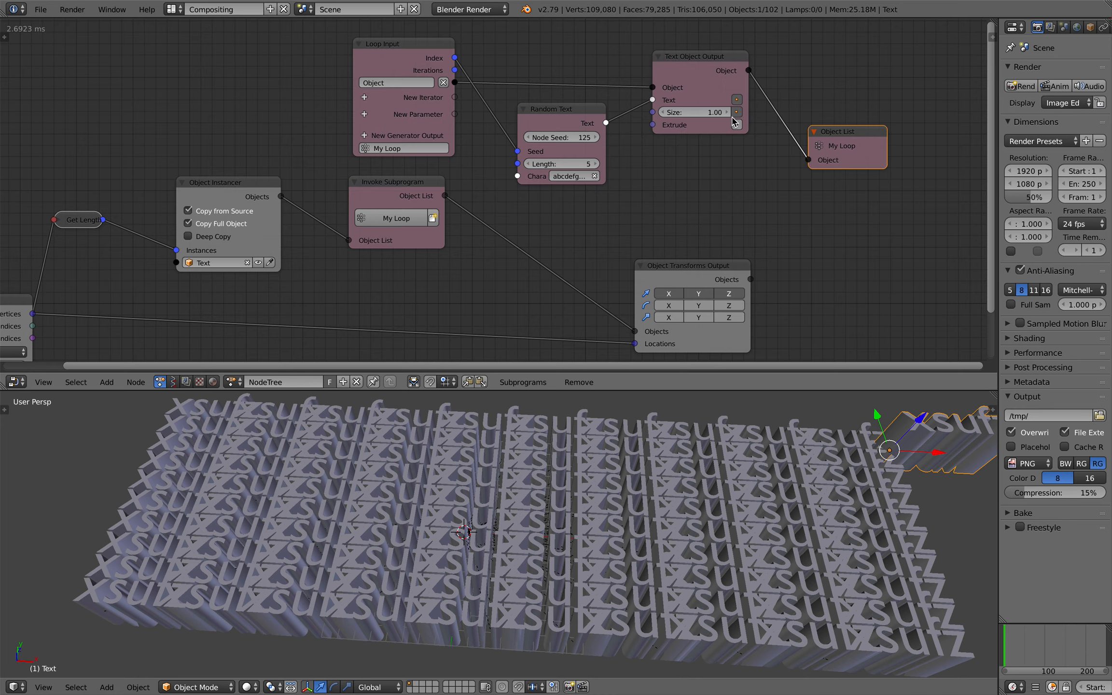
pyautogui.moveTo(709, 116); pyautogui.dragTo(675, 116)
pyautogui.click(228, 237)
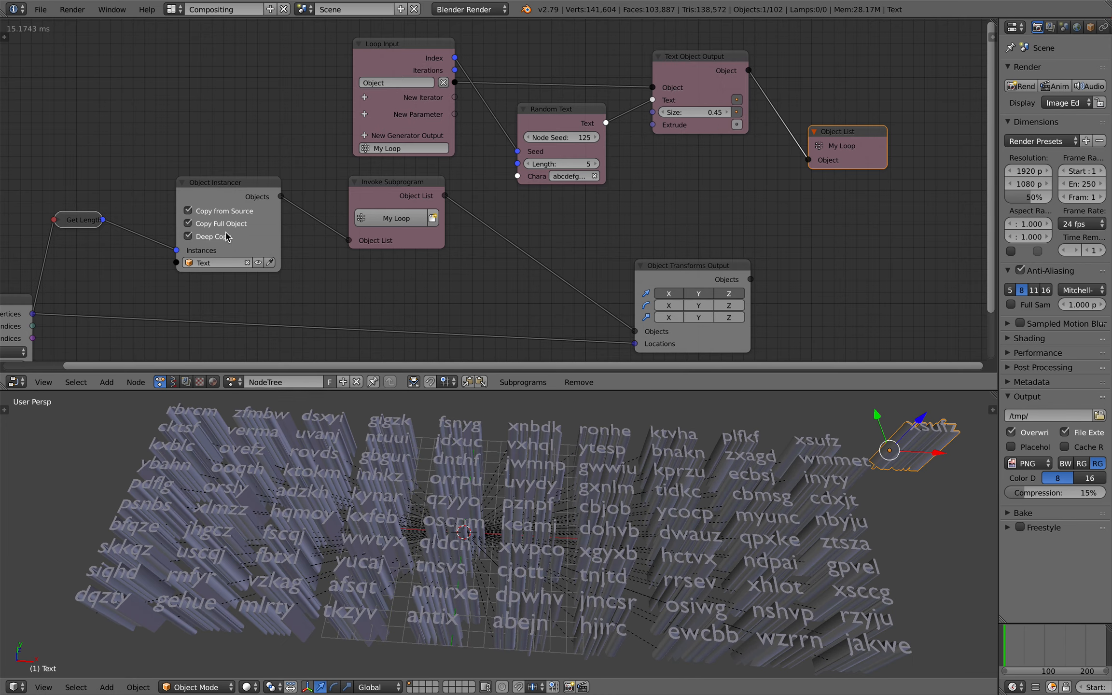
# Step: Fit the node tree in view and save the scene as AN_Text_Instancing_002.blend on the Desktop
pyautogui.press('Home')
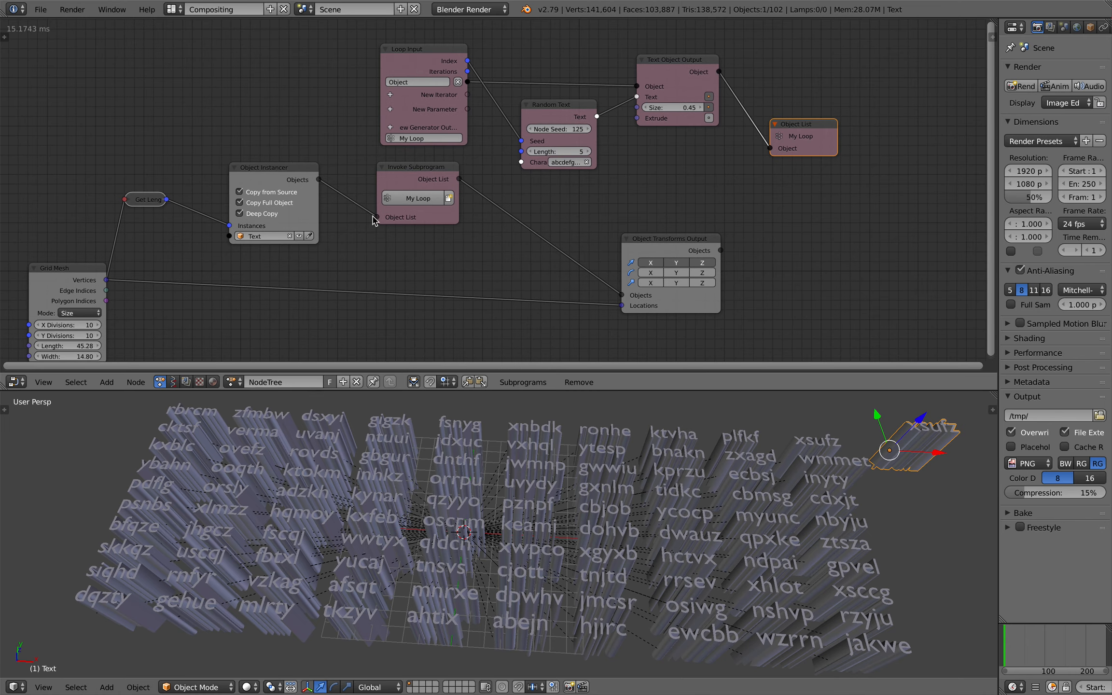
pyautogui.click(41, 10)
pyautogui.click(51, 118)
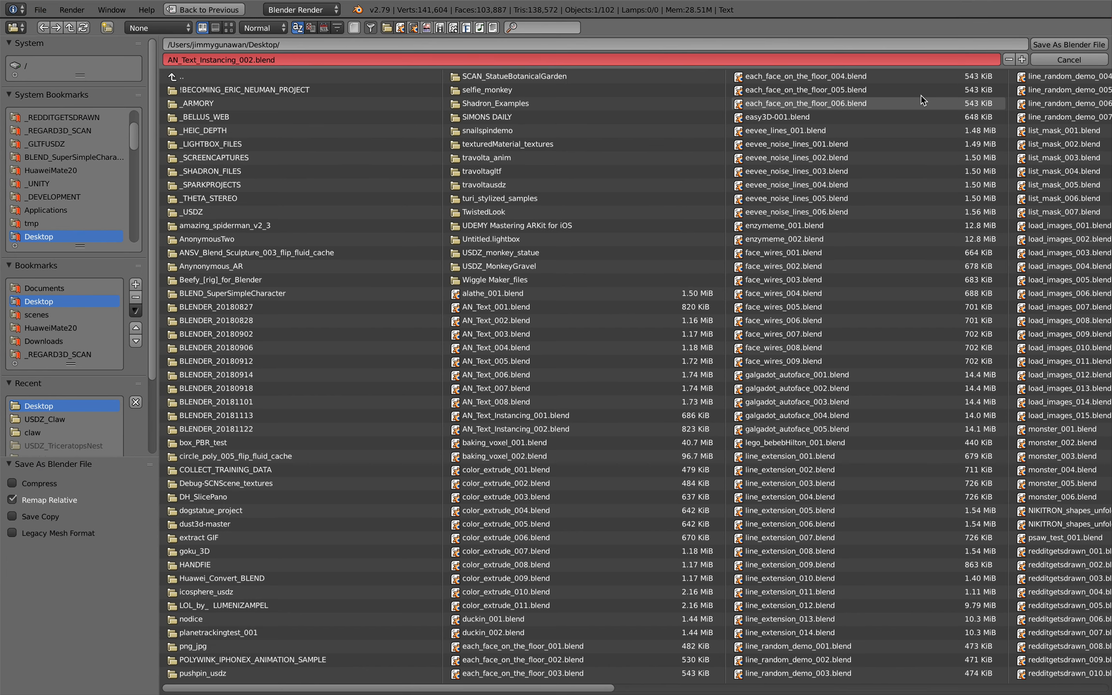
pyautogui.click(1069, 44)
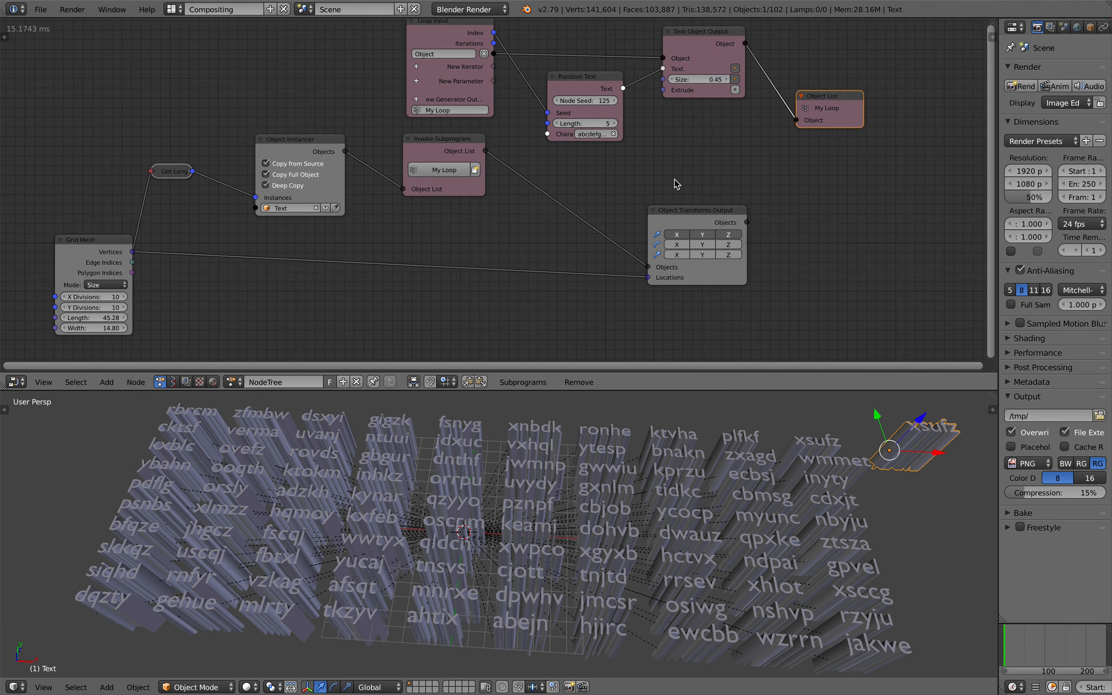
pyautogui.press('Home')
pyautogui.press('Home')
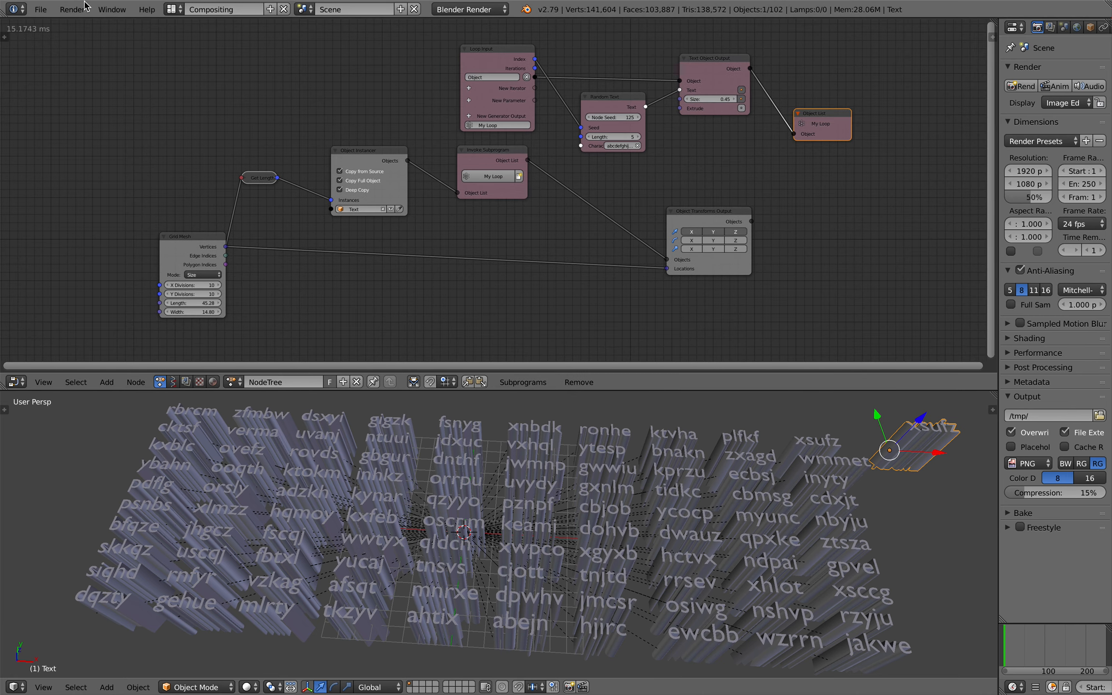
# Step: Cut the Invoke Subprogram node's links to Object Instancer and Object Transforms Output
pyautogui.scroll(3, 616, 168)
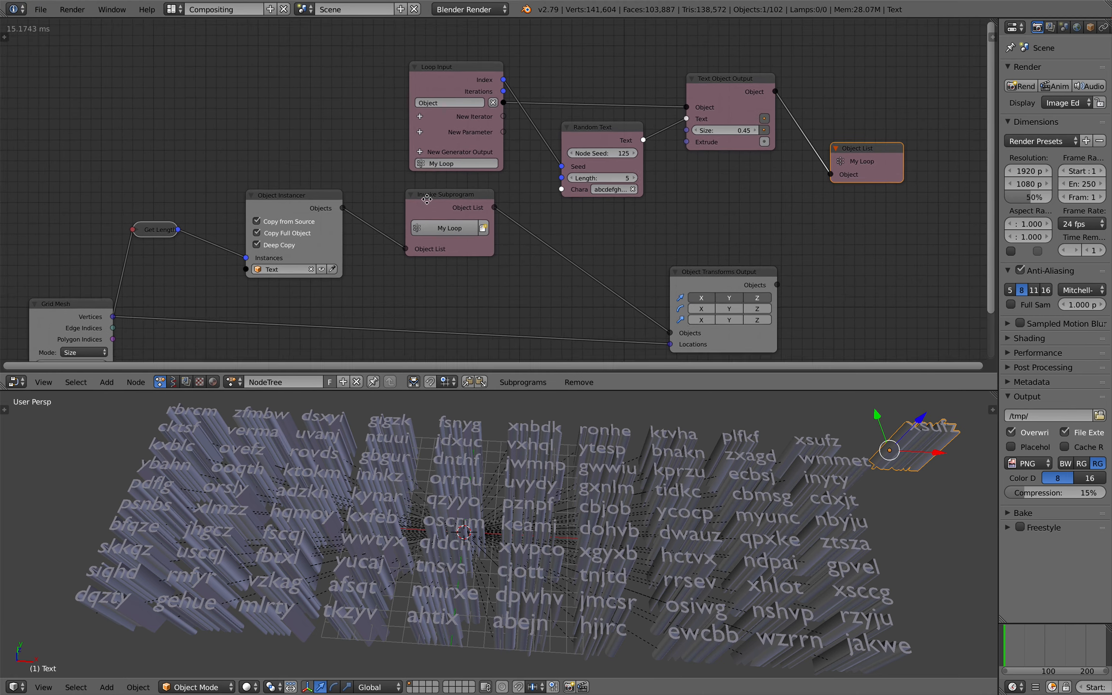
pyautogui.moveTo(717, 94); pyautogui.dragTo(756, 118)
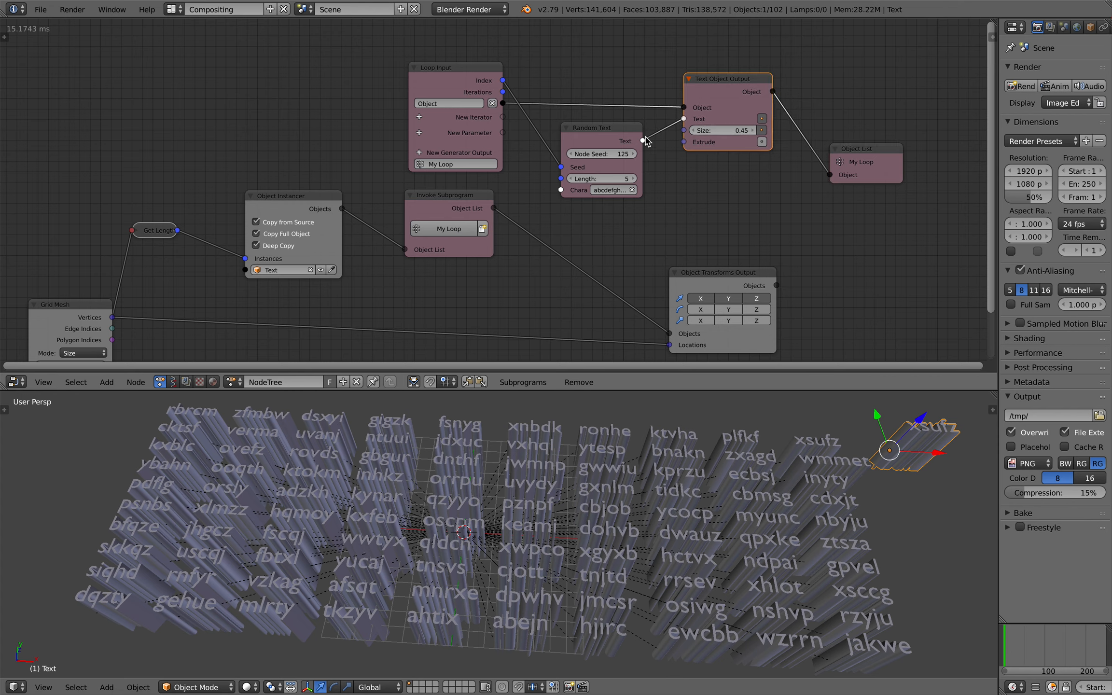
pyautogui.moveTo(437, 201); pyautogui.dragTo(438, 198)
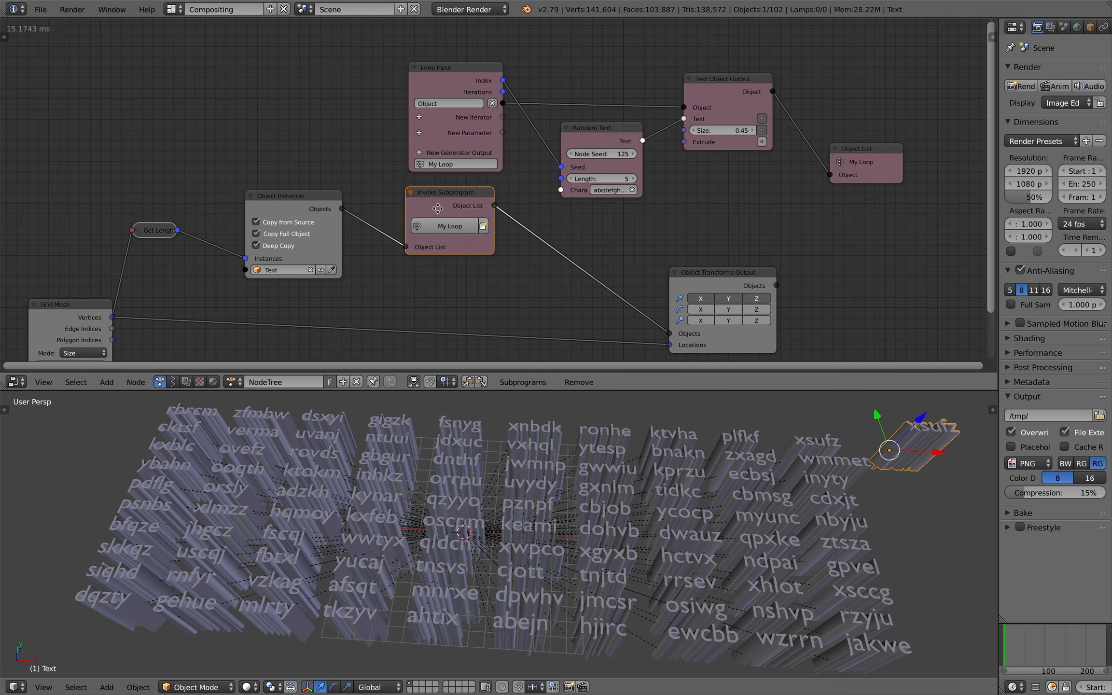
pyautogui.moveTo(438, 208); pyautogui.dragTo(436, 131, button='middle')
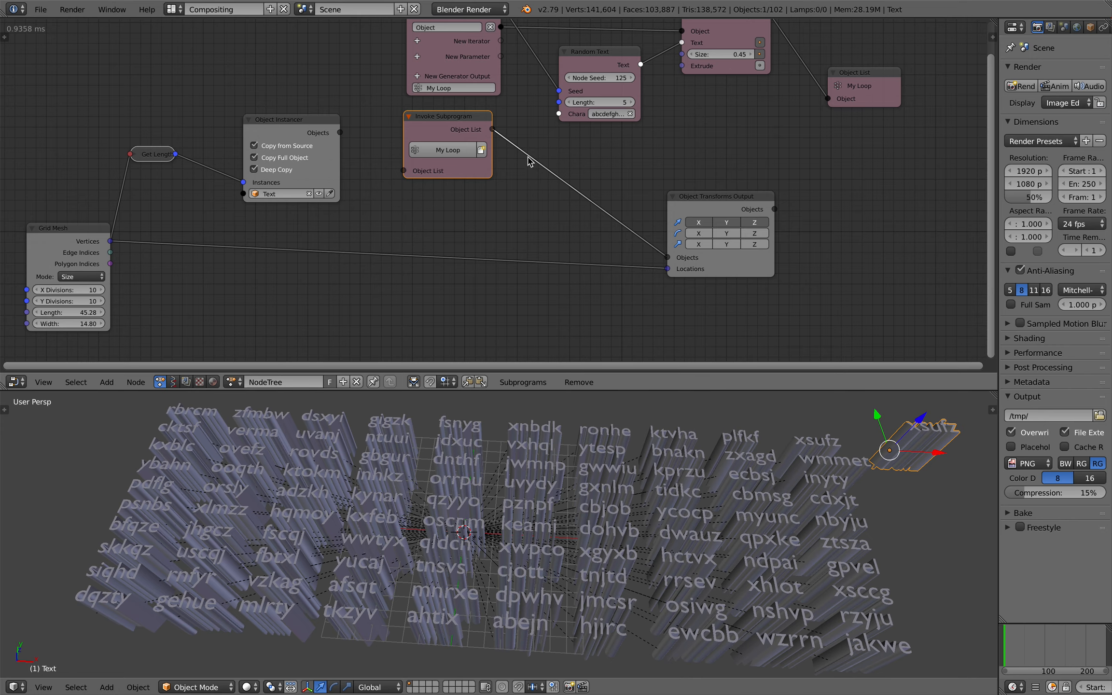
pyautogui.moveTo(571, 190); pyautogui.dragTo(585, 215, button='middle')
pyautogui.moveTo(678, 281); pyautogui.dragTo(607, 261)
pyautogui.moveTo(546, 218); pyautogui.dragTo(555, 245, button='middle')
pyautogui.moveTo(477, 168); pyautogui.dragTo(470, 186, button='middle')
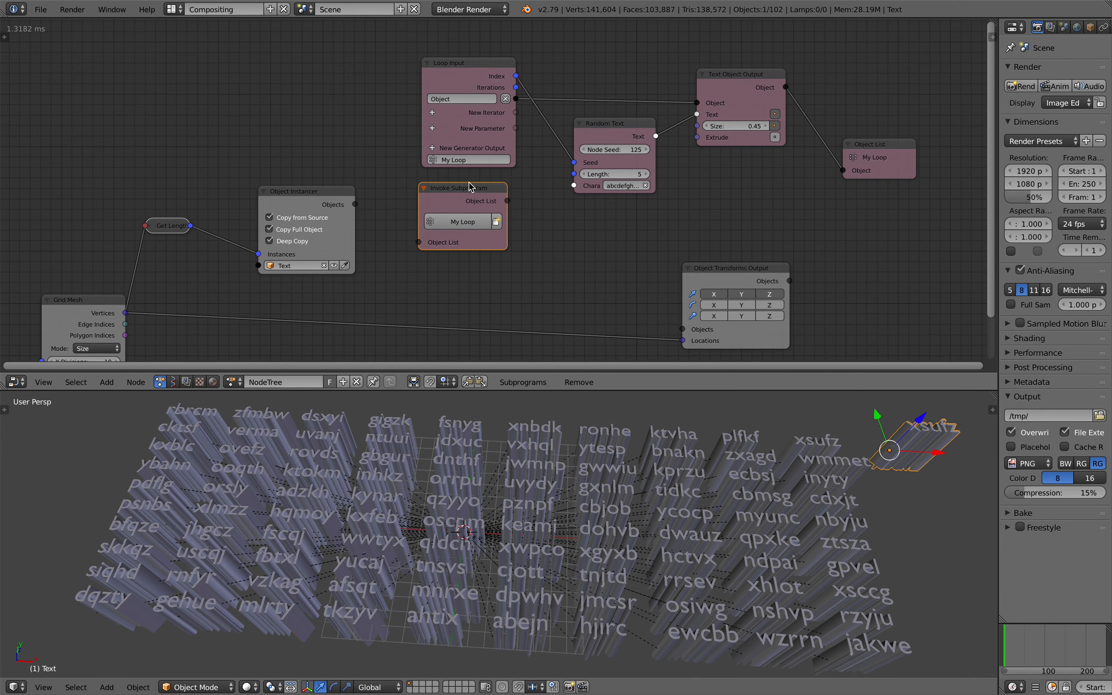
# Step: Move the loop subprogram nodes up, clear of the main node chain
pyautogui.scroll(-1, 482, 169)
pyautogui.press('a')
pyautogui.press('a')
pyautogui.press('a')
pyautogui.moveTo(548, 105); pyautogui.dragTo(846, 220)
pyautogui.press('g')
pyautogui.click(839, 143)
pyautogui.press('a')
# Step: Duplicate the Text Object Output node into the main chain, connecting Object Instancer's Objects to it, and save the file
pyautogui.moveTo(719, 141); pyautogui.dragTo(707, 179, button='middle')
pyautogui.click(710, 53)
pyautogui.hotkey('shift', 'd')
pyautogui.click(476, 293)
pyautogui.moveTo(504, 233); pyautogui.dragTo(537, 126, button='middle')
pyautogui.scroll(2, 507, 176)
pyautogui.hotkey('ctrl', 's')
pyautogui.click(506, 174)
pyautogui.moveTo(367, 126); pyautogui.dragTo(471, 196)
pyautogui.moveTo(513, 194); pyautogui.dragTo(526, 166)
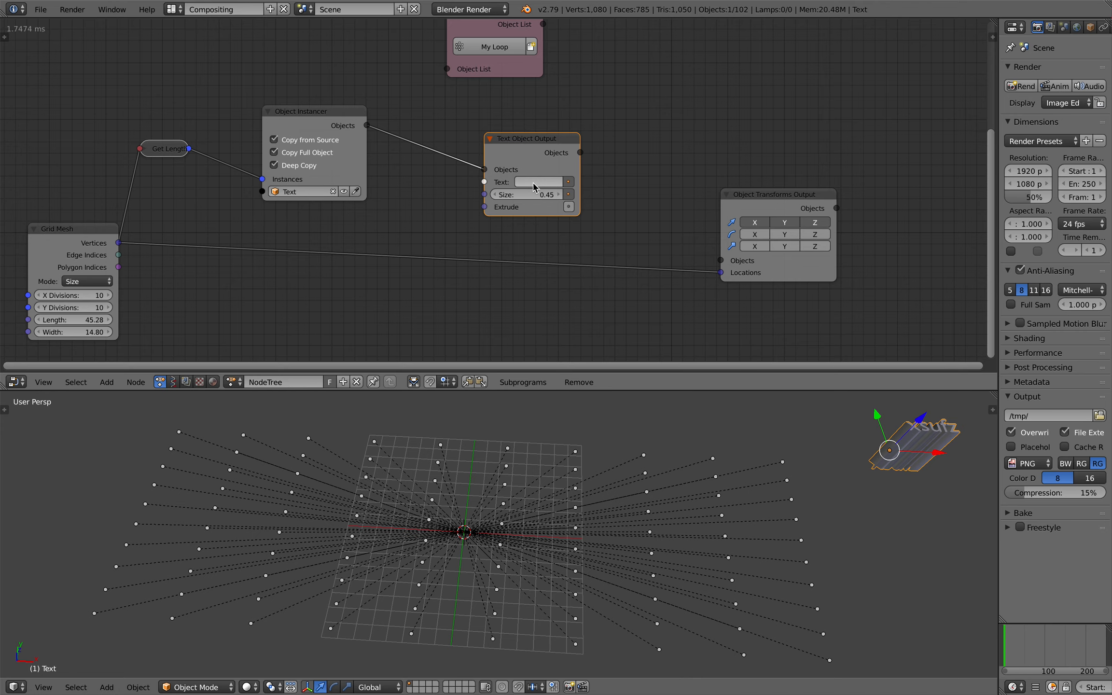
# Step: Duplicate the loop's Random Text node and place the copy below the main node chain
pyautogui.scroll(5, 531, 183)
pyautogui.click(616, 72)
pyautogui.hotkey('shift', 'd')
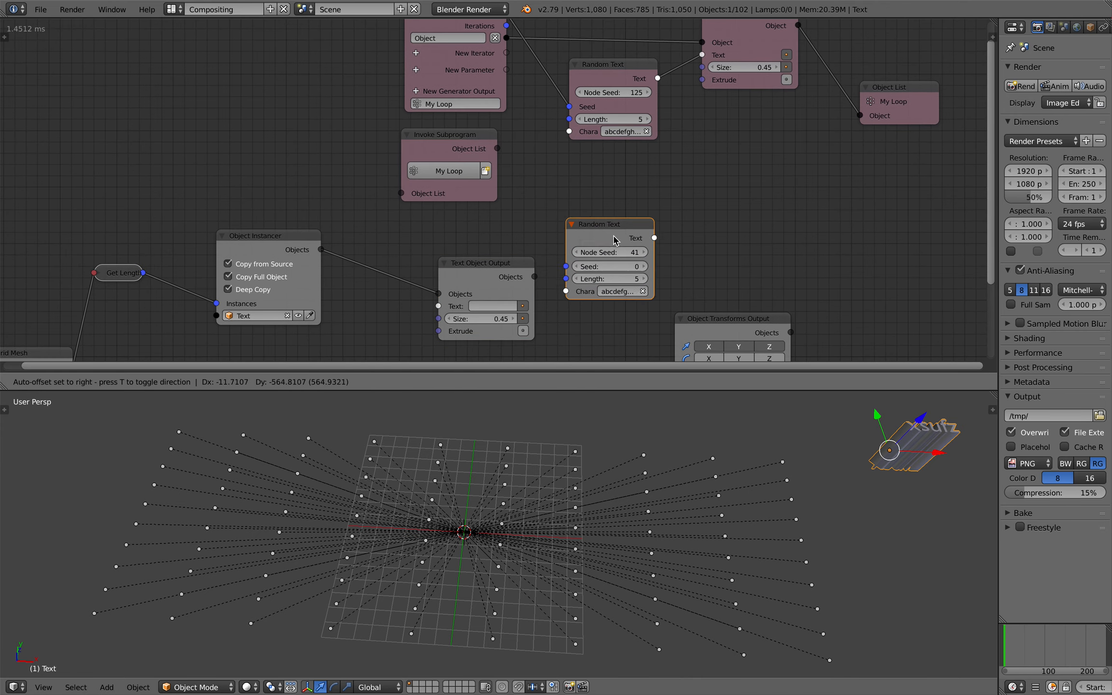
pyautogui.click(614, 241)
pyautogui.moveTo(614, 241); pyautogui.dragTo(629, 134, button='middle')
pyautogui.moveTo(634, 188); pyautogui.dragTo(443, 365)
pyautogui.moveTo(455, 284); pyautogui.dragTo(493, 224, button='middle')
pyautogui.hotkey('ctrl', 'a')
pyautogui.write('random n')
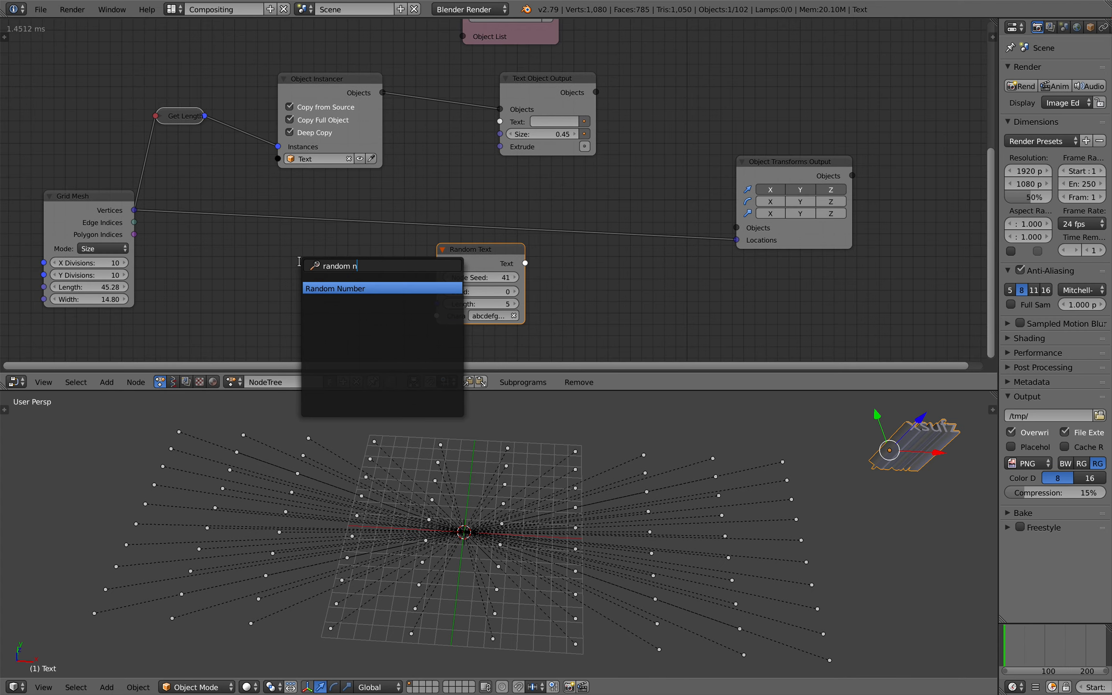
pyautogui.press('Return')
pyautogui.click(261, 263)
pyautogui.press('x')
# Step: Save the file, and connect the copied Random Text node's Text output to the main chain's Text Object Output
pyautogui.moveTo(348, 266); pyautogui.dragTo(351, 270, button='middle')
pyautogui.hotkey('ctrl', 's')
pyautogui.click(351, 271)
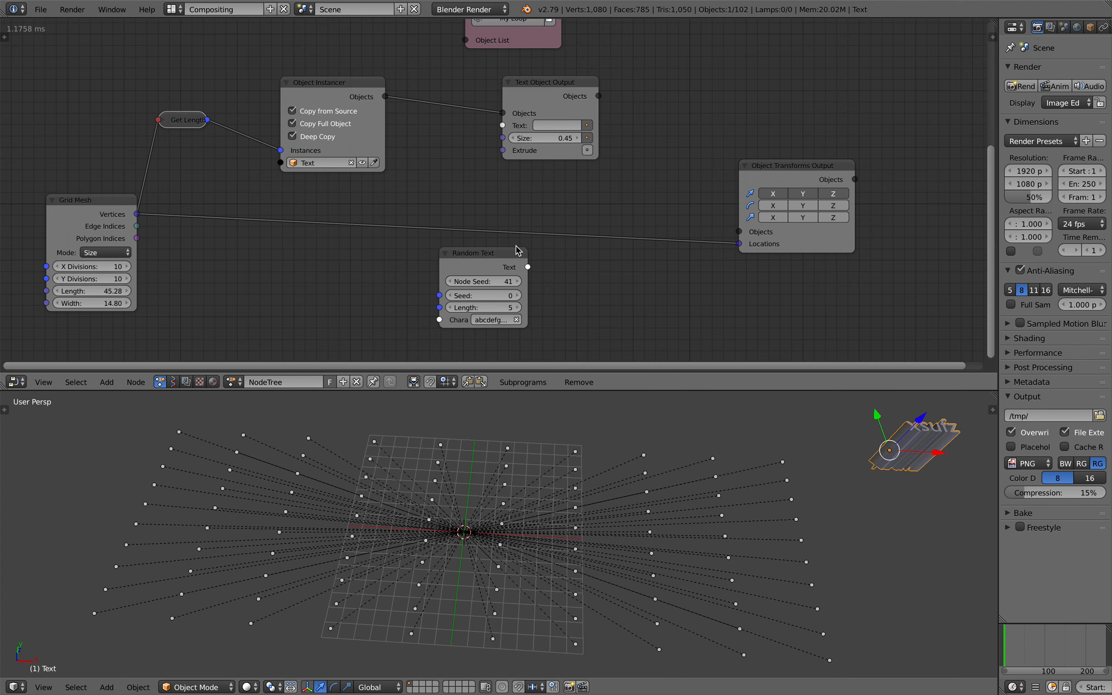
pyautogui.moveTo(536, 263); pyautogui.dragTo(537, 263)
pyautogui.moveTo(506, 133); pyautogui.dragTo(502, 125)
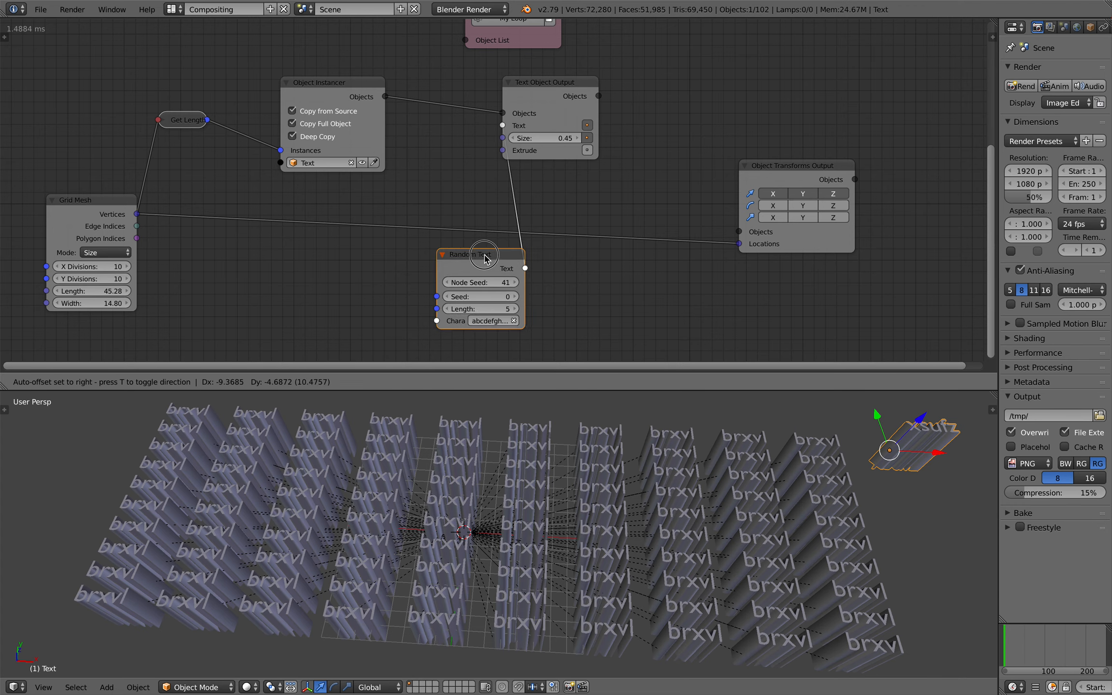
pyautogui.moveTo(475, 253); pyautogui.dragTo(416, 248)
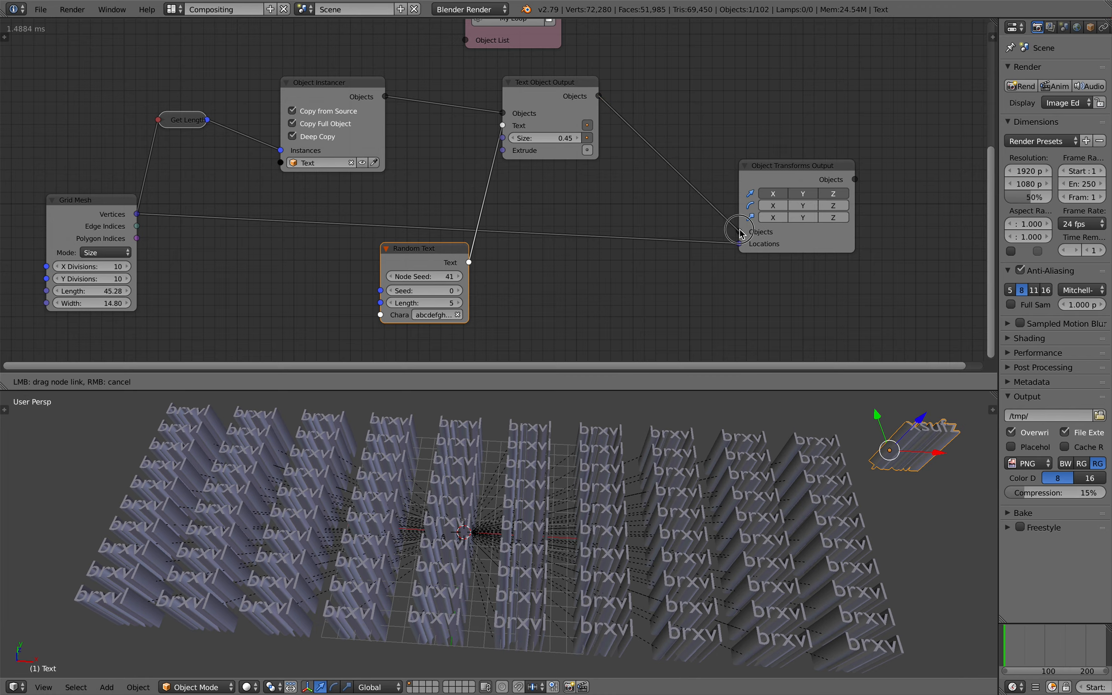
# Step: Connect Text Object Output's Objects to Object Transforms Output, reposition the Text Object Output node, and save the file
pyautogui.moveTo(740, 233); pyautogui.dragTo(739, 233)
pyautogui.moveTo(555, 83); pyautogui.dragTo(614, 109)
pyautogui.moveTo(509, 189); pyautogui.dragTo(560, 148, button='middle')
pyautogui.hotkey('ctrl', 's')
pyautogui.click(560, 147)
# Step: Move the main chain's Random Text node and set its Seed to 68
pyautogui.moveTo(478, 250); pyautogui.dragTo(502, 224)
pyautogui.click(482, 215)
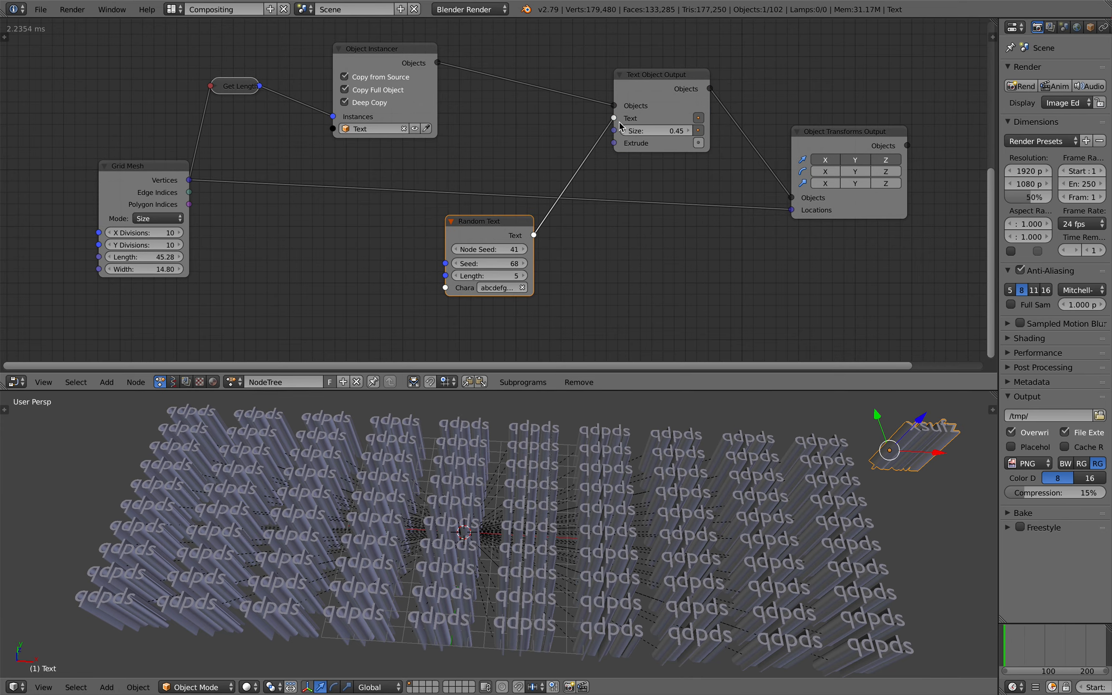
# Step: Activate the Extrude input on the main chain's Text Object Output node at 0.30
pyautogui.moveTo(613, 115); pyautogui.dragTo(546, 153, button='middle')
pyautogui.scroll(3, 548, 164)
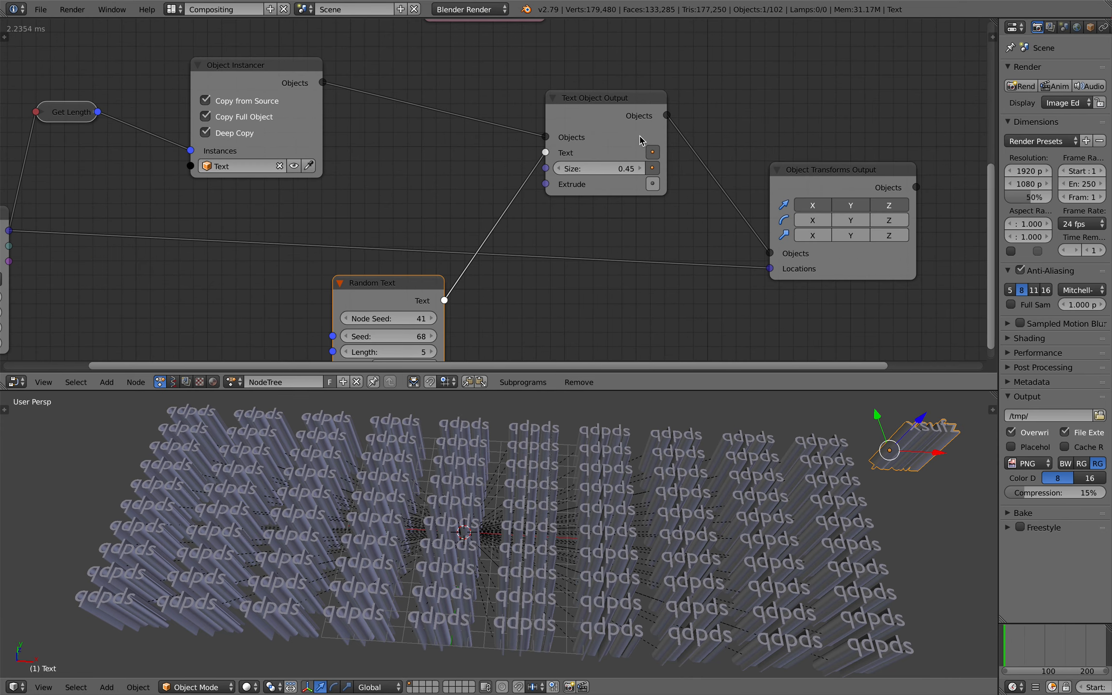
pyautogui.click(609, 120)
pyautogui.press('Home')
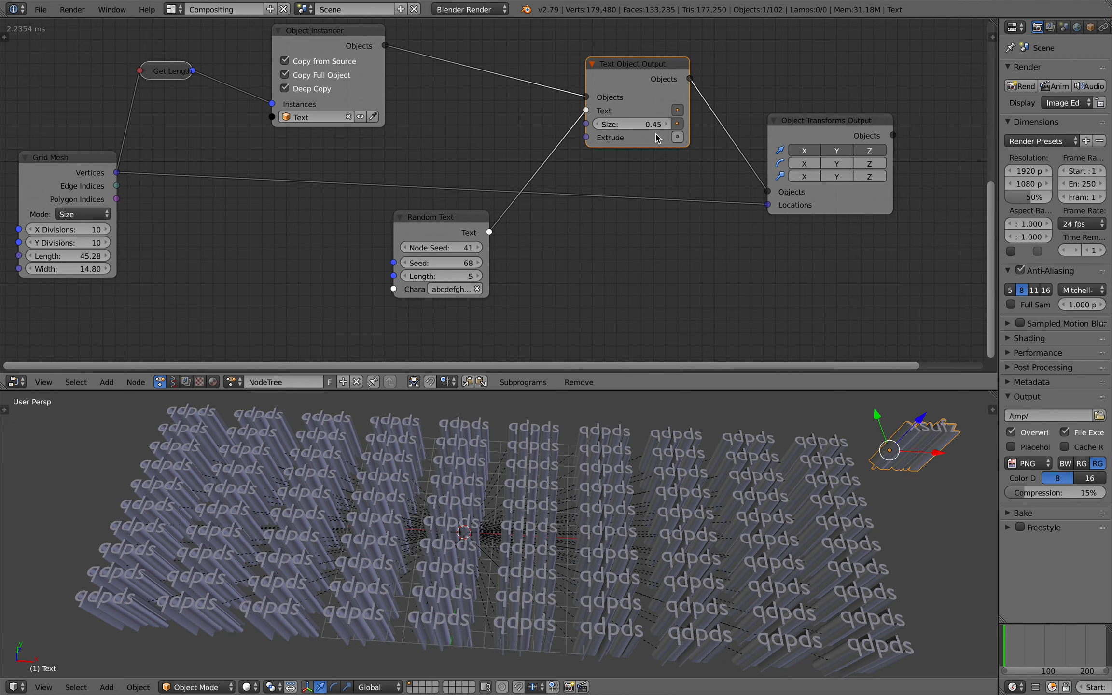
pyautogui.click(677, 138)
pyautogui.moveTo(677, 138); pyautogui.dragTo(578, 157)
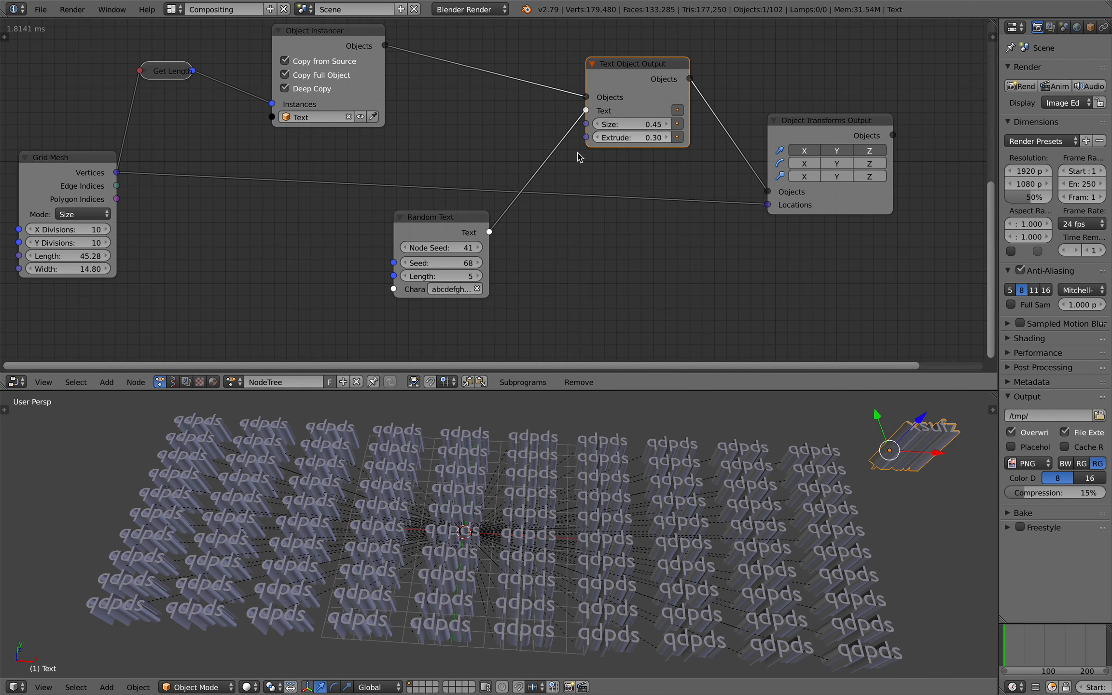
# Step: Undo the last two changes and redo them
pyautogui.hotkey('ctrl', 'z')
pyautogui.hotkey('ctrl', 'z')
pyautogui.moveTo(701, 99); pyautogui.dragTo(612, 136, button='middle')
pyautogui.hotkey('ctrl', 'shift', 'z')
pyautogui.hotkey('ctrl', 'shift', 'z')
# Step: Add a Random Number node beside the main chain's Random Text node and make it generate a list of numbers
pyautogui.moveTo(392, 170); pyautogui.dragTo(444, 129, button='middle')
pyautogui.hotkey('ctrl', 'a')
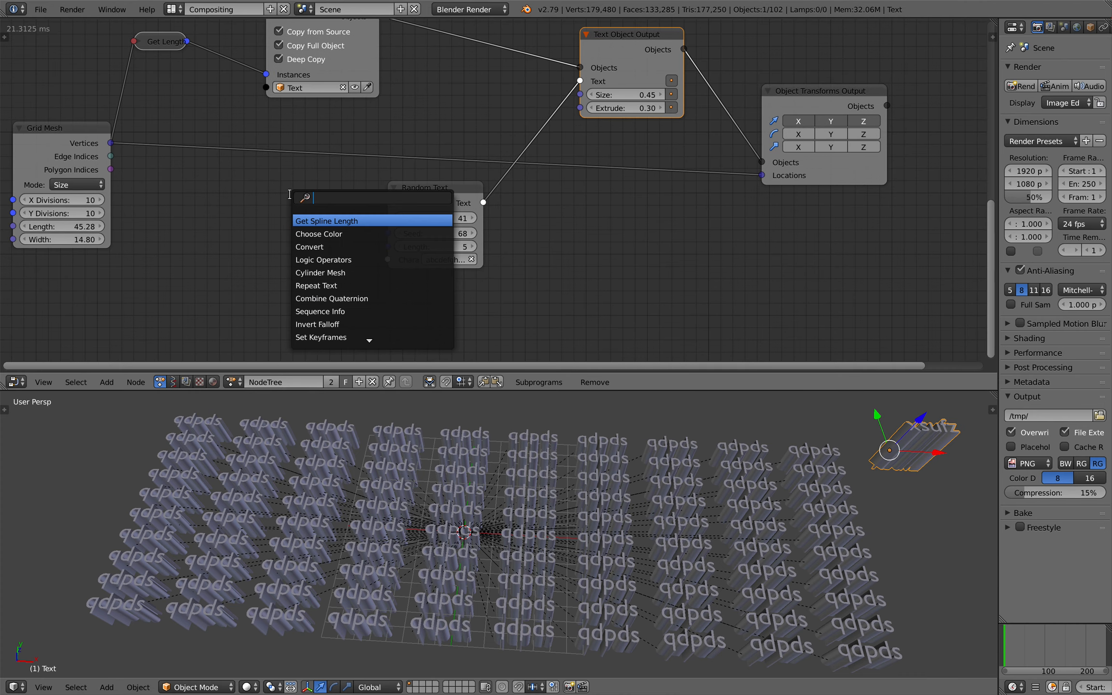
pyautogui.write('random n')
pyautogui.press('Return')
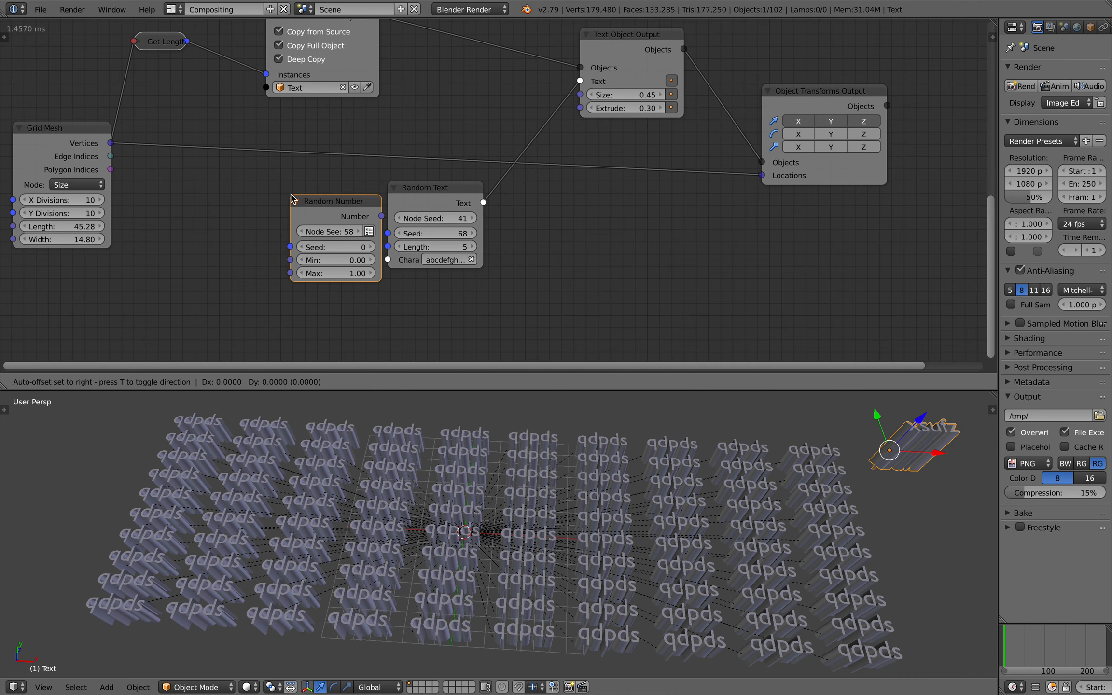
pyautogui.click(314, 217)
pyautogui.click(342, 226)
# Step: Connect Random Number's Numbers output to the Extrude input of the main chain's Text Object Output
pyautogui.moveTo(354, 211); pyautogui.dragTo(418, 186)
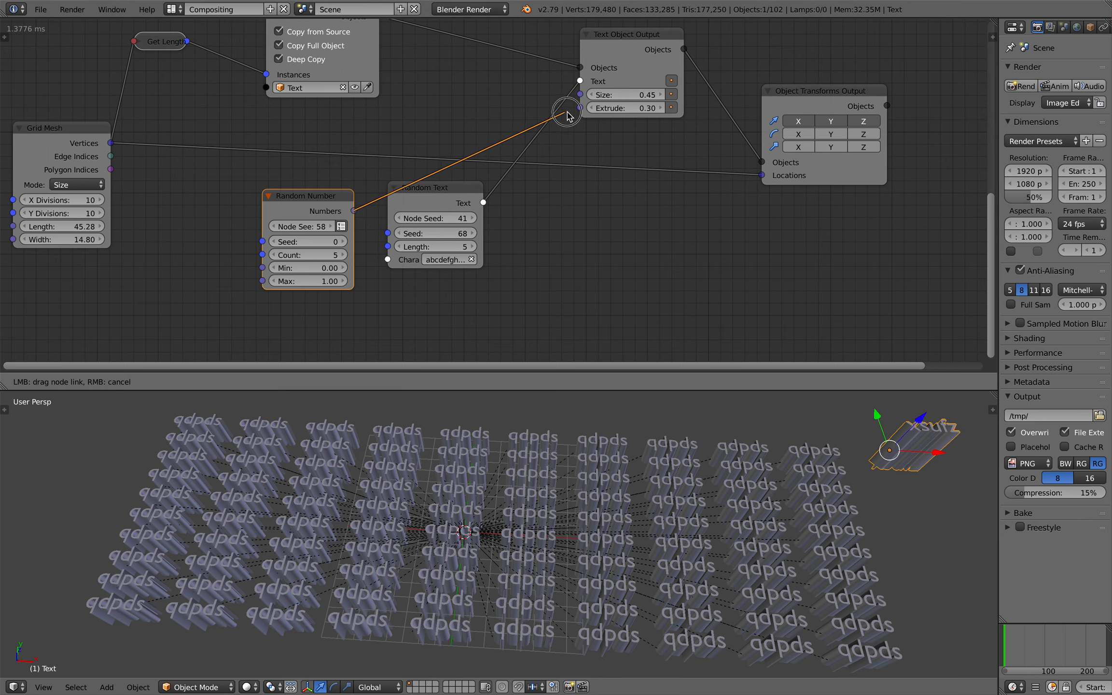
pyautogui.moveTo(567, 115); pyautogui.dragTo(580, 108)
pyautogui.moveTo(354, 210); pyautogui.dragTo(497, 146)
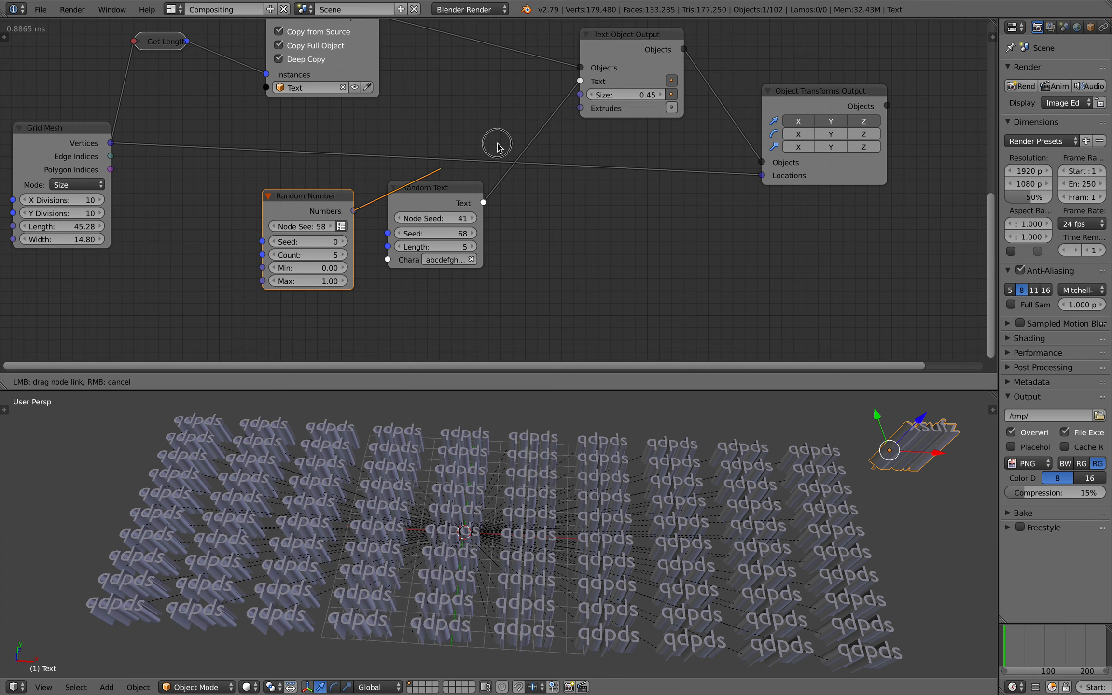
pyautogui.moveTo(582, 112); pyautogui.dragTo(583, 112)
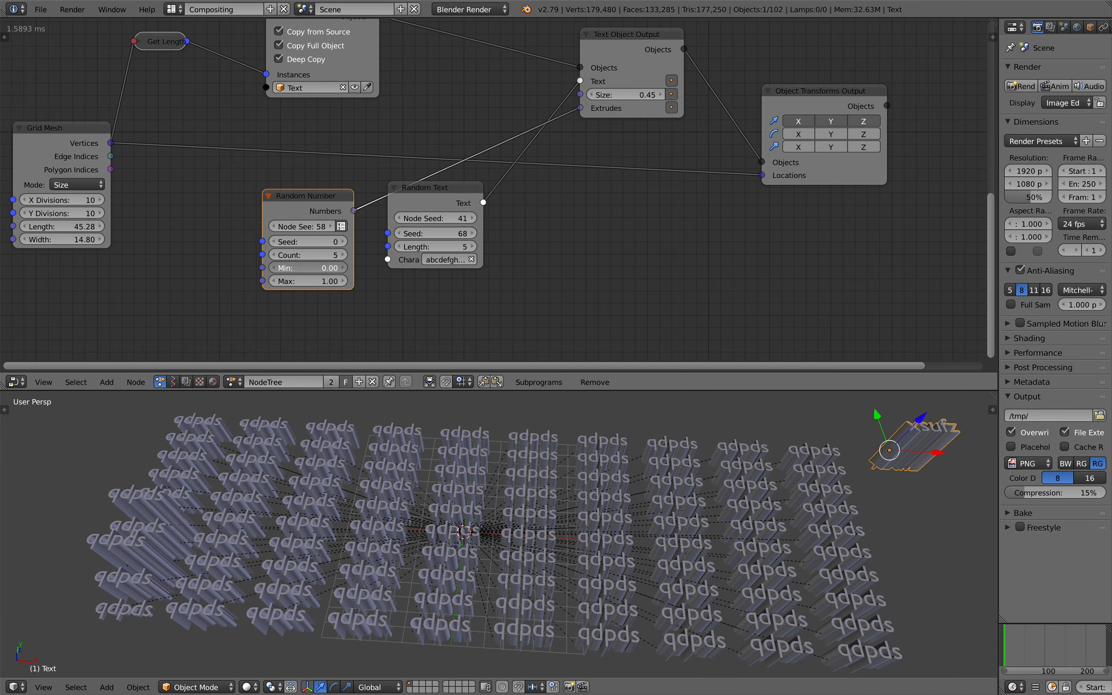
# Step: Set the Random Number node's Min to 0.42, Max to 1.48, Seed to 46 and Count to 102
pyautogui.moveTo(309, 268); pyautogui.dragTo(327, 268)
pyautogui.moveTo(309, 281); pyautogui.dragTo(333, 282)
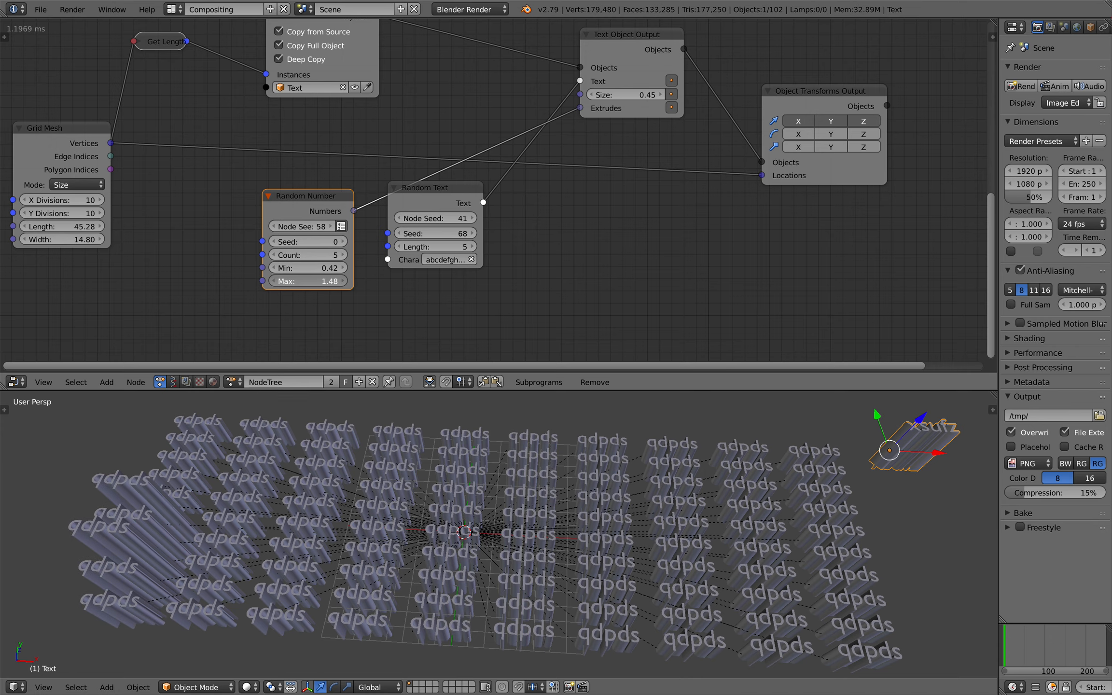
pyautogui.scroll(-2, 408, 479)
pyautogui.moveTo(409, 479); pyautogui.dragTo(417, 457, button='middle')
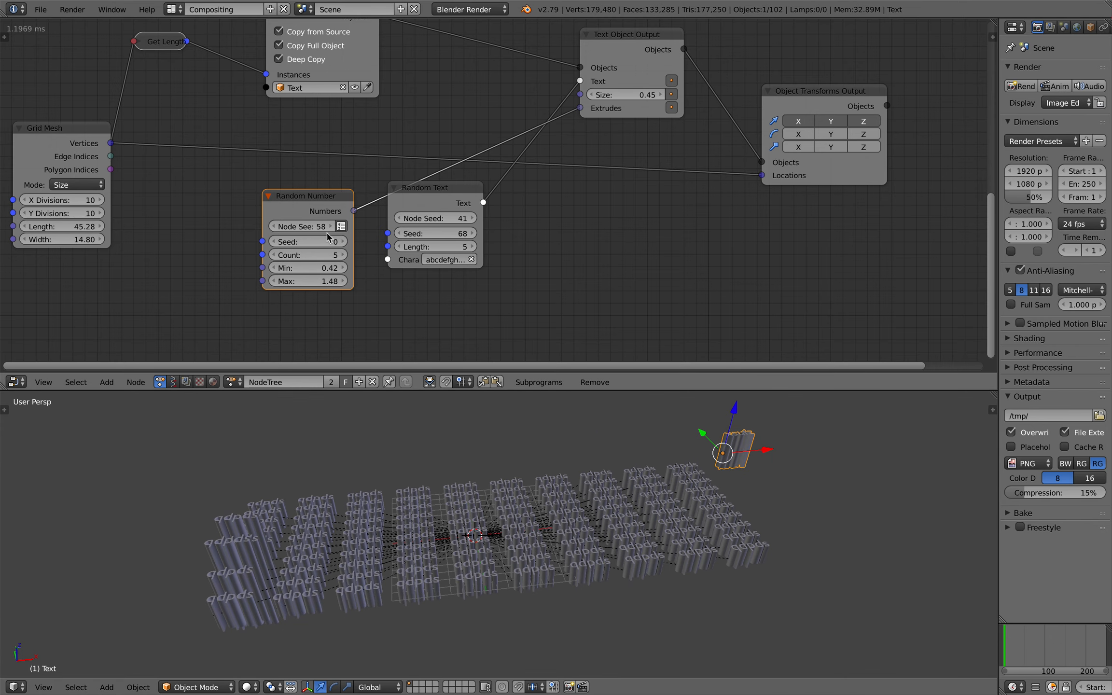
pyautogui.moveTo(309, 241); pyautogui.dragTo(372, 256)
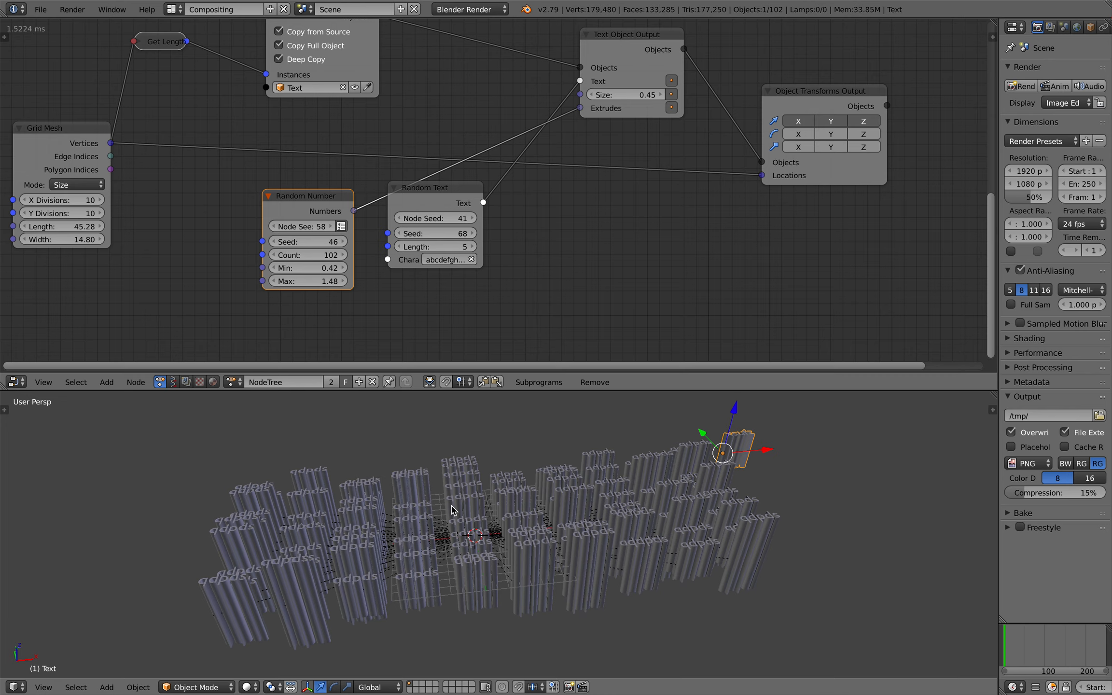
pyautogui.moveTo(485, 497); pyautogui.dragTo(439, 517, button='middle')
# Step: Tidy the main chain's layout by moving the Random Number, Random Text, Object Instancer and Grid Mesh nodes
pyautogui.scroll(-1, 497, 144)
pyautogui.keyDown('shift'); pyautogui.moveTo(540, 28); pyautogui.dragTo(455, 177, button='middle'); pyautogui.keyUp('shift')
pyautogui.scroll(-1, 458, 176)
pyautogui.keyDown('shift'); pyautogui.moveTo(556, 127); pyautogui.dragTo(534, 212, button='middle'); pyautogui.keyUp('shift')
pyautogui.scroll(-5, 534, 179)
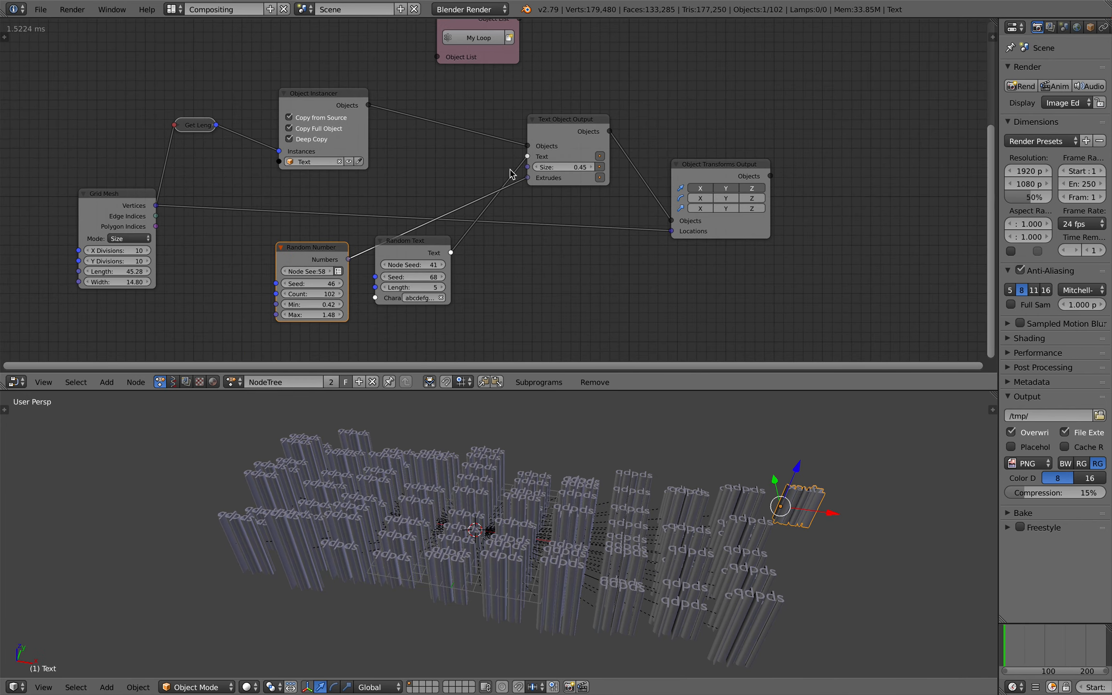
pyautogui.moveTo(339, 227); pyautogui.dragTo(348, 231)
pyautogui.moveTo(452, 224); pyautogui.dragTo(445, 253)
pyautogui.scroll(-1, 425, 205)
pyautogui.keyDown('shift'); pyautogui.moveTo(425, 204); pyautogui.dragTo(451, 188, button='middle'); pyautogui.keyUp('shift')
pyautogui.moveTo(389, 69); pyautogui.dragTo(380, 66)
pyautogui.scroll(1, 372, 72)
pyautogui.moveTo(197, 160); pyautogui.dragTo(190, 135)
pyautogui.scroll(1, 311, 207)
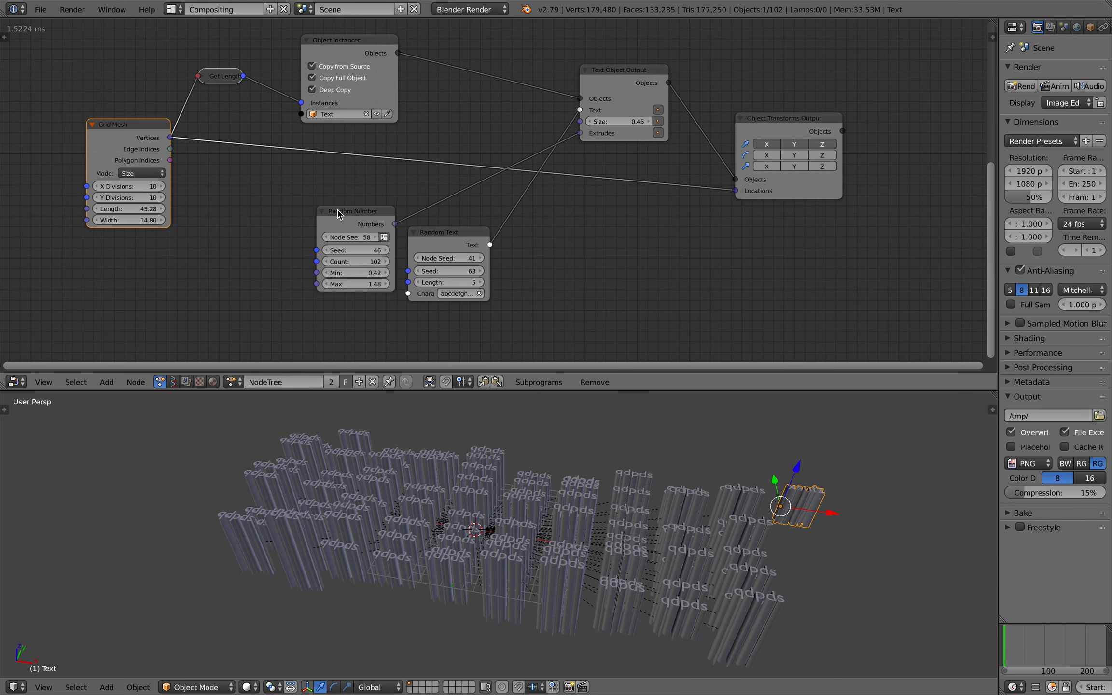
# Step: Spread out the main chain by moving the Random Number, Text Object Output and Object Transforms Output nodes
pyautogui.moveTo(321, 212); pyautogui.dragTo(301, 198)
pyautogui.moveTo(609, 93); pyautogui.dragTo(609, 97)
pyautogui.moveTo(620, 99); pyautogui.dragTo(663, 117, button='middle')
pyautogui.scroll(2, 605, 106)
pyautogui.scroll(-1, 663, 117)
pyautogui.click(799, 142)
pyautogui.moveTo(799, 142); pyautogui.dragTo(798, 133)
pyautogui.moveTo(637, 110); pyautogui.dragTo(611, 109)
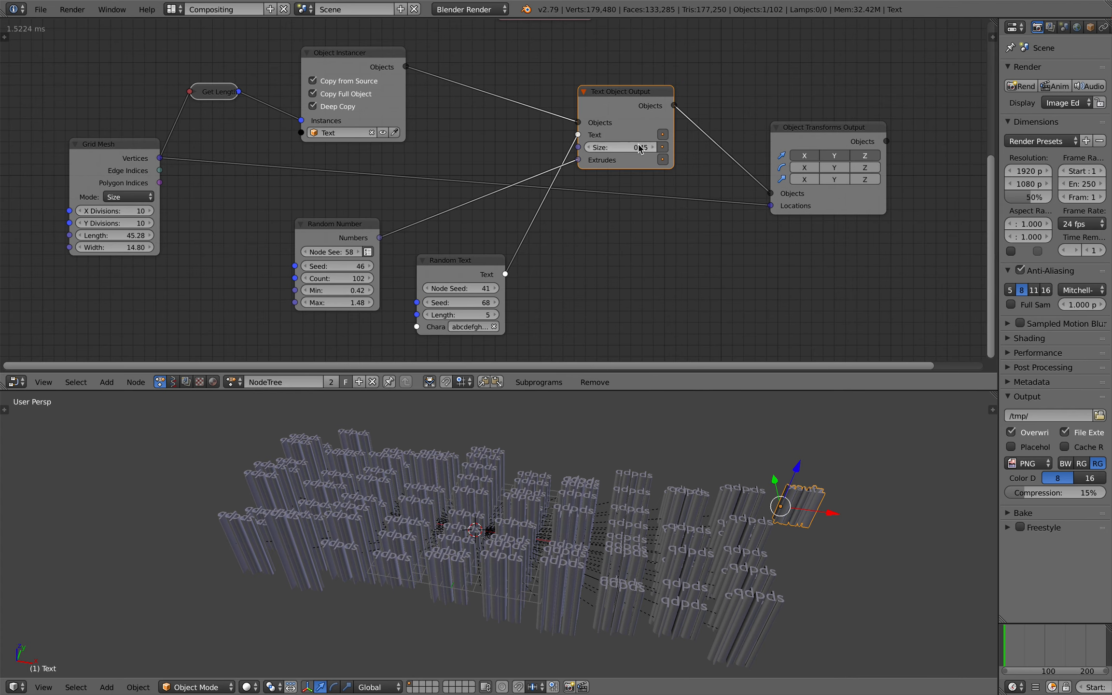
pyautogui.scroll(1, 589, 122)
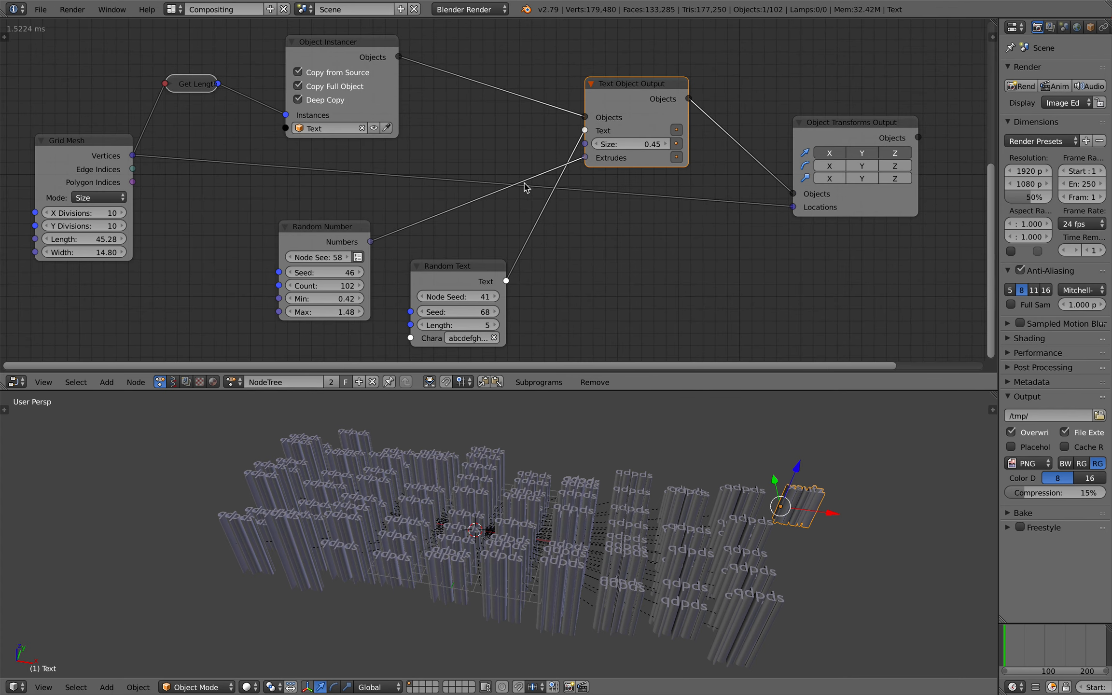
# Step: Set the main chain's Random Text Node Seed to 189 and add an Integer Range node beside the Random Number node
pyautogui.moveTo(450, 299); pyautogui.dragTo(466, 298)
pyautogui.moveTo(214, 278); pyautogui.dragTo(258, 250, button='middle')
pyautogui.hotkey('shift', 'a')
pyautogui.click(238, 248)
pyautogui.write('range i')
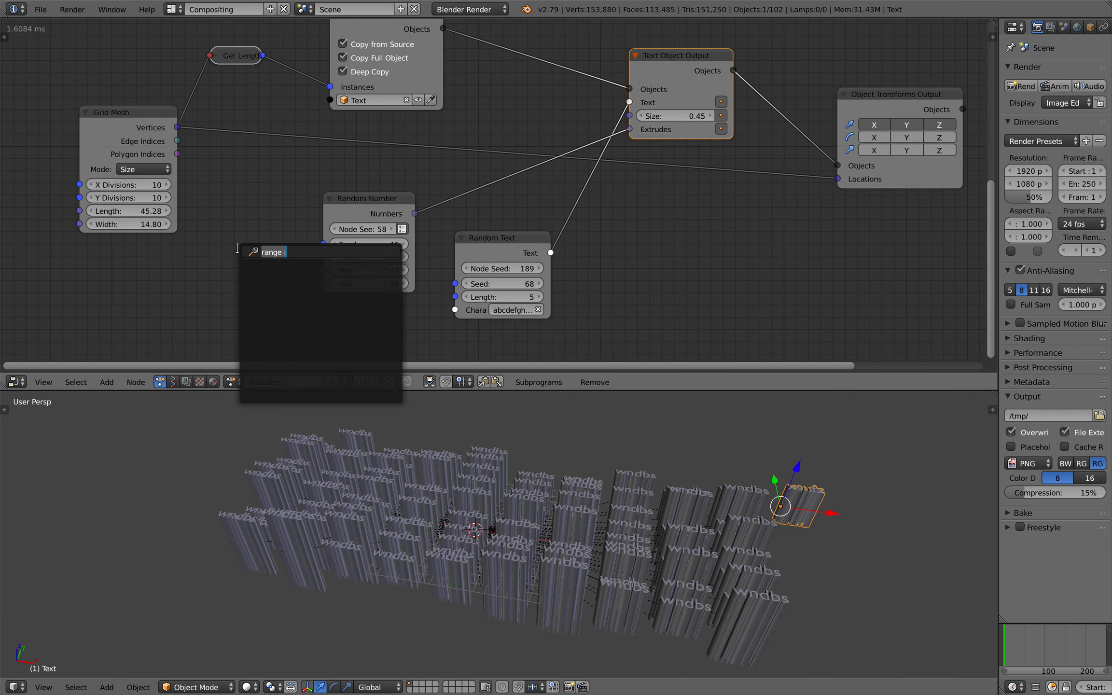
pyautogui.write('ran')
pyautogui.press('BackSpace')
pyautogui.press('BackSpace')
pyautogui.write('intege')
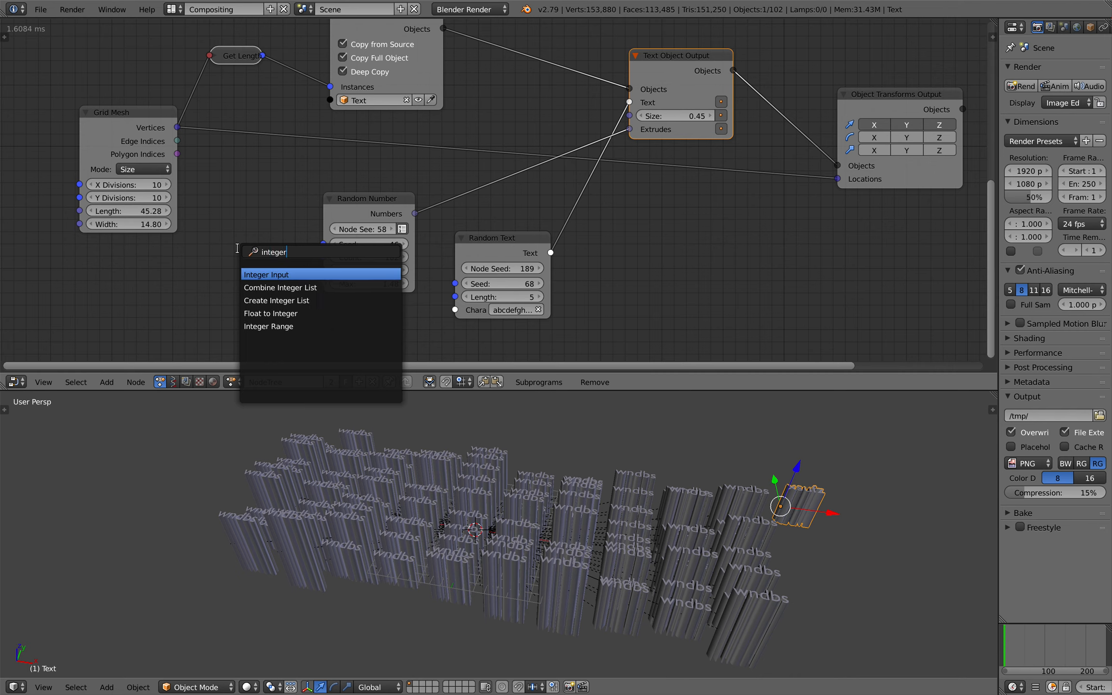
pyautogui.write('r')
pyautogui.press('Down')
pyautogui.press('Down')
pyautogui.press('Down')
pyautogui.press('Down')
pyautogui.press('Return')
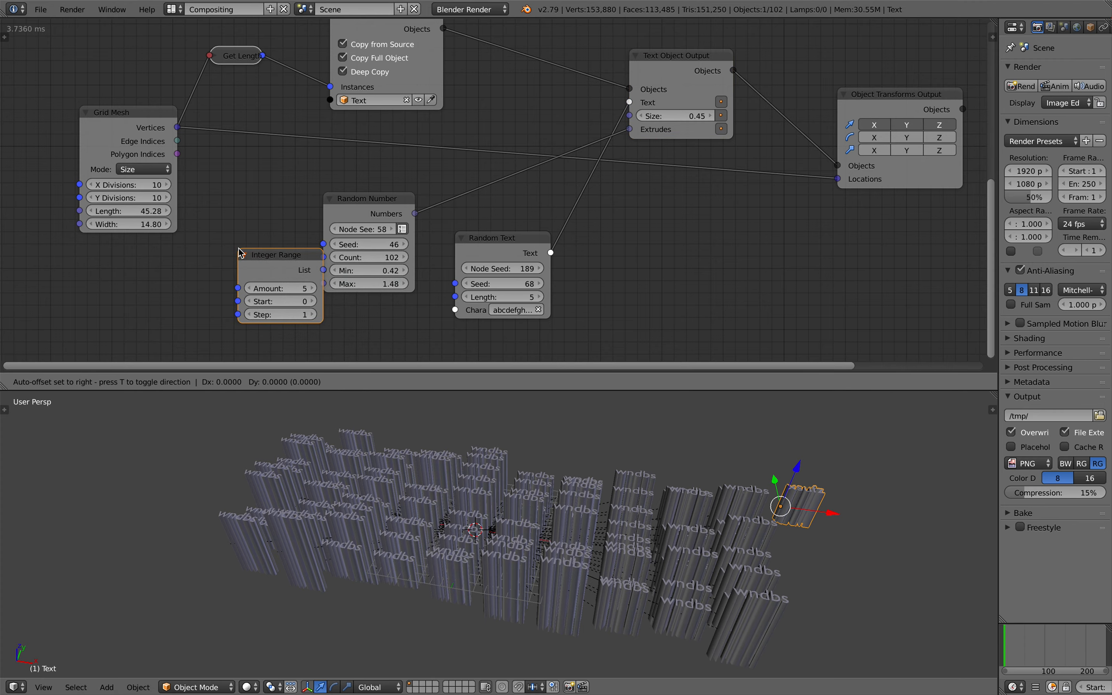
pyautogui.click(220, 255)
# Step: Connect Integer Range's List output to Random Text's Seed input, set Amount to 273 and separate the overlapping nodes
pyautogui.moveTo(309, 273); pyautogui.dragTo(455, 286)
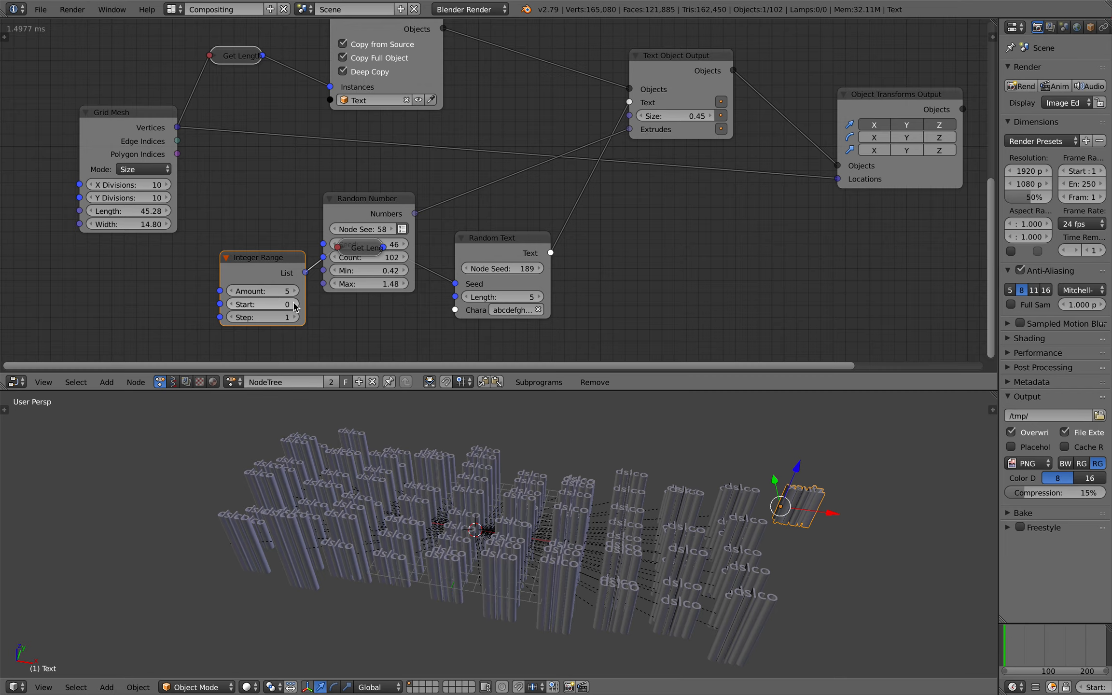
pyautogui.moveTo(296, 295); pyautogui.dragTo(456, 295)
pyautogui.moveTo(282, 297); pyautogui.dragTo(248, 309)
pyautogui.moveTo(352, 194); pyautogui.dragTo(288, 187)
pyautogui.moveTo(367, 249); pyautogui.dragTo(374, 308)
# Step: Set the main chain's Random Text Node Seed to 289 and reposition it together with the neighbouring Get Length node
pyautogui.moveTo(501, 238); pyautogui.dragTo(530, 574)
pyautogui.moveTo(530, 574); pyautogui.dragTo(541, 558, button='middle')
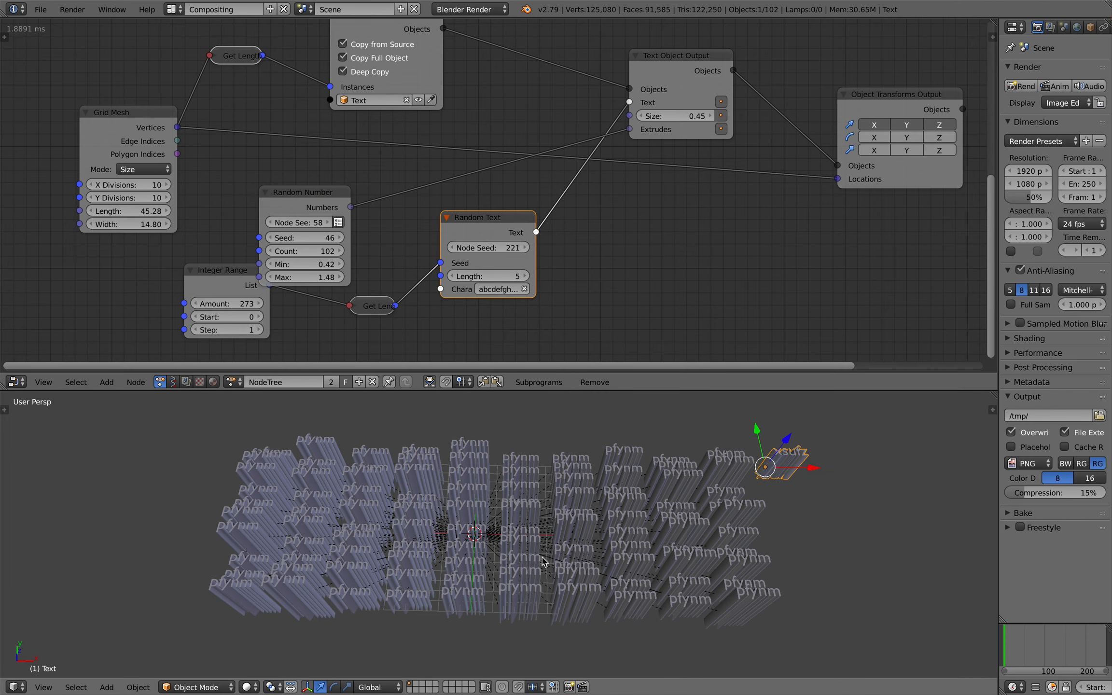
pyautogui.moveTo(487, 247); pyautogui.dragTo(503, 207)
pyautogui.moveTo(541, 204); pyautogui.dragTo(549, 224, button='middle')
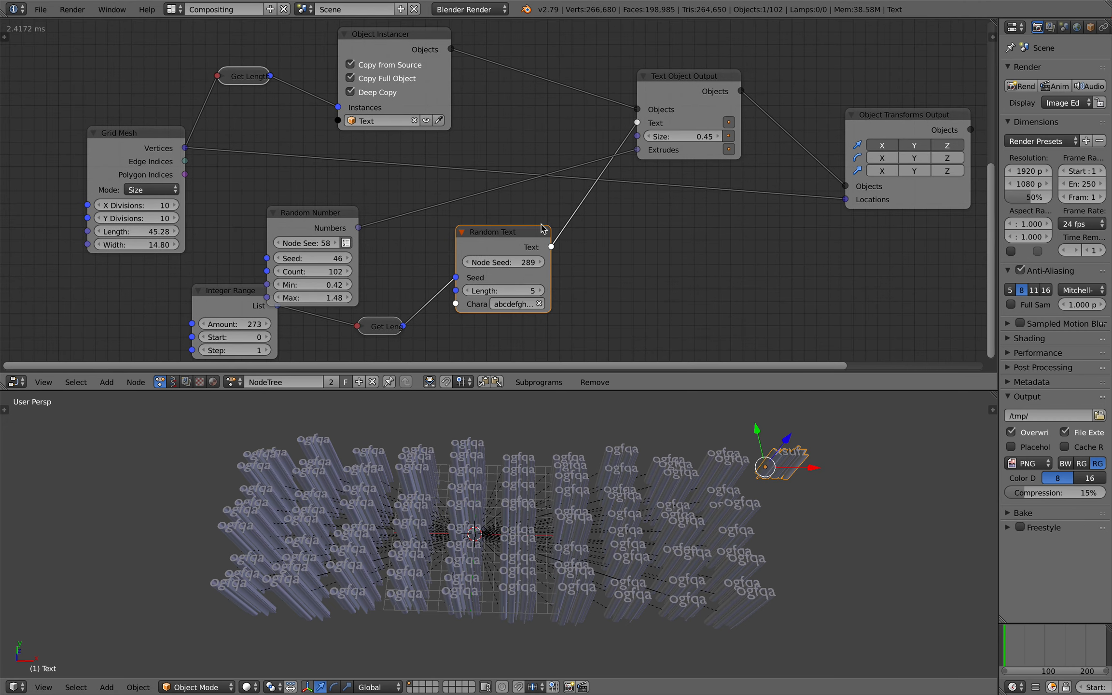
pyautogui.moveTo(505, 232); pyautogui.dragTo(523, 229)
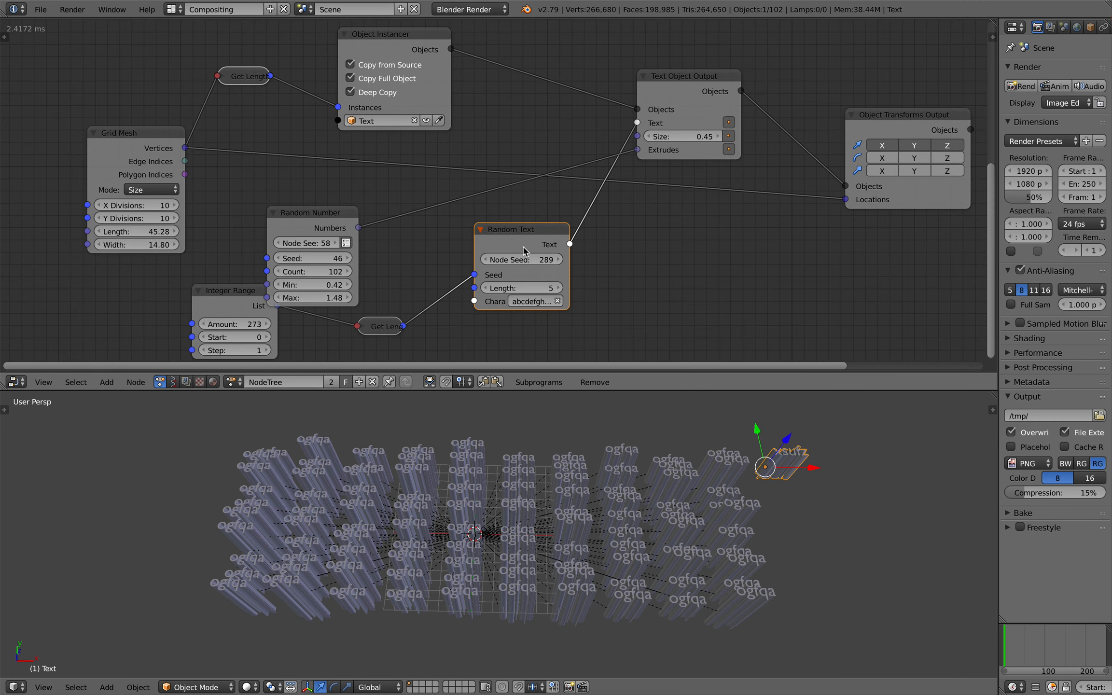
pyautogui.moveTo(385, 327); pyautogui.dragTo(394, 313)
pyautogui.scroll(-3, 341, 293)
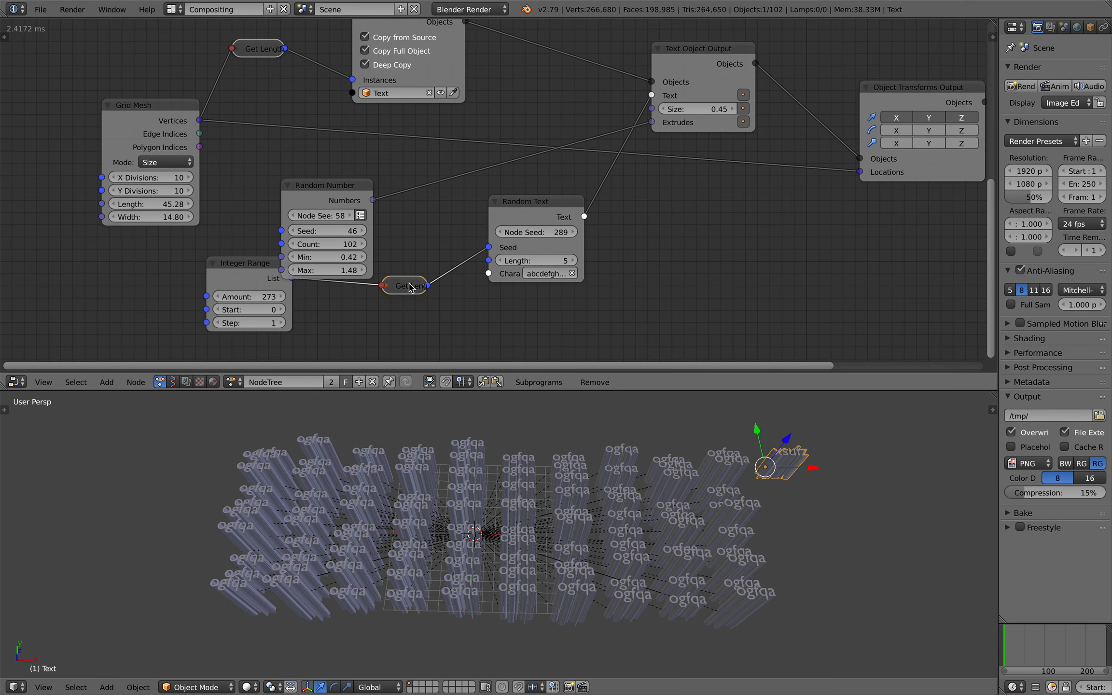
# Step: Delete the main chain's Integer Range, its Get Length, Random Number, Random Text and Text Object Output nodes
pyautogui.moveTo(545, 228); pyautogui.dragTo(517, 239, button='middle')
pyautogui.click(524, 225)
pyautogui.click(369, 297)
pyautogui.press('x')
pyautogui.press('x')
pyautogui.click(311, 197)
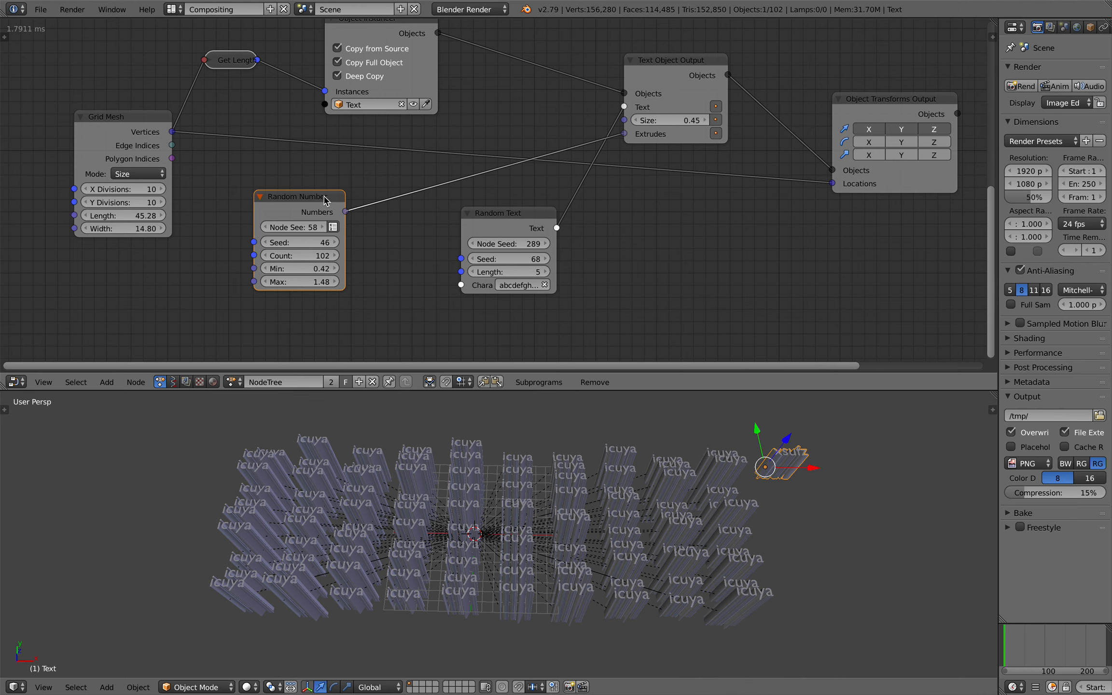
pyautogui.press('x')
pyautogui.click(502, 214)
pyautogui.press('x')
pyautogui.moveTo(530, 191); pyautogui.dragTo(442, 263, button='middle')
pyautogui.click(578, 147)
pyautogui.press('x')
pyautogui.moveTo(502, 139); pyautogui.dragTo(475, 218, button='middle')
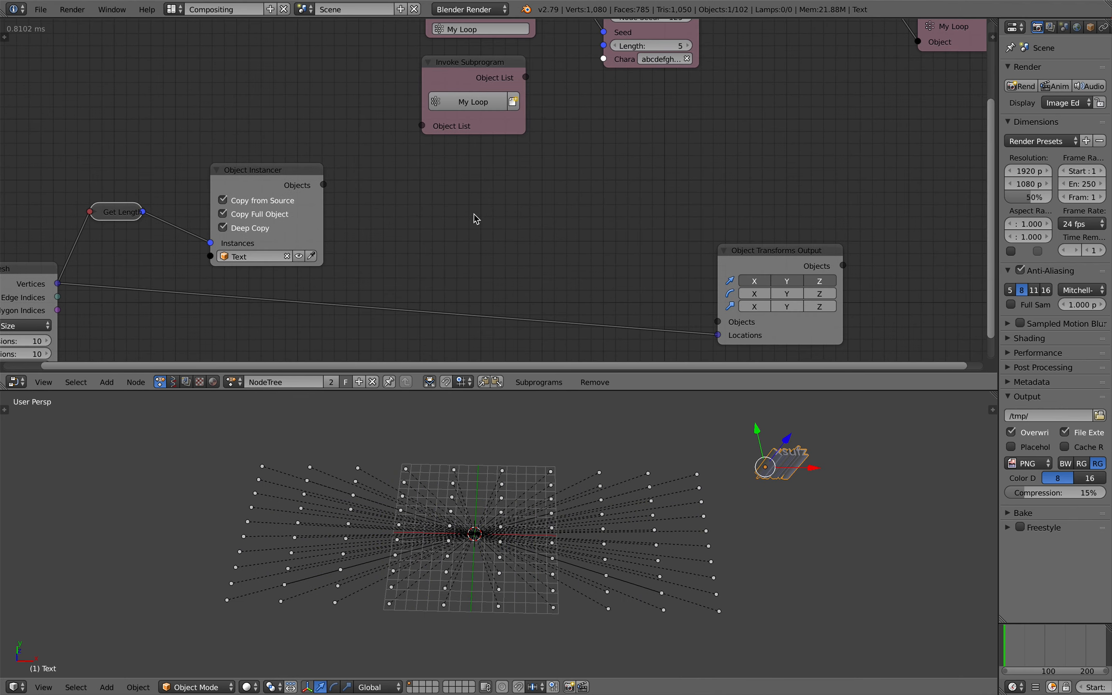
# Step: Route Object Instancer's Objects through the My Loop Invoke Subprogram node into the Objects input of Object Transforms Output
pyautogui.moveTo(323, 186); pyautogui.dragTo(421, 128)
pyautogui.moveTo(473, 63); pyautogui.dragTo(718, 322)
pyautogui.moveTo(751, 278); pyautogui.dragTo(708, 255)
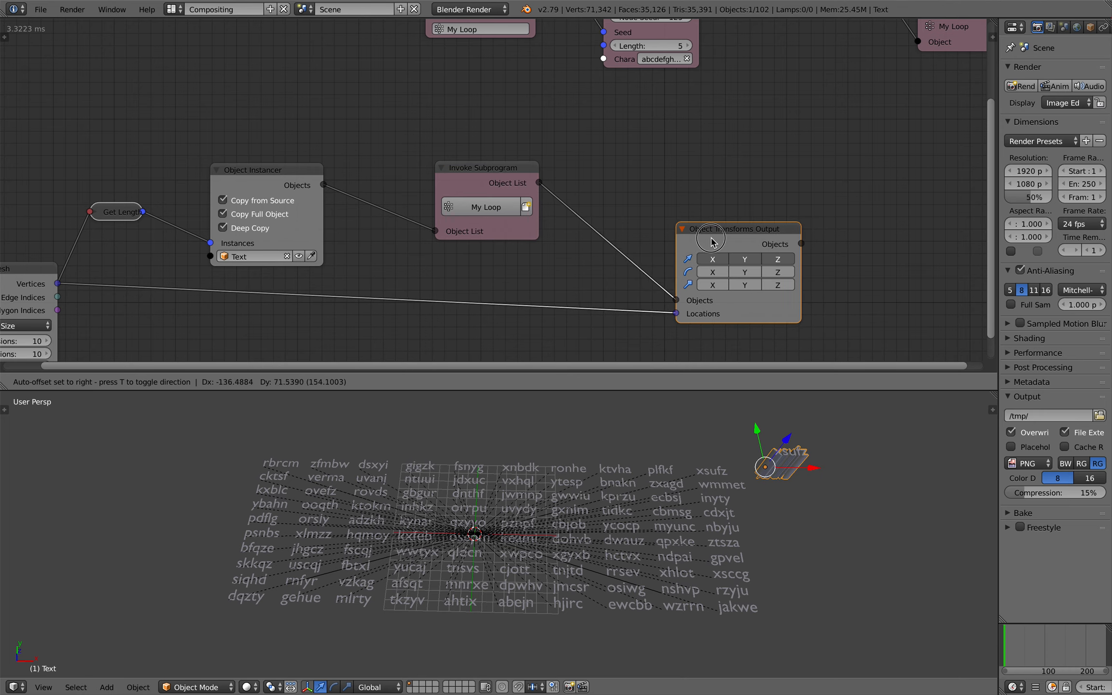
# Step: Turn off Relationship Lines in the 3D view's display settings
pyautogui.keyDown('shift'); pyautogui.moveTo(580, 555); pyautogui.dragTo(558, 548, button='middle'); pyautogui.keyUp('shift')
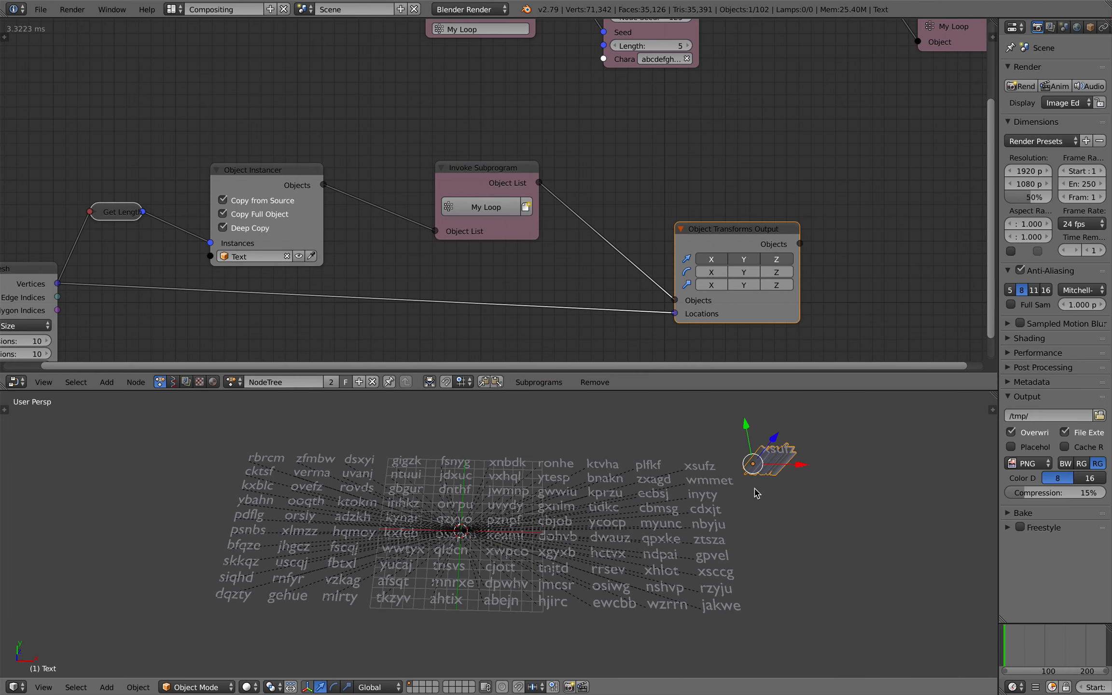
pyautogui.scroll(1, 702, 511)
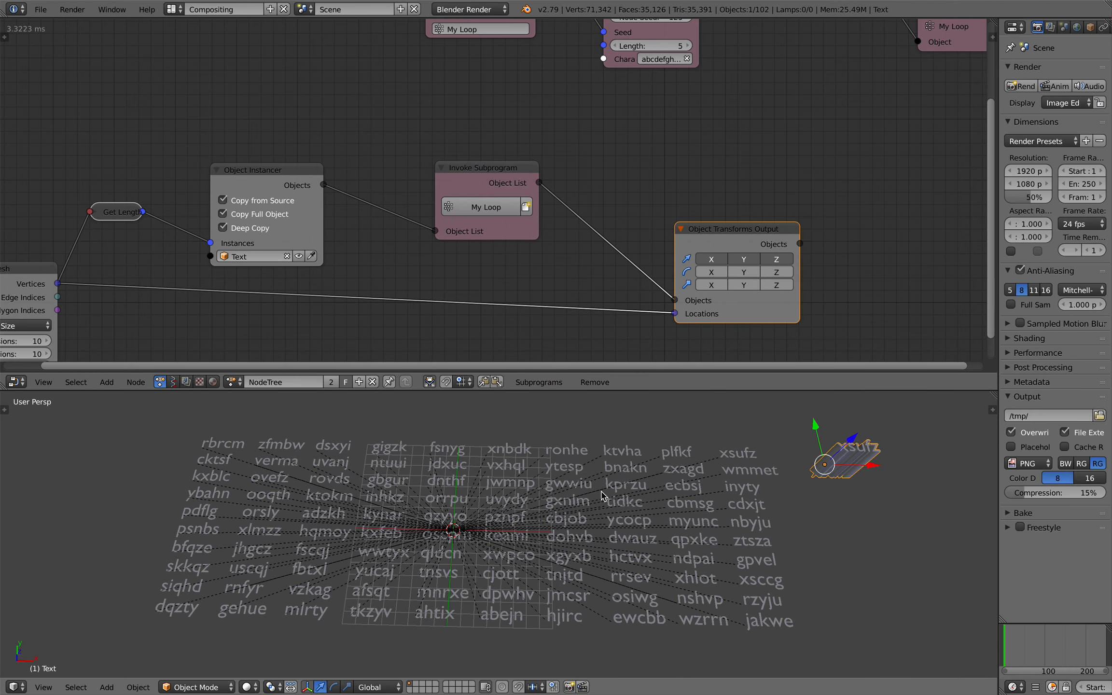
pyautogui.click(992, 410)
pyautogui.scroll(-3, 917, 546)
pyautogui.scroll(-1, 386, 535)
pyautogui.scroll(-10, 903, 533)
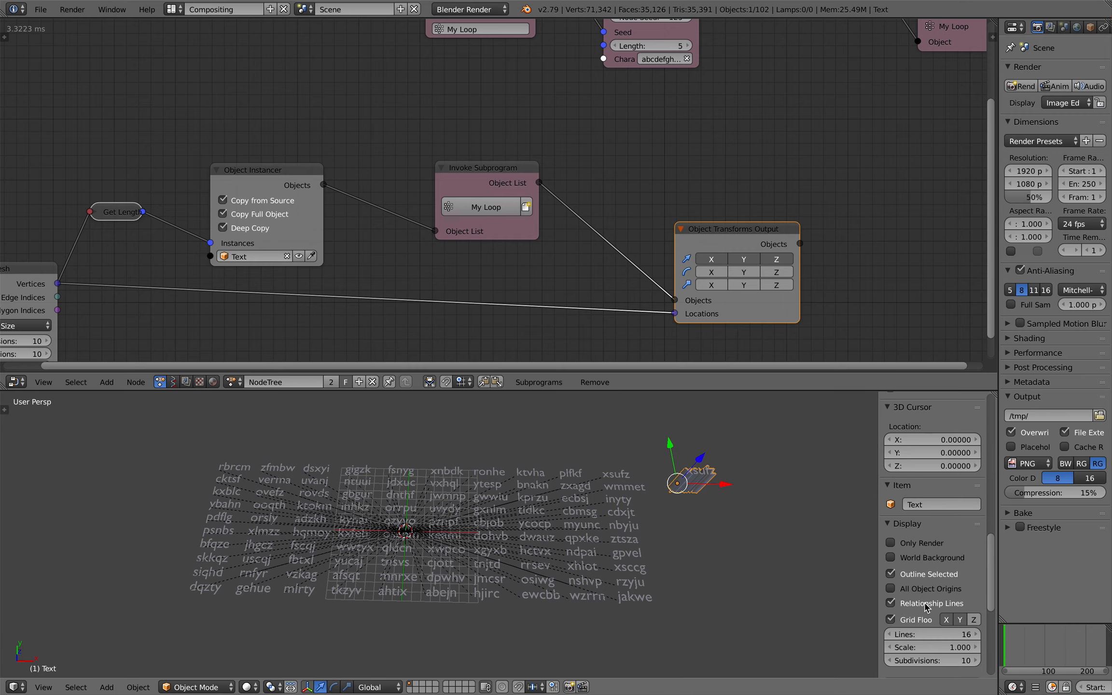
pyautogui.click(925, 607)
pyautogui.press('n')
pyautogui.scroll(2, 814, 549)
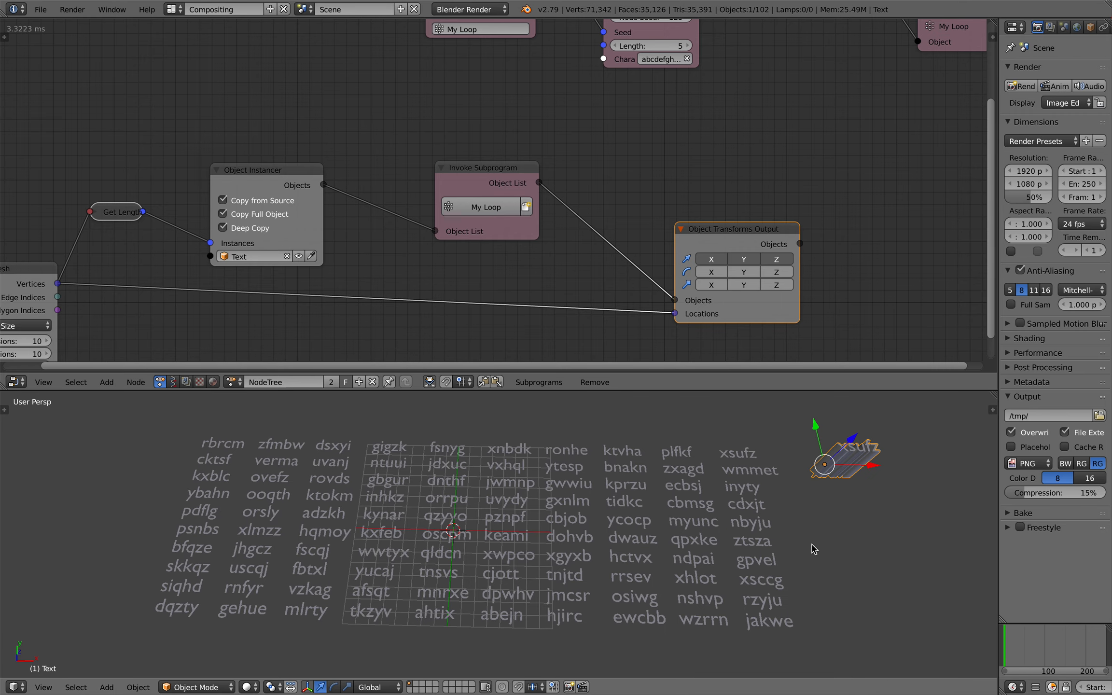
# Step: Enable the Extrude input on the loop's Text Object Output node and set it to 0.36
pyautogui.moveTo(724, 121); pyautogui.dragTo(564, 256, button='middle')
pyautogui.moveTo(502, 124); pyautogui.dragTo(492, 125)
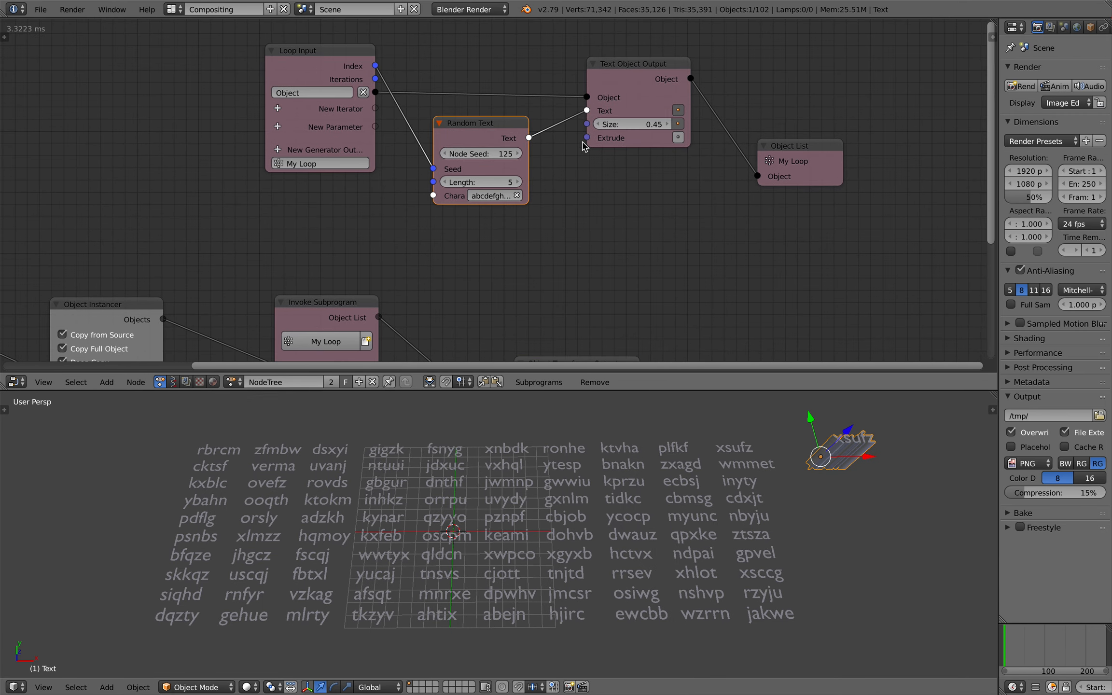
pyautogui.moveTo(584, 145); pyautogui.dragTo(580, 165, button='middle')
pyautogui.click(674, 159)
pyautogui.moveTo(642, 100); pyautogui.dragTo(656, 89)
pyautogui.moveTo(642, 148); pyautogui.dragTo(637, 201)
# Step: Add a Random Number node below the Text Object Output node of My Loop
pyautogui.hotkey('shift', 'a')
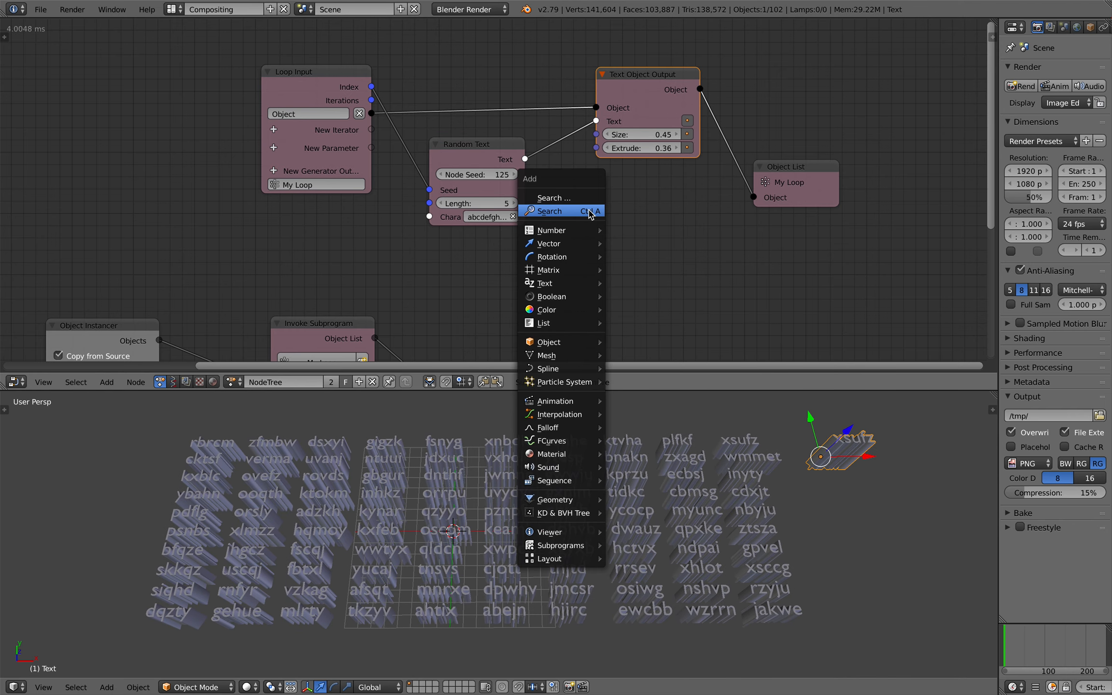
pyautogui.click(587, 210)
pyautogui.write('randomn')
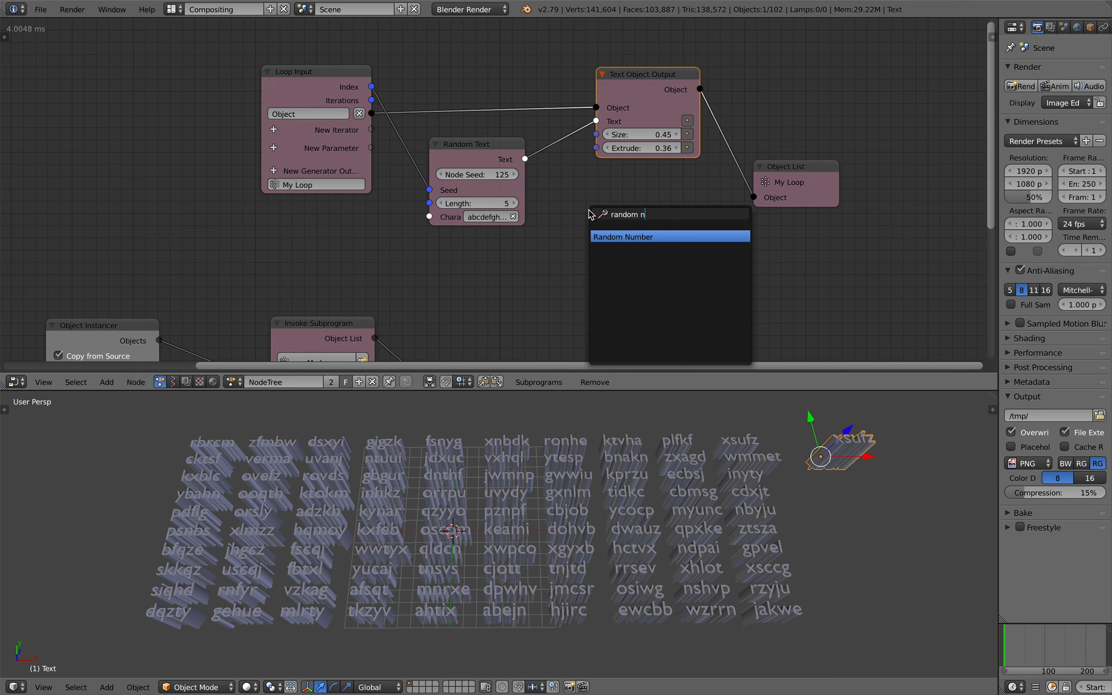
pyautogui.press('Return')
pyautogui.click(577, 194)
# Step: Connect Loop Input's Index to the new Random Number's Seed and its Number output to Text Object Output's Extrude
pyautogui.moveTo(372, 88); pyautogui.dragTo(574, 243)
pyautogui.moveTo(666, 213); pyautogui.dragTo(699, 193)
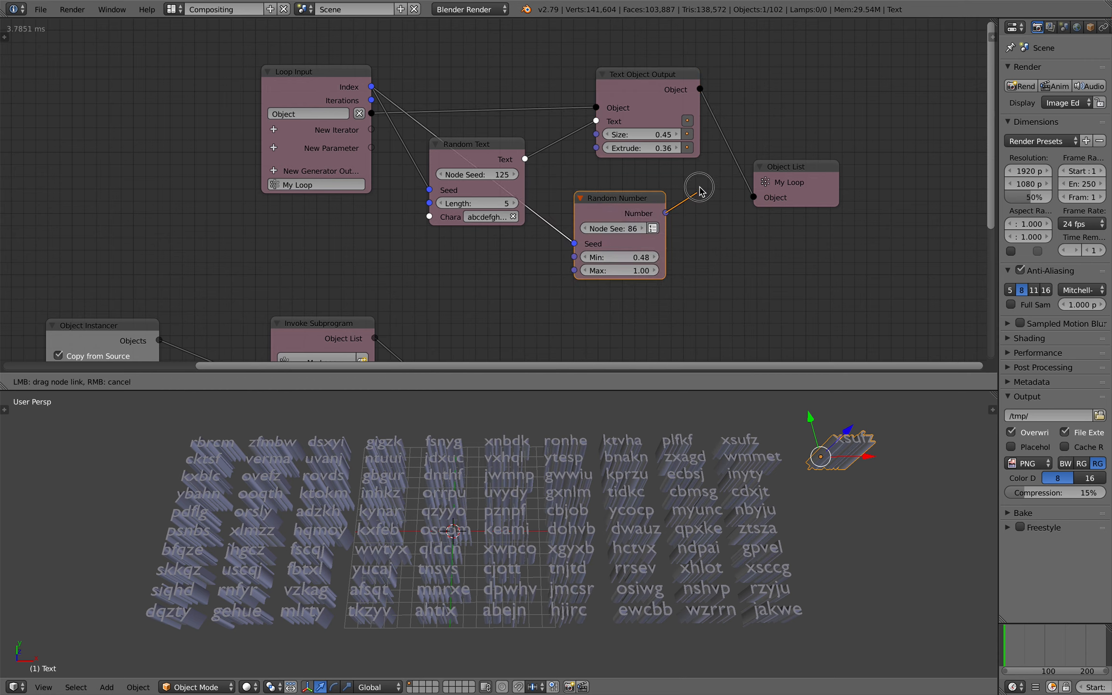
pyautogui.moveTo(609, 148); pyautogui.dragTo(597, 147)
# Step: Set the loop's Random Number node to Min 1.14, Max 3.58 and Node Seed 116
pyautogui.moveTo(619, 257); pyautogui.dragTo(644, 271)
pyautogui.moveTo(622, 258); pyautogui.dragTo(650, 270)
pyautogui.moveTo(622, 228); pyautogui.dragTo(637, 228)
pyautogui.moveTo(800, 470); pyautogui.dragTo(650, 508, button='middle')
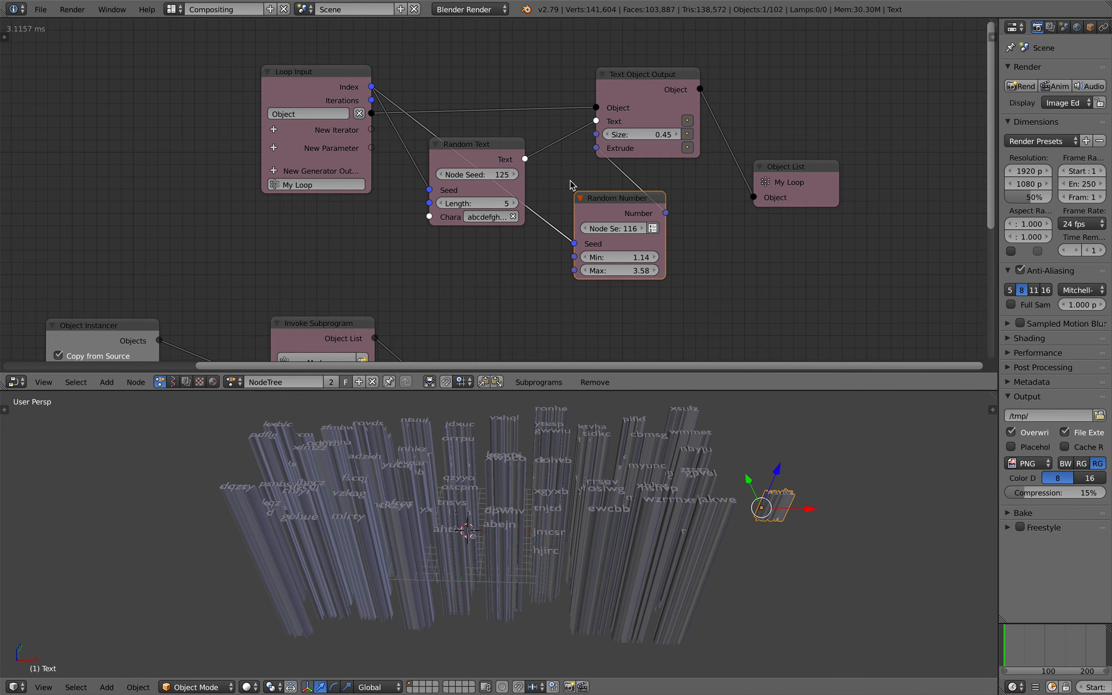
# Step: Move the loop's Text Object Output and Object List nodes farther along the chain and save the file
pyautogui.moveTo(625, 96); pyautogui.dragTo(715, 132)
pyautogui.moveTo(794, 164); pyautogui.dragTo(899, 214)
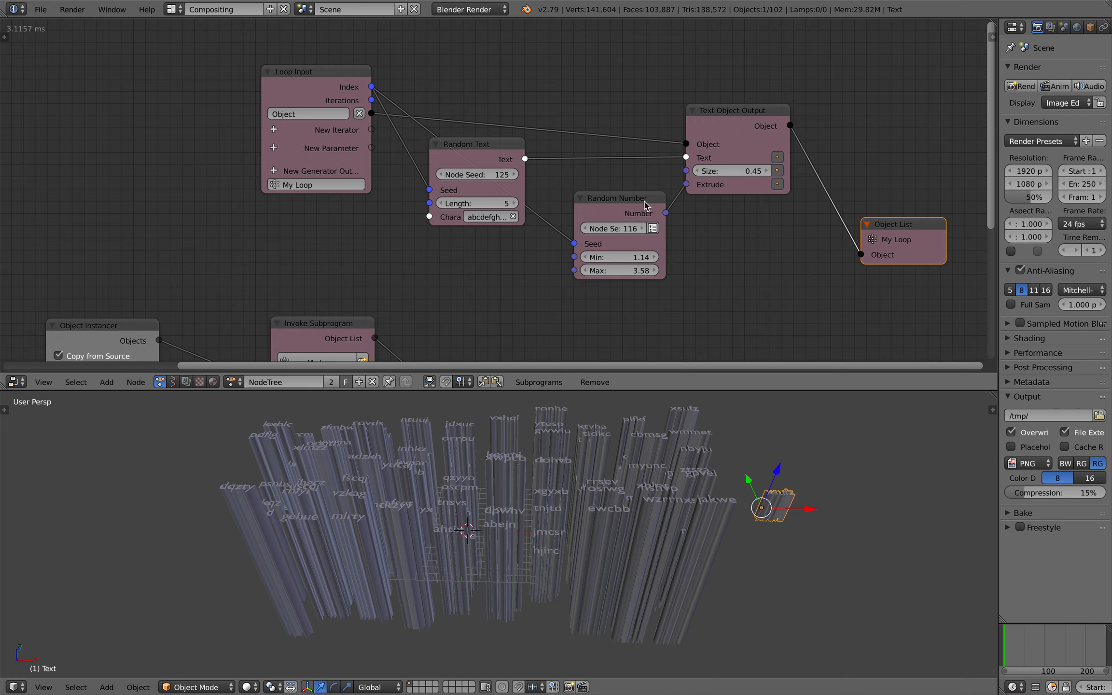
pyautogui.scroll(-2, 644, 206)
pyautogui.moveTo(522, 540); pyautogui.dragTo(325, 570, button='middle')
pyautogui.hotkey('ctrl', 's')
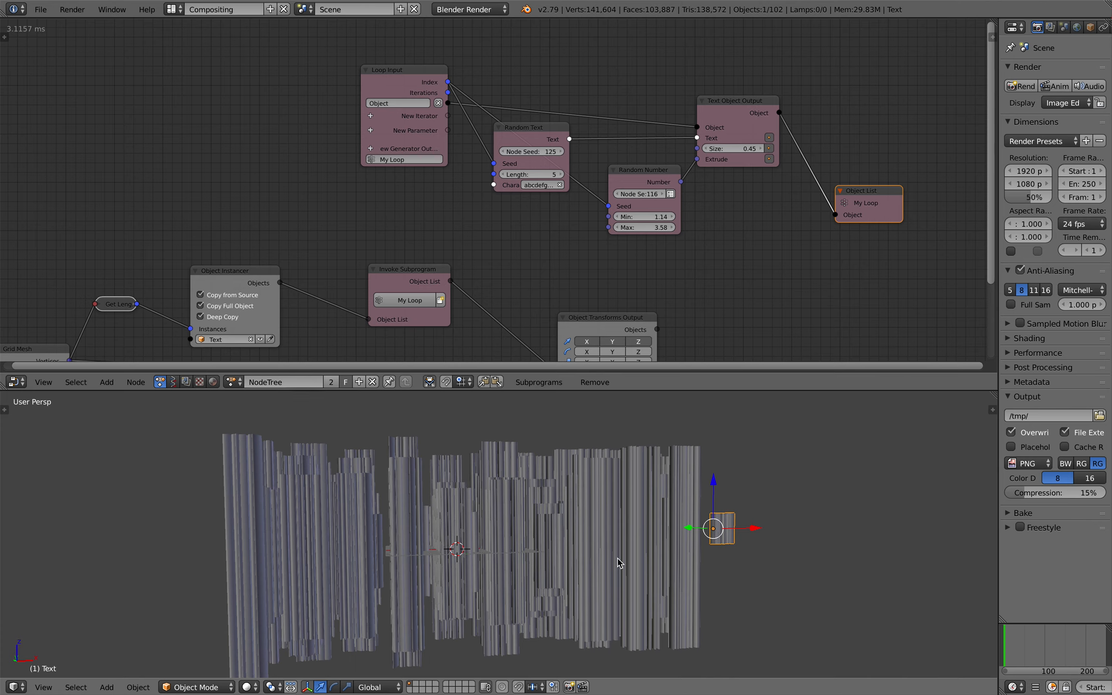
pyautogui.moveTo(358, 541); pyautogui.dragTo(316, 563, button='middle')
pyautogui.moveTo(484, 551); pyautogui.dragTo(445, 566, button='middle')
pyautogui.moveTo(447, 497); pyautogui.dragTo(453, 502, button='middle')
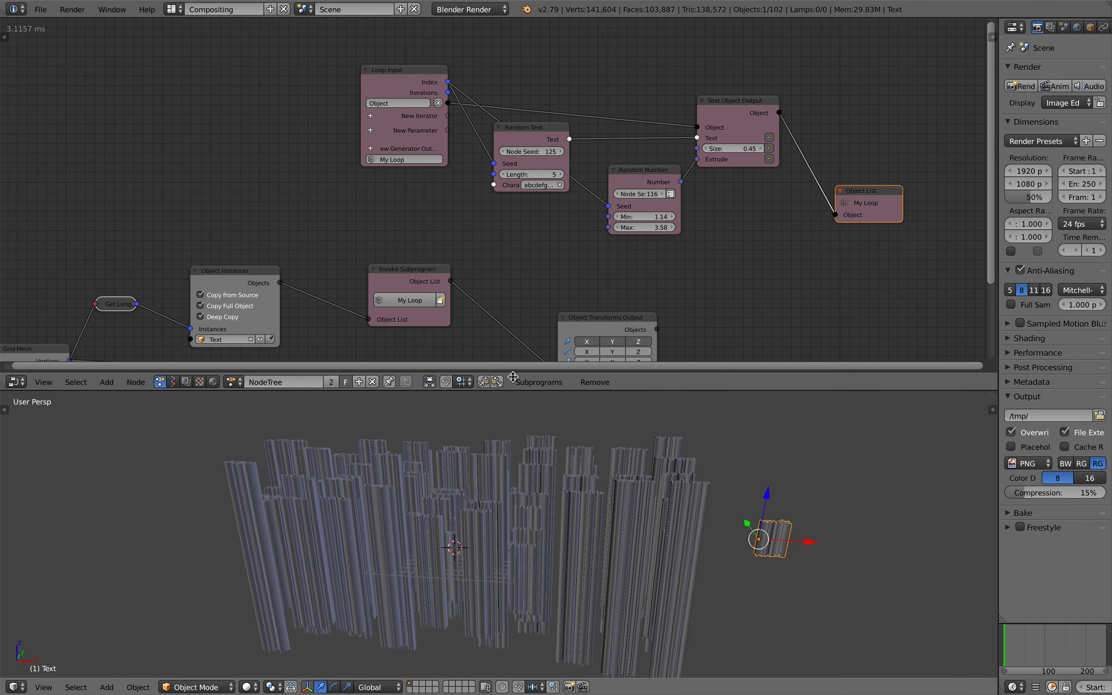
pyautogui.moveTo(549, 332); pyautogui.dragTo(555, 318, button='middle')
pyautogui.scroll(1, 642, 186)
pyautogui.click(644, 164)
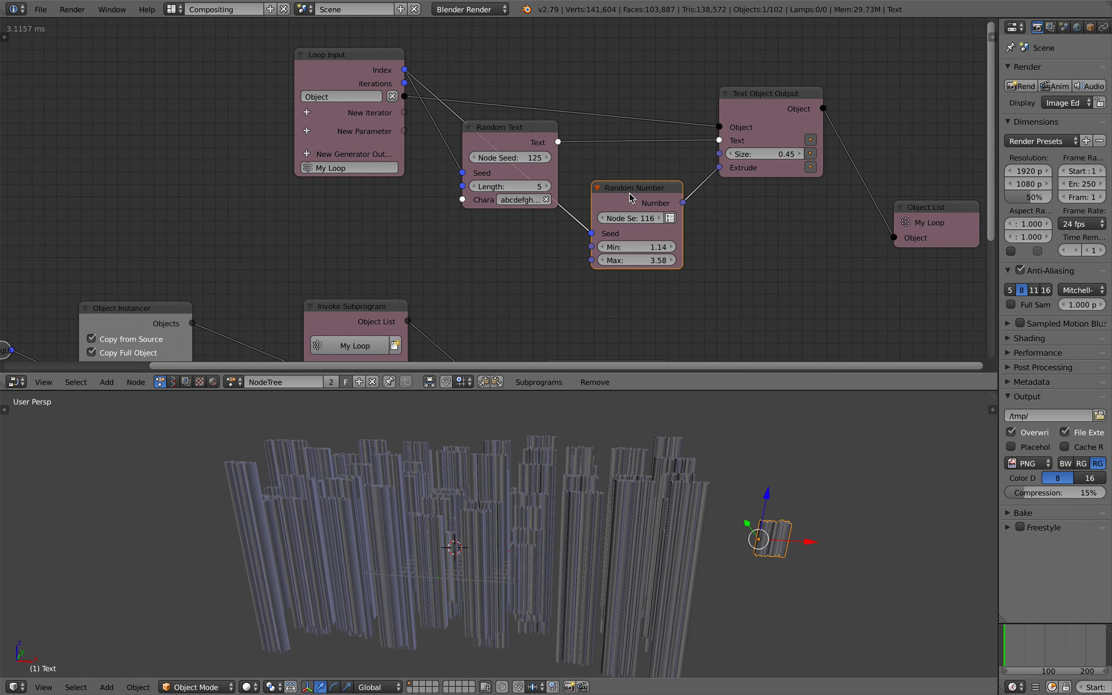
pyautogui.moveTo(619, 192); pyautogui.dragTo(602, 206, button='middle')
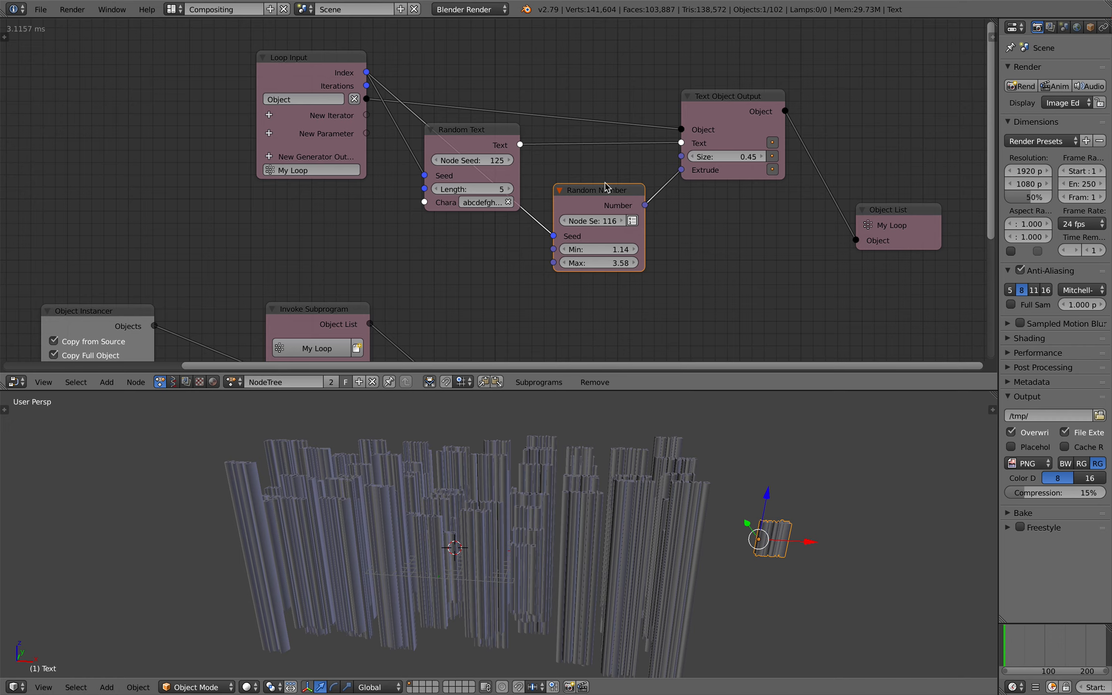
# Step: Tidy the main chain by shifting the Grid Mesh, Object Instancer and Invoke Subprogram nodes
pyautogui.moveTo(410, 258); pyautogui.dragTo(454, 152, button='middle')
pyautogui.scroll(-1, 454, 152)
pyautogui.moveTo(167, 240); pyautogui.dragTo(417, 209, button='middle')
pyautogui.moveTo(237, 260); pyautogui.dragTo(193, 257)
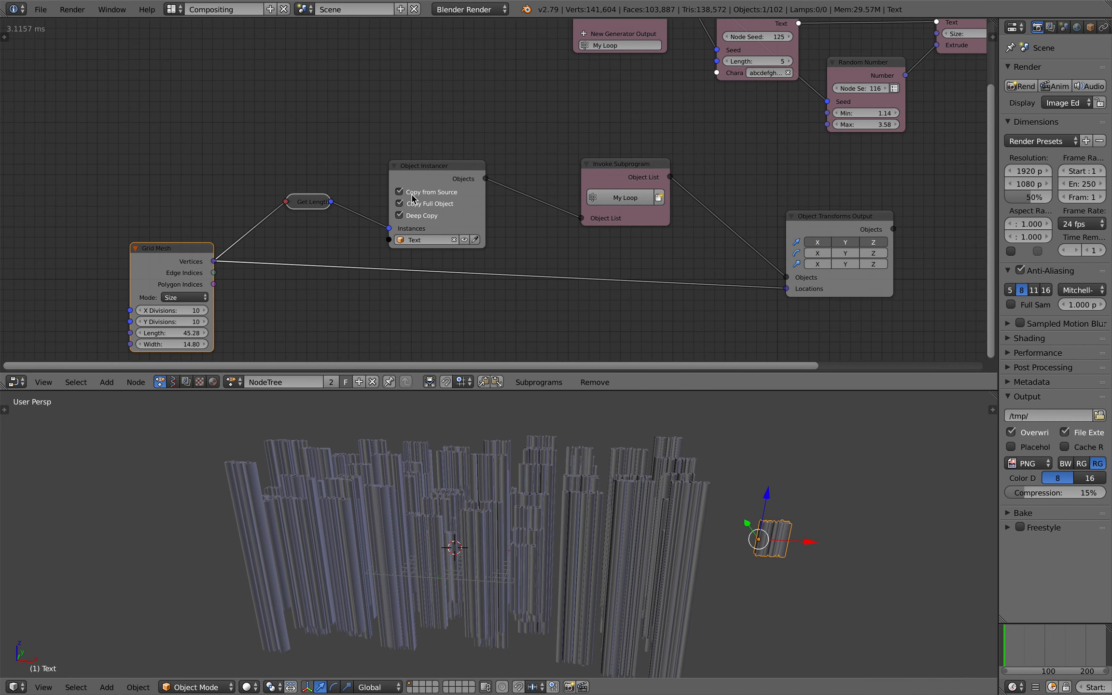
pyautogui.moveTo(427, 177); pyautogui.dragTo(401, 181)
pyautogui.moveTo(601, 180); pyautogui.dragTo(535, 188)
pyautogui.moveTo(601, 152); pyautogui.dragTo(523, 213, button='middle')
pyautogui.moveTo(512, 42); pyautogui.dragTo(417, 125, button='middle')
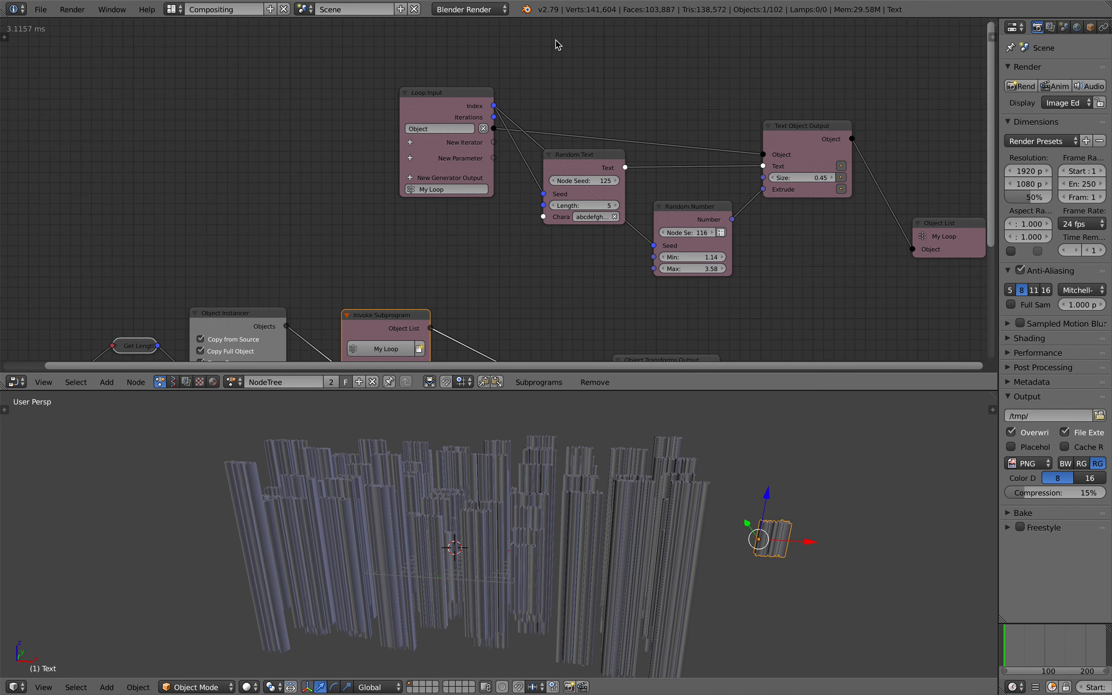
# Step: Move the loop's Random Number node directly beneath its Random Text node
pyautogui.moveTo(724, 234); pyautogui.dragTo(675, 186, button='middle')
pyautogui.click(623, 325)
pyautogui.moveTo(624, 324); pyautogui.dragTo(666, 239, button='middle')
pyautogui.scroll(1, 628, 191)
pyautogui.moveTo(627, 190); pyautogui.dragTo(600, 253, button='middle')
pyautogui.moveTo(724, 171); pyautogui.dragTo(597, 215)
pyautogui.moveTo(577, 179); pyautogui.dragTo(581, 194, button='middle')
pyautogui.moveTo(454, 183); pyautogui.dragTo(243, 182, button='middle')
# Step: Add a Float List generator output to My Loop and place it beneath the Object List node
pyautogui.click(197, 146)
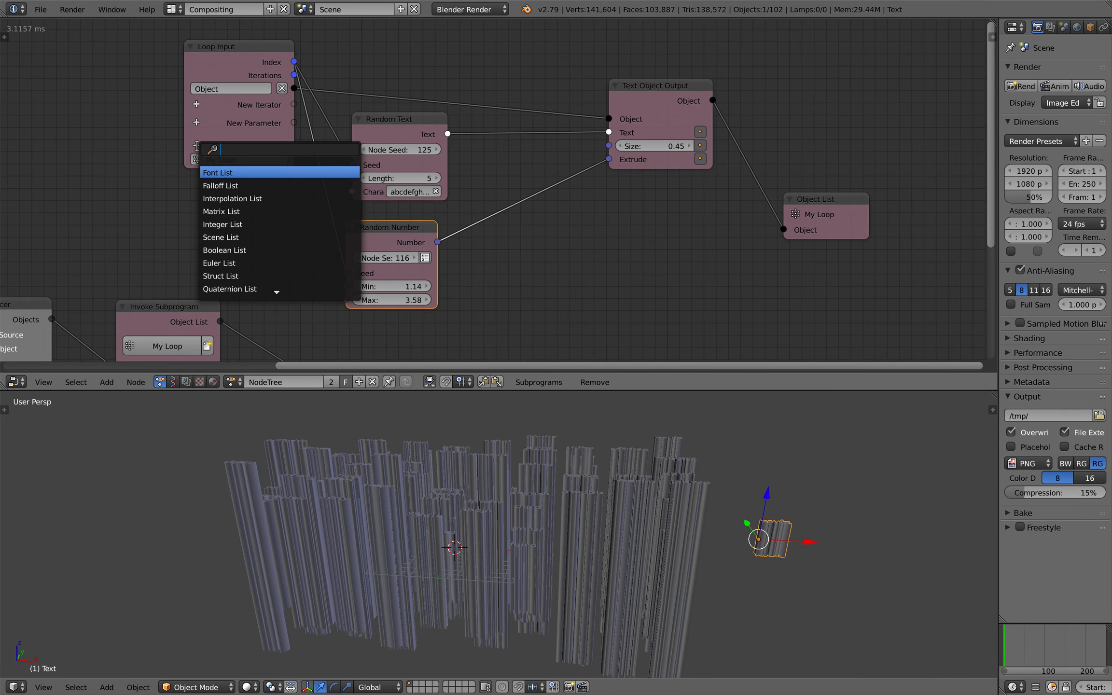
pyautogui.press('Escape')
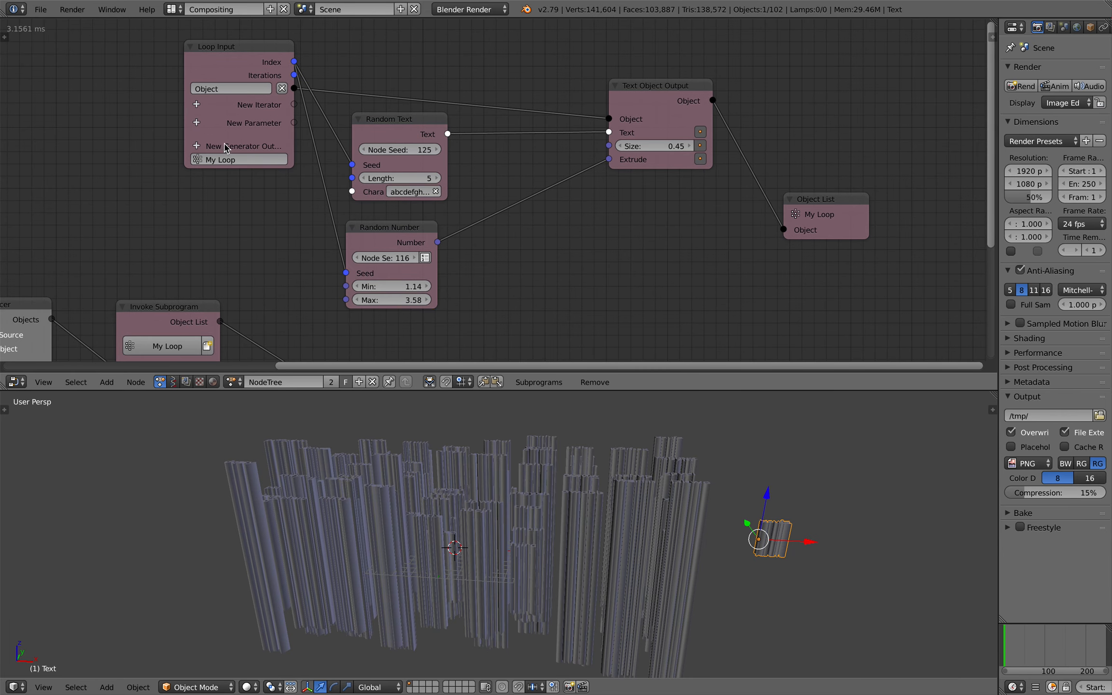
pyautogui.click(197, 147)
pyautogui.write('flo;')
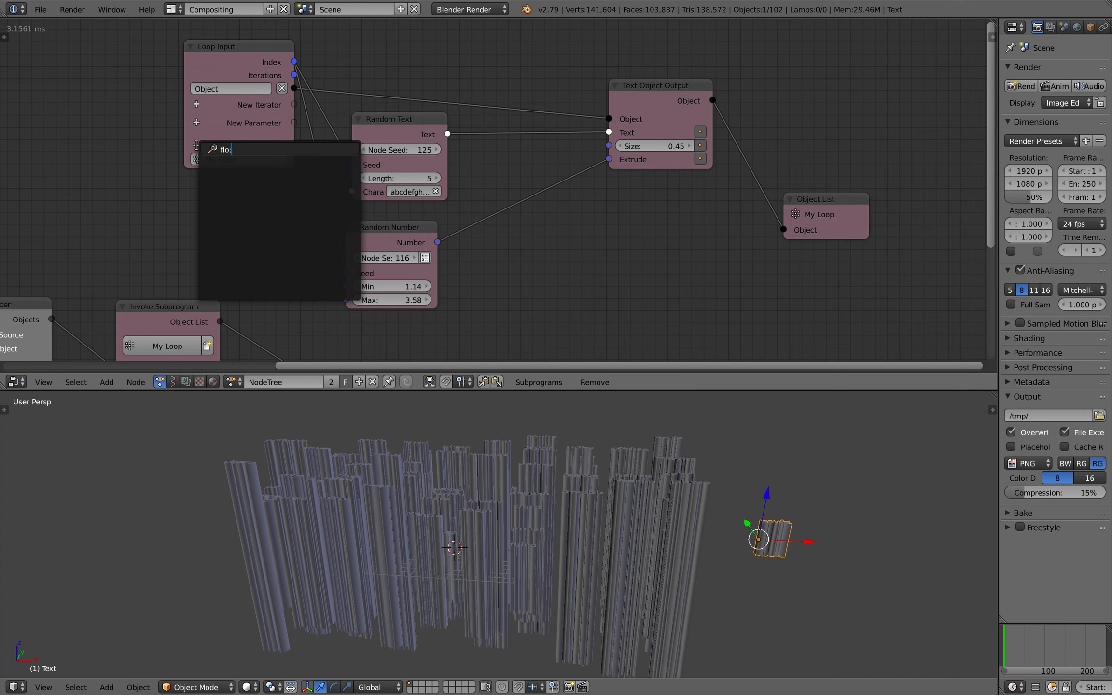
pyautogui.press('BackSpace')
pyautogui.press('Return')
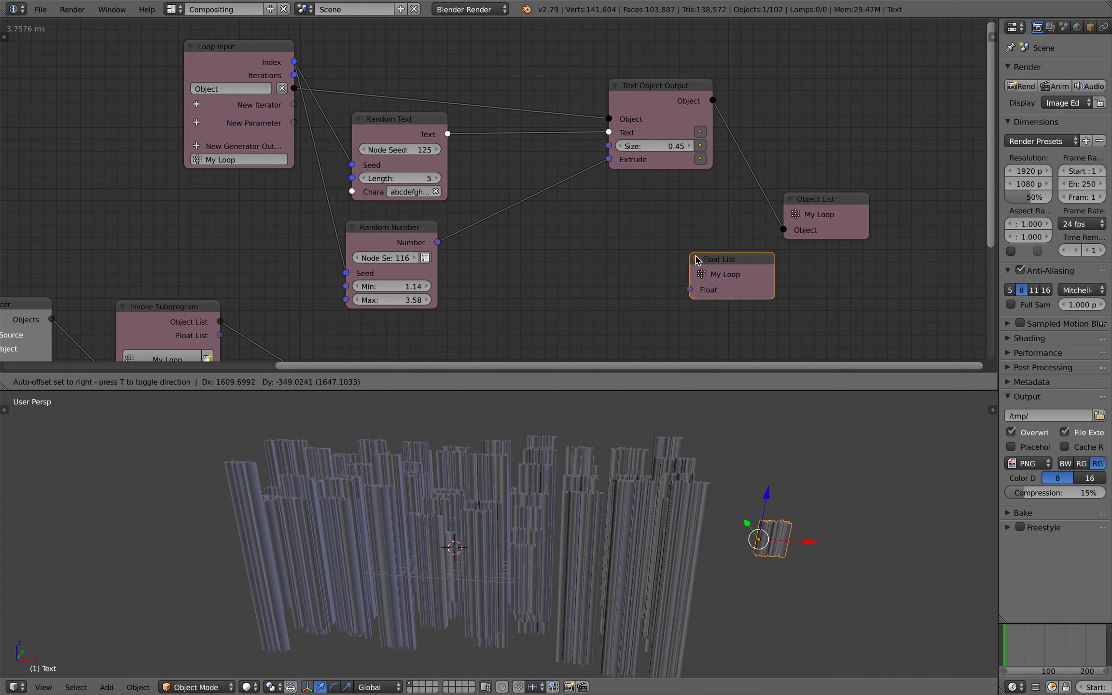
pyautogui.click(749, 227)
pyautogui.moveTo(822, 217); pyautogui.dragTo(796, 159)
pyautogui.moveTo(757, 260); pyautogui.dragTo(812, 225)
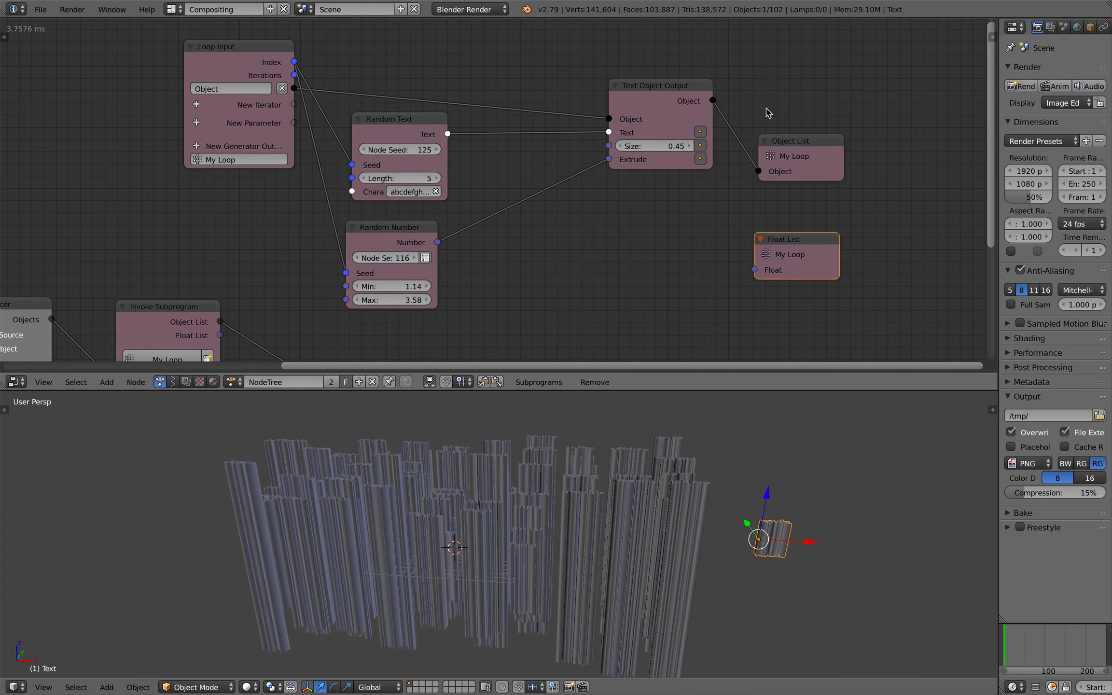
pyautogui.moveTo(806, 258); pyautogui.dragTo(816, 248, button='middle')
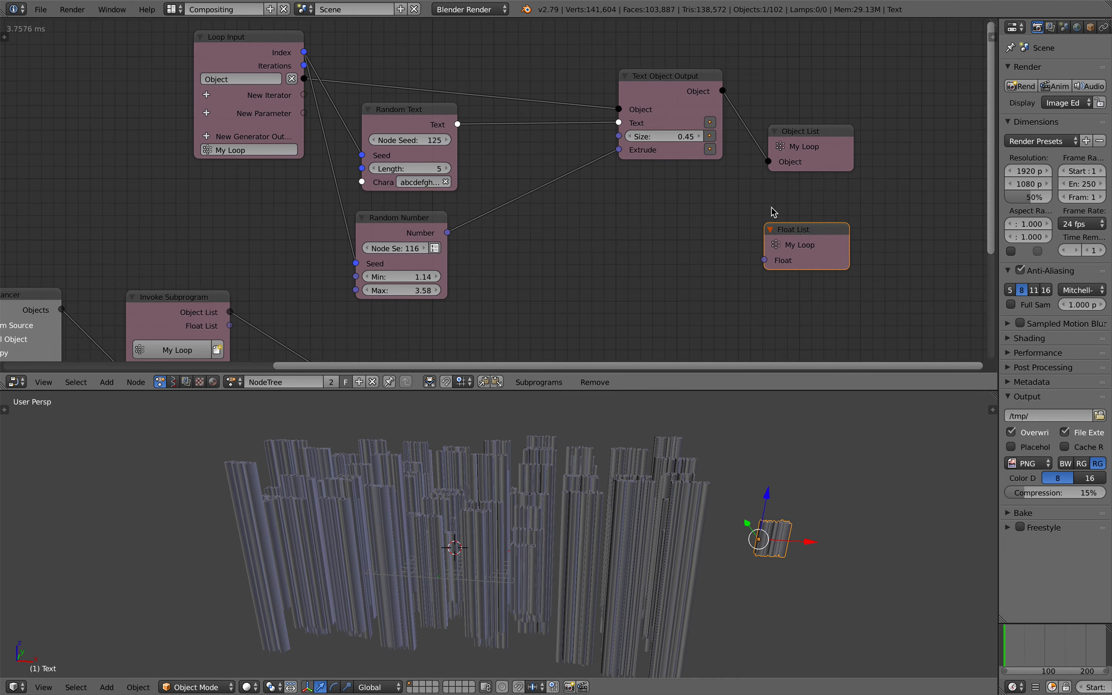
# Step: Connect the Random Number node's Number output to the Float input of the loop's Float List node
pyautogui.moveTo(437, 231); pyautogui.dragTo(763, 259)
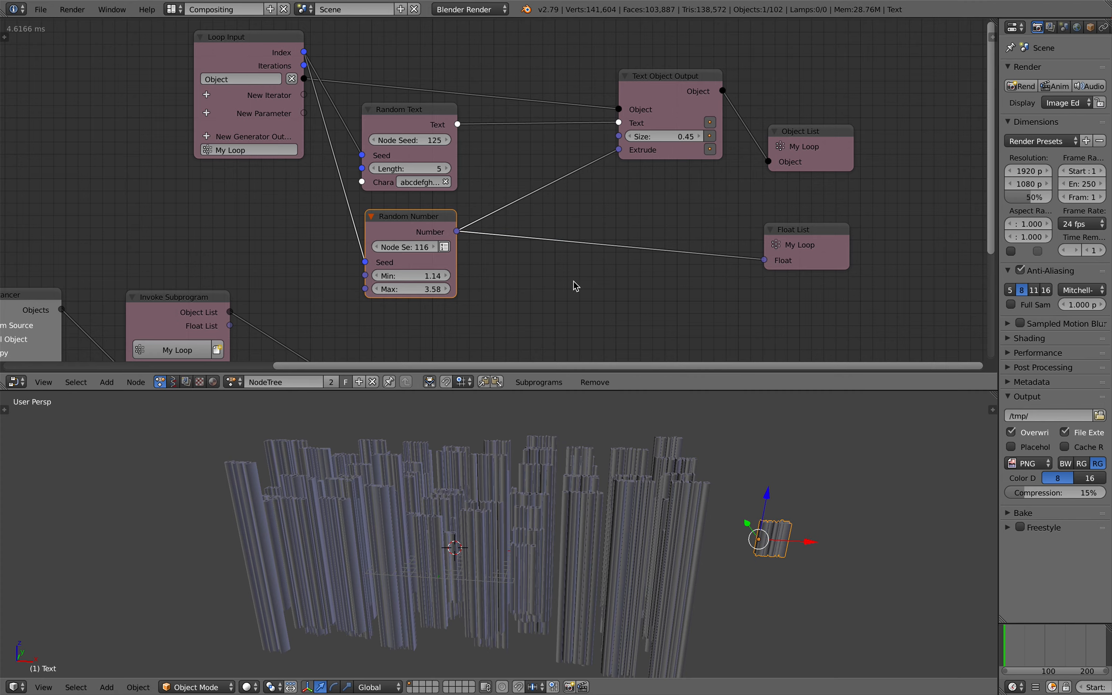
# Step: Spread out the main chain by moving the Object Transforms Output node farther along and the Grid Mesh node lower
pyautogui.moveTo(495, 315); pyautogui.dragTo(578, 211, button='middle')
pyautogui.moveTo(451, 251); pyautogui.dragTo(526, 165, button='middle')
pyautogui.moveTo(387, 137); pyautogui.dragTo(397, 152)
pyautogui.scroll(-1, 526, 212)
pyautogui.moveTo(526, 212); pyautogui.dragTo(583, 195, button='middle')
pyautogui.moveTo(689, 172); pyautogui.dragTo(739, 170)
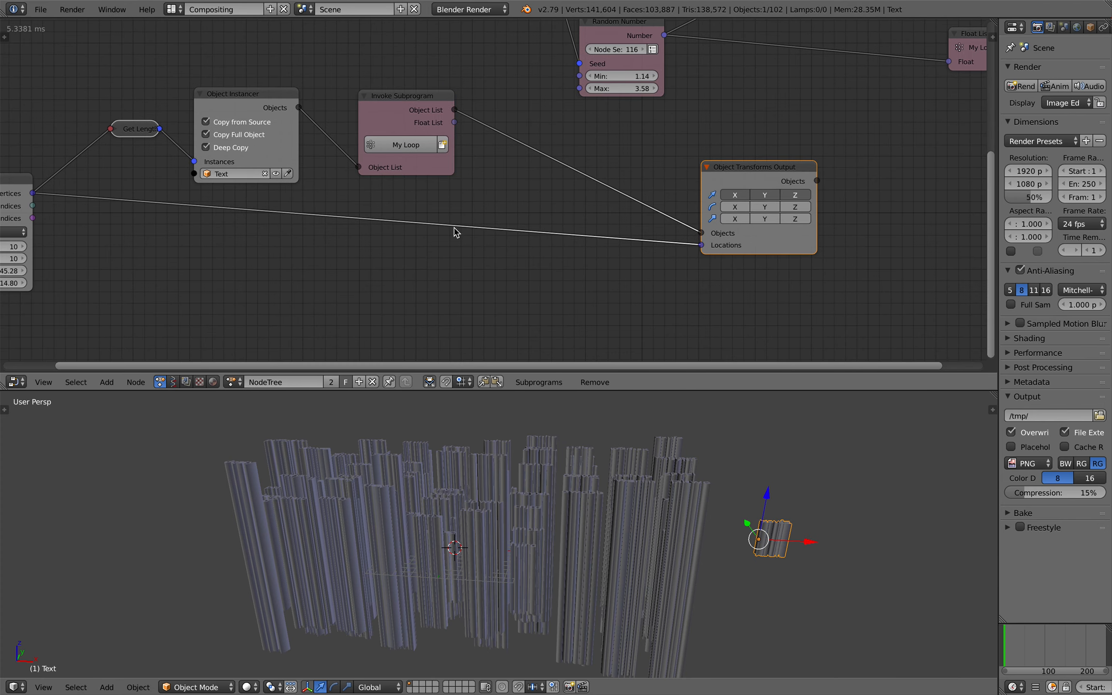
pyautogui.moveTo(437, 229); pyautogui.dragTo(555, 215, button='middle')
pyautogui.moveTo(119, 165); pyautogui.dragTo(109, 200)
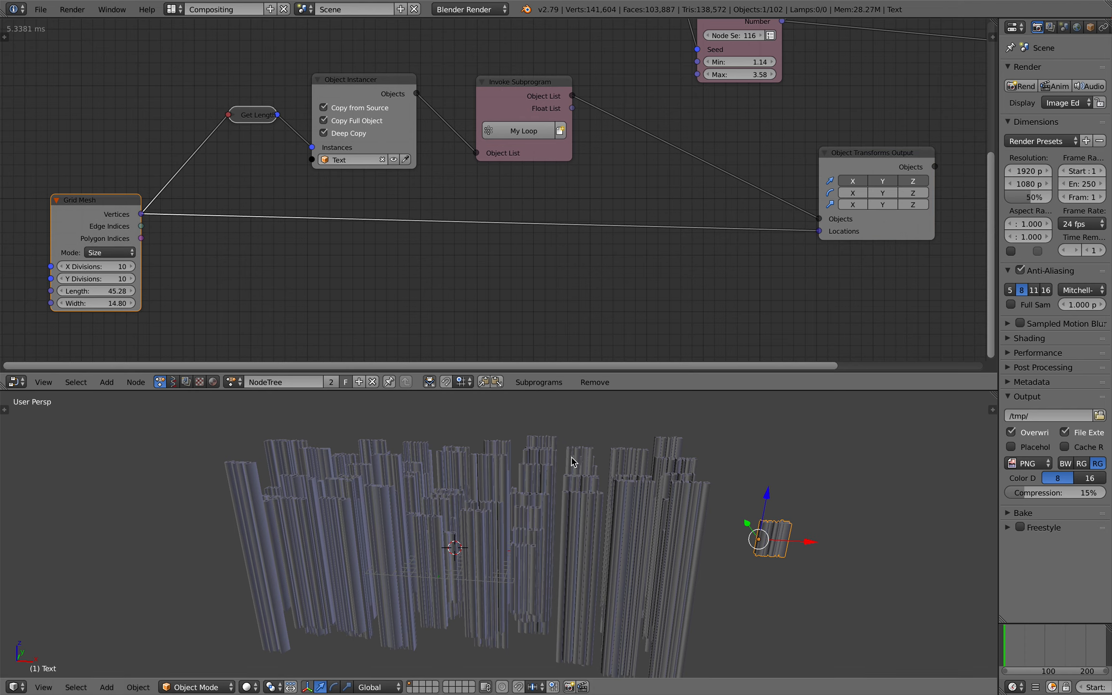
# Step: Insert an Offset Vectors node on the link between Grid Mesh's Vertices and Object Transforms Output's Locations
pyautogui.hotkey('ctrl', 'a')
pyautogui.write('offset')
pyautogui.press('Down')
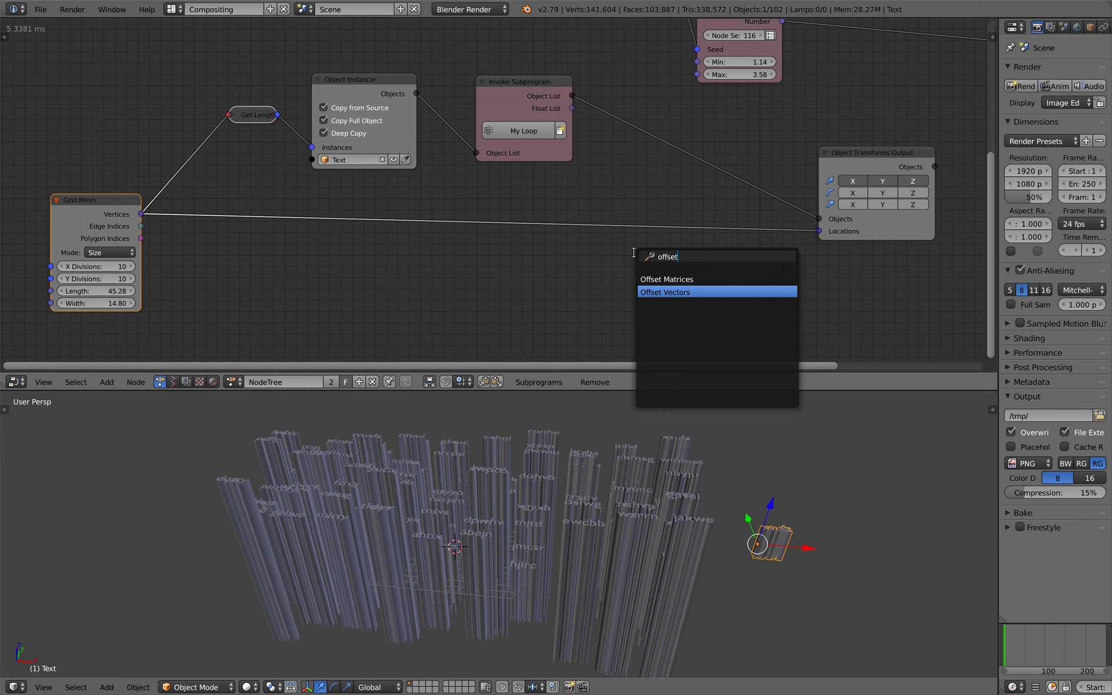
pyautogui.press('Return')
pyautogui.click(637, 195)
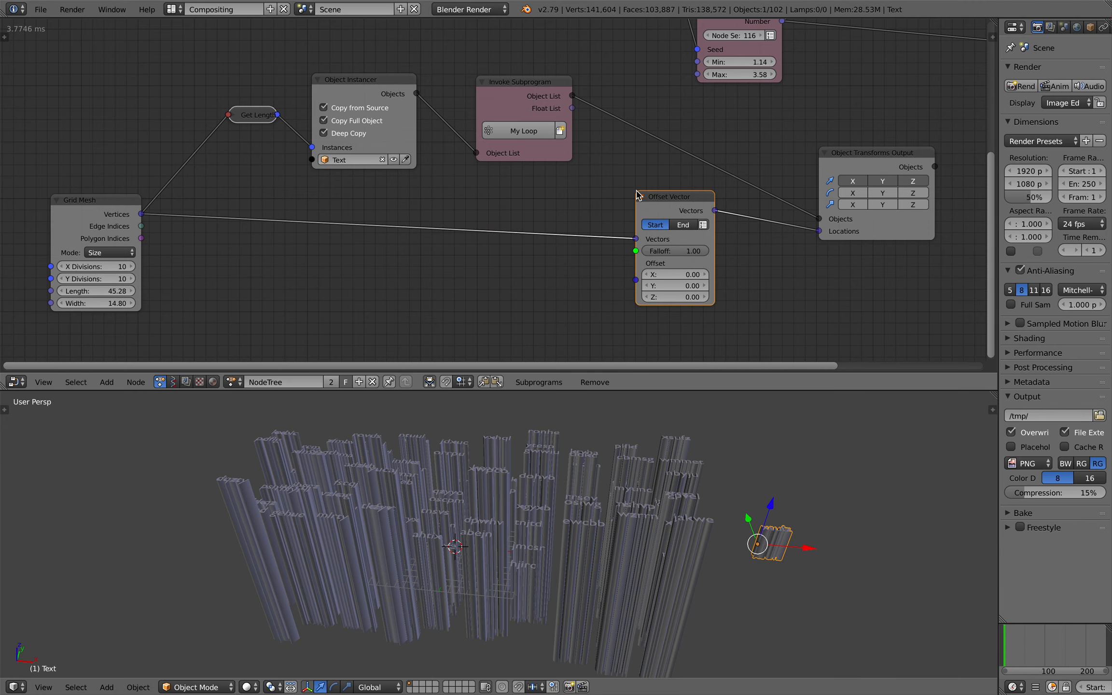
pyautogui.scroll(2, 686, 215)
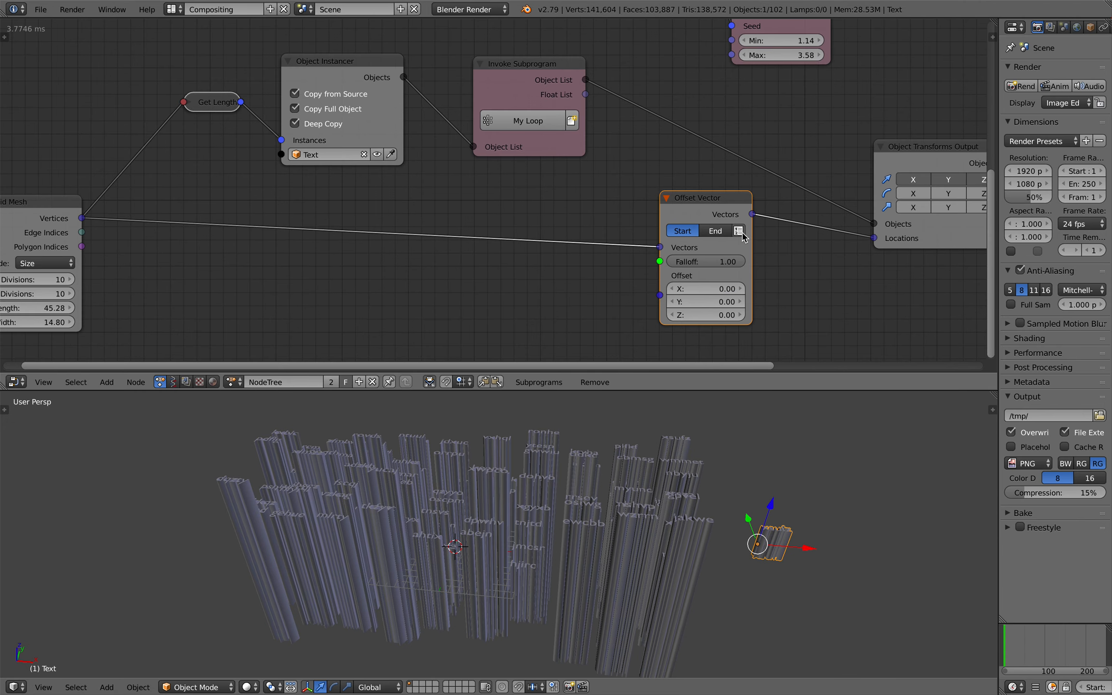
# Step: Switch the Offset Vector node from a vector list to a single vector and save the file
pyautogui.click(738, 230)
pyautogui.keyDown('shift'); pyautogui.scroll(-1, 690, 230); pyautogui.keyUp('shift')
pyautogui.hotkey('ctrl', 's')
pyautogui.click(690, 219)
pyautogui.scroll(-2, 233, 191)
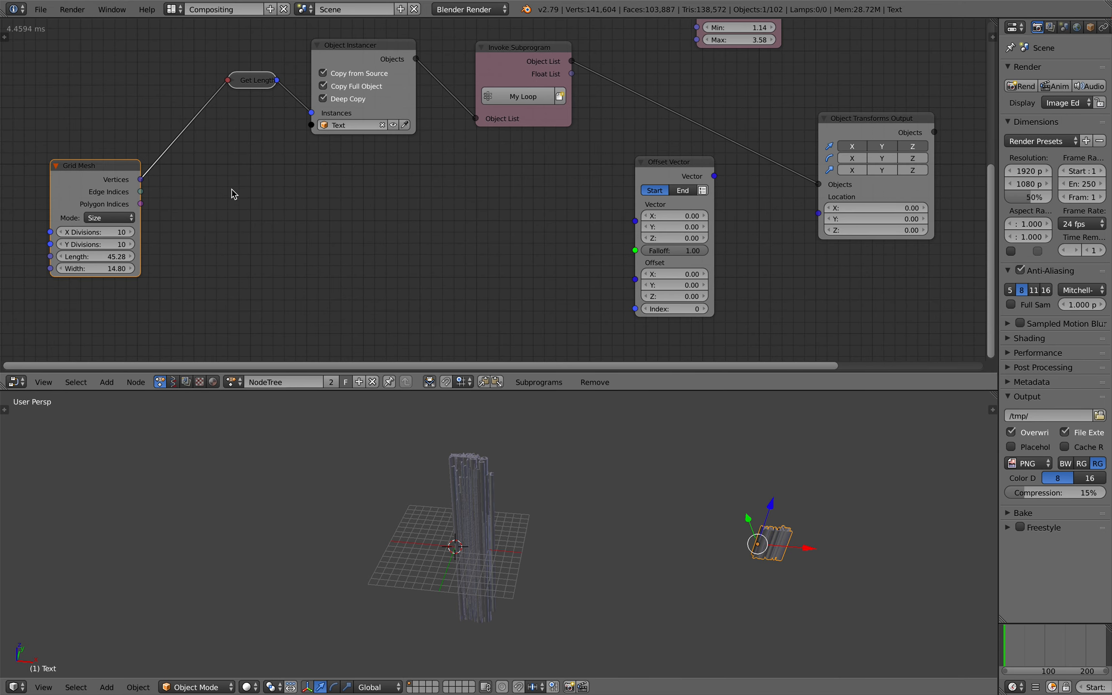
# Step: Try to connect Grid Mesh's Vertices output to the Offset Vector node's single Vector input
pyautogui.moveTo(111, 179); pyautogui.dragTo(710, 195)
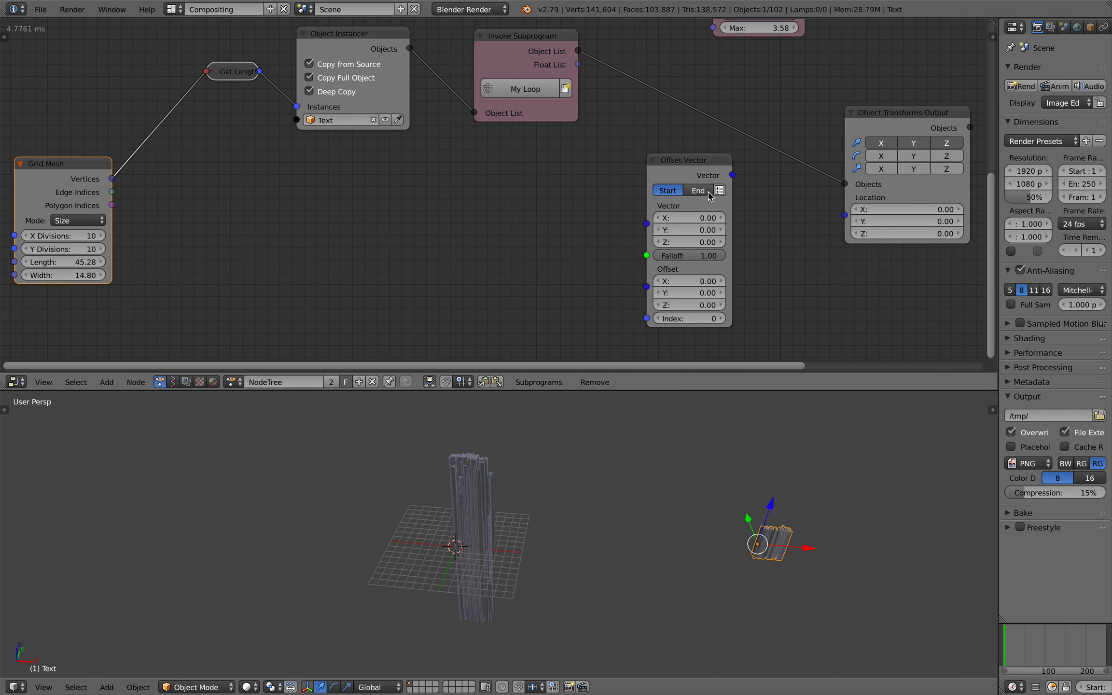
pyautogui.moveTo(649, 227); pyautogui.dragTo(114, 180)
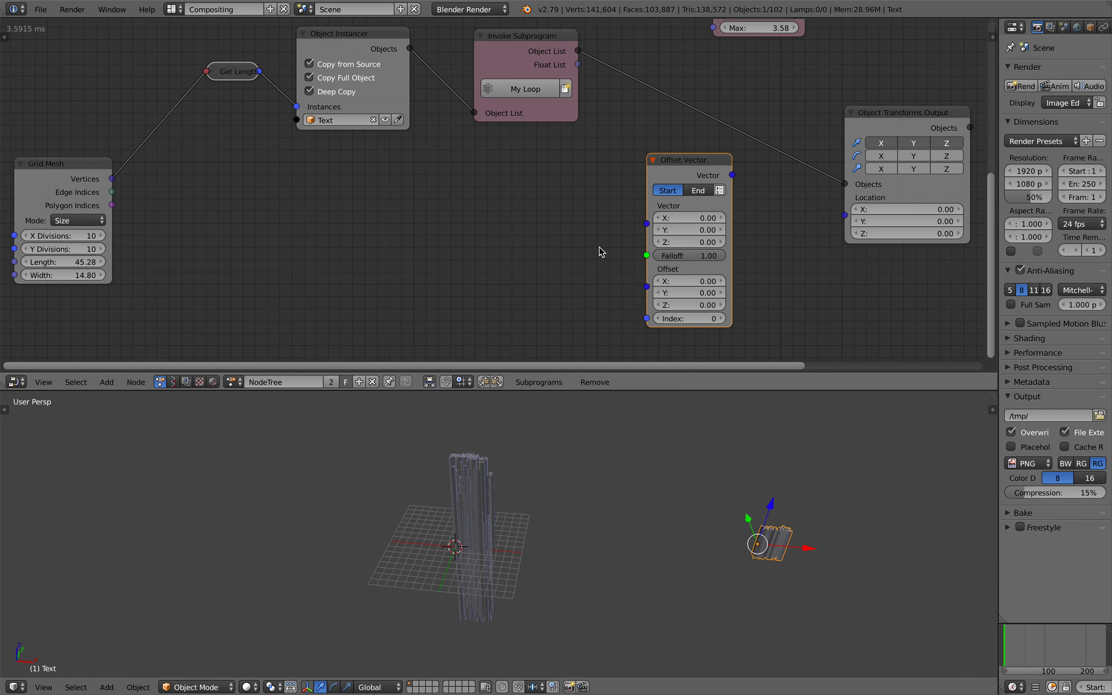
# Step: Try to feed the Grid Mesh vertices into the Offset Vector node with its vector input switched to a list
pyautogui.click(719, 190)
pyautogui.click(719, 190)
pyautogui.click(719, 191)
pyautogui.click(719, 191)
pyautogui.click(719, 190)
pyautogui.moveTo(646, 205); pyautogui.dragTo(112, 179)
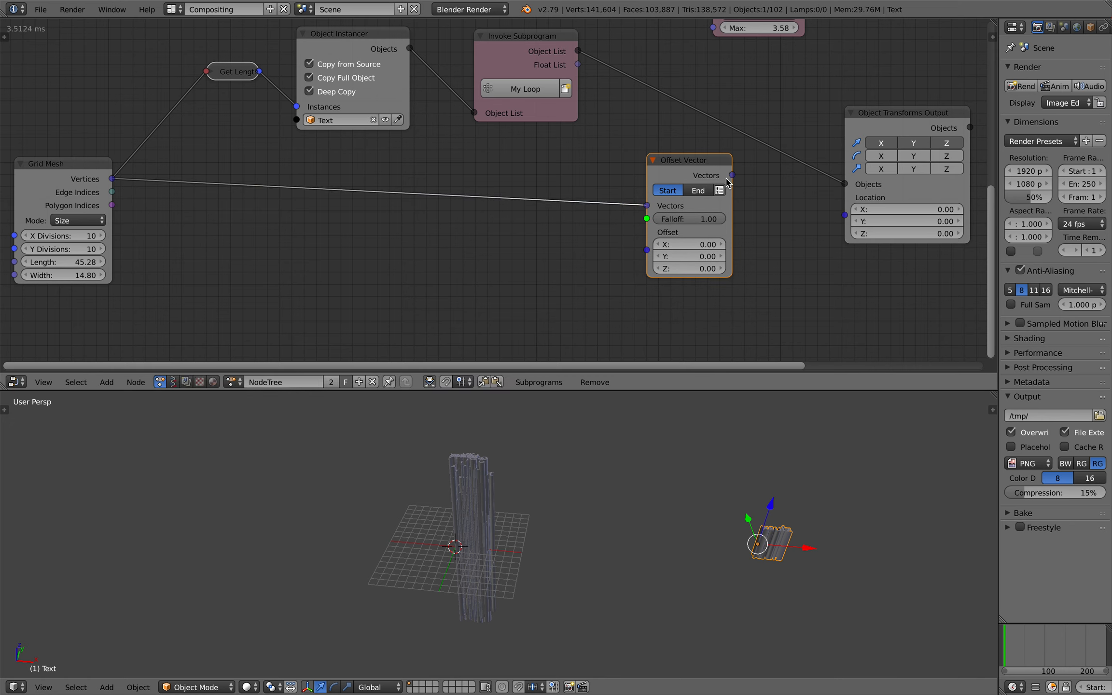
pyautogui.click(720, 191)
pyautogui.moveTo(646, 224); pyautogui.dragTo(112, 179)
# Step: Add a Random Vector node beside the Offset Vector node and switch it to output a list of vectors
pyautogui.hotkey('ctrl', 'a')
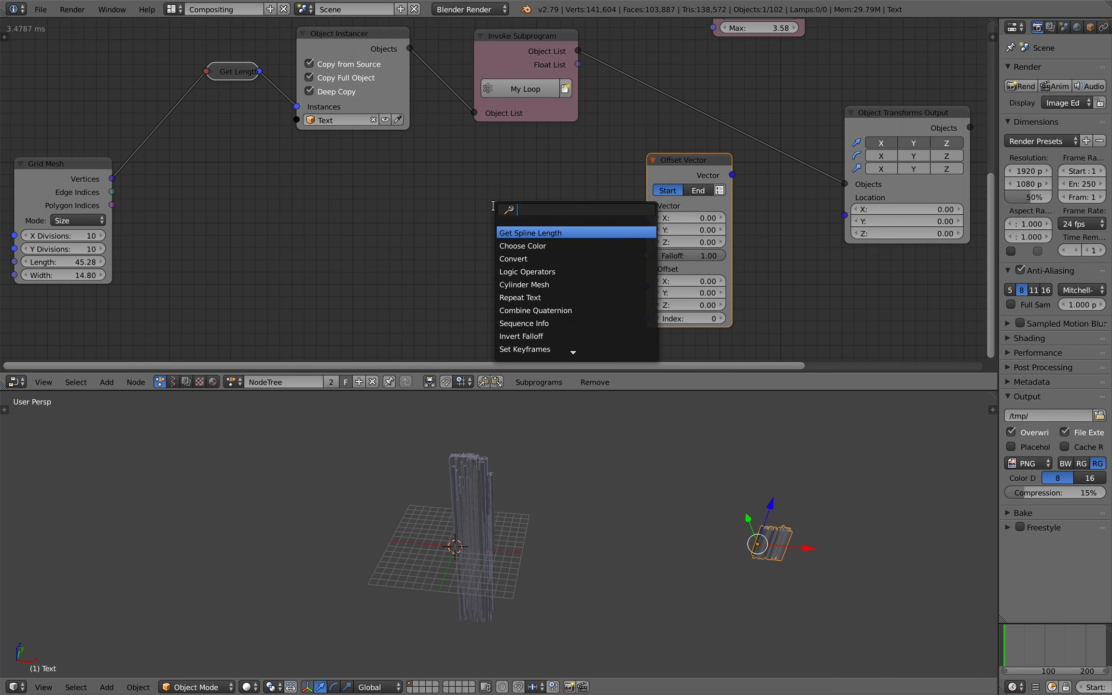
pyautogui.write('random vector')
pyautogui.press('Return')
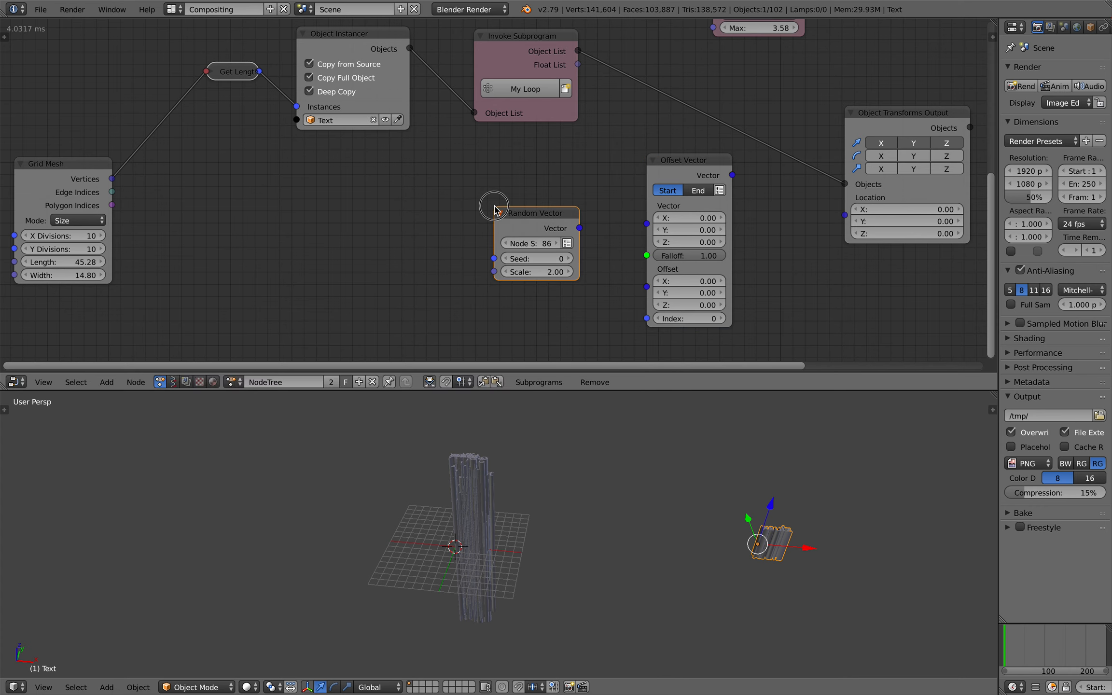
pyautogui.click(572, 245)
pyautogui.press('g')
pyautogui.click(611, 284)
# Step: Try to link the Random Vector output to the Offset Vector inputs, and move Random Vector further away from it
pyautogui.moveTo(608, 274); pyautogui.dragTo(645, 298)
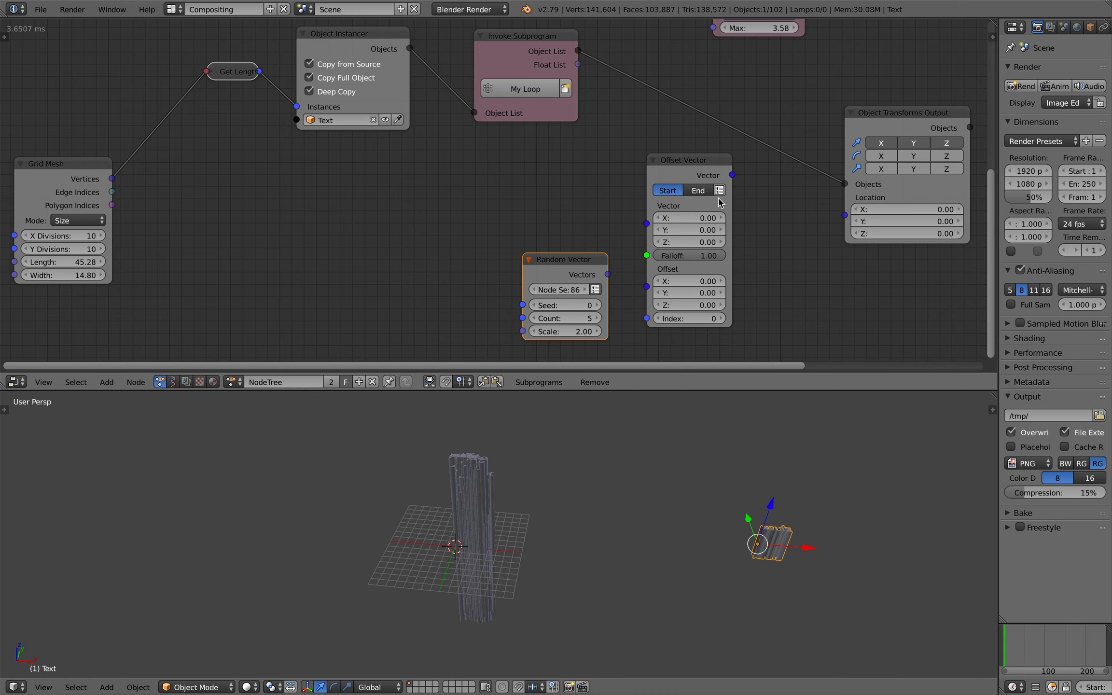
pyautogui.moveTo(647, 287); pyautogui.dragTo(648, 226)
pyautogui.moveTo(607, 274); pyautogui.dragTo(609, 276)
pyautogui.moveTo(655, 227); pyautogui.dragTo(651, 228)
pyautogui.moveTo(575, 261); pyautogui.dragTo(498, 275)
pyautogui.moveTo(581, 222); pyautogui.dragTo(584, 246, button='middle')
# Step: Try to connect the float list of the My Loop Invoke Subprogram node to the Offset Vector's vector input
pyautogui.moveTo(570, 110); pyautogui.dragTo(638, 258)
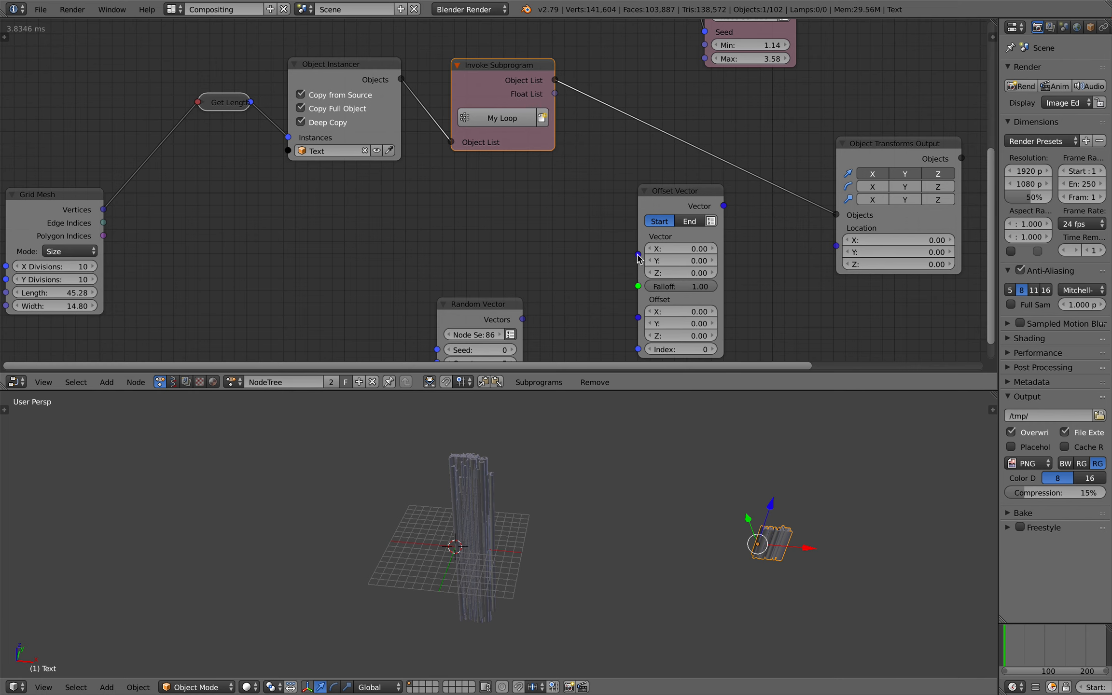
pyautogui.click(685, 206)
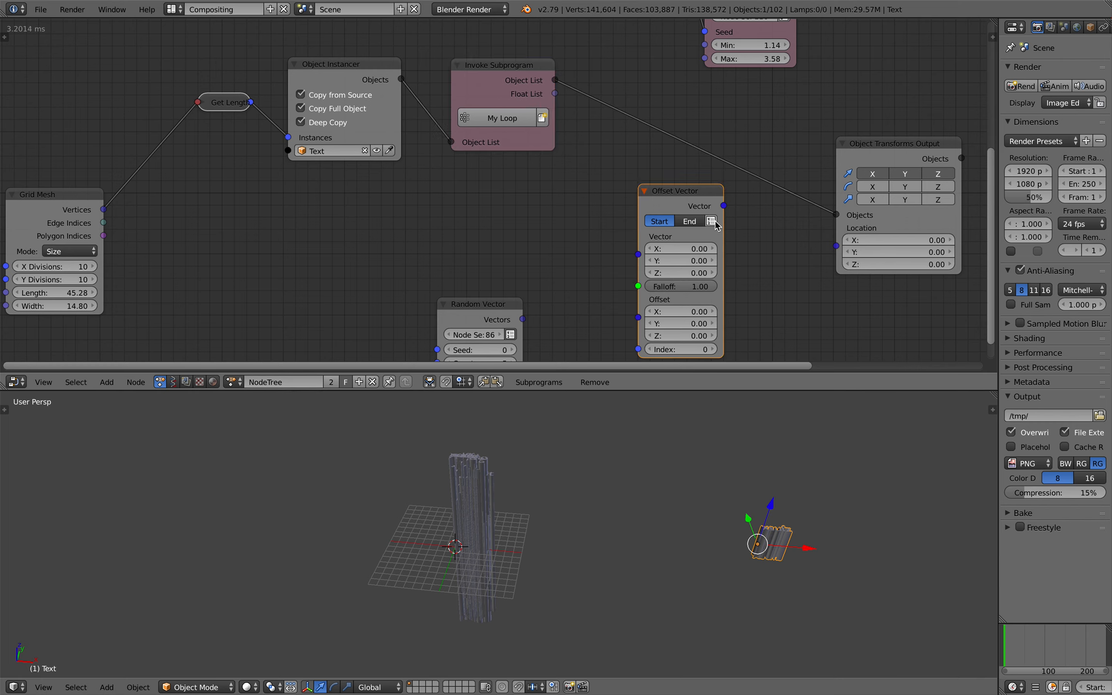
pyautogui.moveTo(644, 255); pyautogui.dragTo(593, 147)
pyautogui.moveTo(556, 97); pyautogui.dragTo(606, 132)
# Step: Connect the Offset Vector output to the Location input of Object Transforms Output and save the file
pyautogui.moveTo(723, 205); pyautogui.dragTo(768, 227)
pyautogui.moveTo(839, 245); pyautogui.dragTo(838, 245)
pyautogui.scroll(-2, 777, 230)
pyautogui.moveTo(770, 231); pyautogui.dragTo(765, 214, button='middle')
pyautogui.hotkey('ctrl', 's')
pyautogui.click(764, 213)
pyautogui.moveTo(821, 133); pyautogui.dragTo(820, 115)
pyautogui.moveTo(653, 178); pyautogui.dragTo(669, 192)
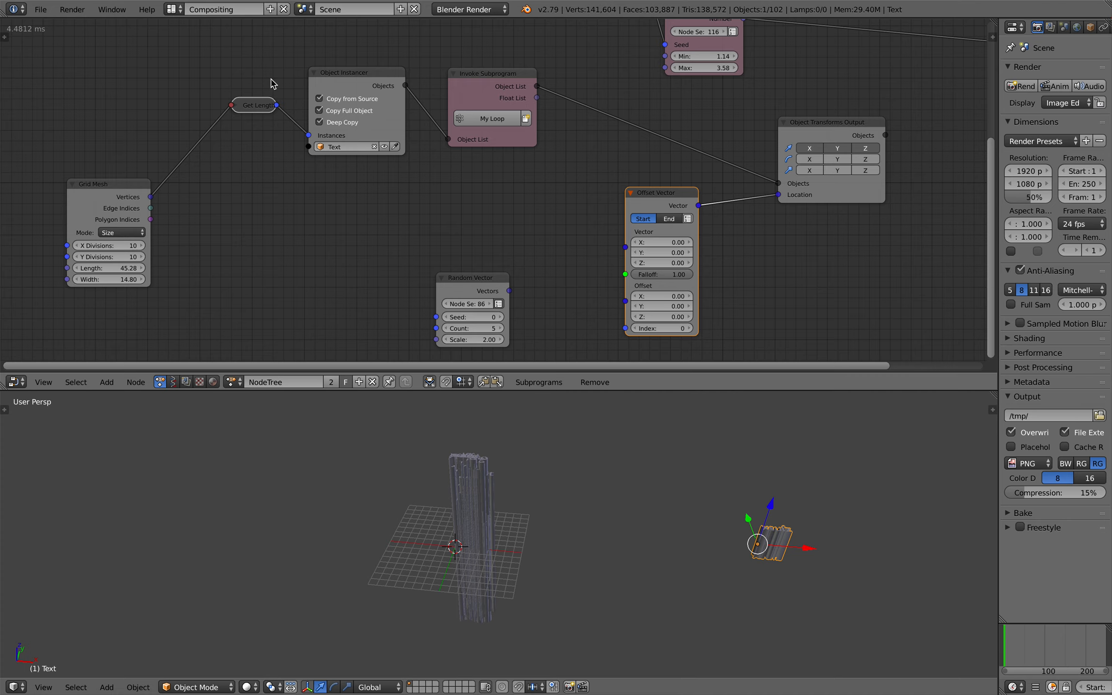
# Step: Open the reference file AN_Text_008.blend from the Desktop folder
pyautogui.click(43, 10)
pyautogui.click(62, 40)
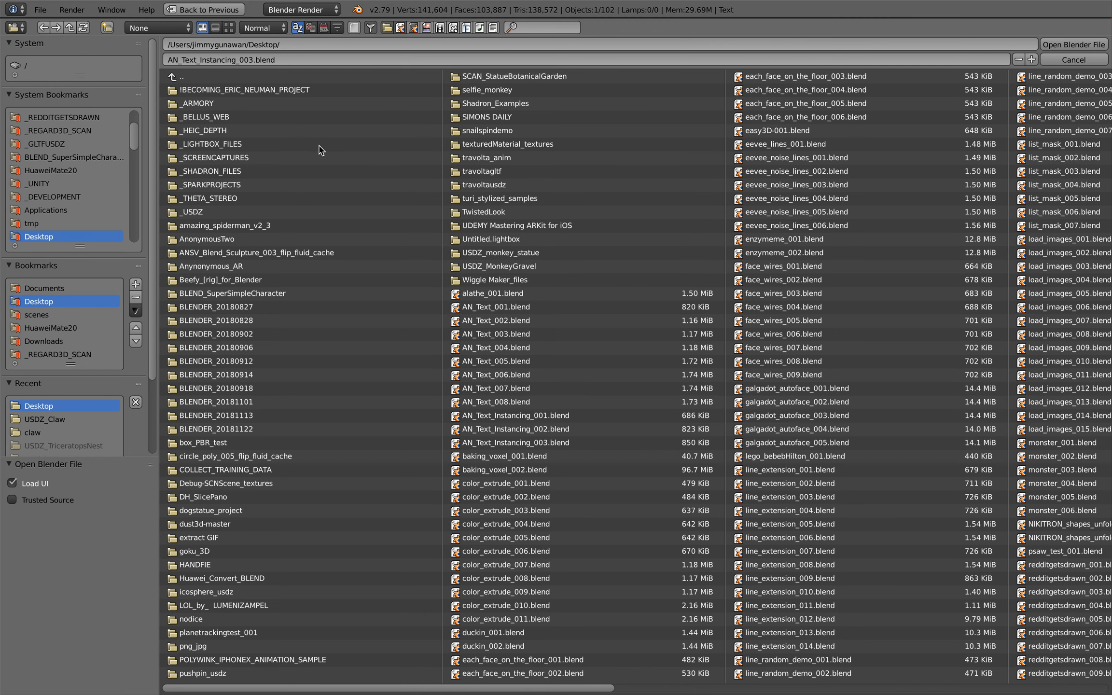
pyautogui.click(530, 402)
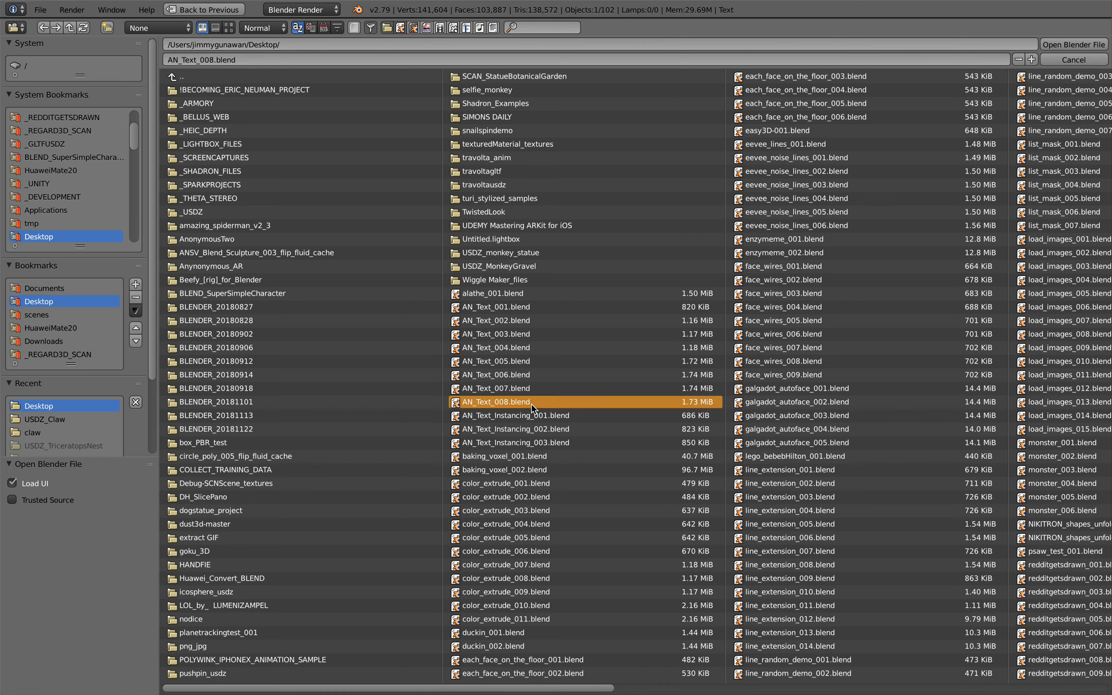
pyautogui.doubleClick(531, 402)
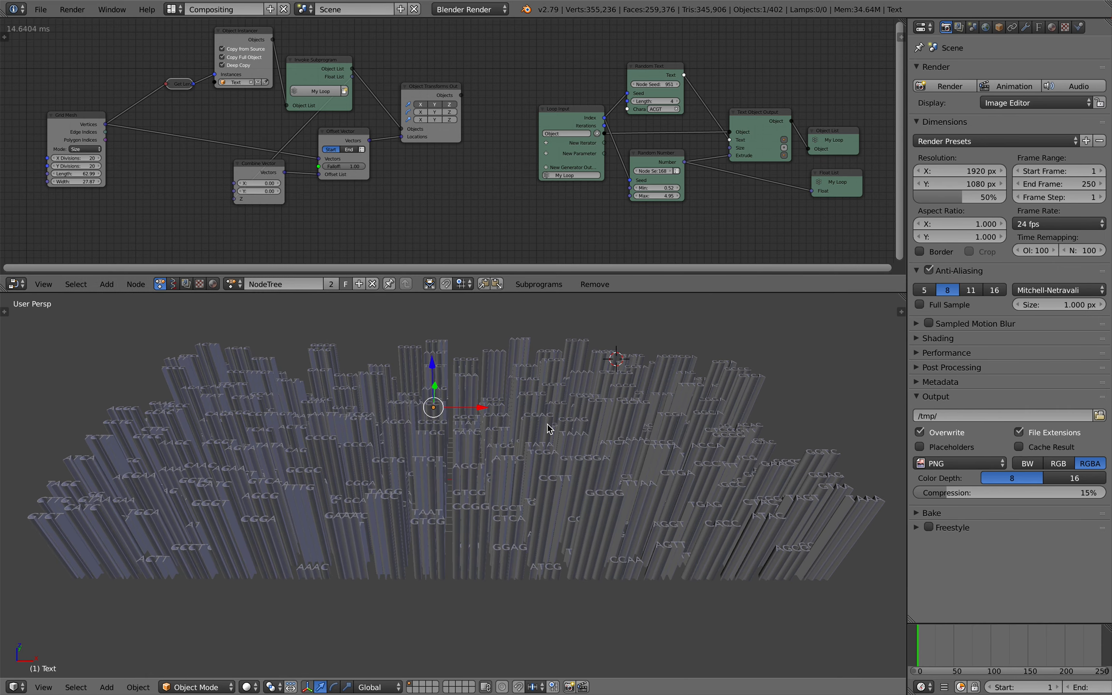
# Step: Examine how the Offset Vector and Combine Vector nodes are set up and linked in the reference node tree
pyautogui.moveTo(465, 155); pyautogui.dragTo(582, 116, button='middle')
pyautogui.scroll(2, 516, 137)
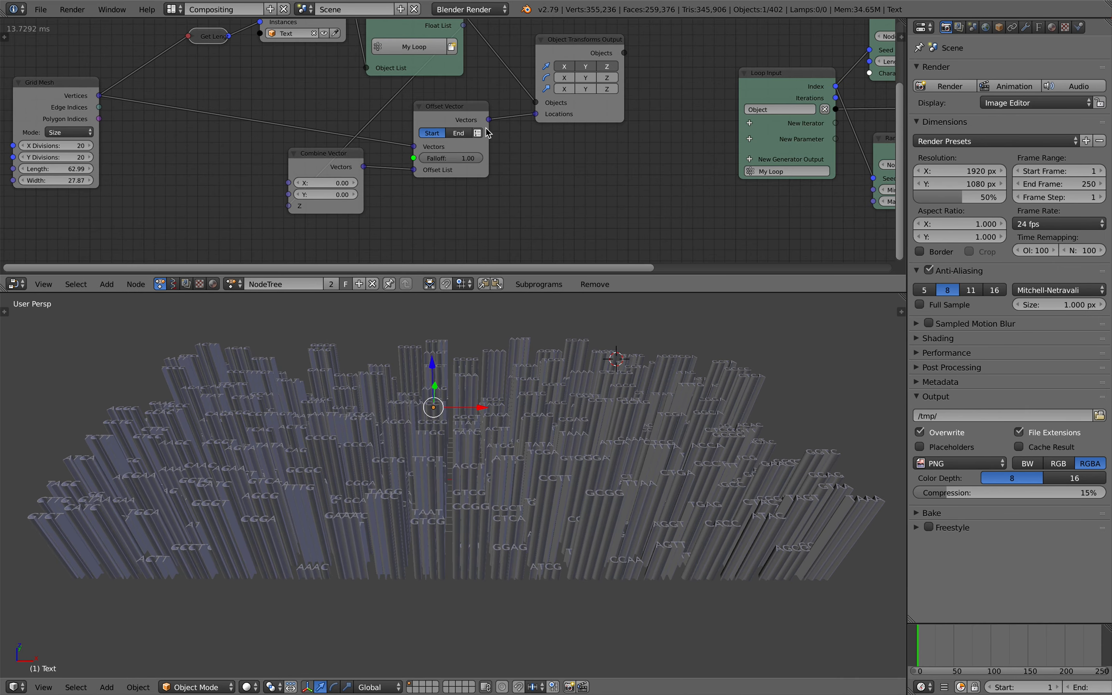
pyautogui.scroll(1, 439, 145)
pyautogui.click(447, 107)
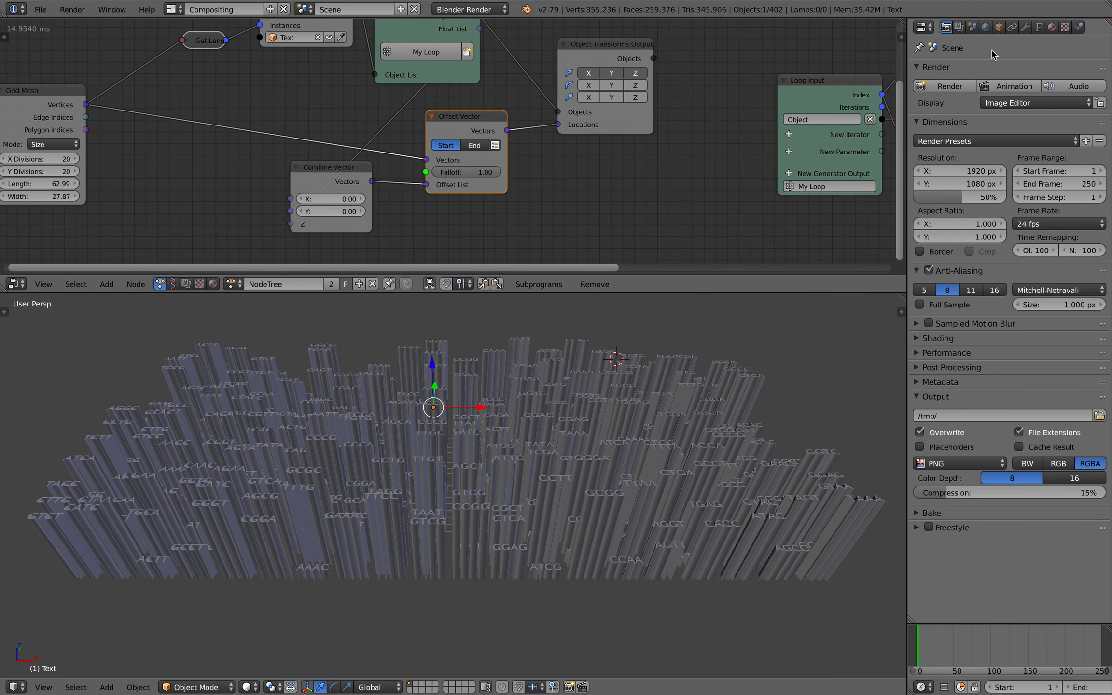
pyautogui.click(903, 36)
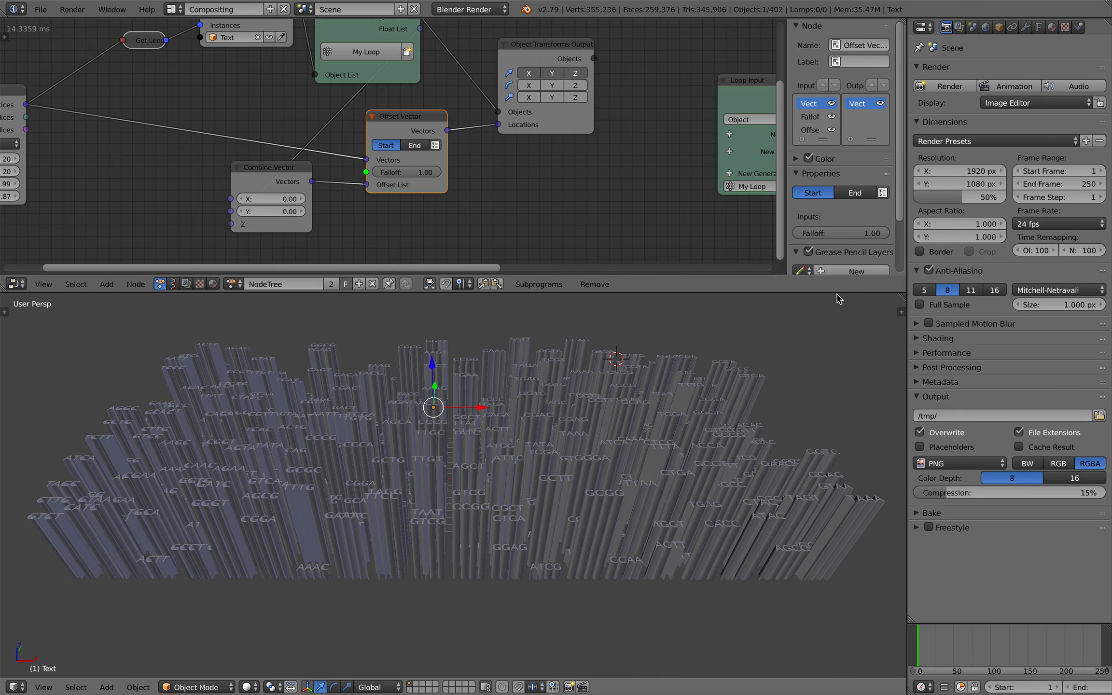
pyautogui.moveTo(838, 291); pyautogui.dragTo(837, 439)
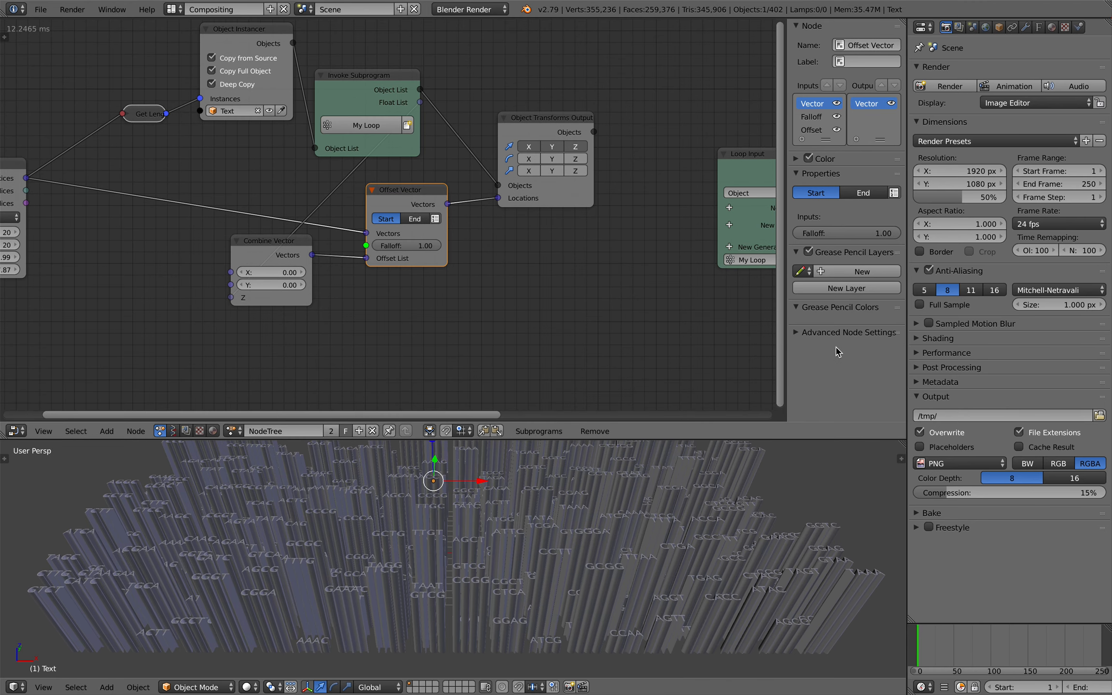
pyautogui.moveTo(496, 251); pyautogui.dragTo(494, 263, button='middle')
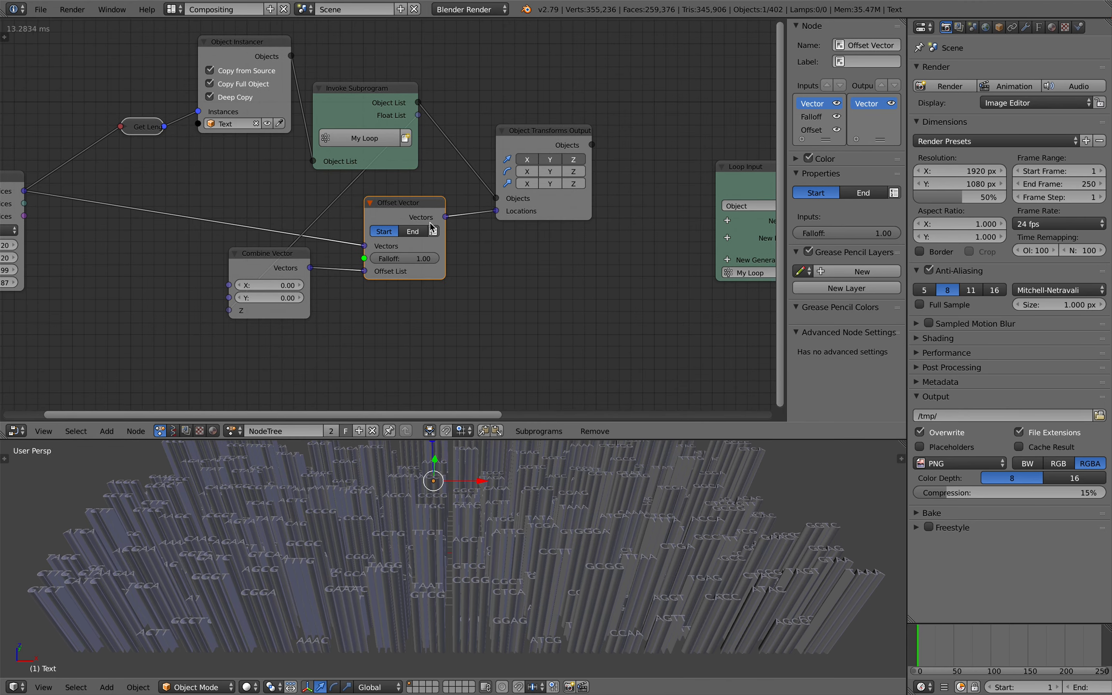
pyautogui.scroll(-2, 412, 215)
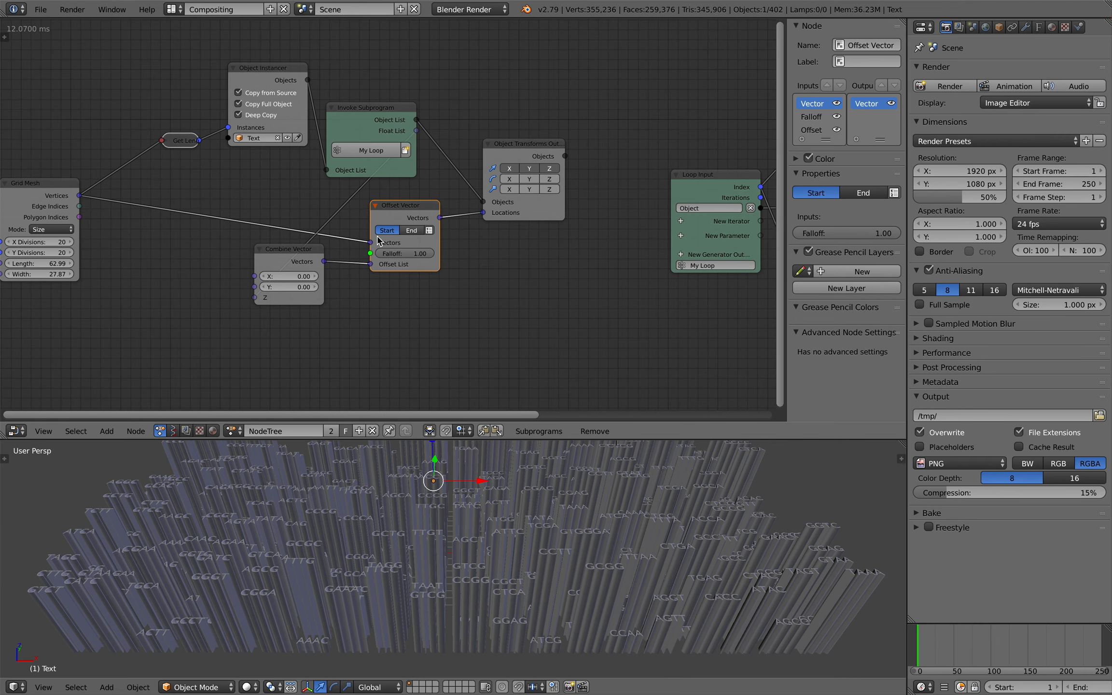
pyautogui.moveTo(361, 247); pyautogui.dragTo(431, 247, button='middle')
pyautogui.moveTo(366, 257); pyautogui.dragTo(363, 262)
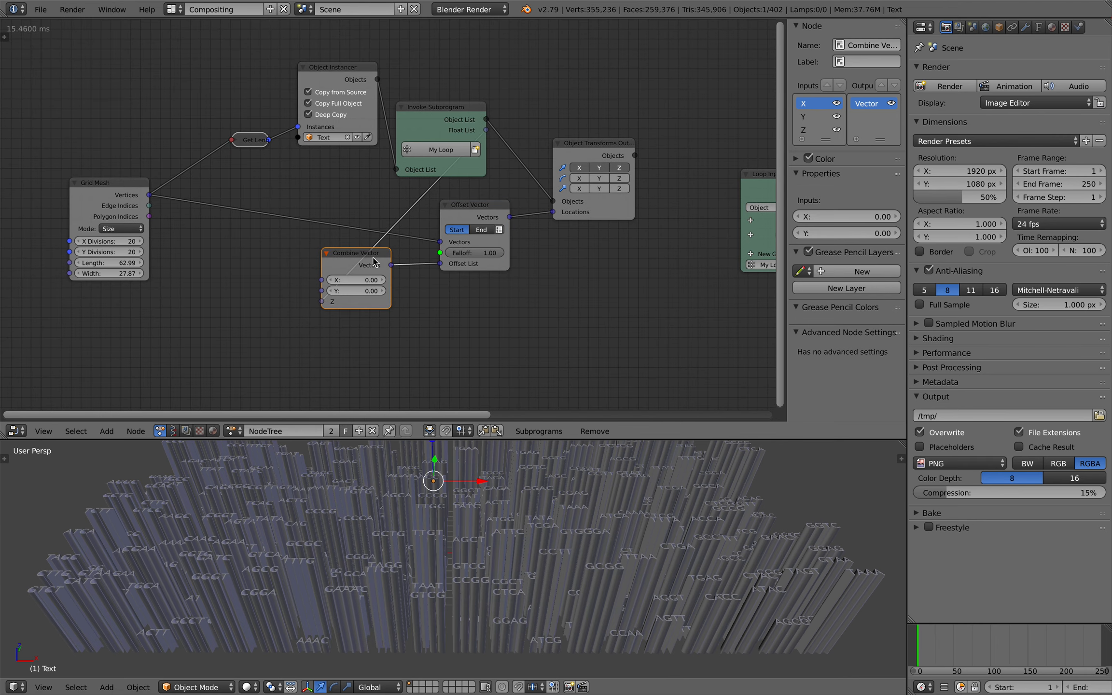
pyautogui.moveTo(613, 480); pyautogui.dragTo(556, 522, button='middle')
pyautogui.scroll(-4, 530, 268)
pyautogui.moveTo(530, 268); pyautogui.dragTo(383, 250, button='middle')
# Step: Reopen the recent file AN_Text_Instancing_003.blend
pyautogui.click(41, 10)
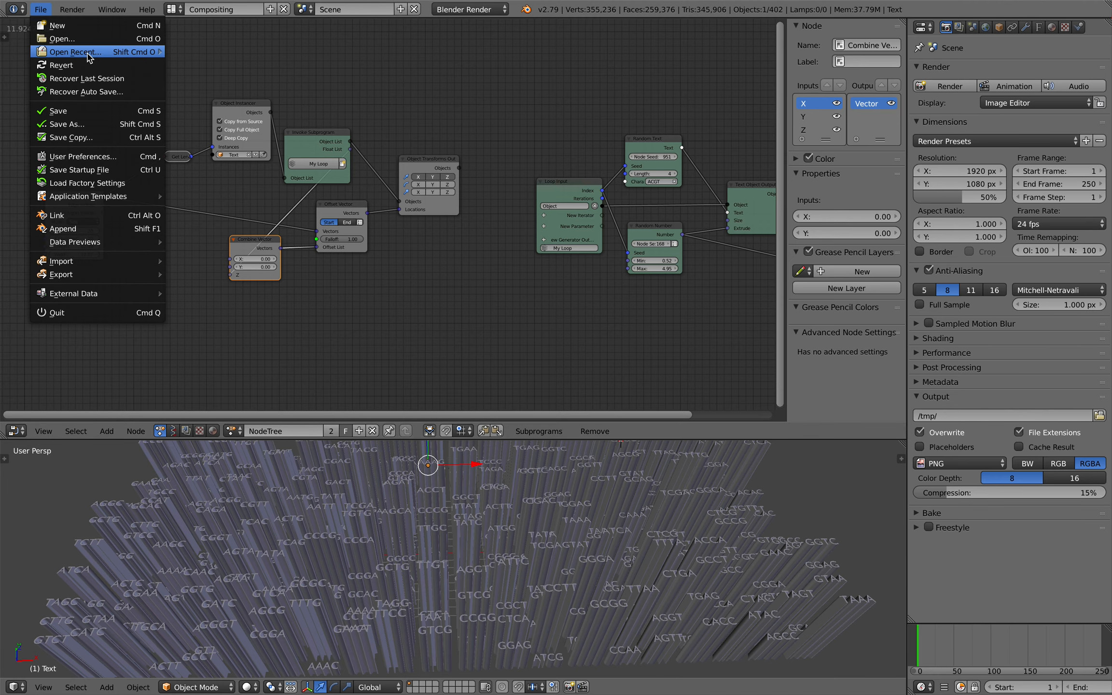
pyautogui.moveTo(91, 54)
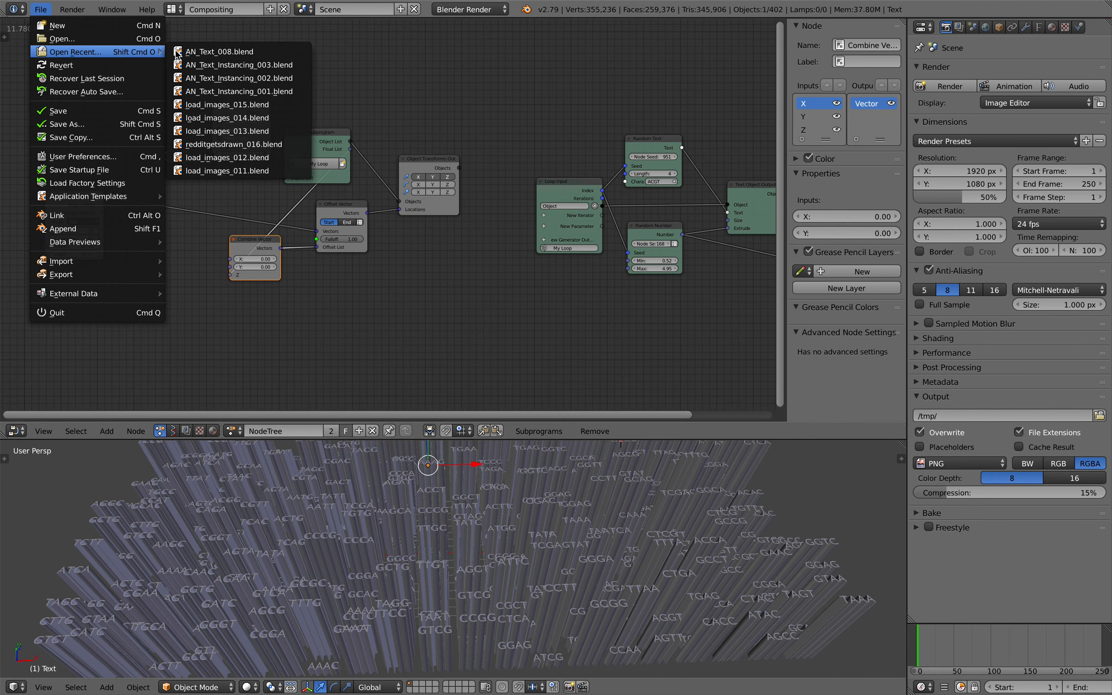
pyautogui.click(246, 66)
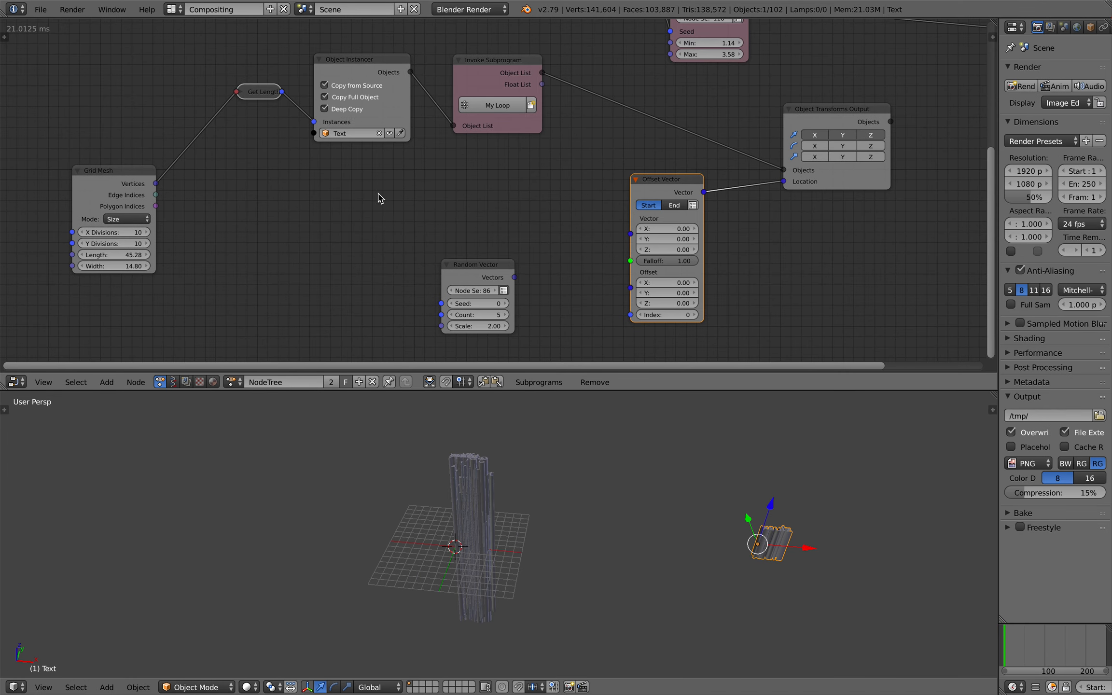
# Step: Set the node tree's Auto Execution to Always
pyautogui.click(4, 37)
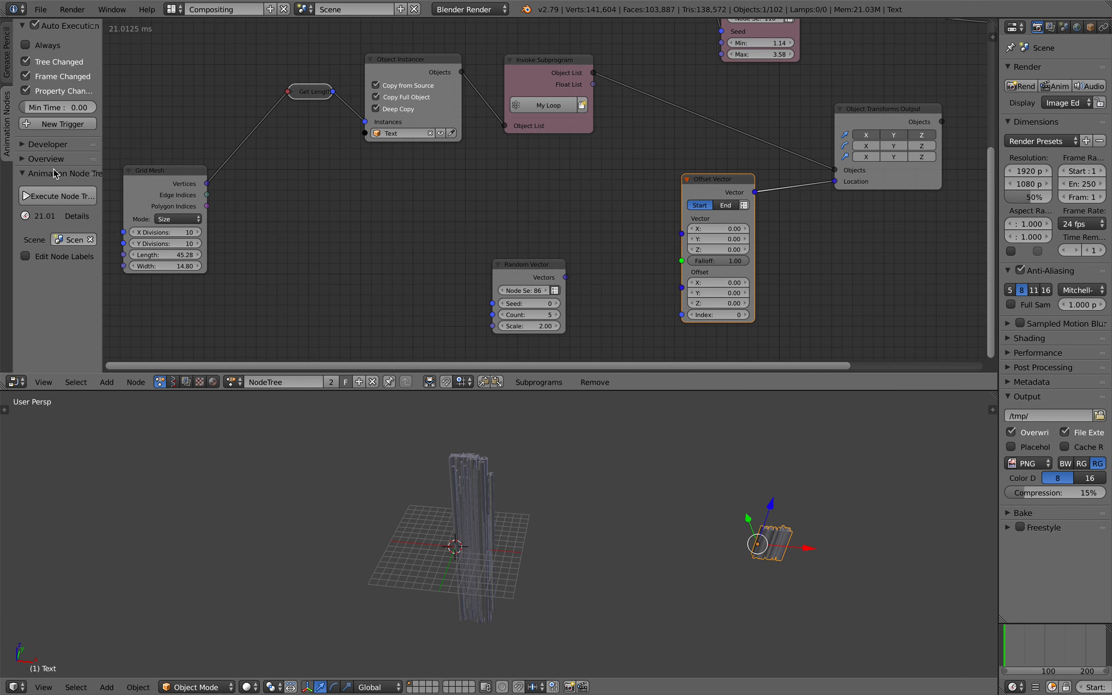
pyautogui.click(48, 46)
pyautogui.moveTo(461, 221); pyautogui.dragTo(437, 228, button='middle')
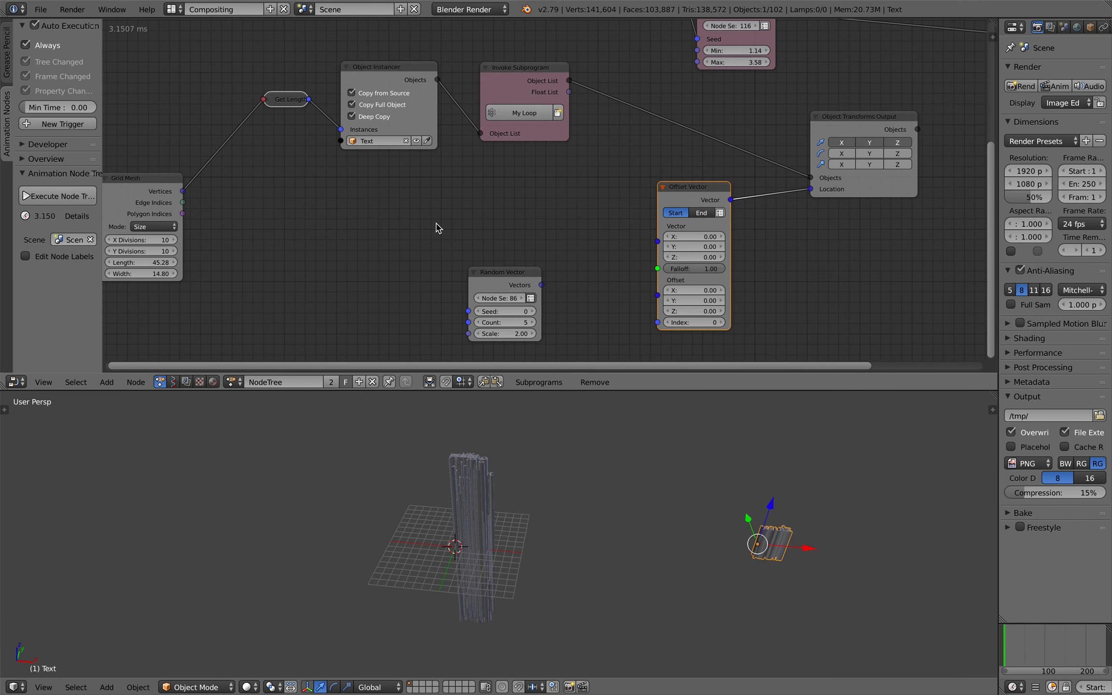
# Step: Rearrange the Random Vector, Grid Mesh and Offset Vector nodes, placing Grid Mesh level with Get Length
pyautogui.moveTo(500, 271); pyautogui.dragTo(506, 222)
pyautogui.scroll(1, 470, 185)
pyautogui.scroll(-1, 471, 185)
pyautogui.moveTo(254, 176); pyautogui.dragTo(281, 217, button='middle')
pyautogui.moveTo(169, 231); pyautogui.dragTo(208, 145)
pyautogui.moveTo(703, 236); pyautogui.dragTo(714, 227)
pyautogui.moveTo(654, 241); pyautogui.dragTo(622, 291, button='middle')
pyautogui.moveTo(648, 248); pyautogui.dragTo(697, 156, button='middle')
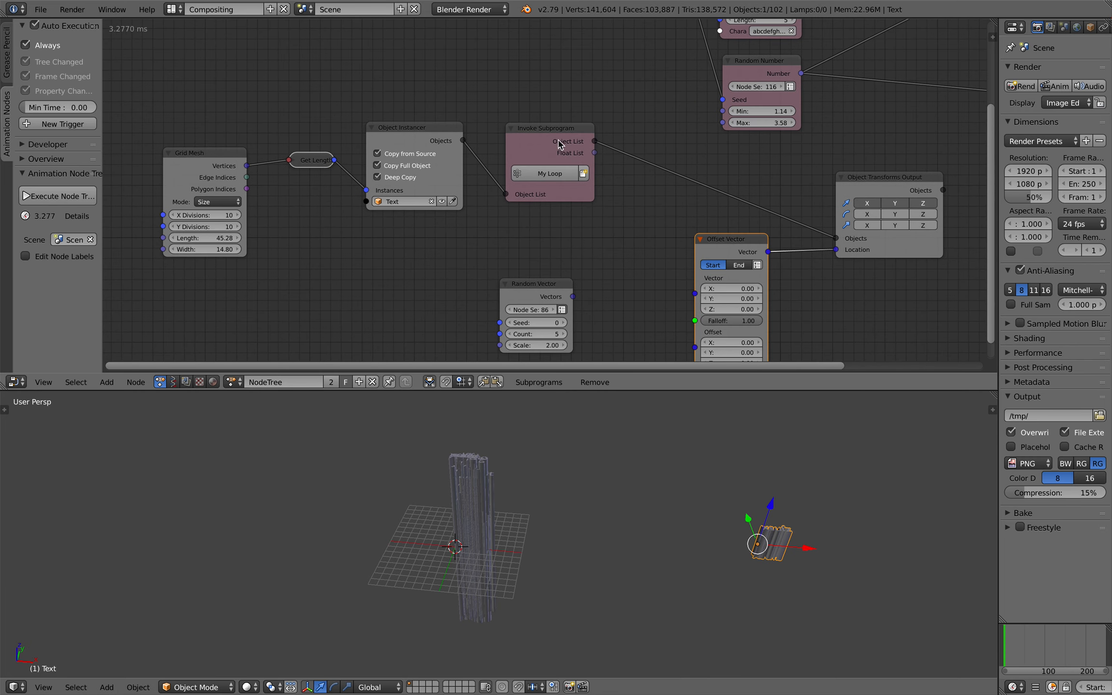
# Step: Move Invoke Subprogram and Object Instancer closer to Grid Mesh, and place Random Vector below them
pyautogui.moveTo(559, 145); pyautogui.dragTo(529, 144)
pyautogui.moveTo(415, 140); pyautogui.dragTo(394, 135)
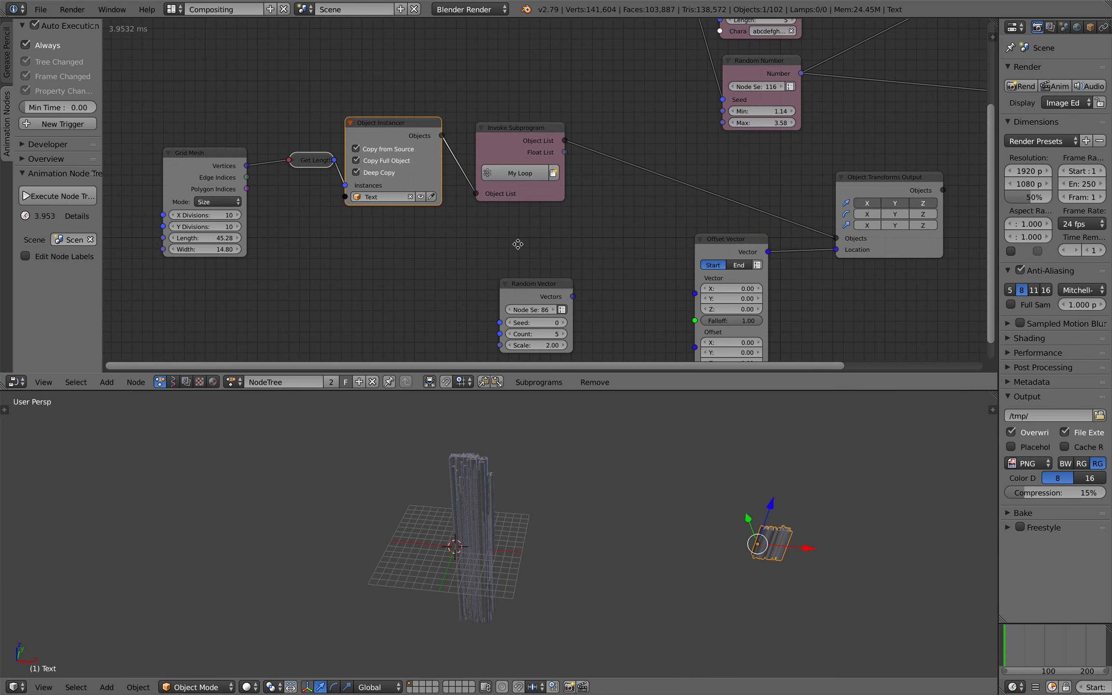
pyautogui.moveTo(518, 245); pyautogui.dragTo(524, 241, button='middle')
pyautogui.moveTo(524, 241); pyautogui.dragTo(560, 231)
pyautogui.moveTo(698, 212); pyautogui.dragTo(696, 197)
pyautogui.moveTo(544, 232); pyautogui.dragTo(395, 235)
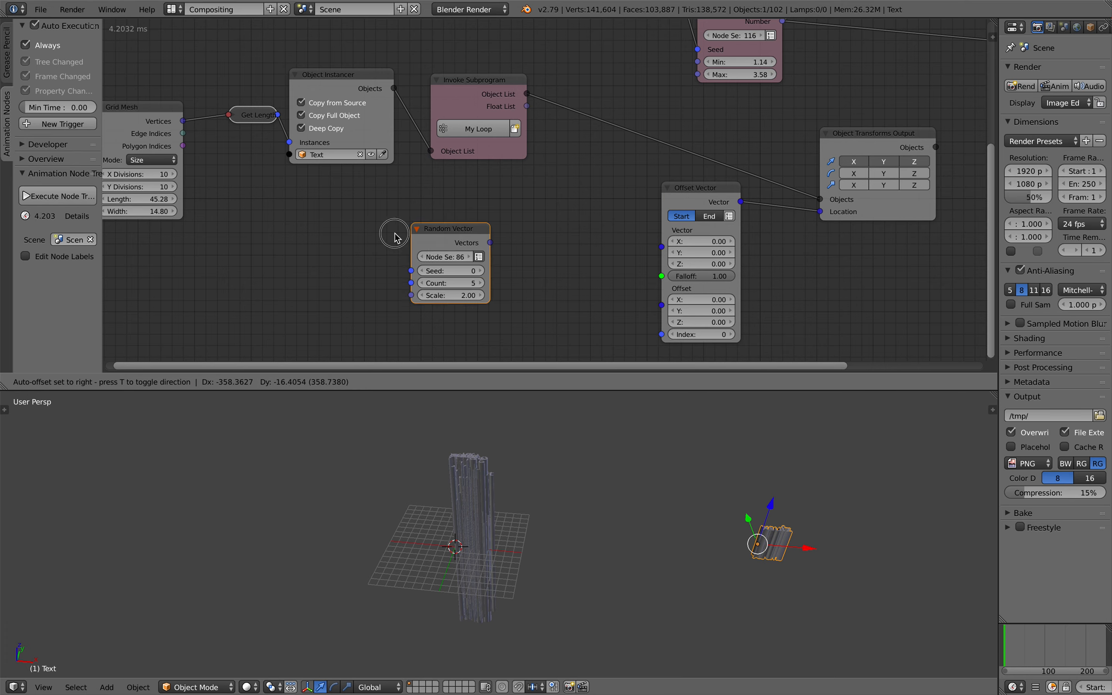
# Step: Add a Combine Vector node between Random Vector and Offset Vector, and feed My Loop's float list into its Z input
pyautogui.hotkey('ctrl', 'a')
pyautogui.write('vector i')
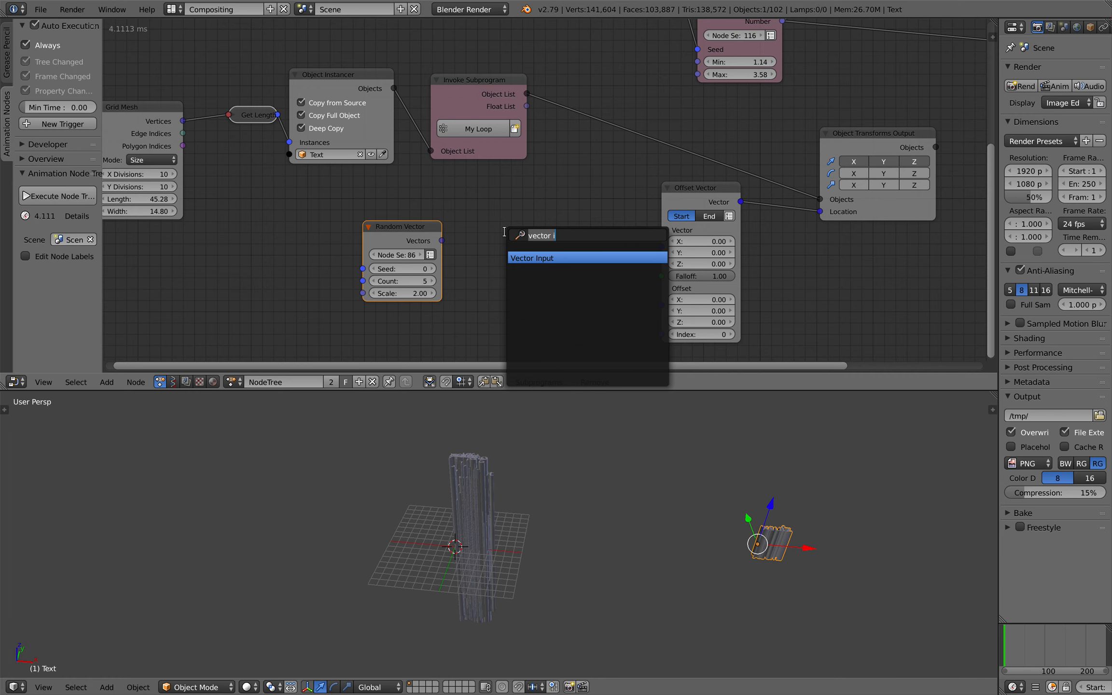
pyautogui.write('combine v')
pyautogui.press('Return')
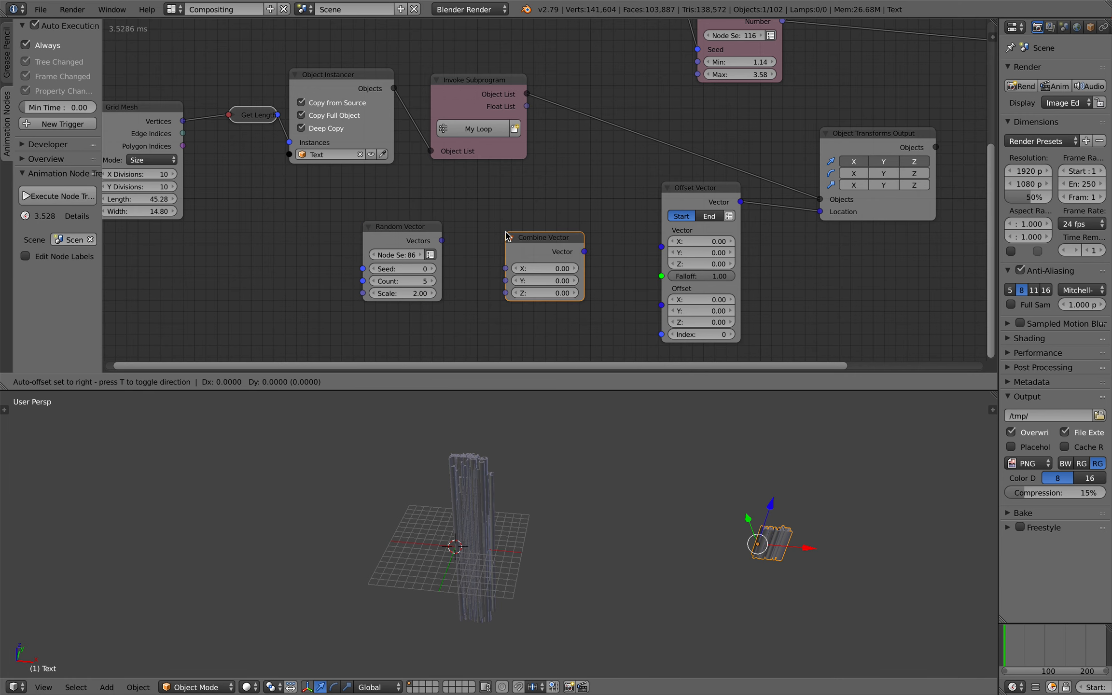
pyautogui.click(530, 226)
pyautogui.moveTo(526, 106); pyautogui.dragTo(527, 284)
pyautogui.moveTo(555, 243); pyautogui.dragTo(576, 244)
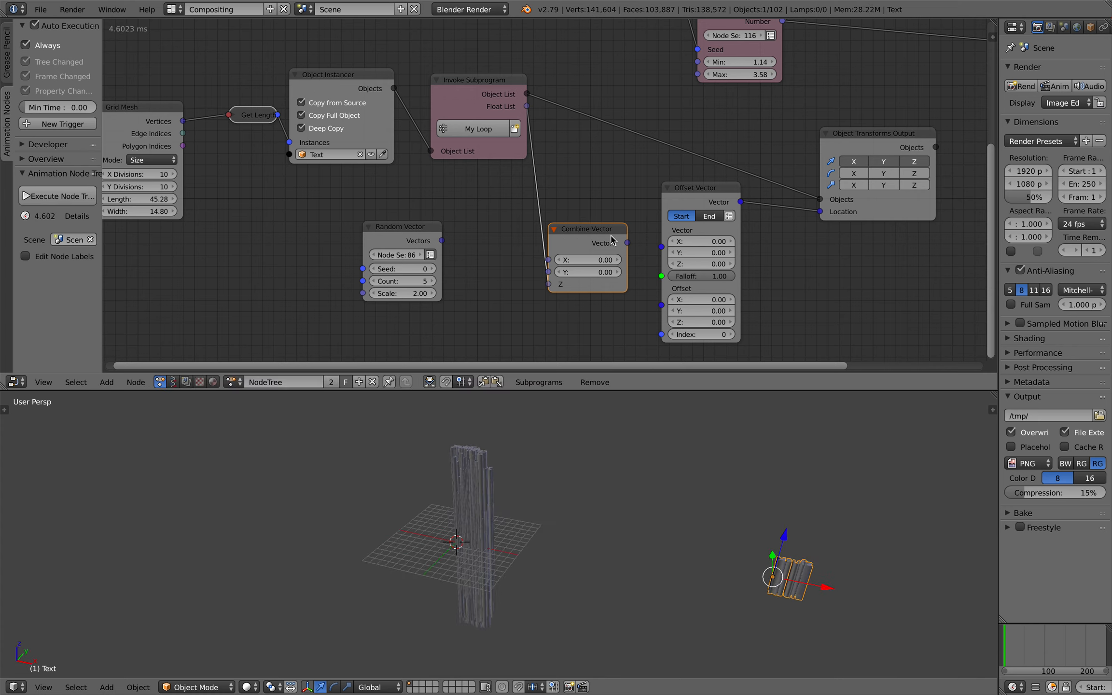
pyautogui.moveTo(611, 240)
pyautogui.mouseDown()
pyautogui.moveTo(590, 250)
pyautogui.moveTo(618, 256)
pyautogui.moveTo(661, 310)
pyautogui.moveTo(608, 255)
pyautogui.mouseUp()
# Step: Unlink Offset Vector from the Location input and try to connect the Combine Vector output to its Offset input
pyautogui.moveTo(694, 192)
pyautogui.mouseDown()
pyautogui.moveTo(680, 189)
pyautogui.moveTo(680, 204)
pyautogui.mouseUp()
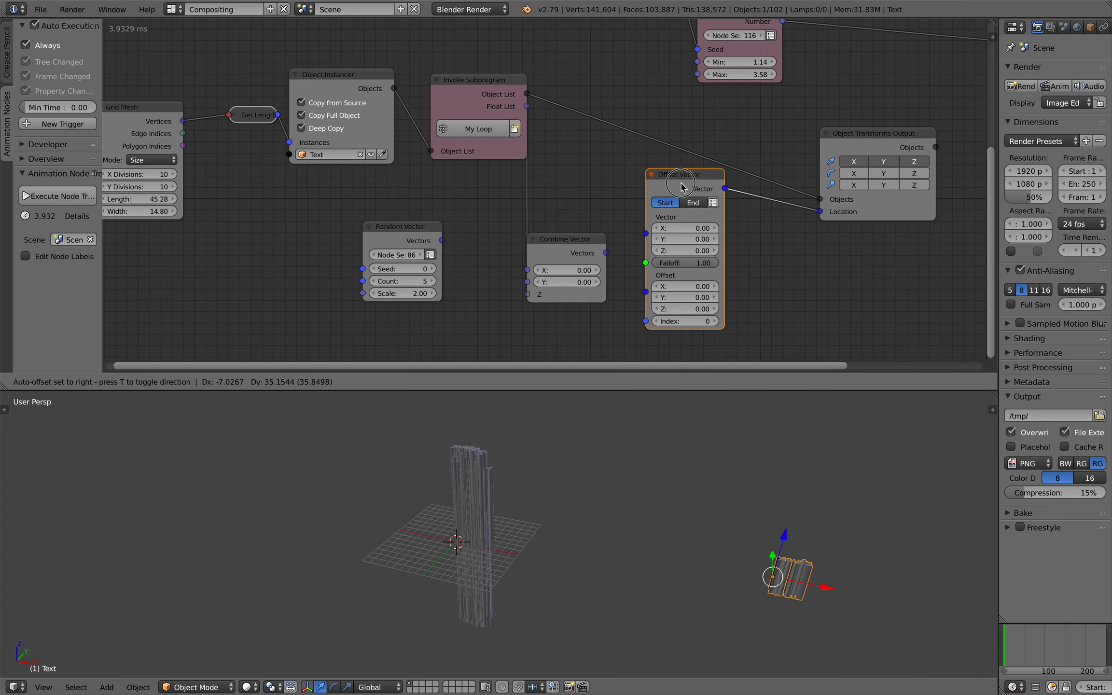
pyautogui.moveTo(820, 211); pyautogui.dragTo(649, 242)
pyautogui.moveTo(645, 291); pyautogui.dragTo(622, 260)
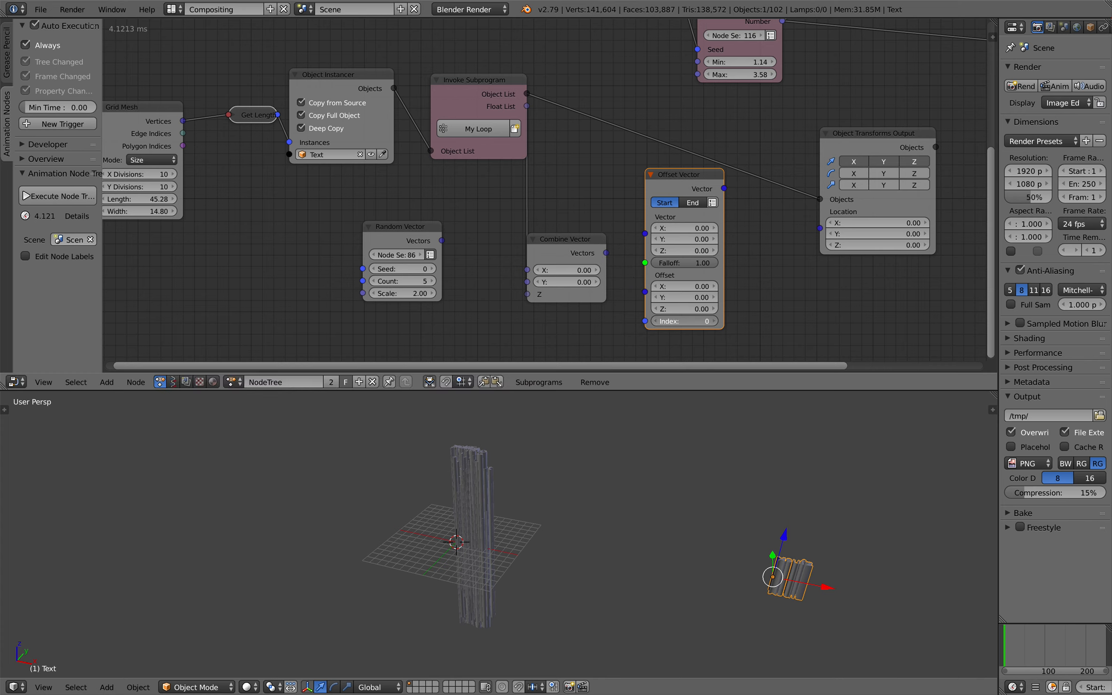
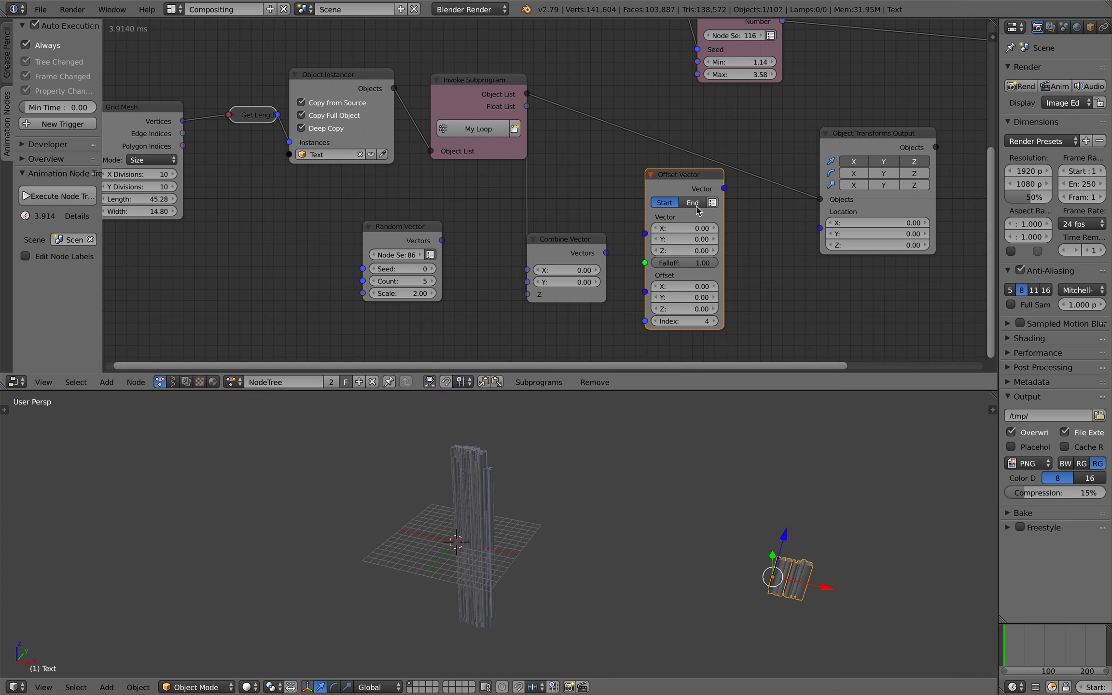
# Step: Space out Object Transforms Output and Offset Vector with the vector linked to the Location input, and save the file
pyautogui.moveTo(876, 143); pyautogui.dragTo(881, 121)
pyautogui.moveTo(808, 151); pyautogui.dragTo(537, 195, button='middle')
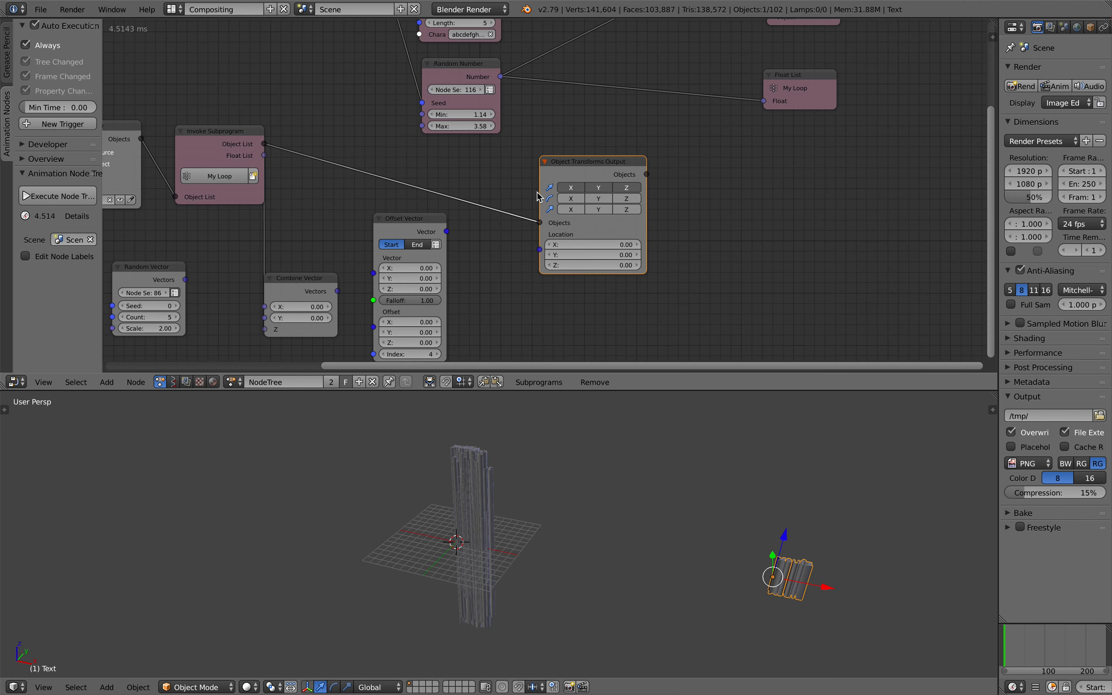
pyautogui.moveTo(607, 169); pyautogui.dragTo(673, 169)
pyautogui.moveTo(425, 233); pyautogui.dragTo(605, 234)
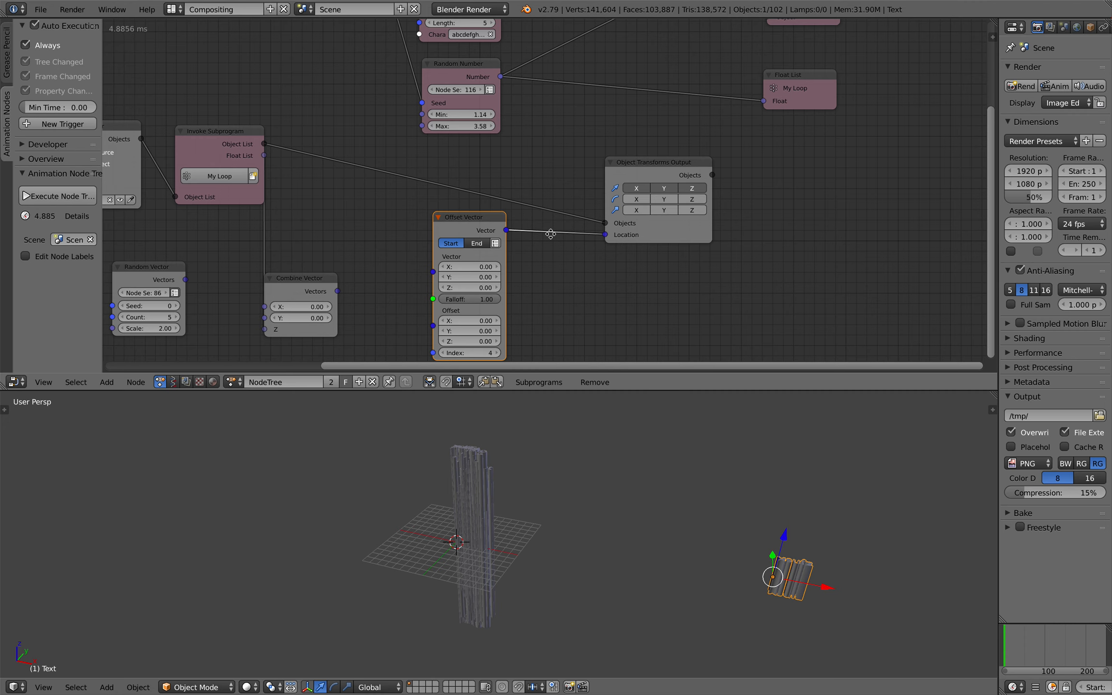
pyautogui.moveTo(551, 234); pyautogui.dragTo(594, 238, button='middle')
pyautogui.hotkey('ctrl', 's')
pyautogui.click(517, 241)
pyautogui.moveTo(478, 254); pyautogui.dragTo(583, 205, button='middle')
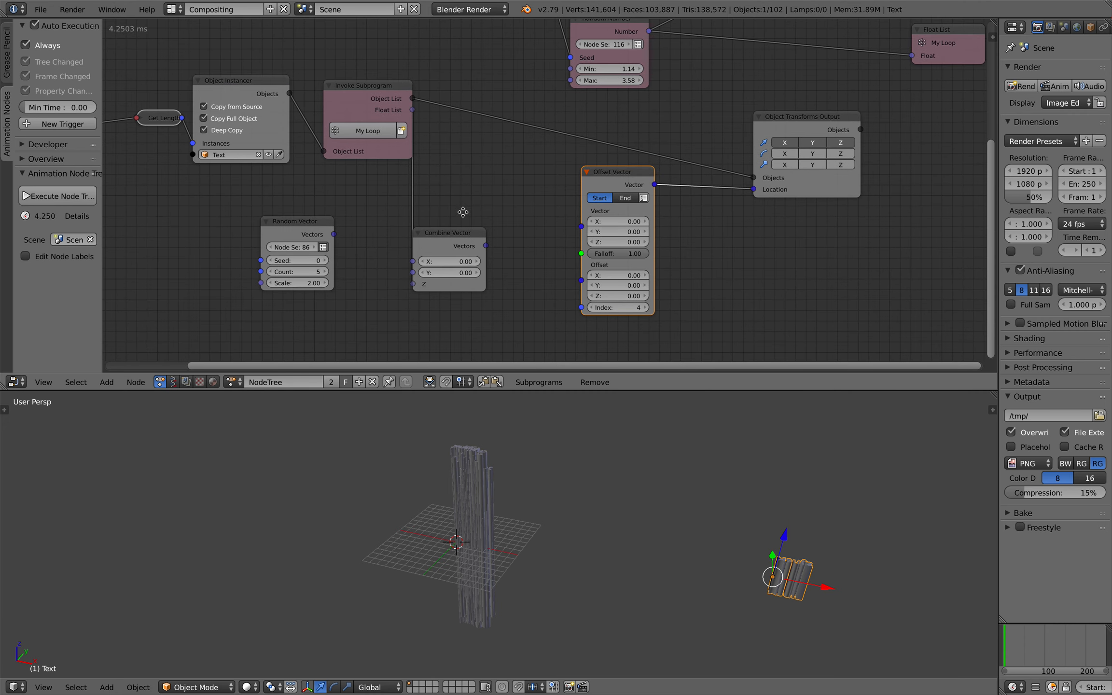
# Step: Try to link Grid Mesh's Vertices to Offset Vector's single Vector input with Offset Vector in End mode
pyautogui.moveTo(463, 212); pyautogui.dragTo(612, 230, button='middle')
pyautogui.moveTo(245, 143); pyautogui.dragTo(731, 245)
pyautogui.moveTo(591, 253); pyautogui.dragTo(731, 244)
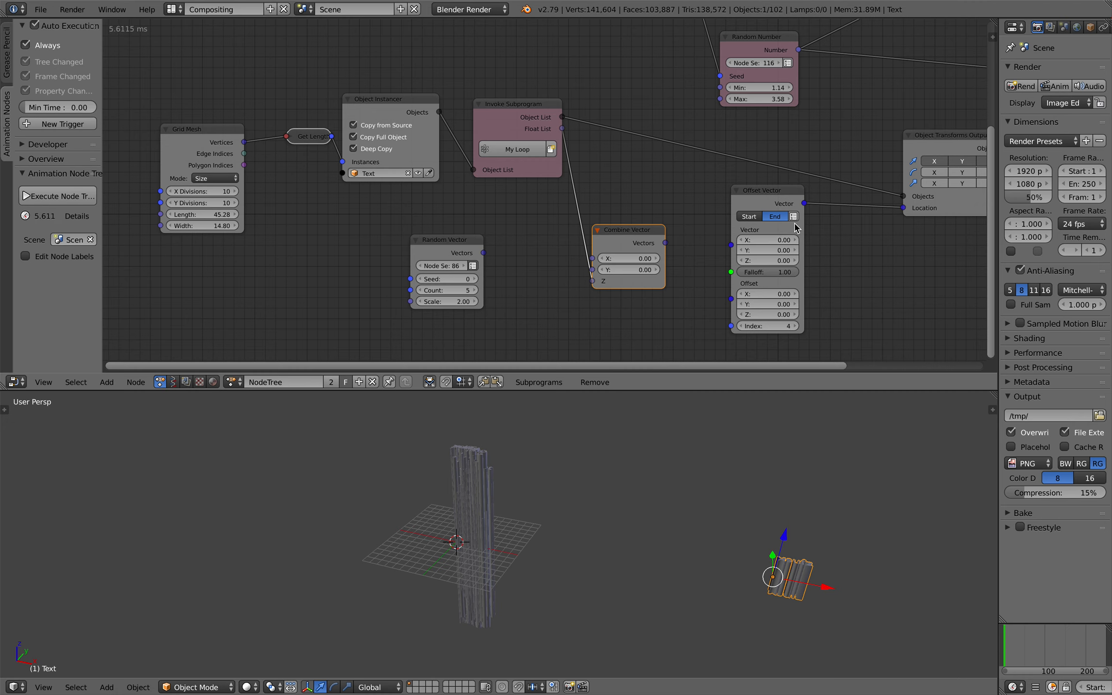
# Step: Switch Offset Vector to list handling, linking its output to the Locations input and Combine Vector to its Offset List
pyautogui.click(795, 218)
pyautogui.click(795, 218)
pyautogui.click(794, 218)
pyautogui.click(794, 217)
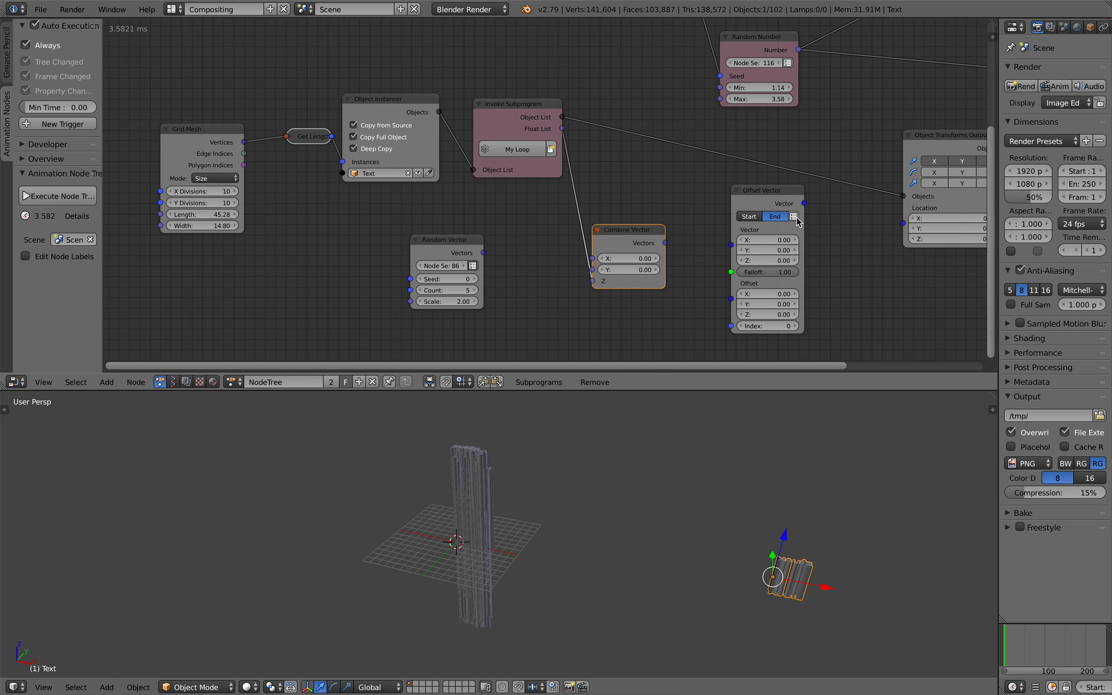
pyautogui.scroll(2, 794, 220)
pyautogui.click(777, 233)
pyautogui.moveTo(790, 218); pyautogui.dragTo(904, 240)
pyautogui.moveTo(626, 263); pyautogui.dragTo(703, 291)
pyautogui.moveTo(597, 258); pyautogui.dragTo(610, 268)
pyautogui.moveTo(610, 269); pyautogui.dragTo(622, 254, button='middle')
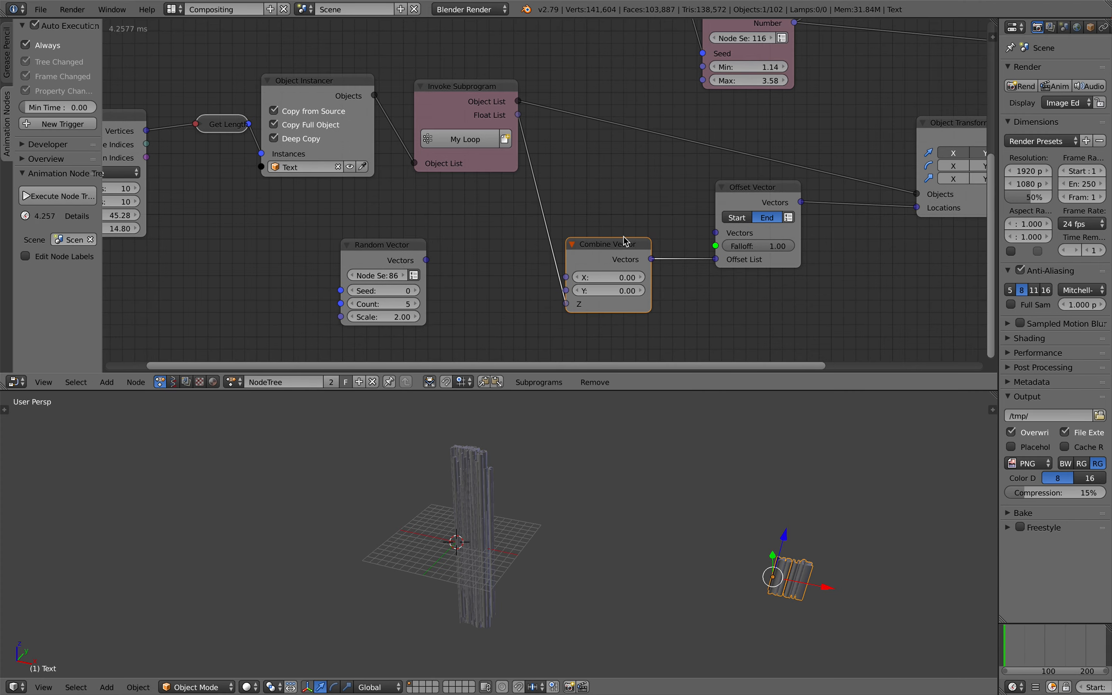
# Step: Link Grid Mesh's Vertices to Offset Vector's Vectors input, and shift Combine Vector and Random Vector towards Offset Vector
pyautogui.moveTo(426, 260); pyautogui.dragTo(714, 234)
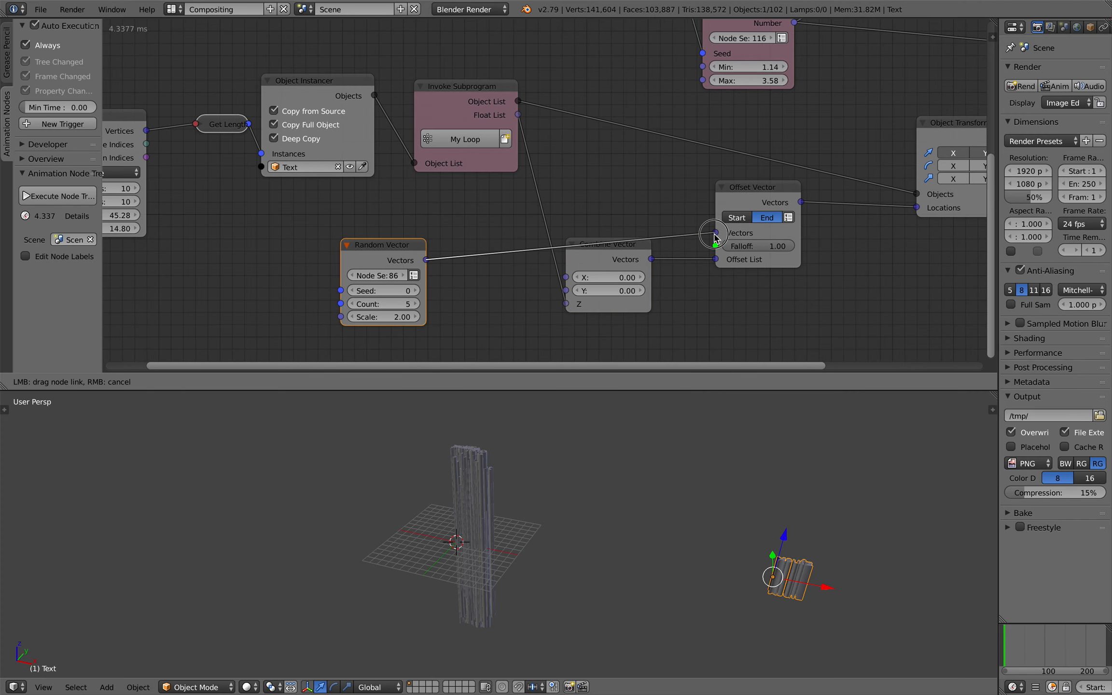
pyautogui.rightClick(715, 234)
pyautogui.moveTo(148, 135); pyautogui.dragTo(726, 236)
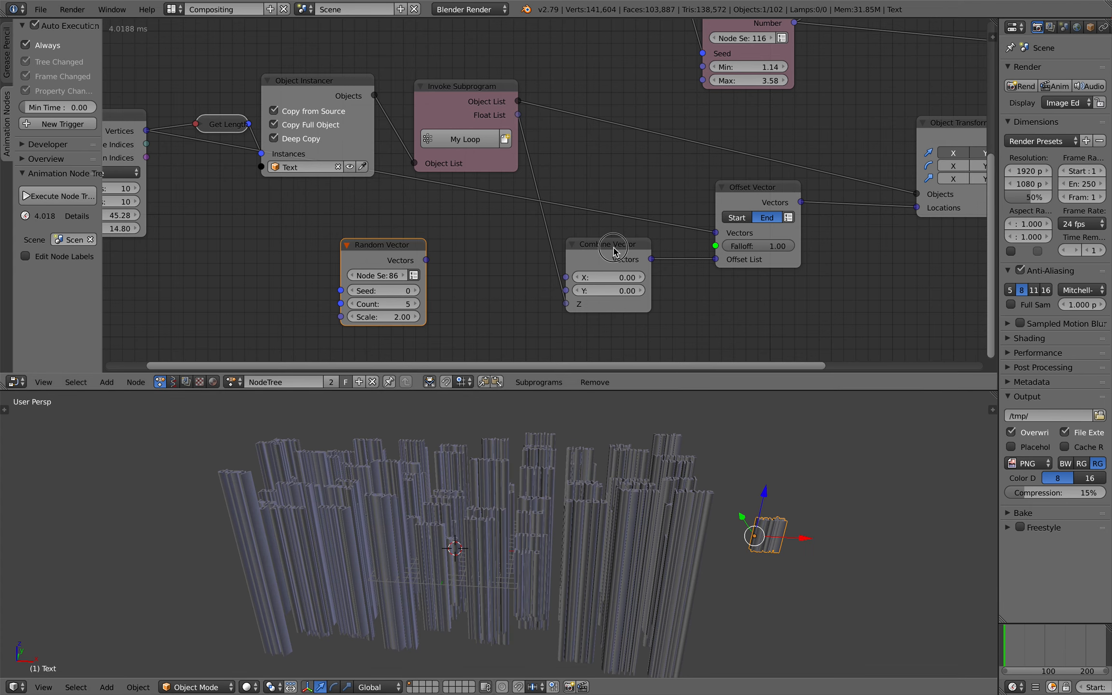
pyautogui.moveTo(614, 250); pyautogui.dragTo(632, 264)
pyautogui.moveTo(404, 253); pyautogui.dragTo(474, 248)
pyautogui.scroll(-1, 490, 251)
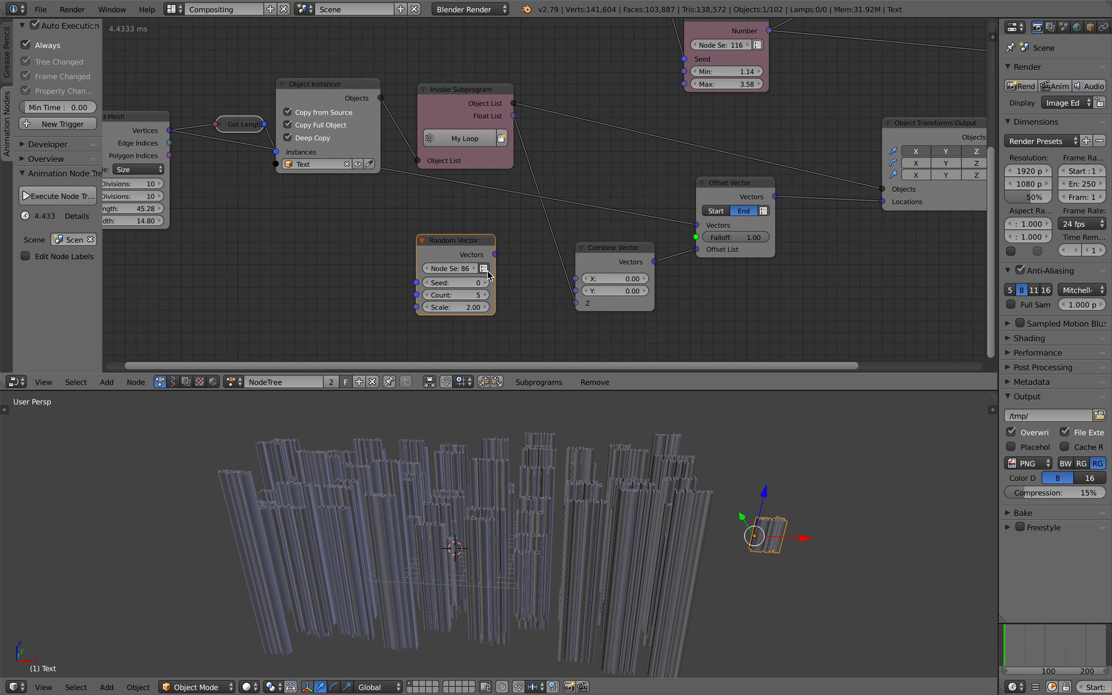
# Step: Try Random Vector's list as the source of Offset Vector's Offset List, with Random Vector's count at 63
pyautogui.click(485, 269)
pyautogui.moveTo(495, 254); pyautogui.dragTo(696, 249)
pyautogui.click(483, 269)
pyautogui.click(456, 294)
pyautogui.write('63')
pyautogui.press('Return')
pyautogui.moveTo(496, 254); pyautogui.dragTo(696, 265)
# Step: Try Random Vector with seed 162, count 227 and scale 7.82, and Offset Vector's Falloff at 0.00
pyautogui.moveTo(457, 284); pyautogui.dragTo(494, 283)
pyautogui.moveTo(458, 295); pyautogui.dragTo(429, 308)
pyautogui.moveTo(727, 237); pyautogui.dragTo(668, 237)
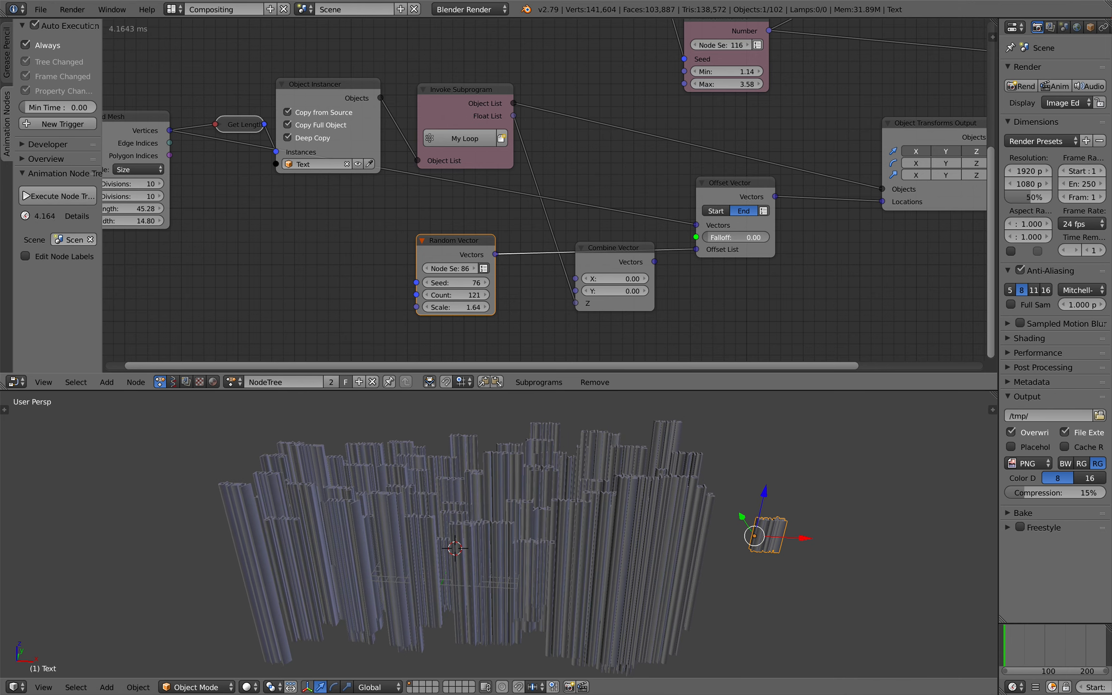
pyautogui.moveTo(478, 295); pyautogui.dragTo(597, 307)
pyautogui.moveTo(536, 464); pyautogui.dragTo(533, 545, button='middle')
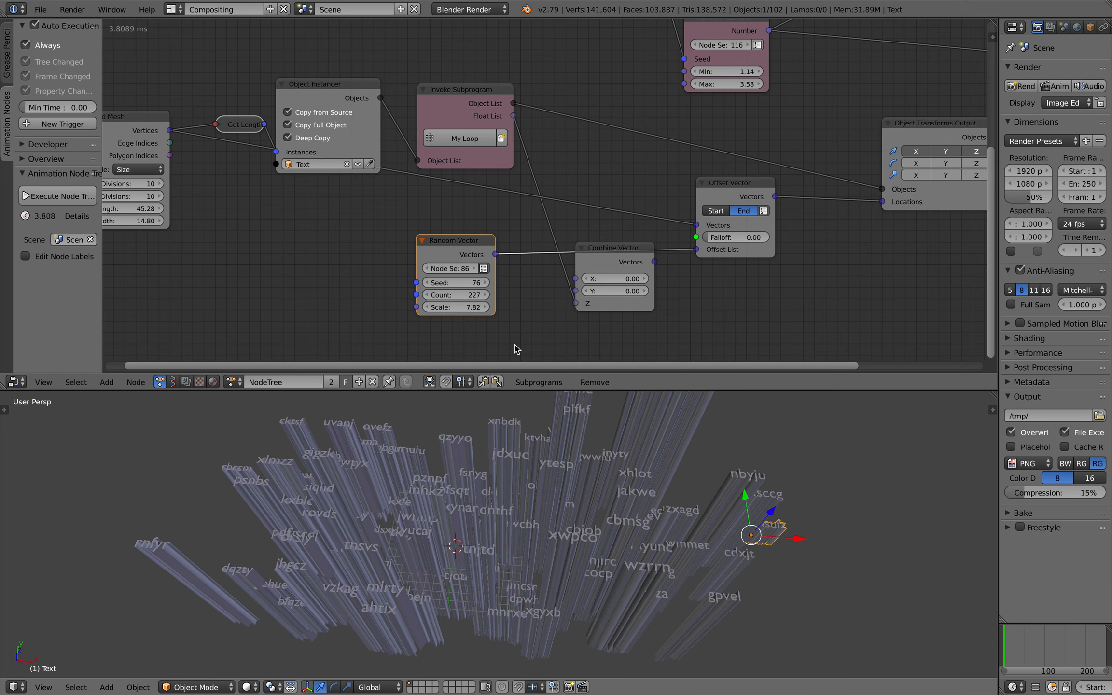
pyautogui.moveTo(463, 283); pyautogui.dragTo(521, 283)
# Step: Reconnect Combine Vector to Offset Vector's Offset List in place of Random Vector, and save the file
pyautogui.moveTo(613, 250); pyautogui.dragTo(696, 249)
pyautogui.moveTo(597, 555); pyautogui.dragTo(598, 487, button='middle')
pyautogui.moveTo(596, 319); pyautogui.dragTo(598, 305)
pyautogui.moveTo(588, 220); pyautogui.dragTo(585, 226, button='middle')
pyautogui.hotkey('ctrl', 's')
pyautogui.click(586, 228)
pyautogui.moveTo(560, 593); pyautogui.dragTo(565, 561, button='middle')
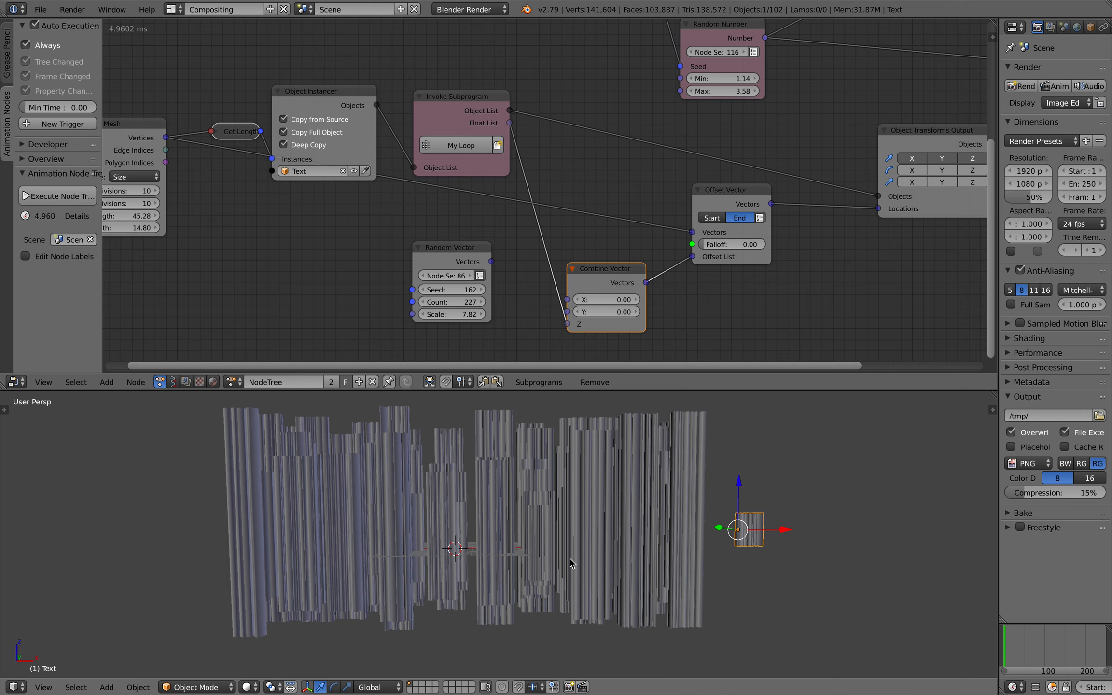
# Step: Adjust Combine Vector's position between Random Vector and Offset Vector, and save the file again
pyautogui.moveTo(617, 276); pyautogui.dragTo(610, 265, button='middle')
pyautogui.moveTo(610, 262); pyautogui.dragTo(616, 255)
pyautogui.hotkey('ctrl', 's')
pyautogui.click(614, 255)
pyautogui.moveTo(509, 267); pyautogui.dragTo(617, 140, button='middle')
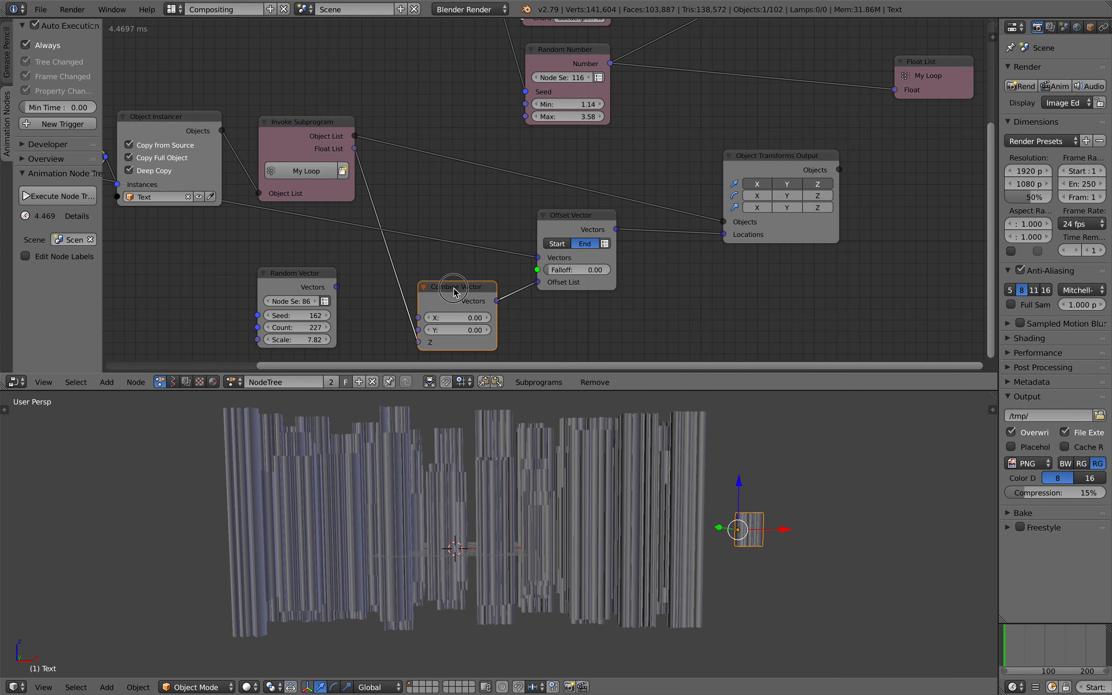
pyautogui.moveTo(454, 289); pyautogui.dragTo(434, 289)
pyautogui.moveTo(478, 269); pyautogui.dragTo(517, 237, button='middle')
pyautogui.hotkey('ctrl', 's')
pyautogui.click(516, 237)
pyautogui.moveTo(479, 253); pyautogui.dragTo(497, 254)
pyautogui.moveTo(497, 254); pyautogui.dragTo(534, 254, button='middle')
# Step: Insert a Multiply Math node between My Loop's Float List and Combine Vector's Z input, with B set to 0.5
pyautogui.hotkey('ctrl', 'a')
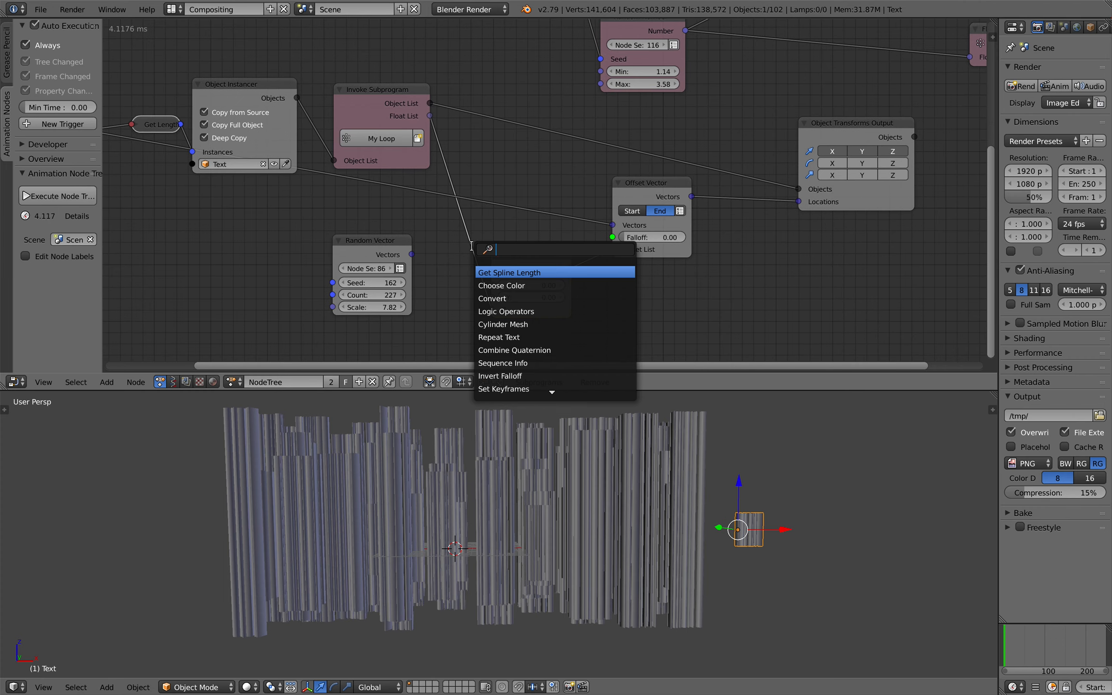
pyautogui.write('math')
pyautogui.press('Down')
pyautogui.press('Return')
pyautogui.click(485, 273)
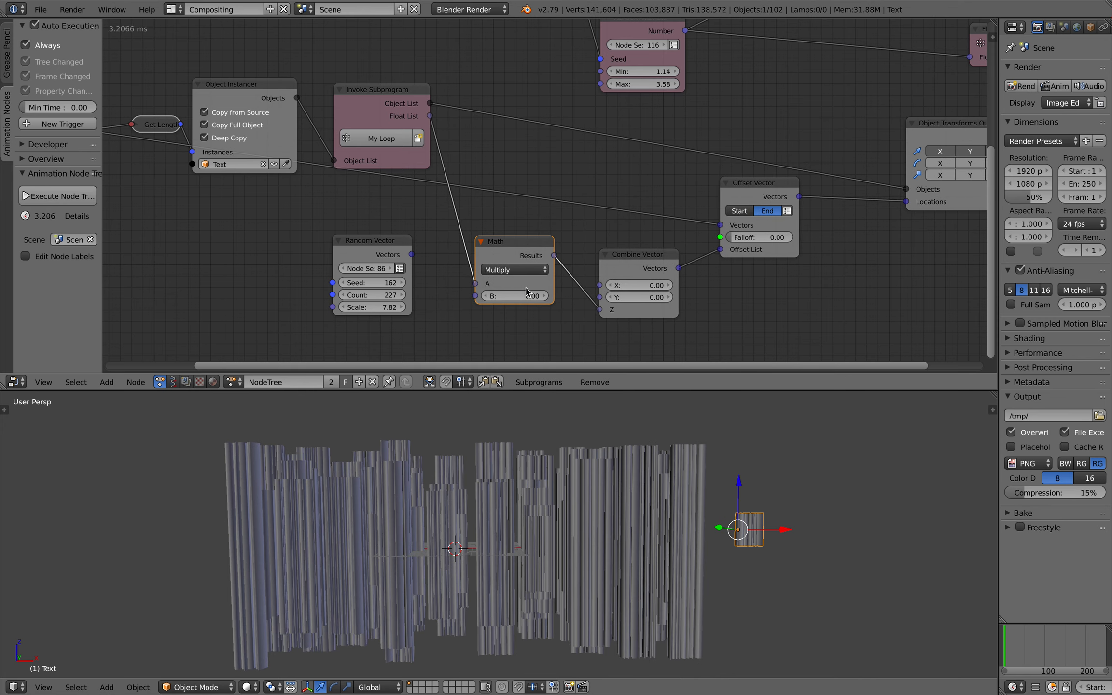
pyautogui.write('0.5')
pyautogui.press('Return')
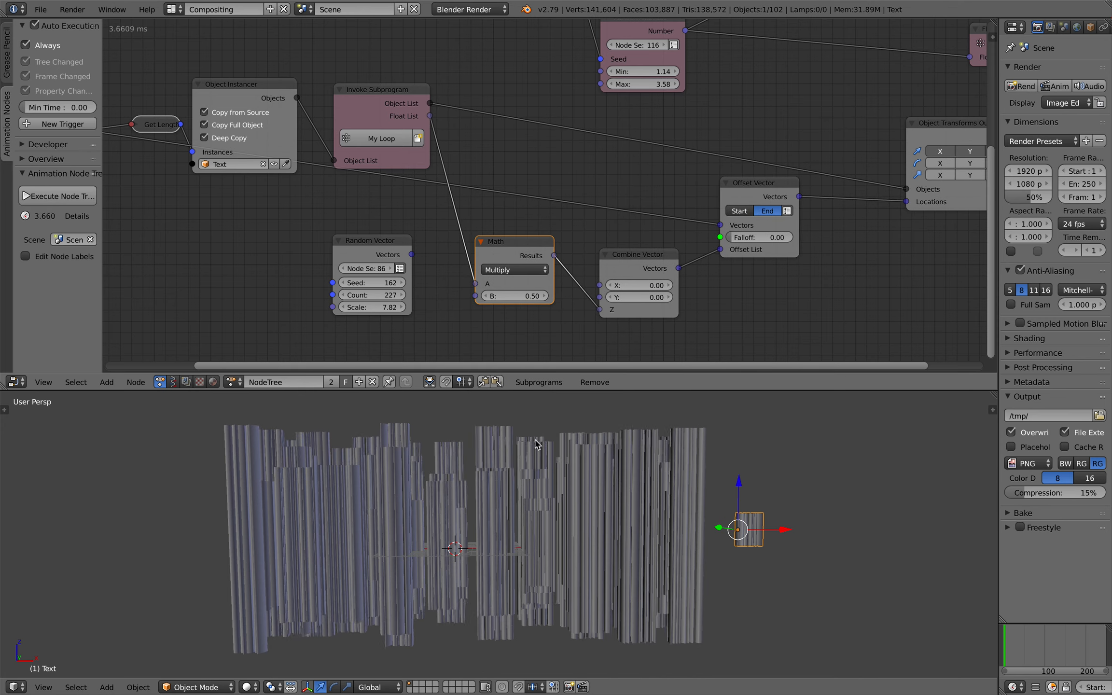
# Step: Set Offset Vector's Falloff to 1.00 with the Math node still connected
pyautogui.moveTo(532, 238); pyautogui.dragTo(519, 245)
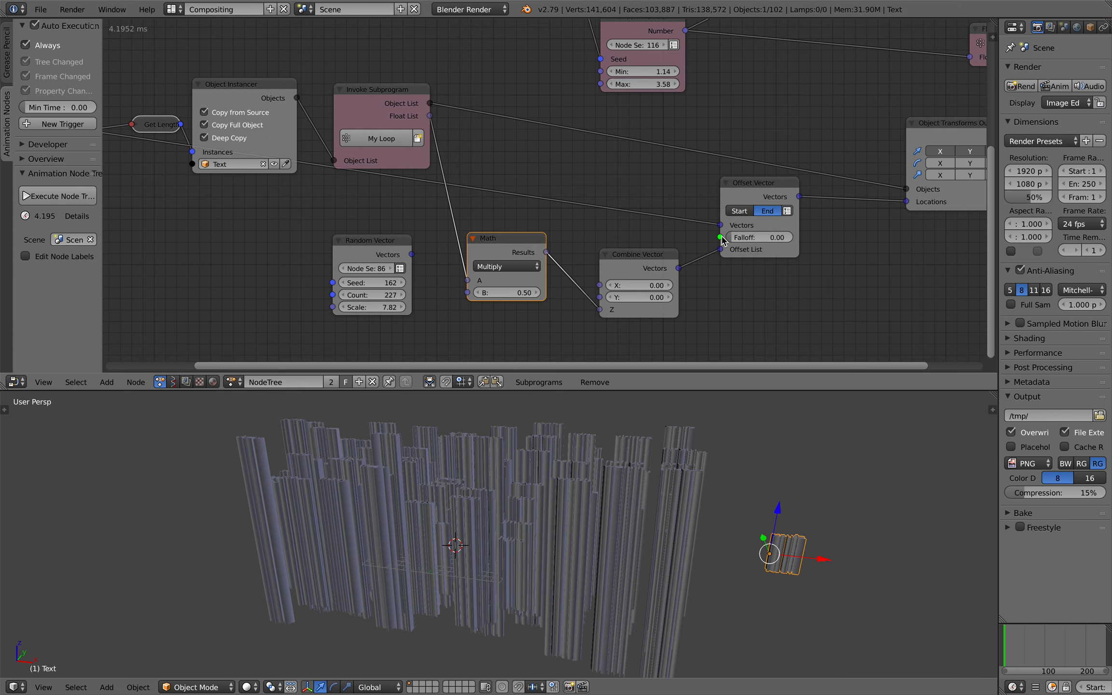
pyautogui.moveTo(753, 237); pyautogui.dragTo(792, 237)
pyautogui.click(521, 293)
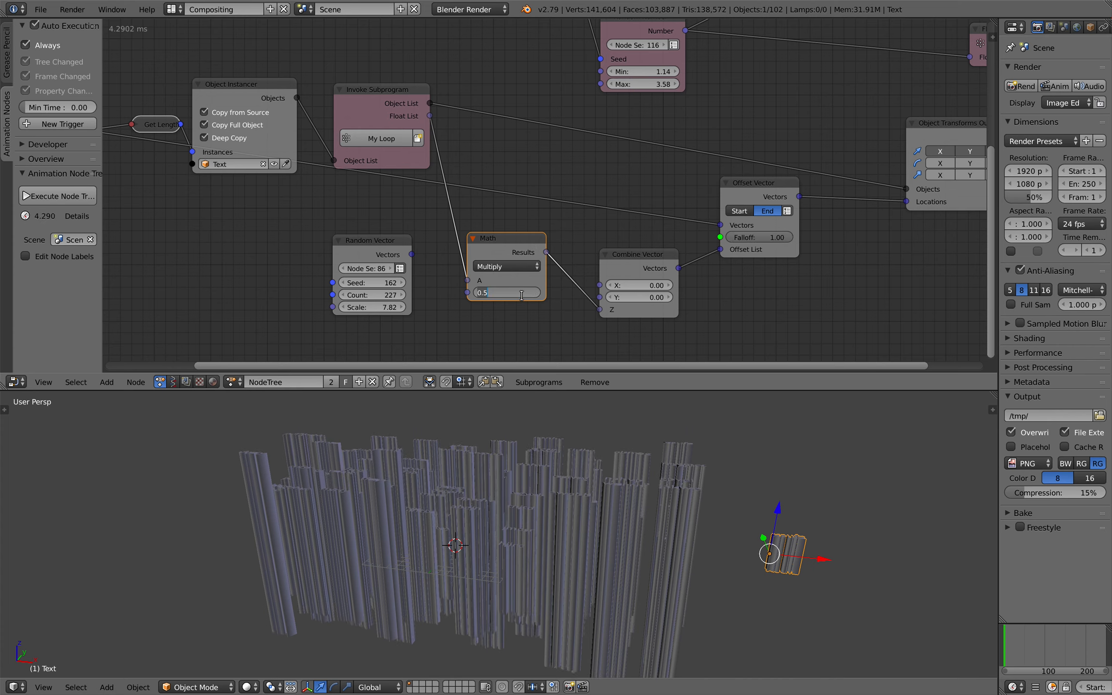
pyautogui.press('Escape')
pyautogui.moveTo(507, 292); pyautogui.dragTo(525, 252)
# Step: Delete the Math node and link My Loop's Float List directly to Combine Vector's Z input
pyautogui.press('x')
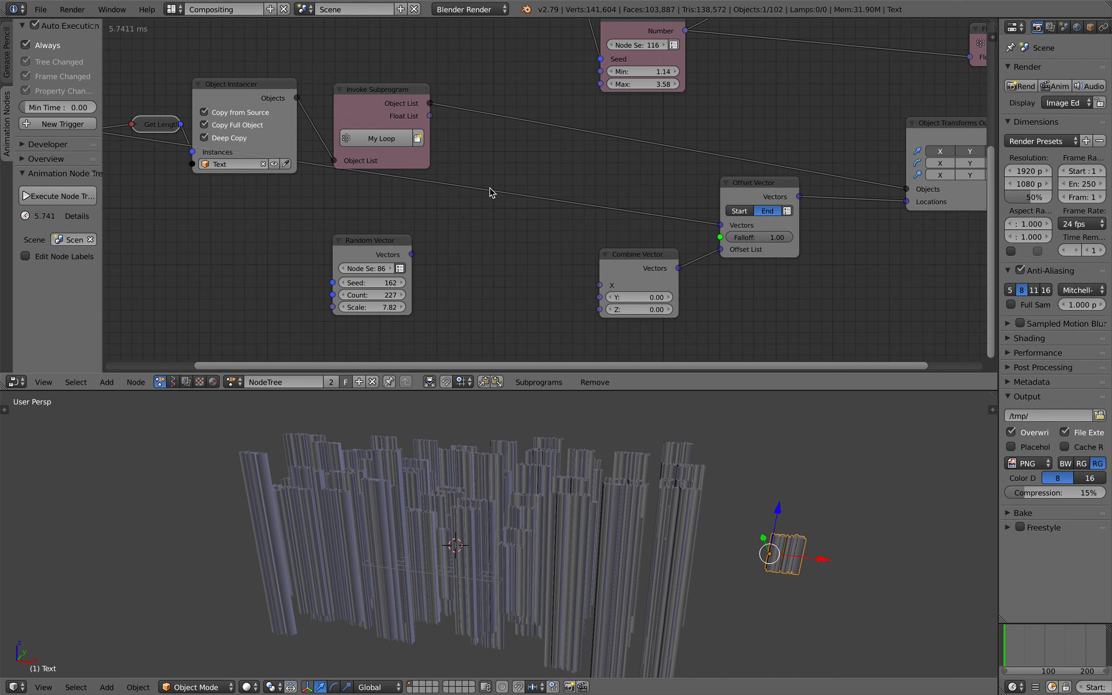
pyautogui.moveTo(429, 116); pyautogui.dragTo(605, 273)
pyautogui.click(723, 254)
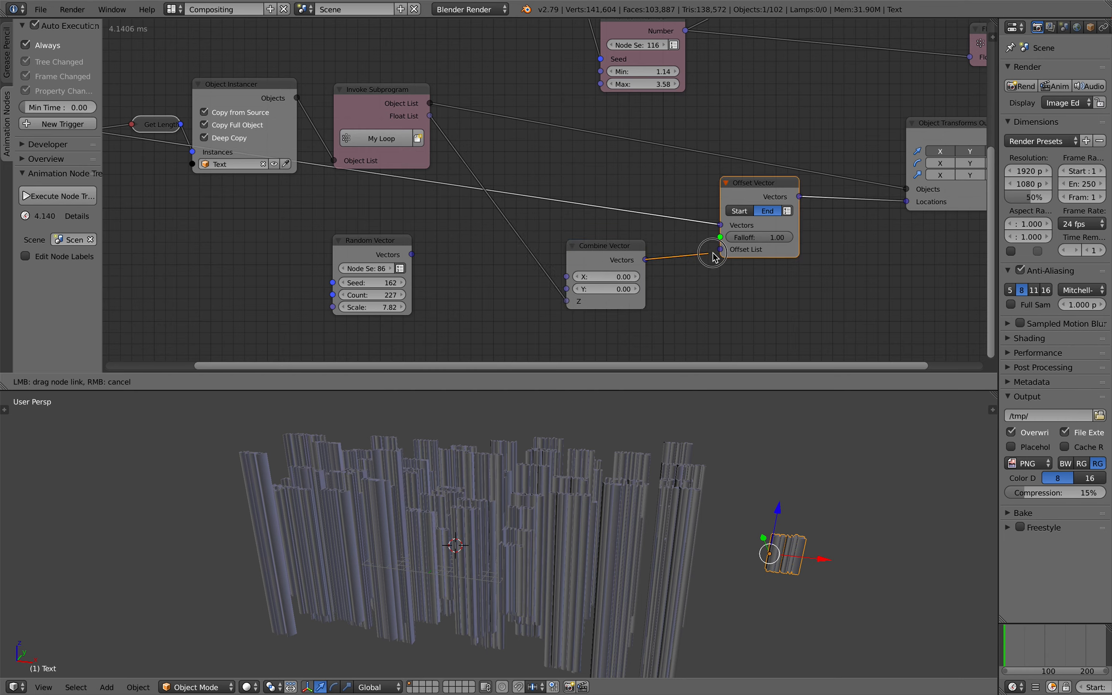
# Step: Set Offset Vector to Start mode with a Falloff of 1.00
pyautogui.moveTo(782, 238); pyautogui.dragTo(725, 238)
pyautogui.moveTo(649, 478); pyautogui.dragTo(633, 499, button='middle')
pyautogui.moveTo(595, 239); pyautogui.dragTo(448, 284, button='middle')
pyautogui.click(601, 256)
pyautogui.click(617, 257)
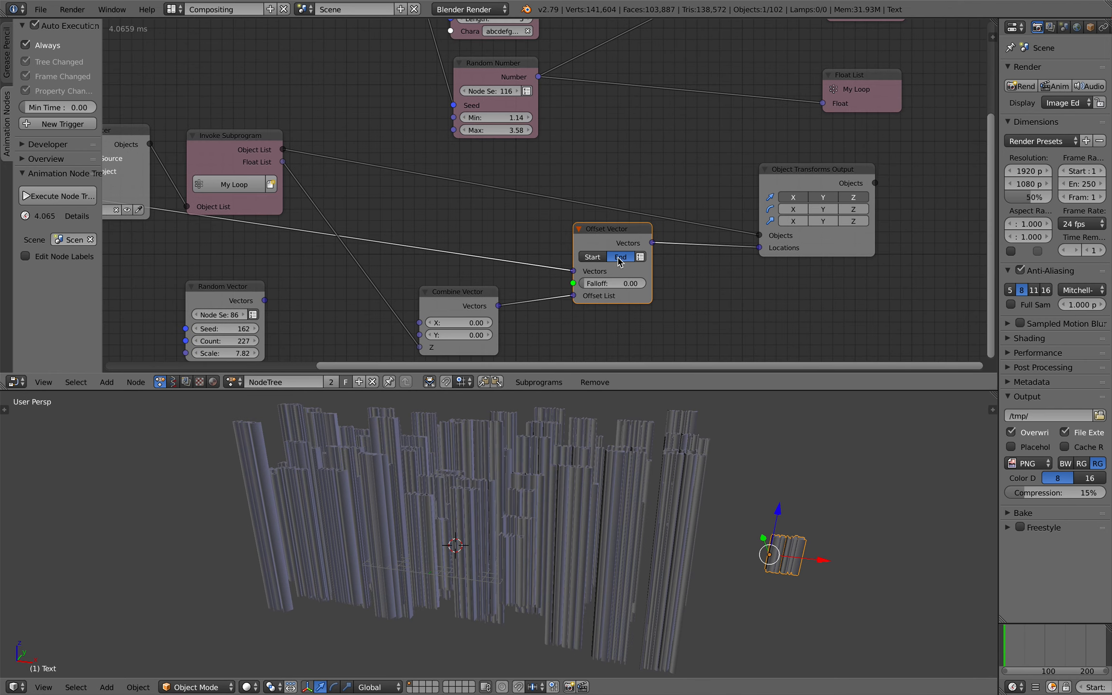
pyautogui.click(600, 258)
pyautogui.moveTo(609, 283); pyautogui.dragTo(676, 283)
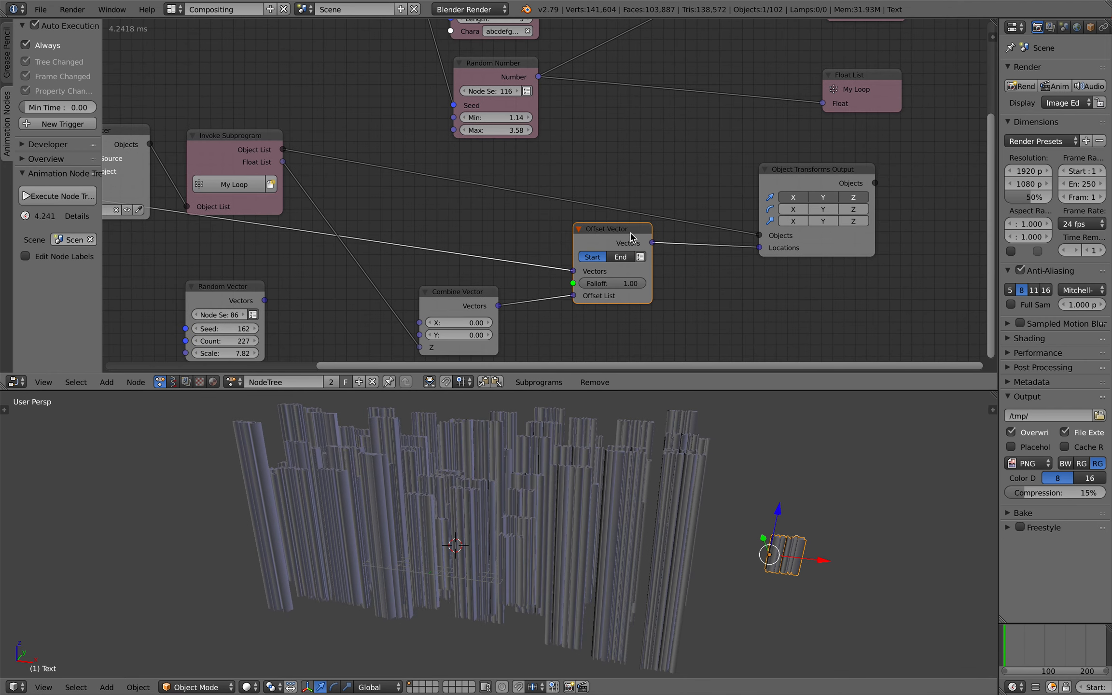
# Step: Move Offset Vector and Object Transforms Output closer to Combine Vector
pyautogui.moveTo(632, 238); pyautogui.dragTo(562, 239)
pyautogui.moveTo(777, 188); pyautogui.dragTo(731, 154)
pyautogui.moveTo(541, 235); pyautogui.dragTo(568, 233)
pyautogui.moveTo(734, 145); pyautogui.dragTo(712, 143)
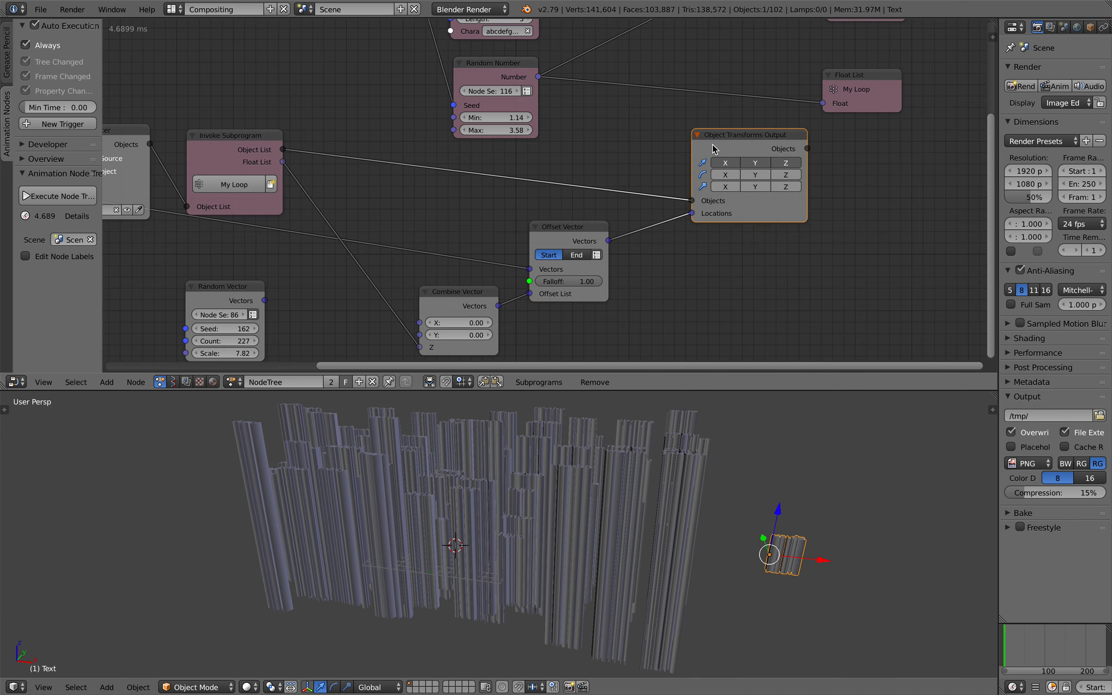
pyautogui.scroll(-1, 712, 144)
pyautogui.moveTo(627, 487); pyautogui.dragTo(636, 535, button='middle')
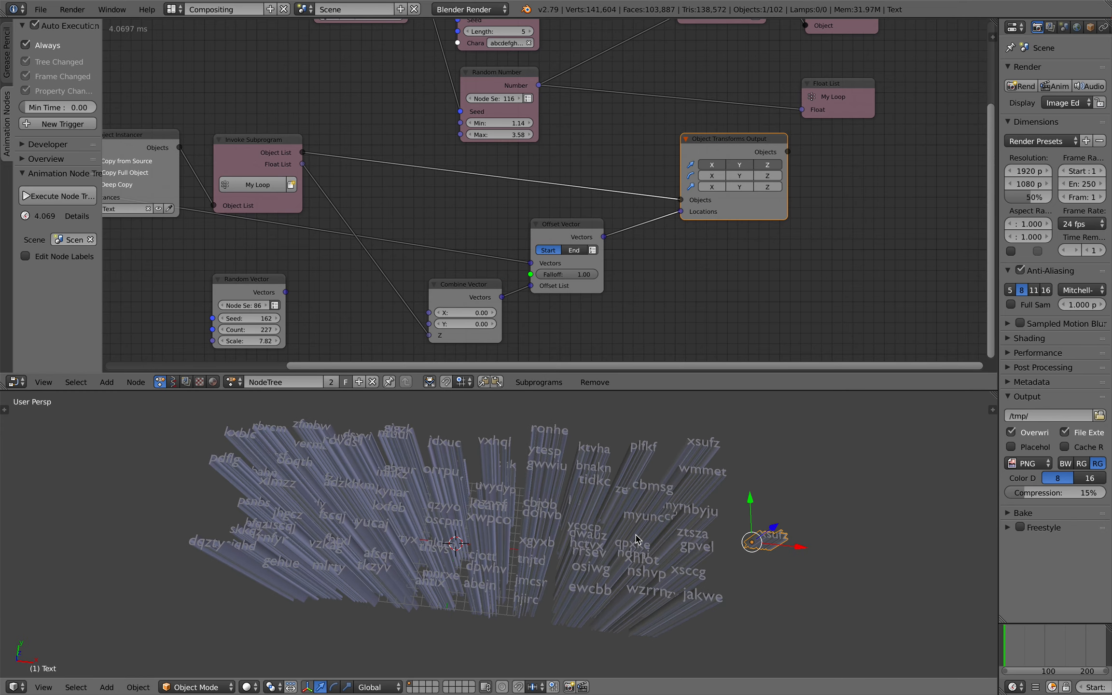
# Step: Set Random Text's characters to AGCT and its length to 6, and save the file
pyautogui.moveTo(644, 108); pyautogui.dragTo(608, 240, button='middle')
pyautogui.scroll(2, 488, 200)
pyautogui.write('AGCT')
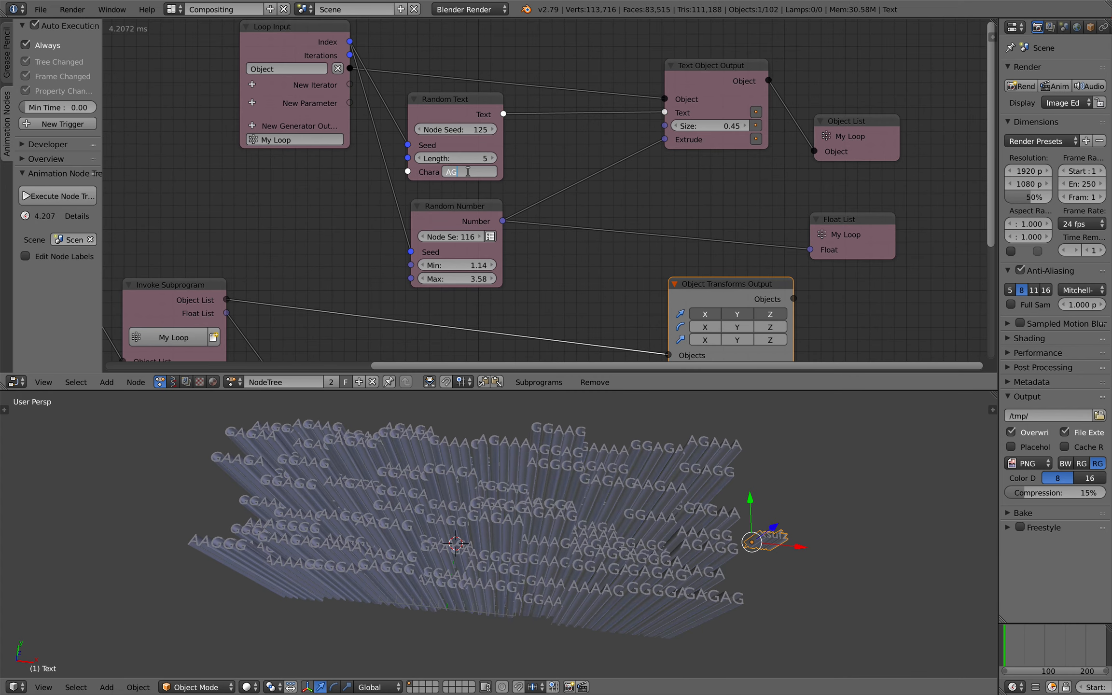
pyautogui.press('Return')
pyautogui.hotkey('ctrl', 's')
pyautogui.click(472, 176)
pyautogui.click(492, 159)
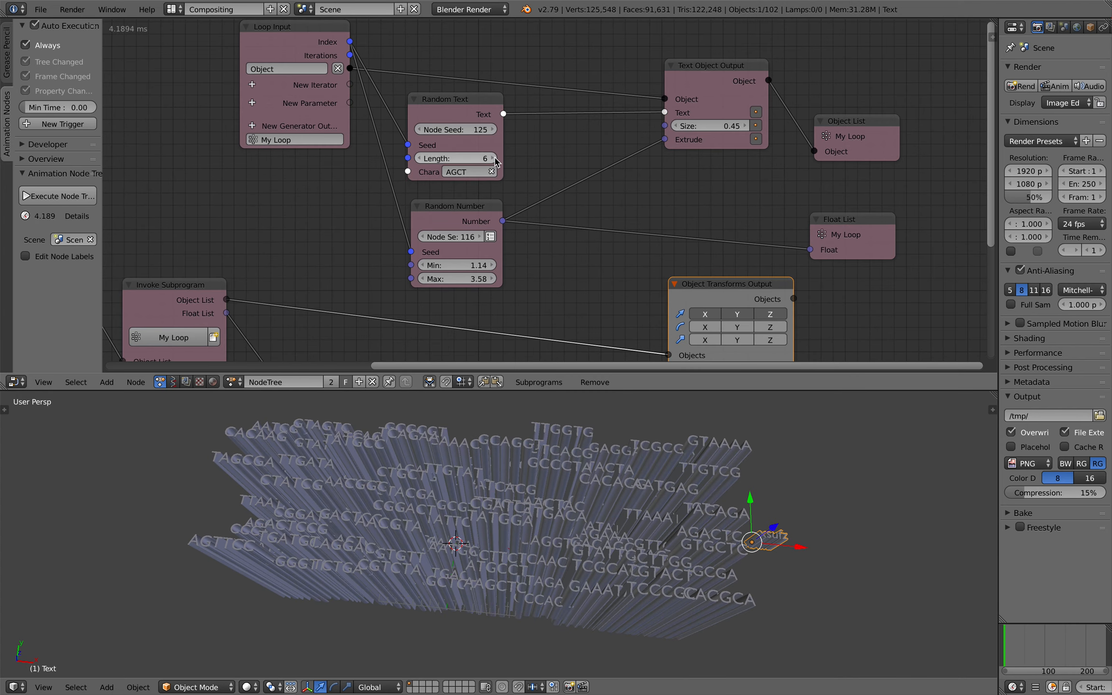
pyautogui.moveTo(547, 437); pyautogui.dragTo(564, 429, button='middle')
pyautogui.hotkey('ctrl', 's')
pyautogui.click(564, 431)
# Step: Set the Random Number node's range to Min 1 and Max 4, and save the file
pyautogui.moveTo(469, 271); pyautogui.dragTo(502, 257, button='middle')
pyautogui.moveTo(508, 265); pyautogui.dragTo(544, 264)
pyautogui.moveTo(540, 261); pyautogui.dragTo(547, 241, button='middle')
pyautogui.write('1')
pyautogui.press('Return')
pyautogui.click(510, 245)
pyautogui.write('4')
pyautogui.press('Return')
pyautogui.moveTo(520, 194); pyautogui.dragTo(534, 192)
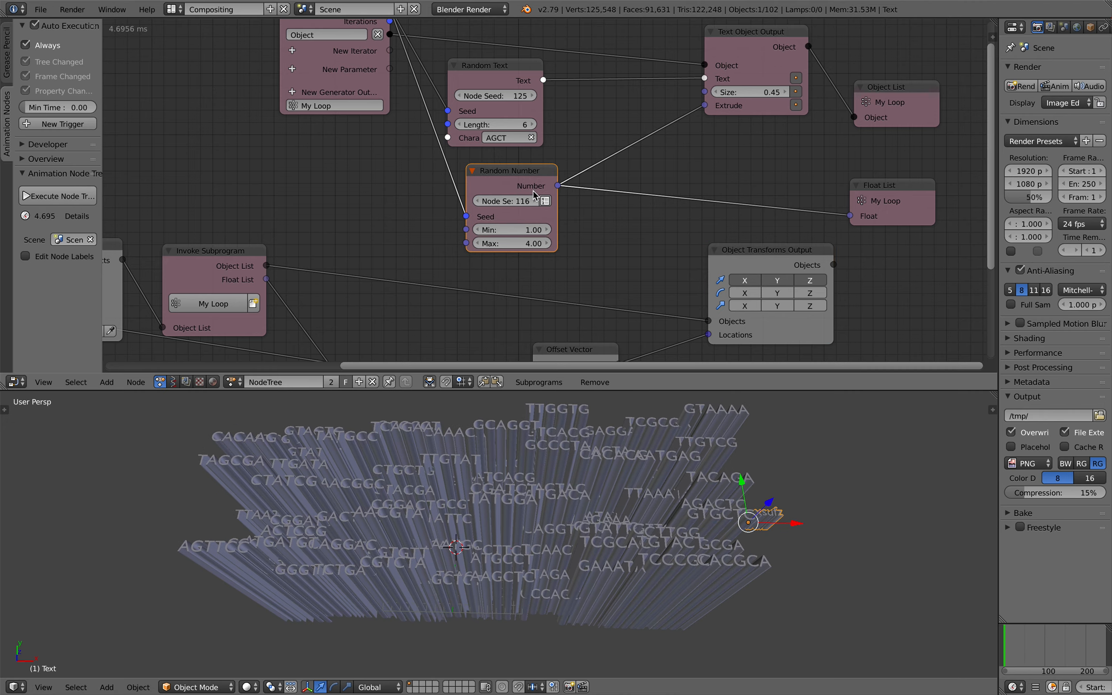
pyautogui.moveTo(569, 520); pyautogui.dragTo(573, 466, button='middle')
pyautogui.hotkey('ctrl', 's')
pyautogui.click(573, 466)
# Step: Set Grid Mesh's length to 65.38 and width to 17.68
pyautogui.scroll(-2, 237, 309)
pyautogui.moveTo(236, 309); pyautogui.dragTo(397, 246, button='middle')
pyautogui.moveTo(316, 244); pyautogui.dragTo(324, 253)
pyautogui.moveTo(575, 491)
pyautogui.mouseDown(button='middle')
pyautogui.moveTo(578, 518)
pyautogui.moveTo(584, 473)
pyautogui.moveTo(581, 511)
pyautogui.mouseUp(button='middle')
# Step: Try 3.84 as Combine Vector's Z without the float list, and delete the node
pyautogui.scroll(-1, 578, 485)
pyautogui.moveTo(590, 334); pyautogui.dragTo(492, 312, button='middle')
pyautogui.moveTo(716, 271); pyautogui.dragTo(656, 272)
pyautogui.scroll(1, 655, 284)
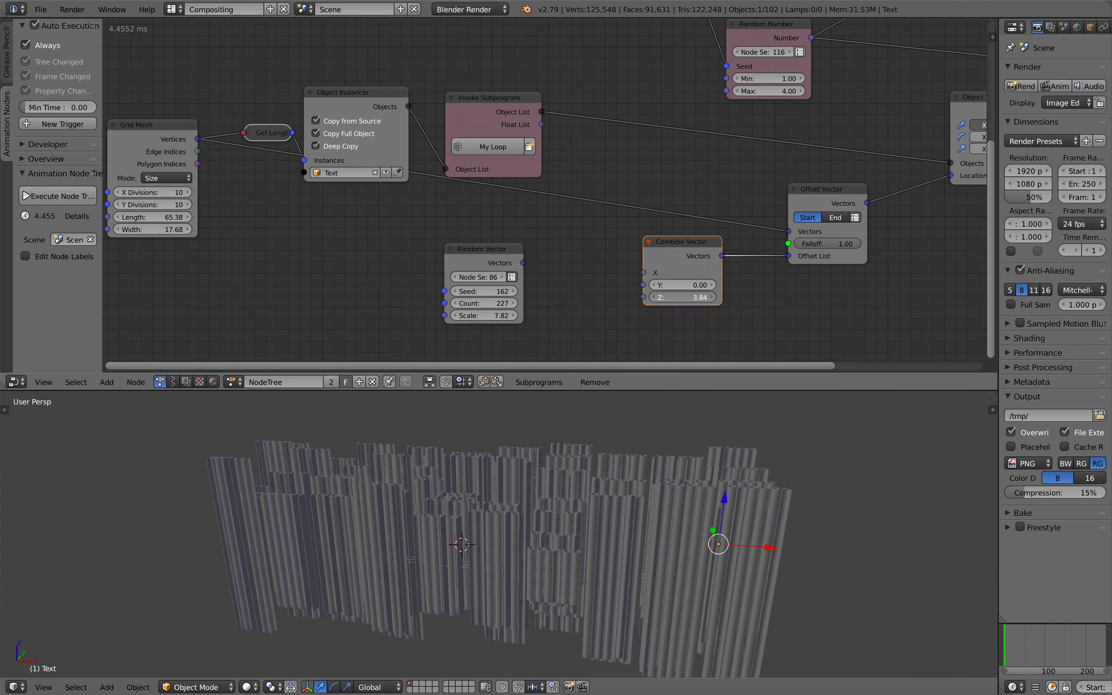
pyautogui.press('x')
pyautogui.hotkey('ctrl', 'a')
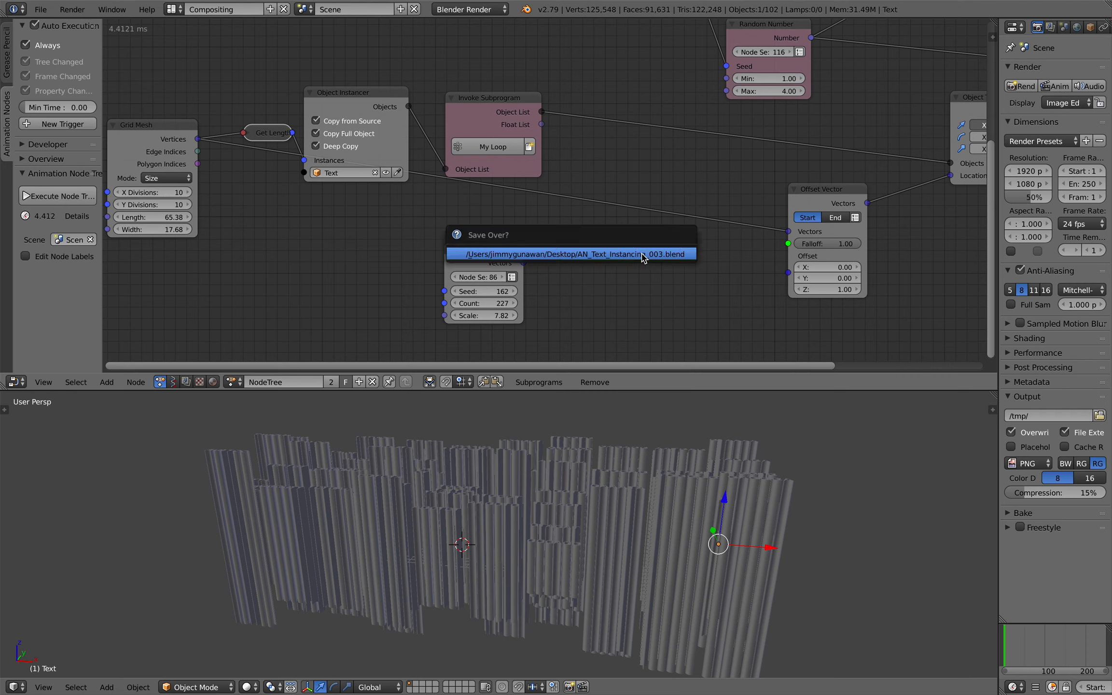
# Step: Set Offset Vector's Z offset to 0.70, shift the node closer to Invoke Subprogram, and compare its End and Start modes
pyautogui.moveTo(827, 289); pyautogui.dragTo(799, 291)
pyautogui.moveTo(796, 187); pyautogui.dragTo(771, 177)
pyautogui.click(790, 208)
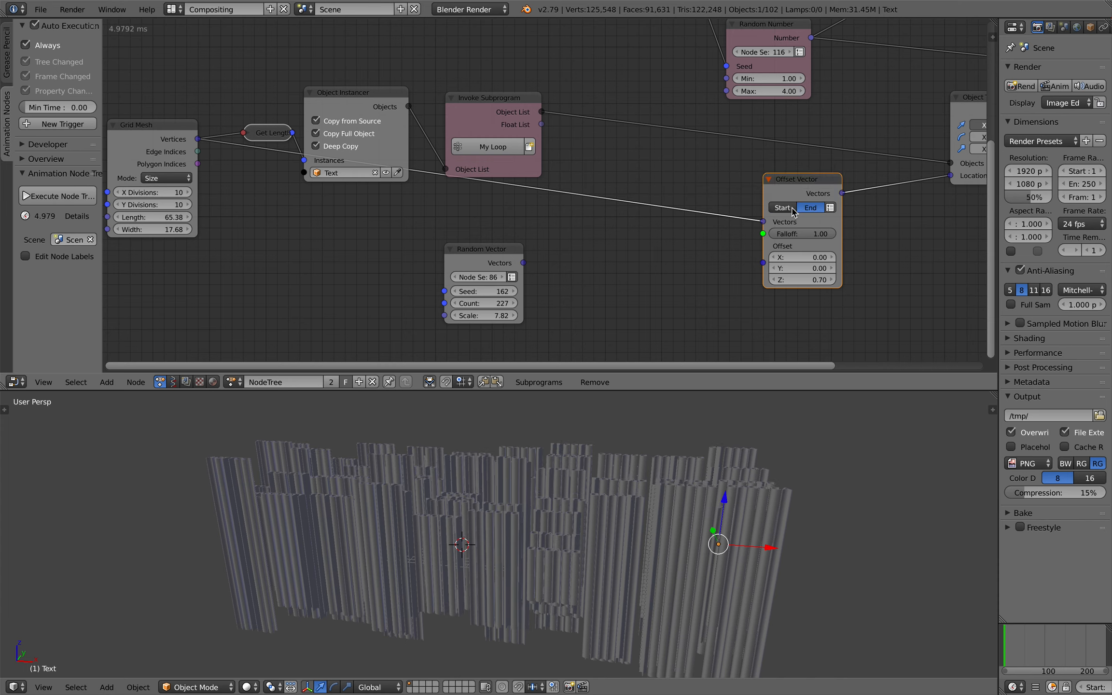
# Step: Add a Combine Vector node, feed My Loop's Float List into its Z and link its output to Offset Vector's Offset input
pyautogui.hotkey('ctrl', 'a')
pyautogui.write('combine v')
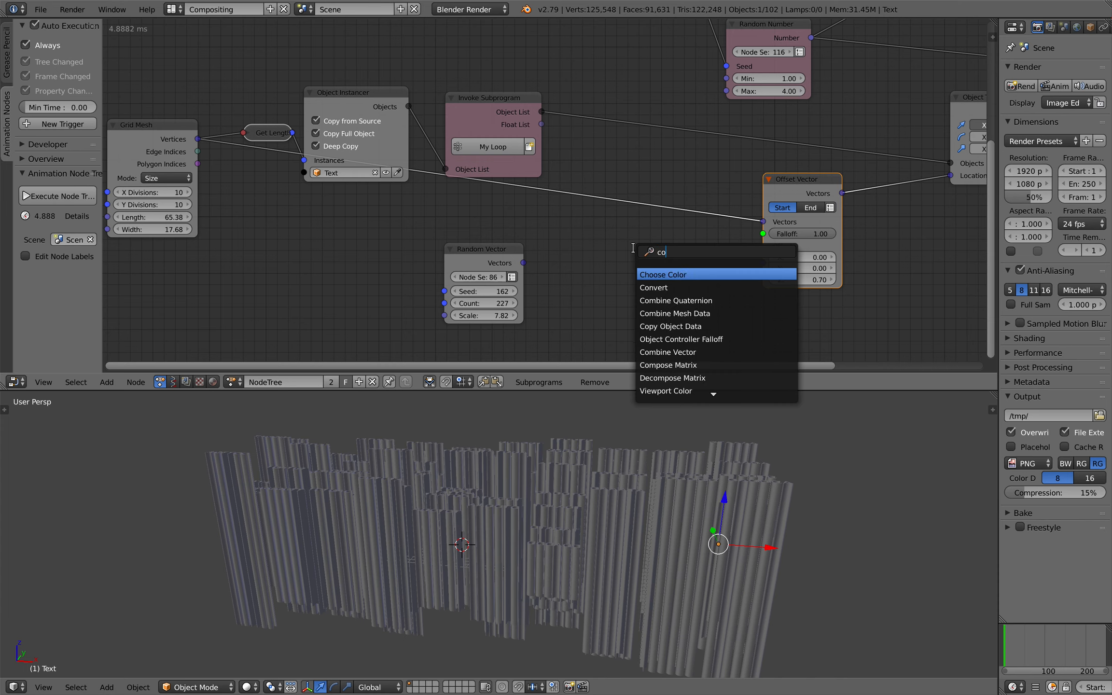
pyautogui.press('Return')
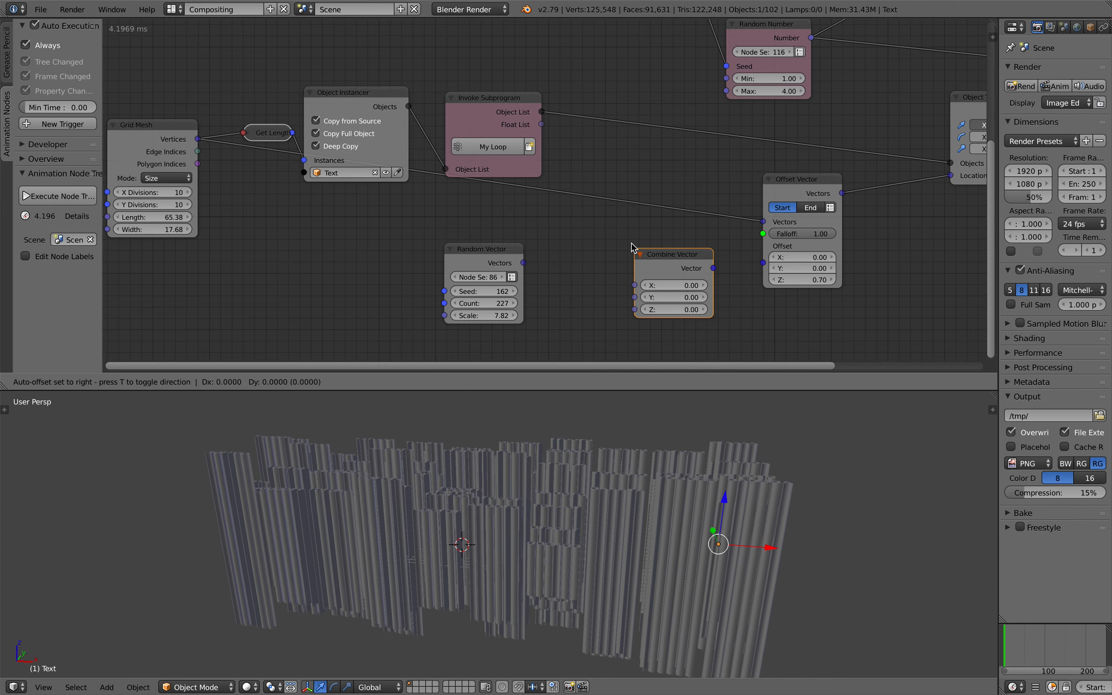
pyautogui.click(626, 242)
pyautogui.moveTo(542, 126); pyautogui.dragTo(558, 145)
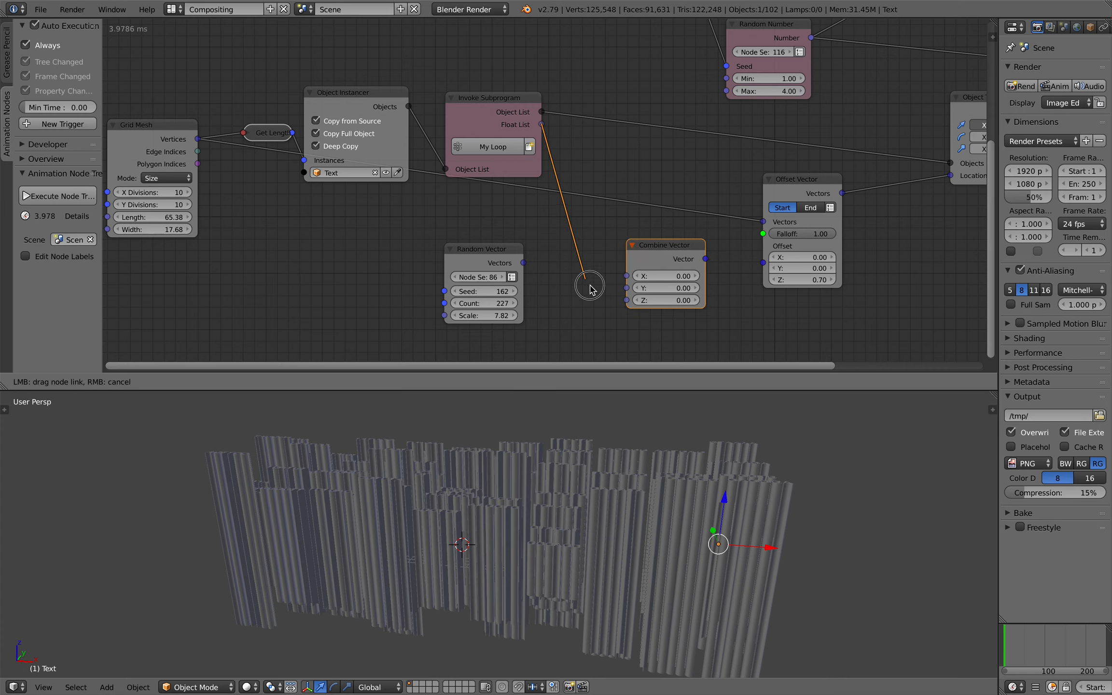
pyautogui.moveTo(622, 304); pyautogui.dragTo(626, 300)
pyautogui.moveTo(671, 245); pyautogui.dragTo(763, 263)
pyautogui.moveTo(650, 442); pyautogui.dragTo(657, 458, button='middle')
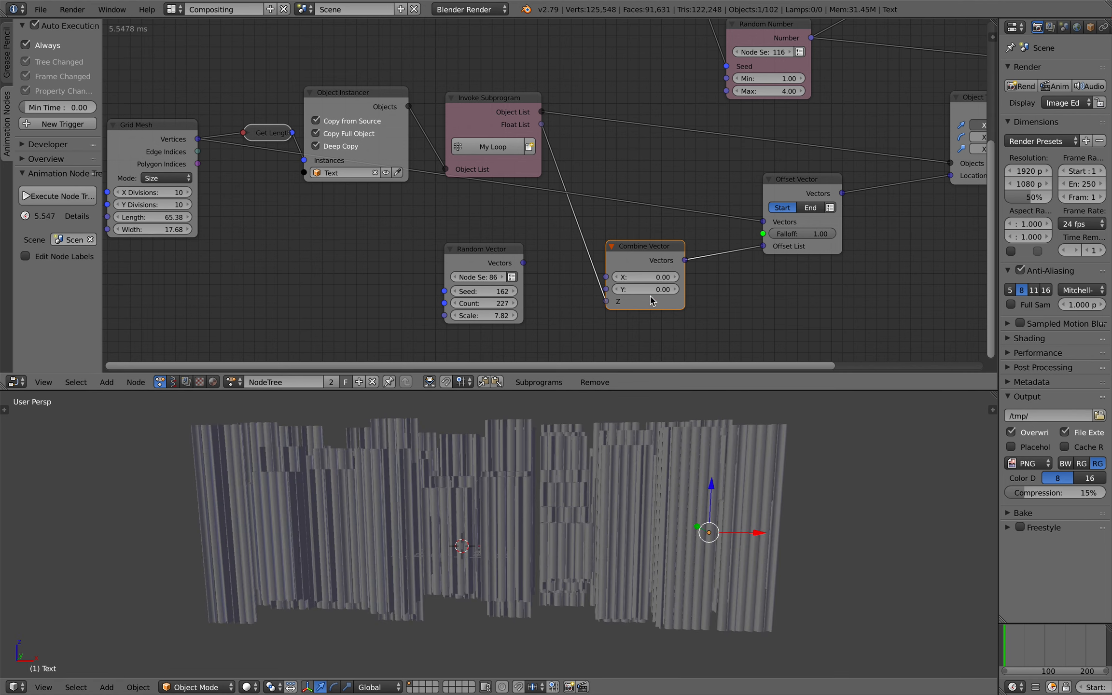
# Step: Delete the unused Random Vector node, tidy the positions of Combine Vector and Invoke Subprogram, and save the file
pyautogui.moveTo(637, 253); pyautogui.dragTo(660, 251)
pyautogui.click(489, 257)
pyautogui.press('x')
pyautogui.moveTo(579, 224); pyautogui.dragTo(568, 238, button='middle')
pyautogui.hotkey('ctrl', 's')
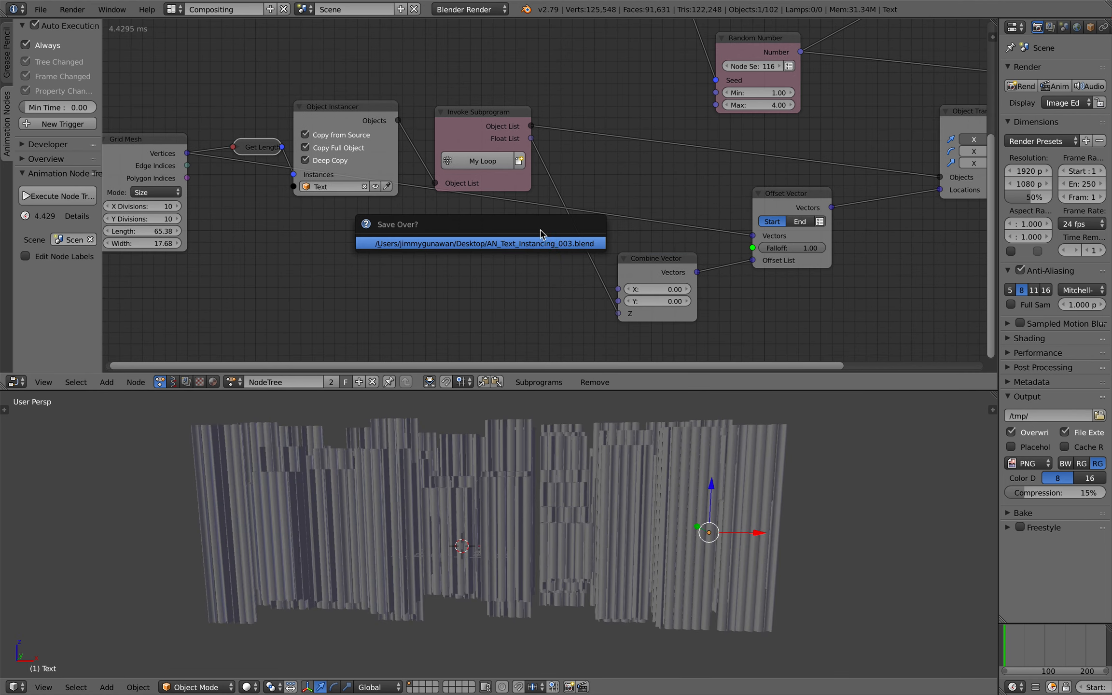
pyautogui.click(551, 244)
pyautogui.moveTo(474, 119); pyautogui.dragTo(464, 86)
pyautogui.scroll(-2, 570, 477)
# Step: Reposition the active text object in the 3D view, select all objects and save the file
pyautogui.moveTo(570, 477); pyautogui.dragTo(667, 553, button='middle')
pyautogui.press('g')
pyautogui.click(729, 528)
pyautogui.press('a')
pyautogui.scroll(2, 680, 521)
pyautogui.hotkey('ctrl', 's')
pyautogui.click(677, 518)
# Step: Move Grid Mesh slightly away from the Get Length node
pyautogui.scroll(-2, 549, 194)
pyautogui.moveTo(737, 204); pyautogui.dragTo(405, 298, button='middle')
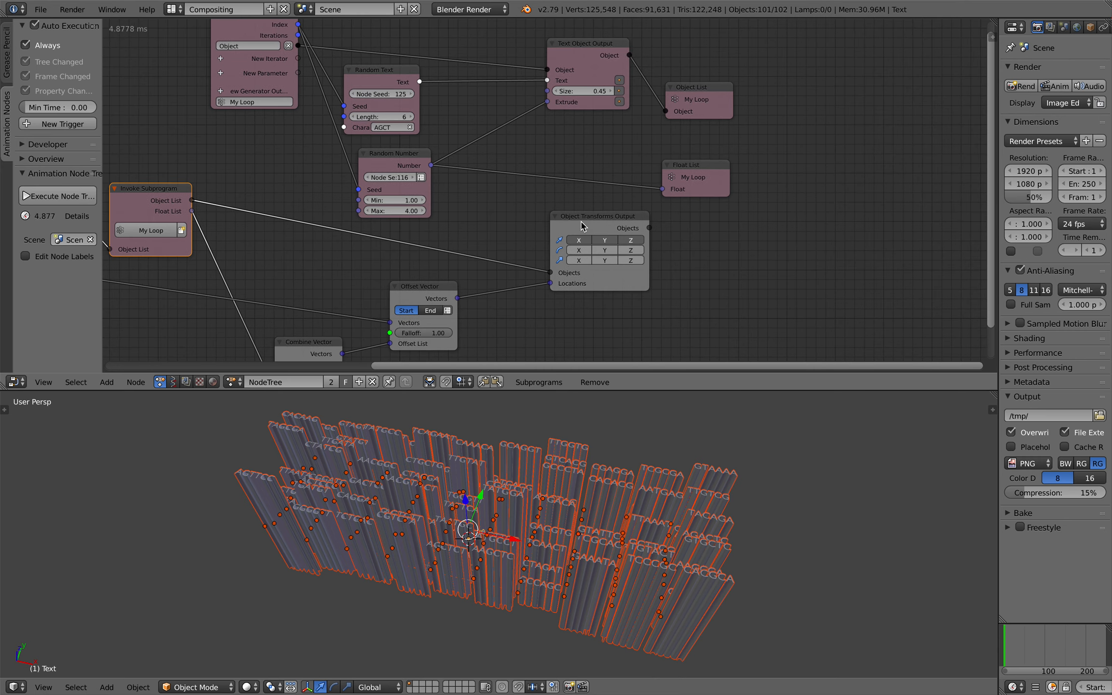
pyautogui.click(570, 221)
pyautogui.moveTo(233, 111); pyautogui.dragTo(579, 130, button='middle')
pyautogui.click(385, 235)
pyautogui.moveTo(326, 247); pyautogui.dragTo(370, 216, button='middle')
pyautogui.moveTo(270, 235); pyautogui.dragTo(232, 245)
pyautogui.click(425, 201)
pyautogui.press('w')
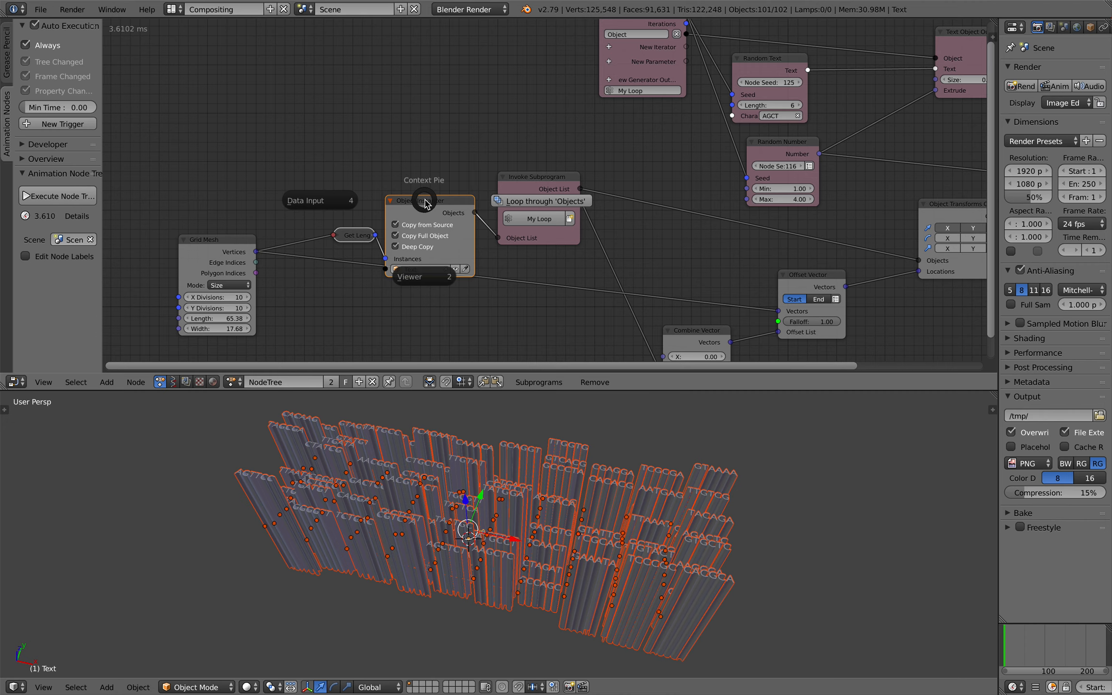
pyautogui.press('Escape')
pyautogui.scroll(1, 434, 198)
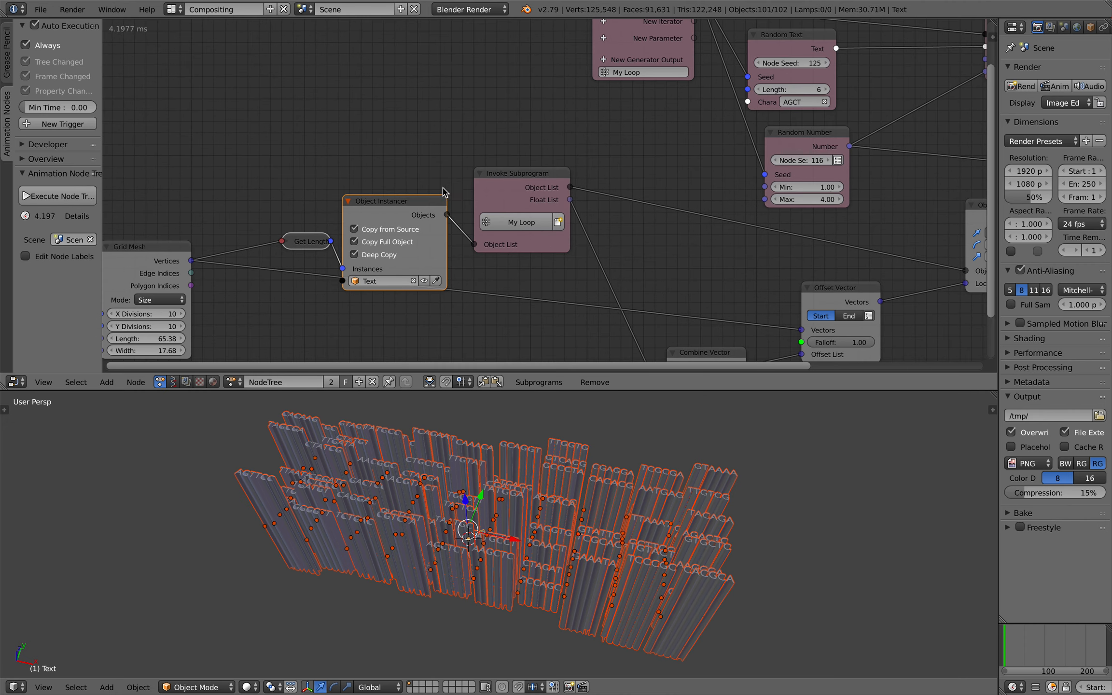
# Step: Reset the source data of the Object Instancer node through its advanced node settings
pyautogui.click(991, 34)
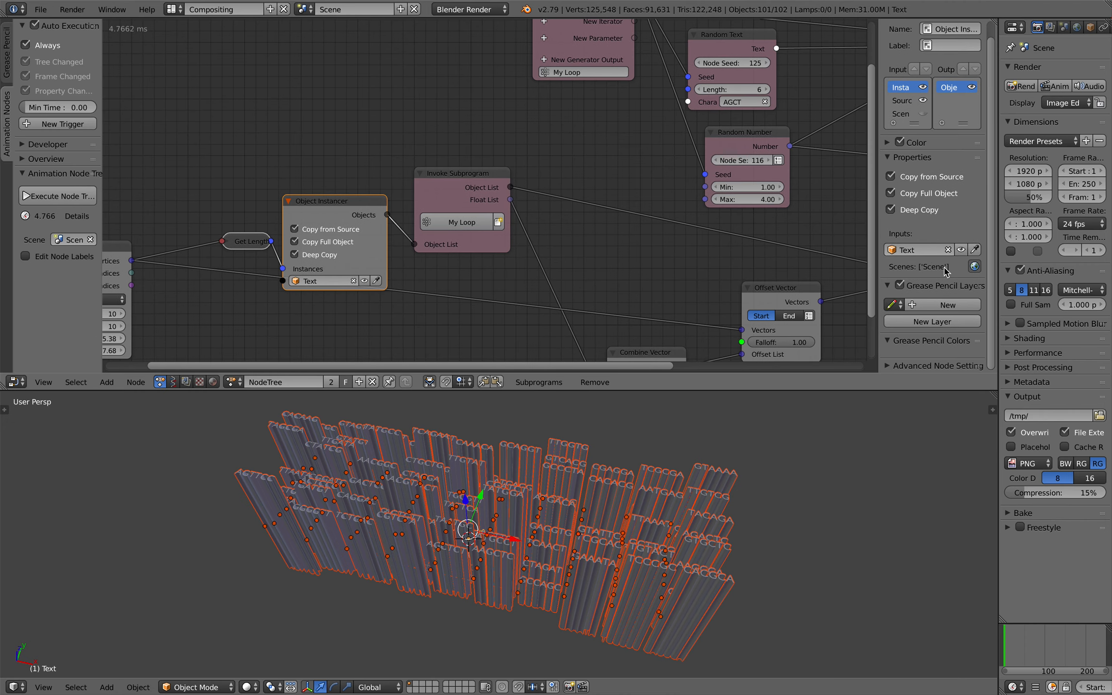
pyautogui.scroll(-5, 943, 364)
pyautogui.click(944, 321)
# Step: Move the source text object away from the grid of instances and scale it by about 1.156
pyautogui.moveTo(685, 543); pyautogui.dragTo(697, 529, button='middle')
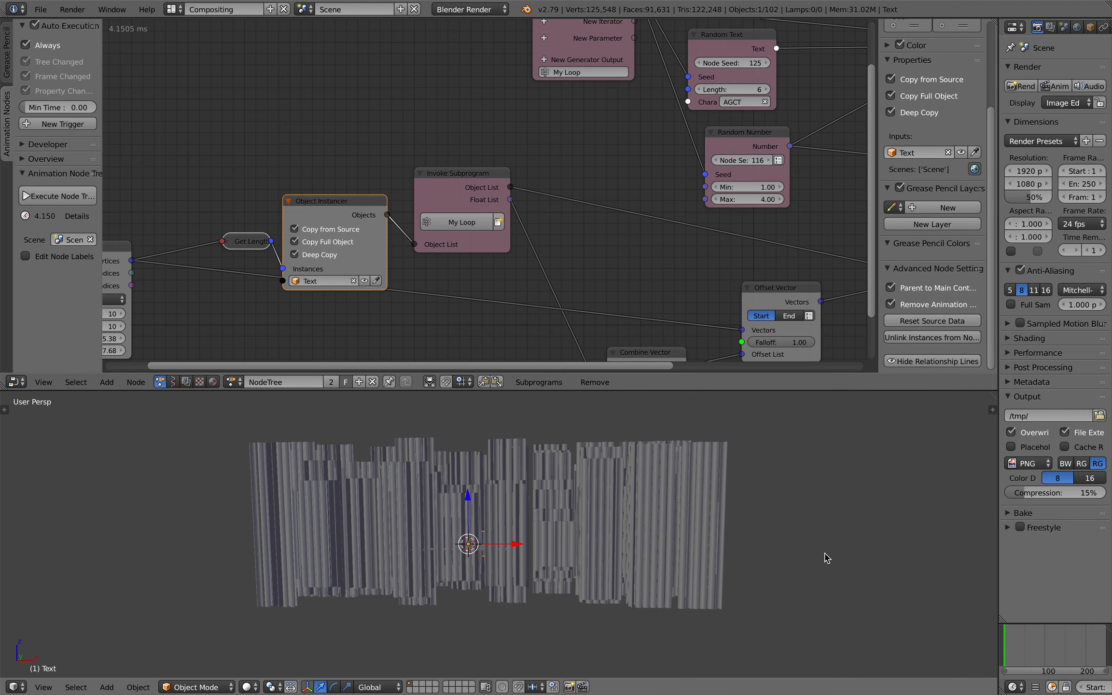
pyautogui.press('g')
pyautogui.click(925, 508)
pyautogui.press('s')
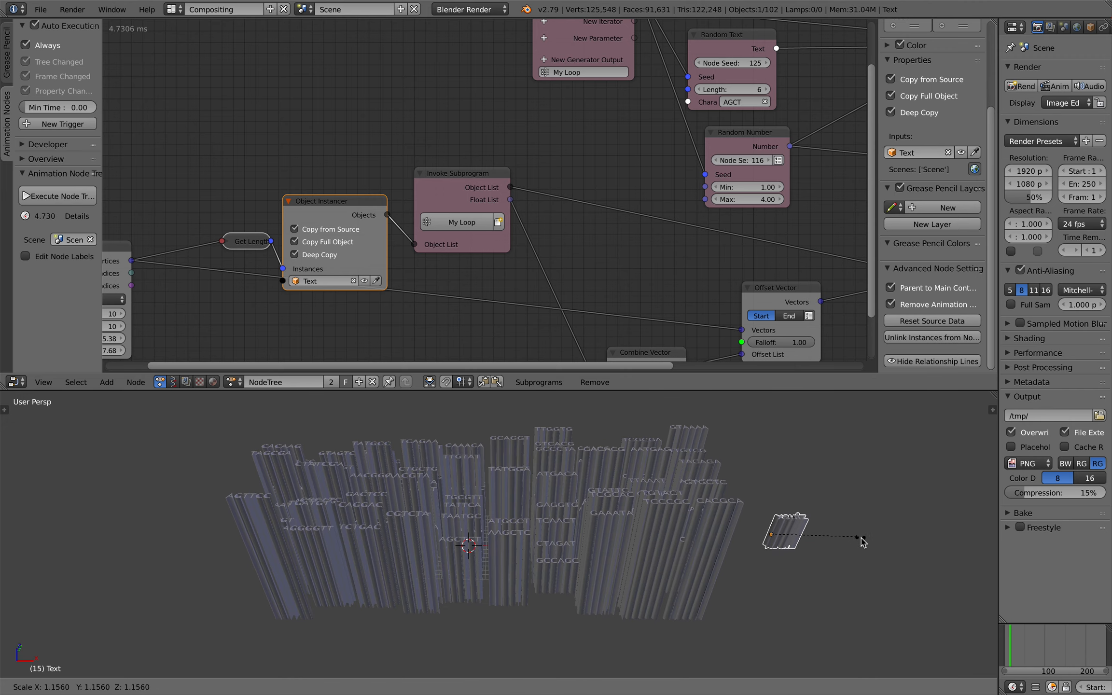
pyautogui.click(862, 542)
pyautogui.hotkey('ctrl', 'f')
pyautogui.press('Return')
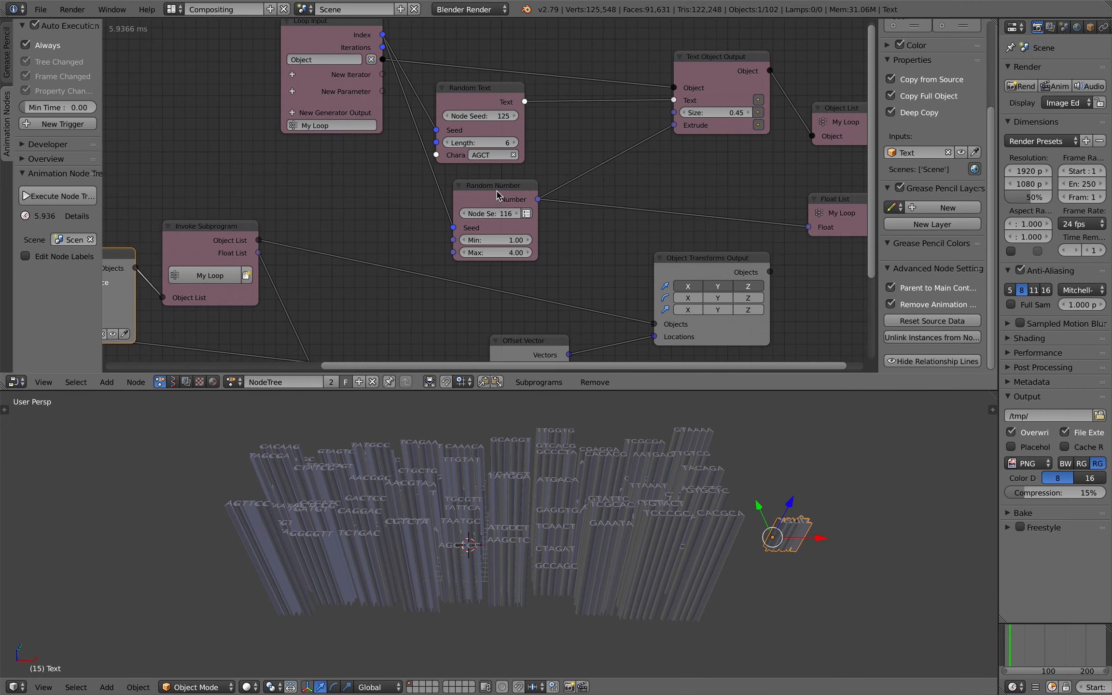
# Step: Shift the Random Number and Combine Vector nodes slightly and hide the node editor's properties sidebar
pyautogui.moveTo(498, 192); pyautogui.dragTo(484, 183)
pyautogui.moveTo(536, 268); pyautogui.dragTo(530, 173, button='middle')
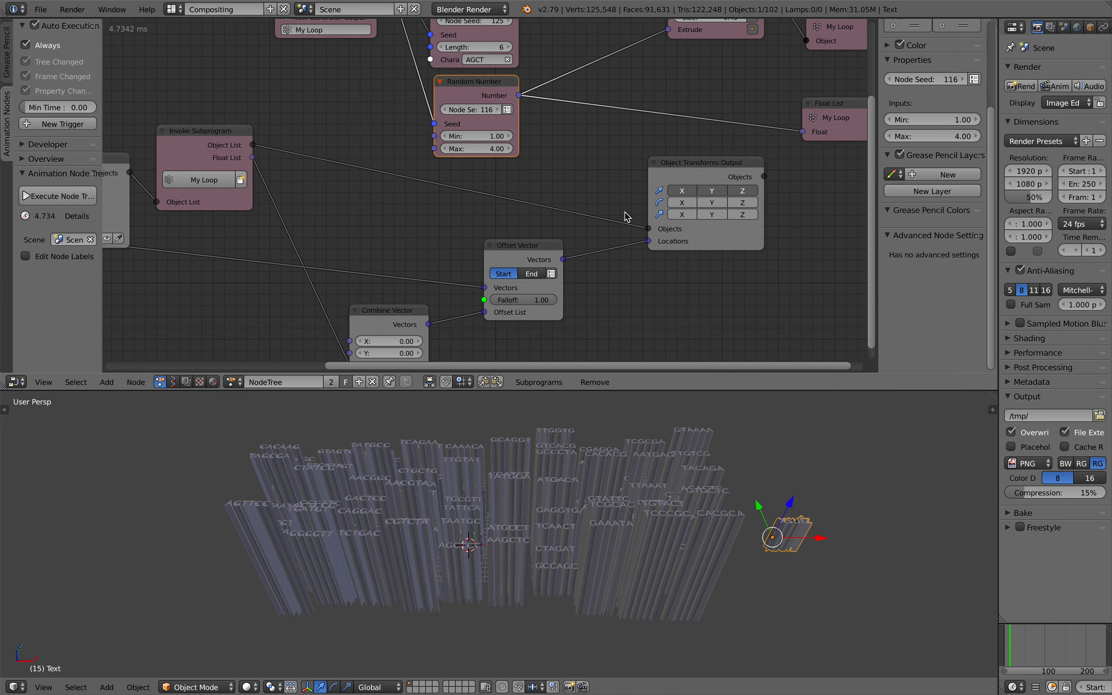
pyautogui.moveTo(879, 167); pyautogui.dragTo(990, 152)
pyautogui.moveTo(531, 231); pyautogui.dragTo(623, 175, button='middle')
pyautogui.moveTo(538, 253); pyautogui.dragTo(536, 246)
pyautogui.moveTo(563, 485)
pyautogui.mouseDown(button='middle')
pyautogui.moveTo(558, 448)
pyautogui.moveTo(571, 480)
pyautogui.mouseUp(button='middle')
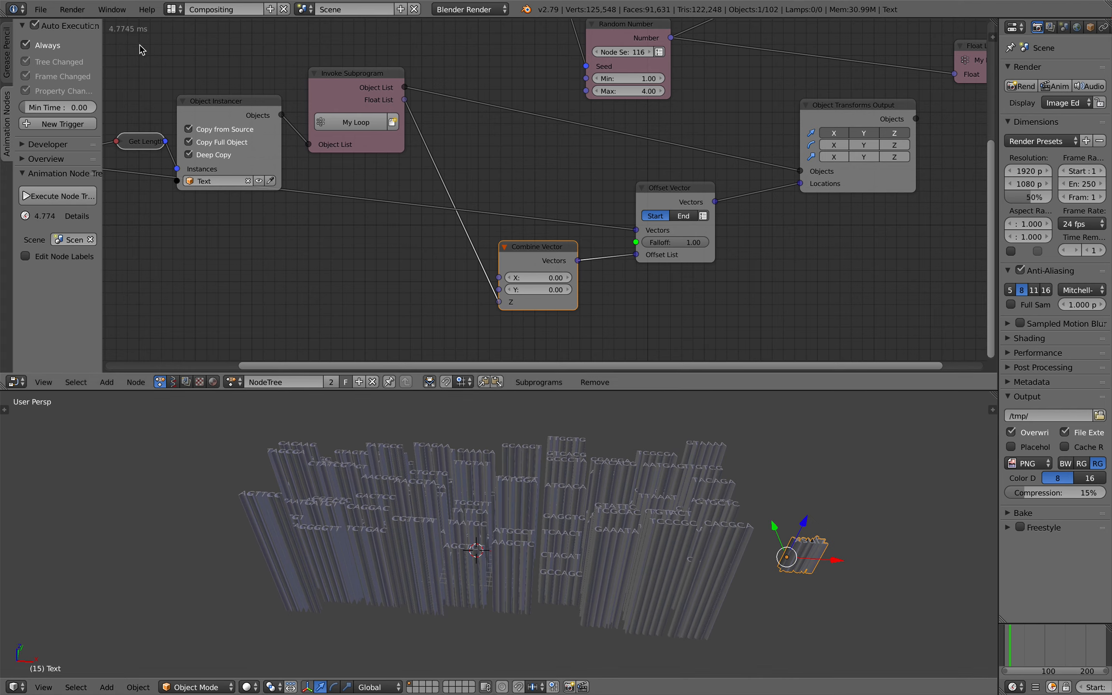
# Step: Open the recent file AN_Text_008.blend
pyautogui.click(43, 10)
pyautogui.click(40, 9)
pyautogui.moveTo(103, 53)
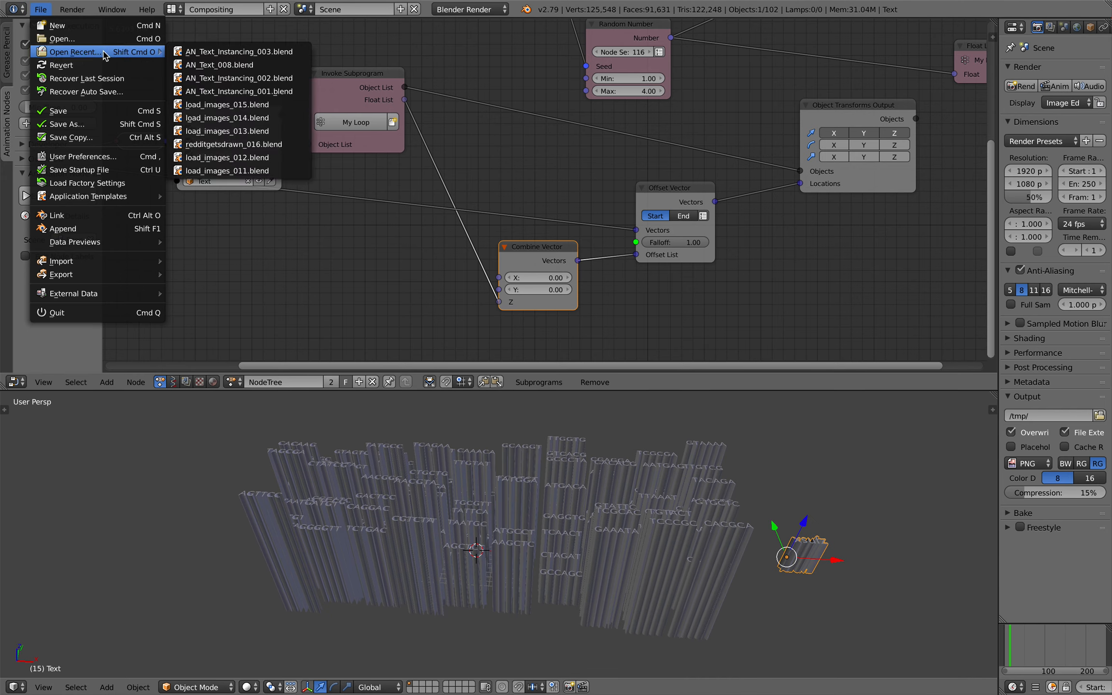
pyautogui.click(239, 51)
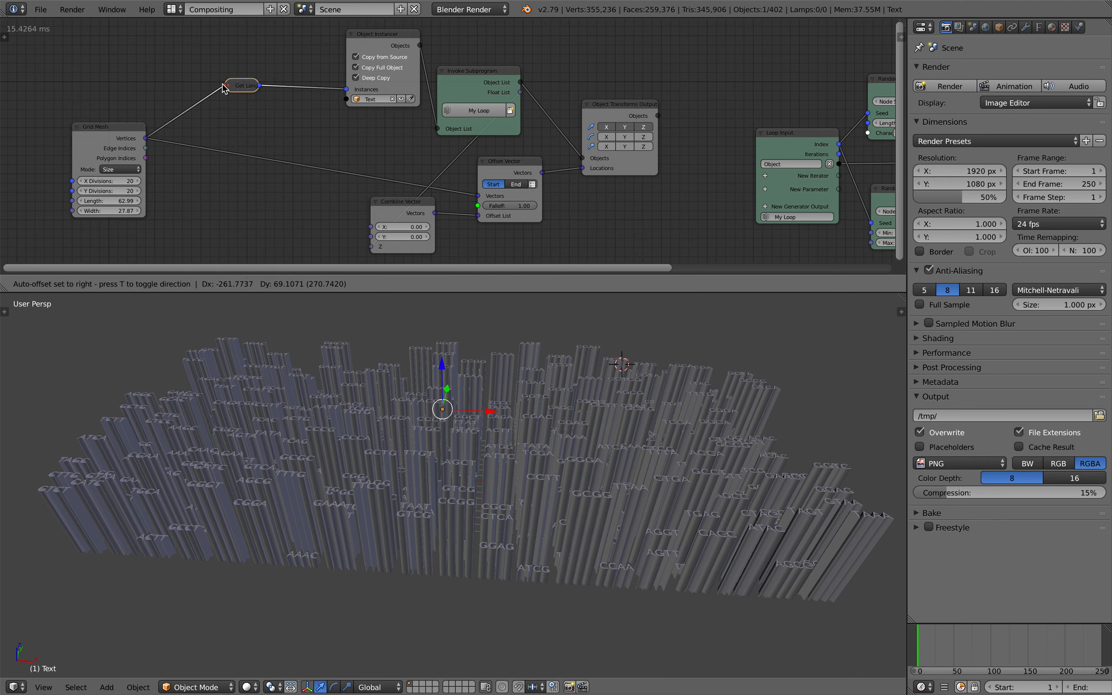
# Step: Reposition the Invoke Subprogram, Offset Vector and Combine Vector nodes to tidy the node layout
pyautogui.moveTo(470, 73); pyautogui.dragTo(427, 57)
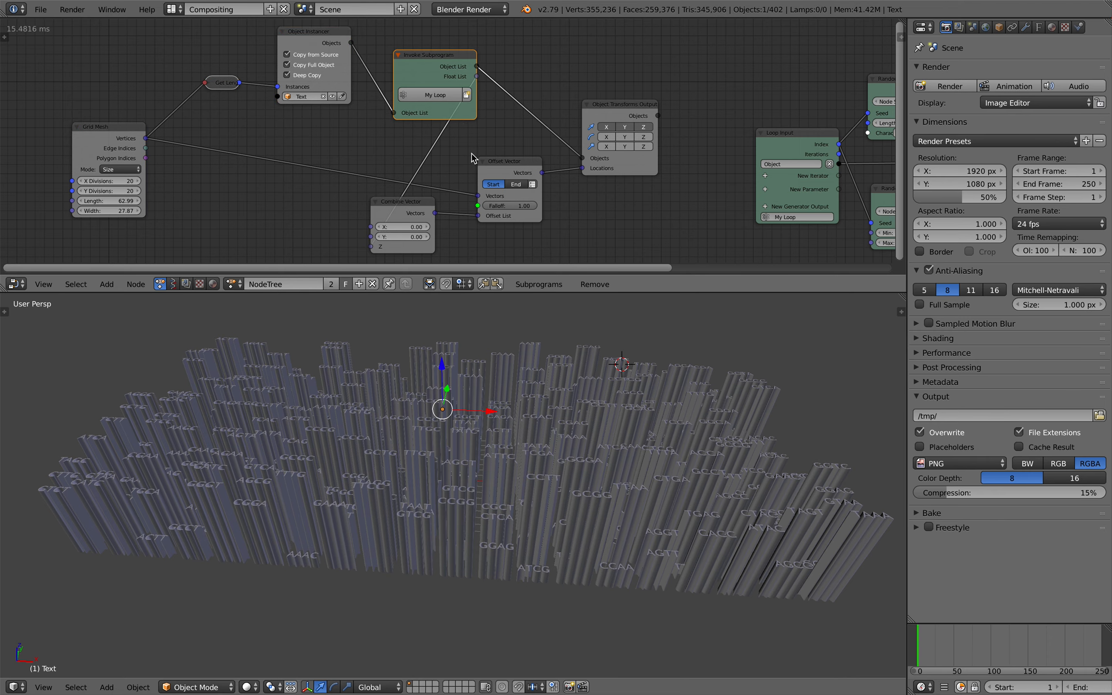
pyautogui.moveTo(482, 162); pyautogui.dragTo(462, 151)
pyautogui.moveTo(389, 196); pyautogui.dragTo(375, 190)
pyautogui.moveTo(519, 167); pyautogui.dragTo(303, 145, button='middle')
# Step: Set the Random Number node's Min to 0.5 and Max to 5
pyautogui.keyDown('ctrl'); pyautogui.hscroll(4, 491, 129); pyautogui.keyUp('ctrl')
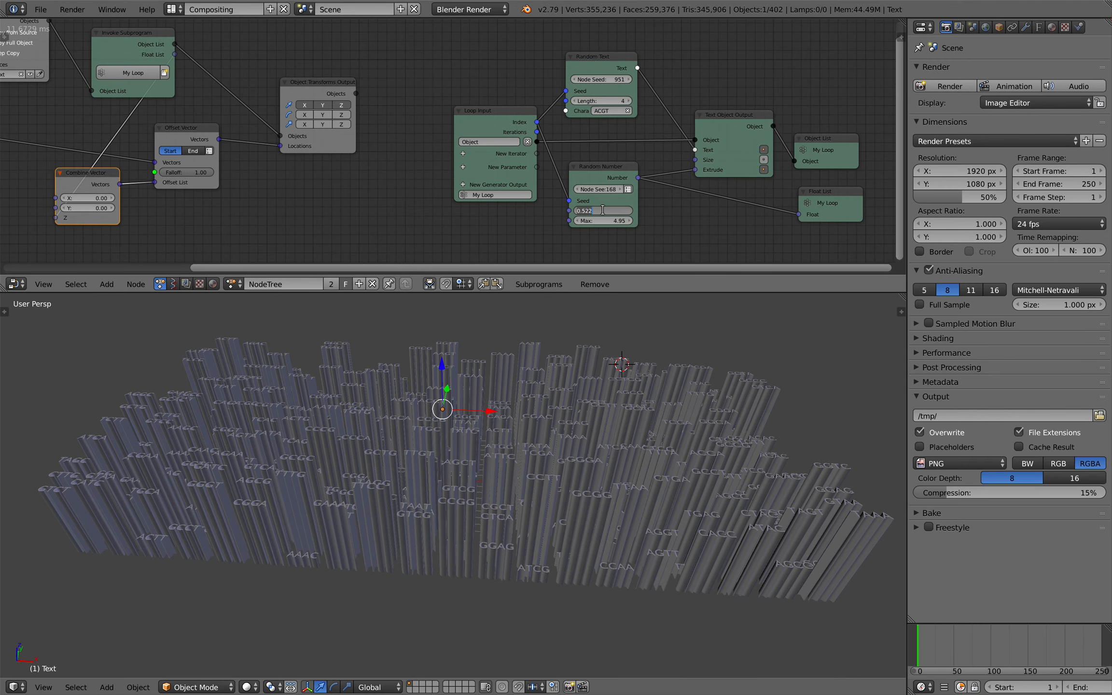
pyautogui.write(',5')
pyautogui.press('Tab')
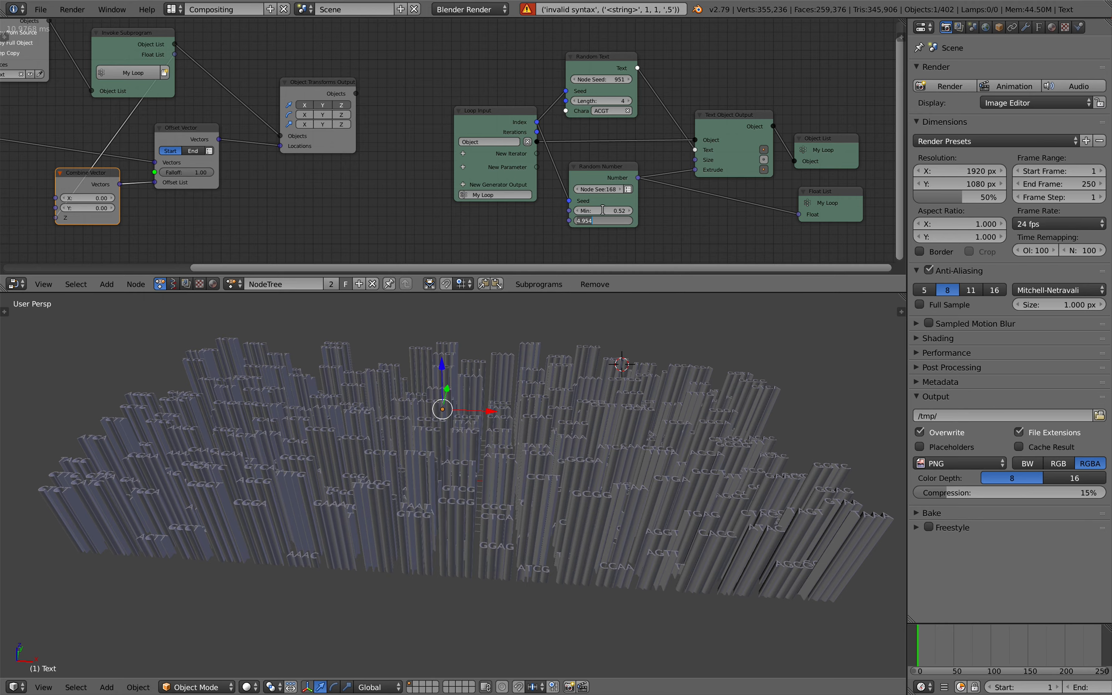
pyautogui.write("5'")
pyautogui.press('Return')
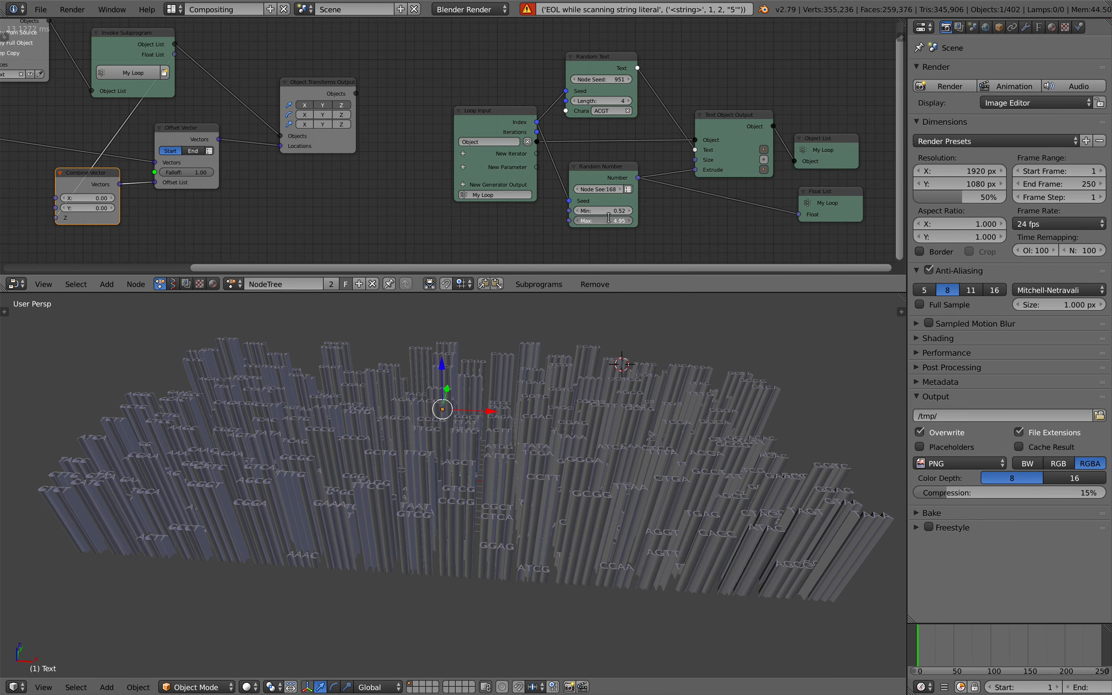
pyautogui.keyDown('ctrl'); pyautogui.scroll(1, 619, 222); pyautogui.keyUp('ctrl')
pyautogui.scroll(1, 623, 226)
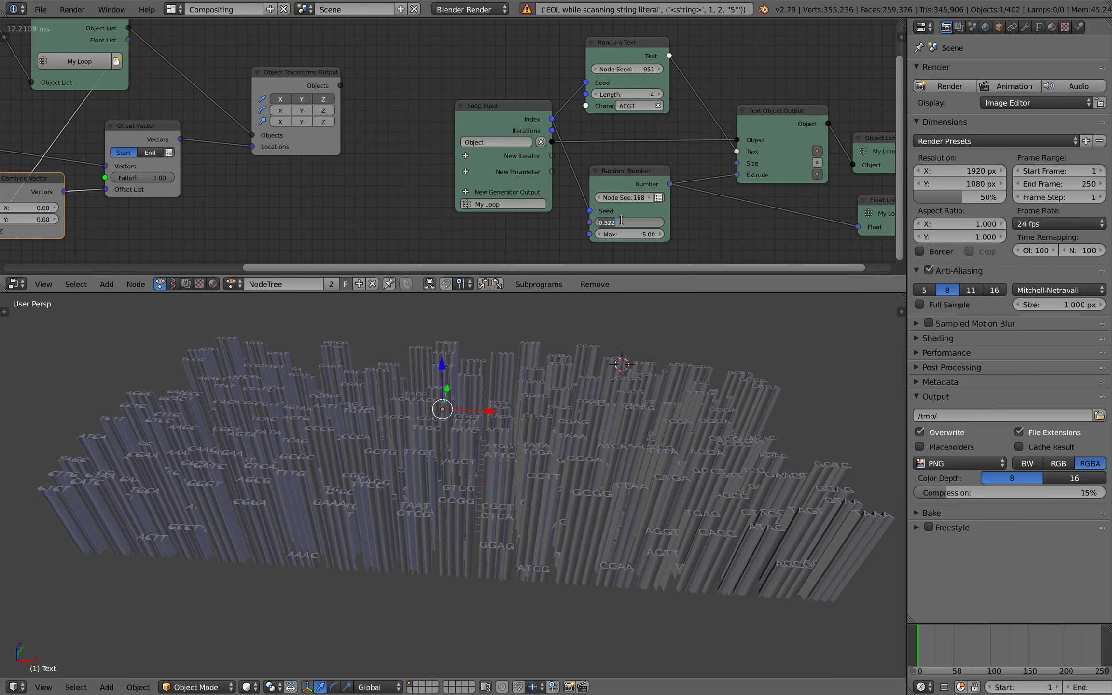
# Step: Change the node seed of Random Number to 250 and of Random Text to 1107
pyautogui.moveTo(625, 203); pyautogui.dragTo(665, 203)
pyautogui.moveTo(653, 145); pyautogui.dragTo(475, 136, button='middle')
pyautogui.moveTo(453, 63); pyautogui.dragTo(493, 94)
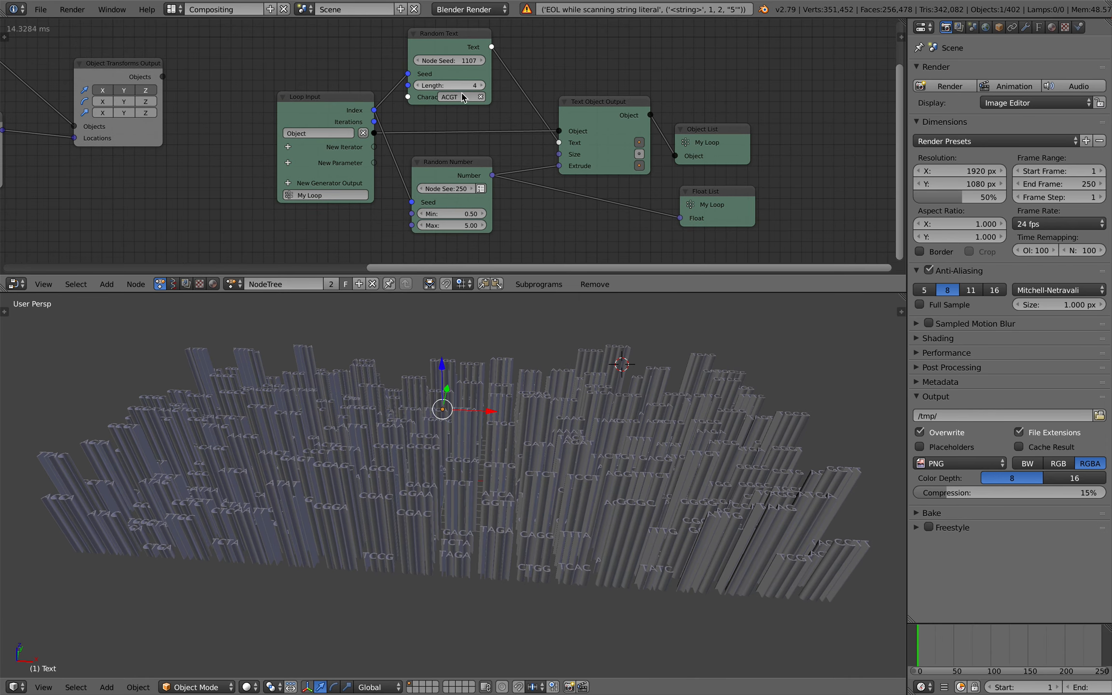
pyautogui.moveTo(562, 333); pyautogui.dragTo(526, 386, button='middle')
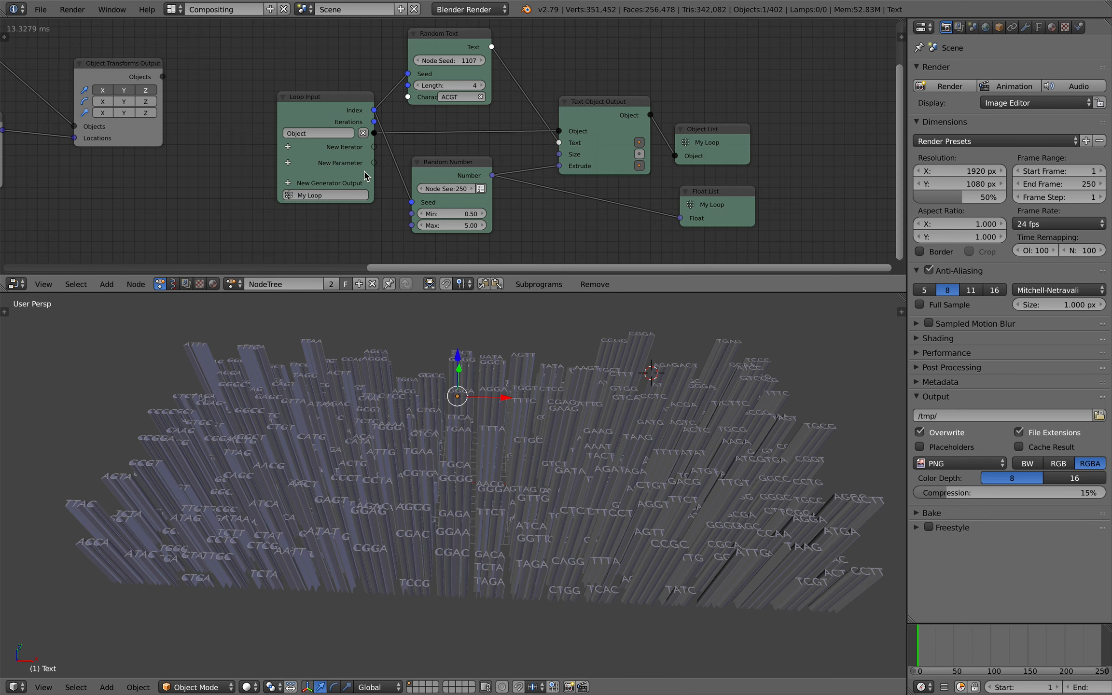
# Step: Try different Falloff values, down to 0.00, on the Offset Vector node with both its Start and End options
pyautogui.moveTo(49, 162); pyautogui.dragTo(386, 175, button='middle')
pyautogui.moveTo(386, 173)
pyautogui.mouseDown()
pyautogui.moveTo(348, 174)
pyautogui.moveTo(388, 174)
pyautogui.mouseUp()
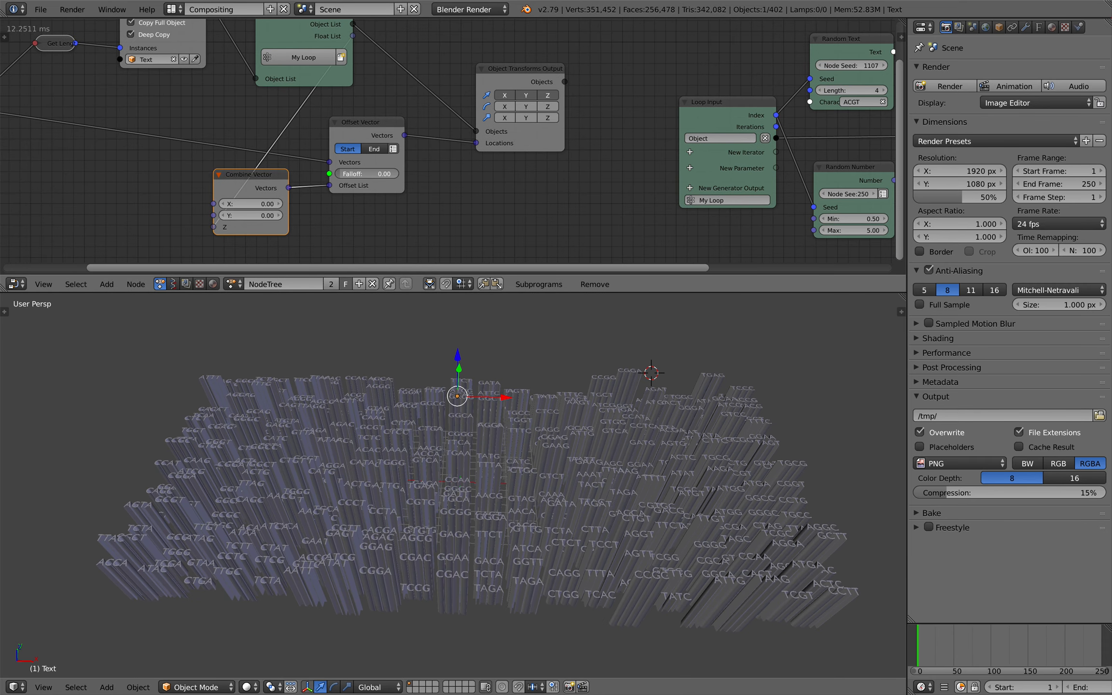
pyautogui.click(377, 149)
pyautogui.click(348, 149)
pyautogui.click(374, 149)
pyautogui.moveTo(389, 174)
pyautogui.mouseDown()
pyautogui.moveTo(348, 174)
pyautogui.moveTo(391, 174)
pyautogui.mouseUp()
pyautogui.click(348, 150)
pyautogui.moveTo(241, 193); pyautogui.dragTo(298, 221, button='middle')
pyautogui.scroll(-1, 299, 222)
# Step: Reopen the recent file AN_Text_Instancing_003.blend
pyautogui.click(40, 9)
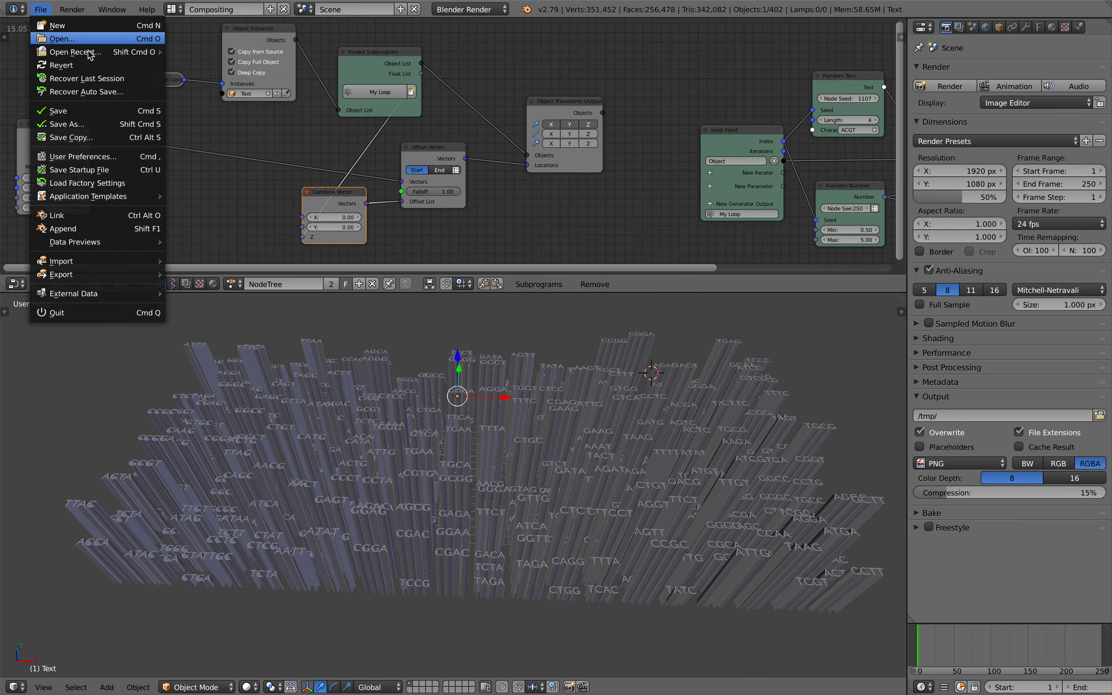
pyautogui.moveTo(88, 55)
pyautogui.click(222, 66)
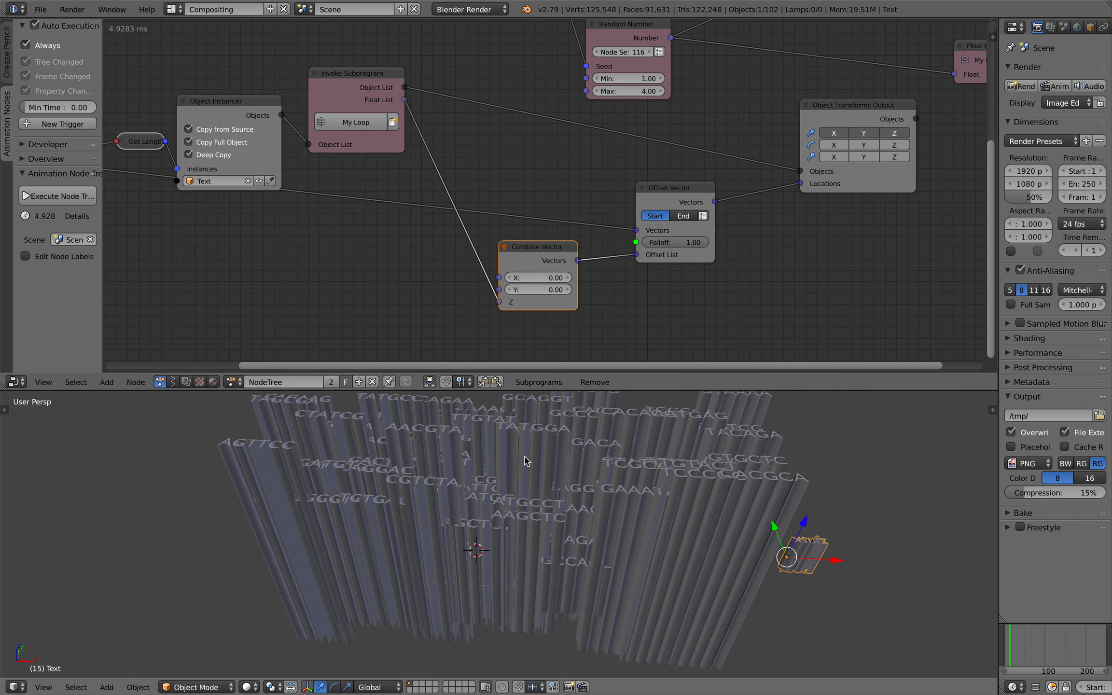
# Step: Disconnect My Loop's Float List from the Z input of Combine Vector
pyautogui.moveTo(526, 461); pyautogui.dragTo(533, 432, button='middle')
pyautogui.scroll(-1, 451, 258)
pyautogui.moveTo(452, 258); pyautogui.dragTo(468, 263, button='middle')
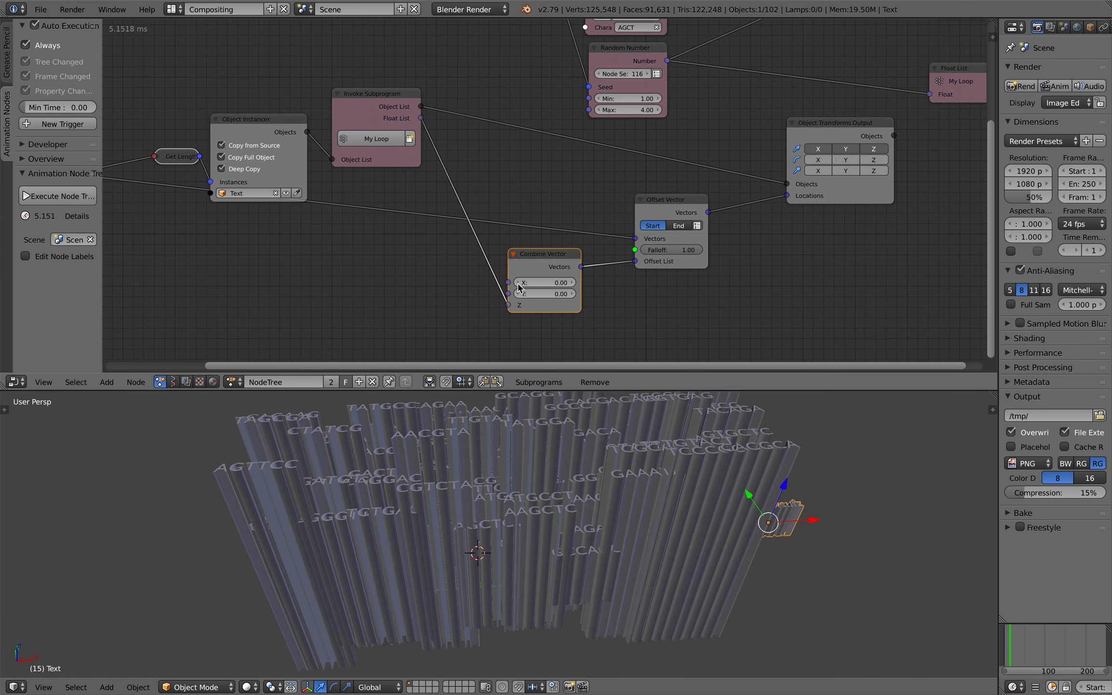
pyautogui.moveTo(494, 305); pyautogui.dragTo(496, 303)
pyautogui.moveTo(530, 424); pyautogui.dragTo(534, 450, button='middle')
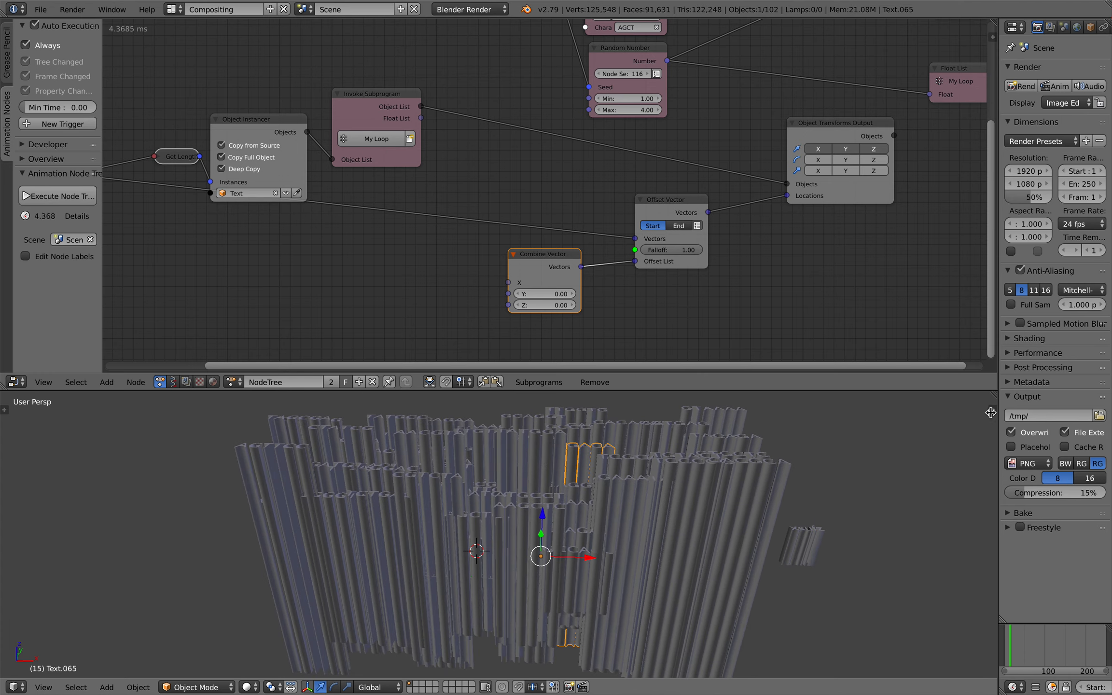
# Step: Show the transform properties in the 3D view and select the source text object to examine its scale and dimensions
pyautogui.click(991, 410)
pyautogui.scroll(-8, 945, 473)
pyautogui.scroll(10, 945, 469)
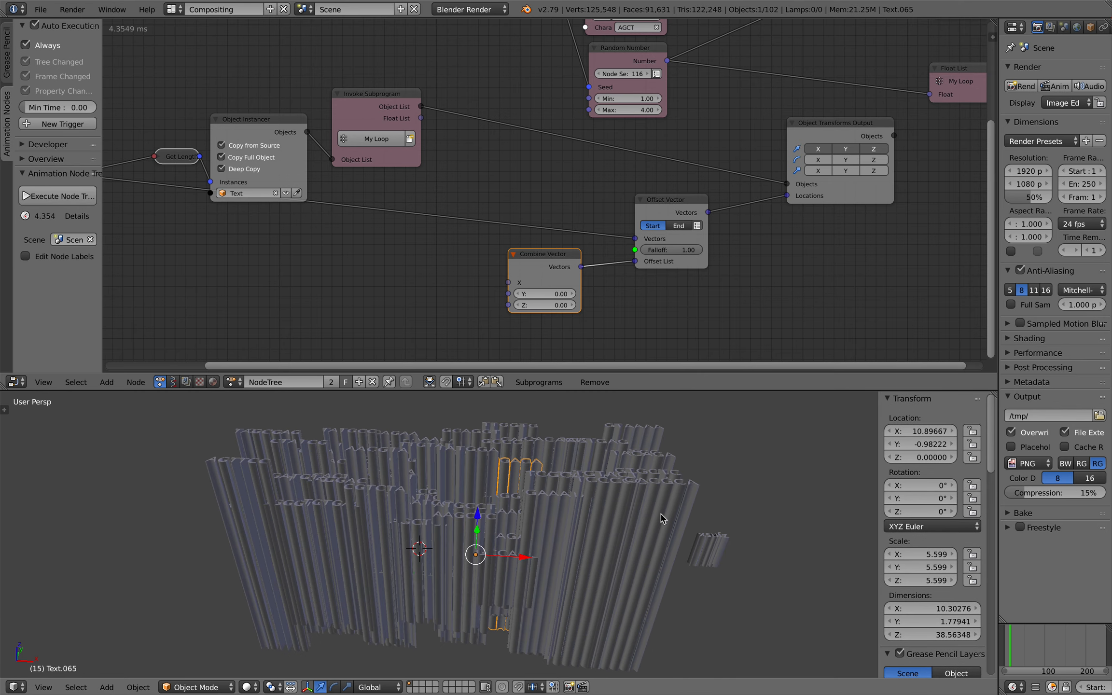
pyautogui.rightClick(711, 543)
# Step: Enable scale in the Object Transforms Output node, try a uniform scale of 2, and set all three components to 1
pyautogui.moveTo(731, 280); pyautogui.dragTo(602, 291, button='middle')
pyautogui.click(691, 212)
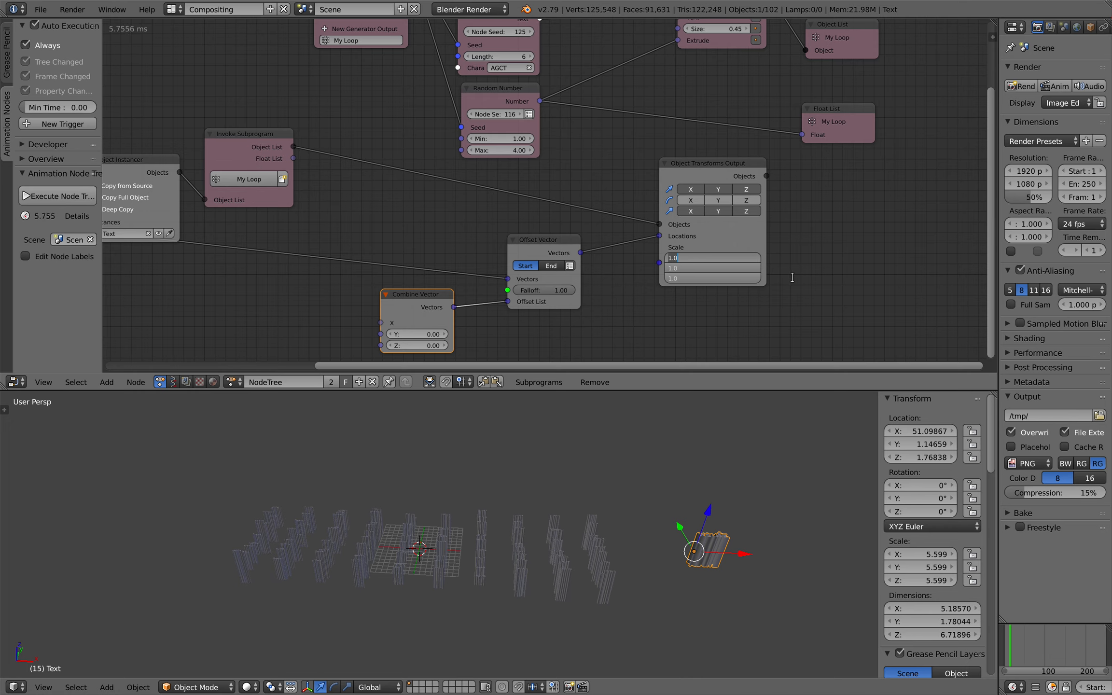
pyautogui.moveTo(665, 514); pyautogui.dragTo(640, 459, button='middle')
pyautogui.moveTo(545, 293); pyautogui.dragTo(539, 292, button='middle')
pyautogui.moveTo(708, 259); pyautogui.dragTo(717, 290)
pyautogui.write('2')
pyautogui.press('Return')
pyautogui.write('1')
pyautogui.press('Return')
pyautogui.moveTo(672, 453); pyautogui.dragTo(667, 479, button='middle')
# Step: Adjust the Grid Mesh node's Length to 28.06 and Width to 17.44
pyautogui.moveTo(351, 236); pyautogui.dragTo(599, 207, button='middle')
pyautogui.moveTo(298, 223); pyautogui.dragTo(398, 209, button='middle')
pyautogui.moveTo(283, 242); pyautogui.dragTo(268, 254)
# Step: Link My Loop's Float List output to the Z input of Combine Vector
pyautogui.moveTo(549, 424); pyautogui.dragTo(596, 476, button='middle')
pyautogui.scroll(2, 568, 524)
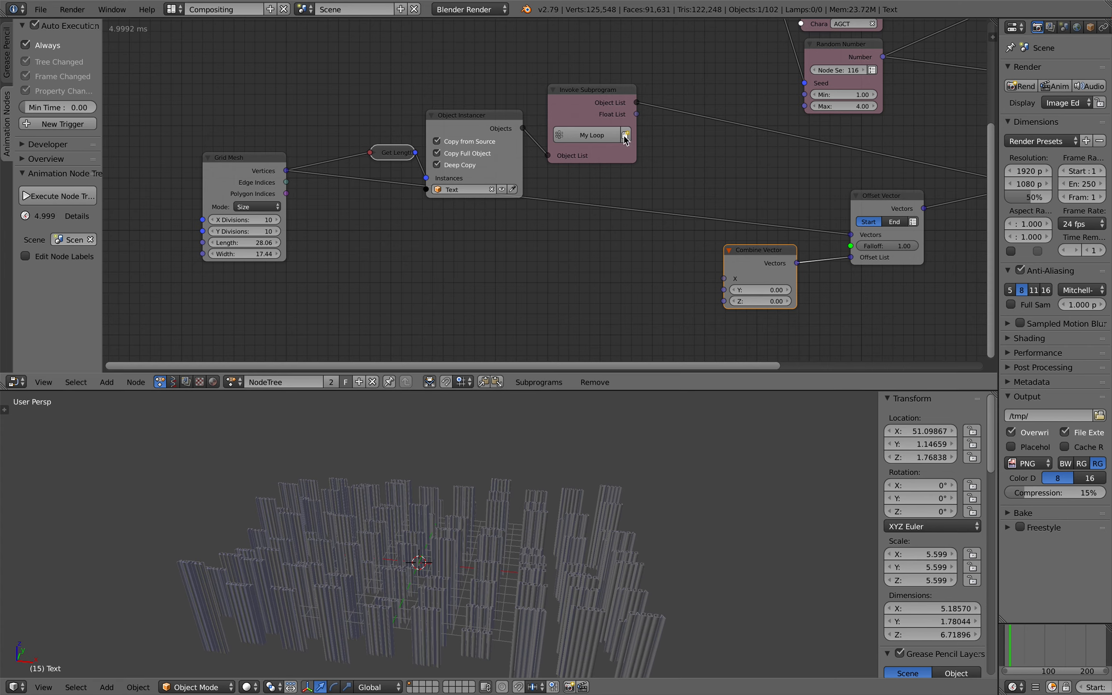
pyautogui.moveTo(638, 116); pyautogui.dragTo(729, 301)
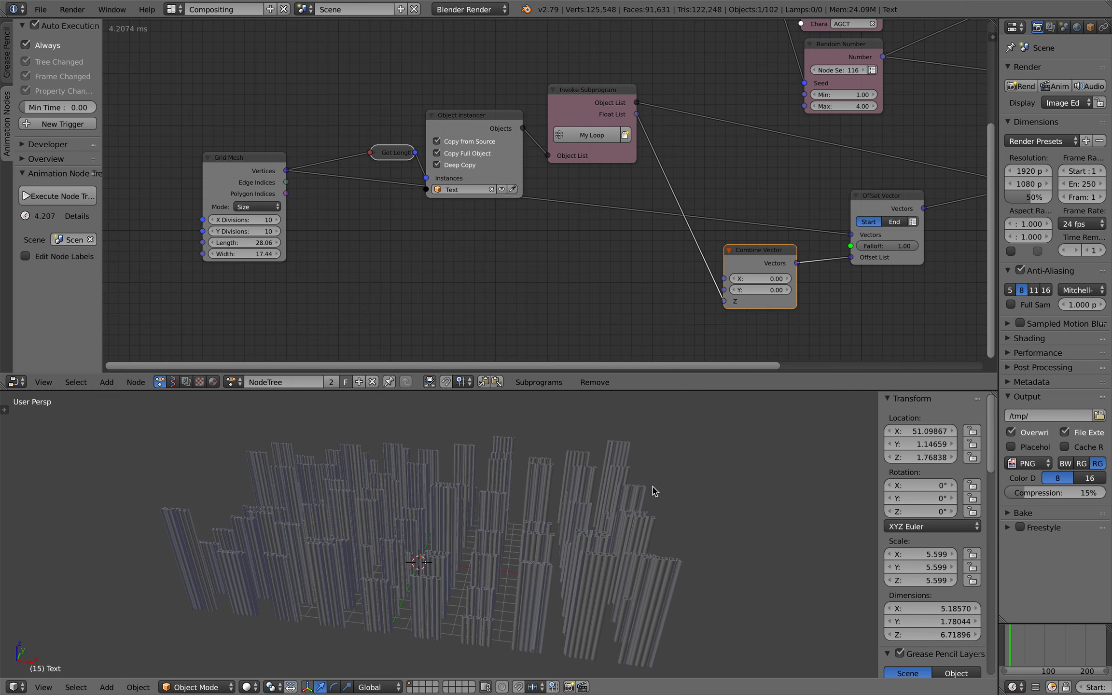
# Step: Try uniform scales of 0.34 and 2 in Object Transforms Output, and return all components to 1
pyautogui.moveTo(709, 199); pyautogui.dragTo(470, 181, button='middle')
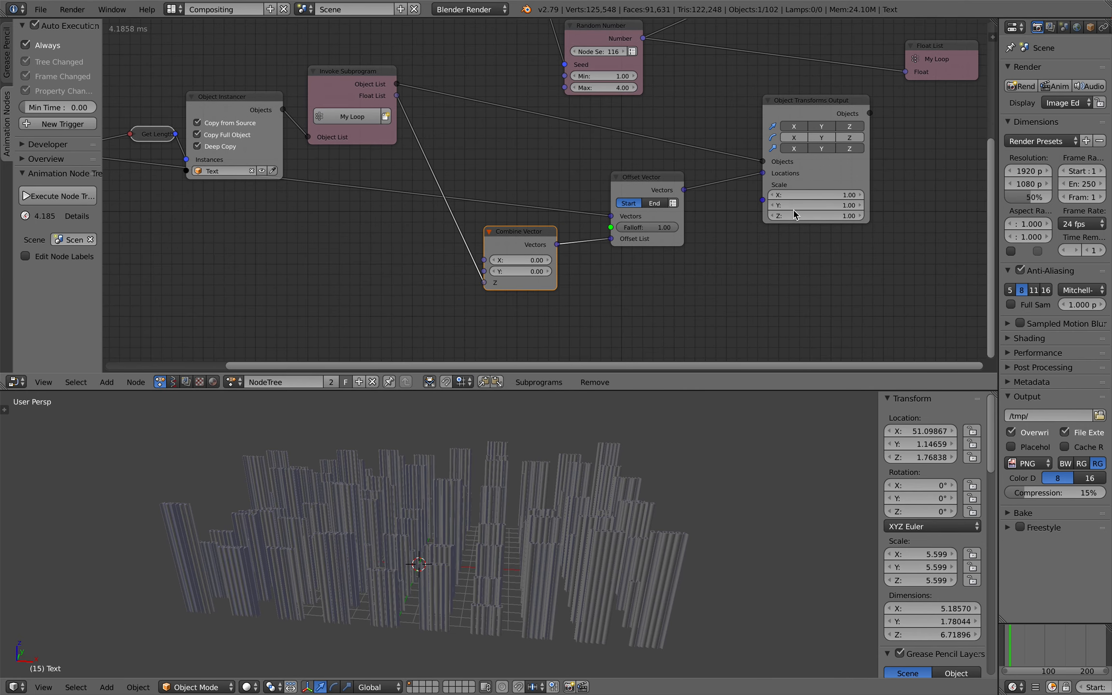
pyautogui.moveTo(822, 197)
pyautogui.mouseDown()
pyautogui.moveTo(830, 206)
pyautogui.moveTo(829, 196)
pyautogui.mouseUp()
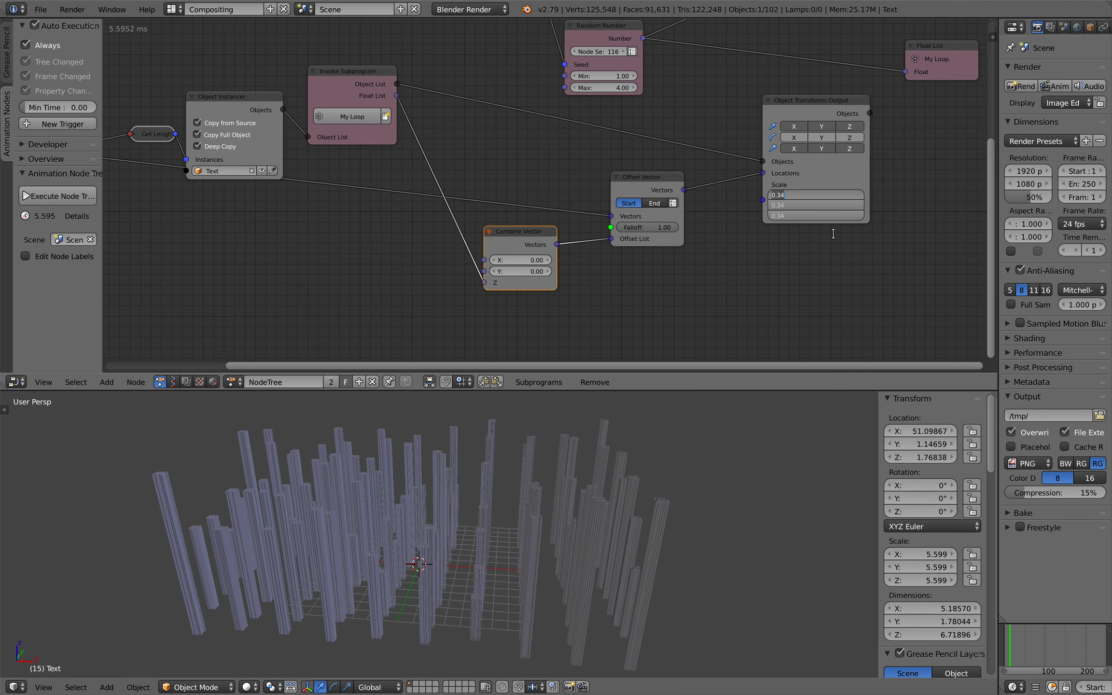
pyautogui.write('2')
pyautogui.press('Return')
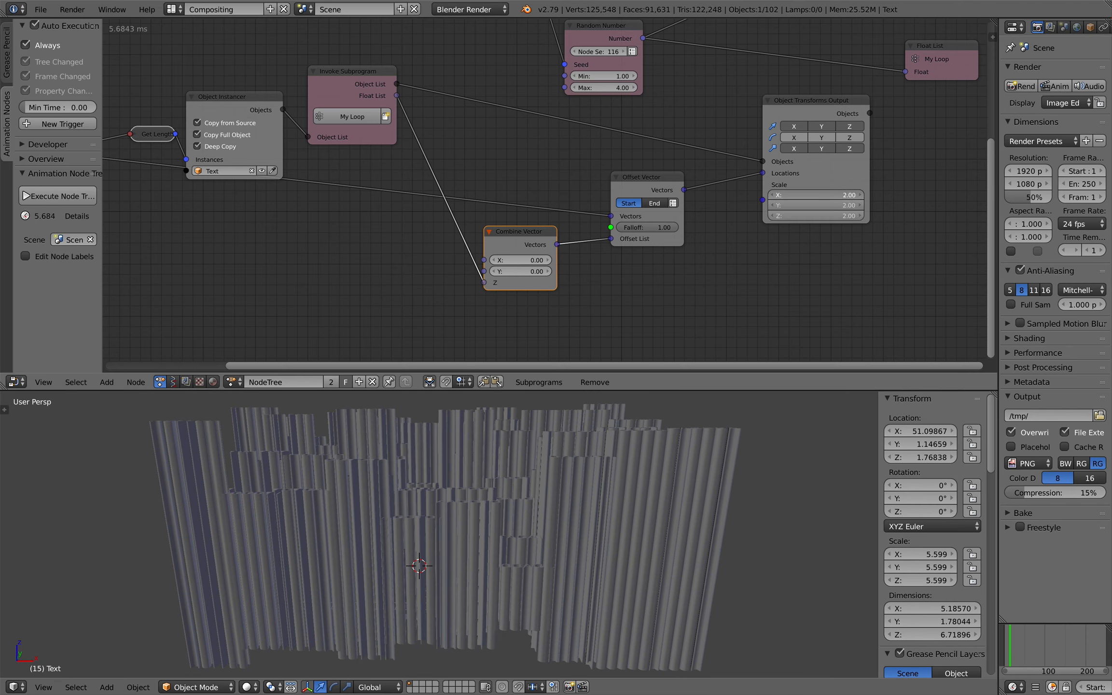
pyautogui.write('1')
pyautogui.press('Return')
# Step: Save the project, overwriting AN_Text_Instancing_003.blend
pyautogui.moveTo(569, 415); pyautogui.dragTo(660, 504, button='middle')
pyautogui.press('super+s')
pyautogui.click(602, 522)
pyautogui.press('super+s')
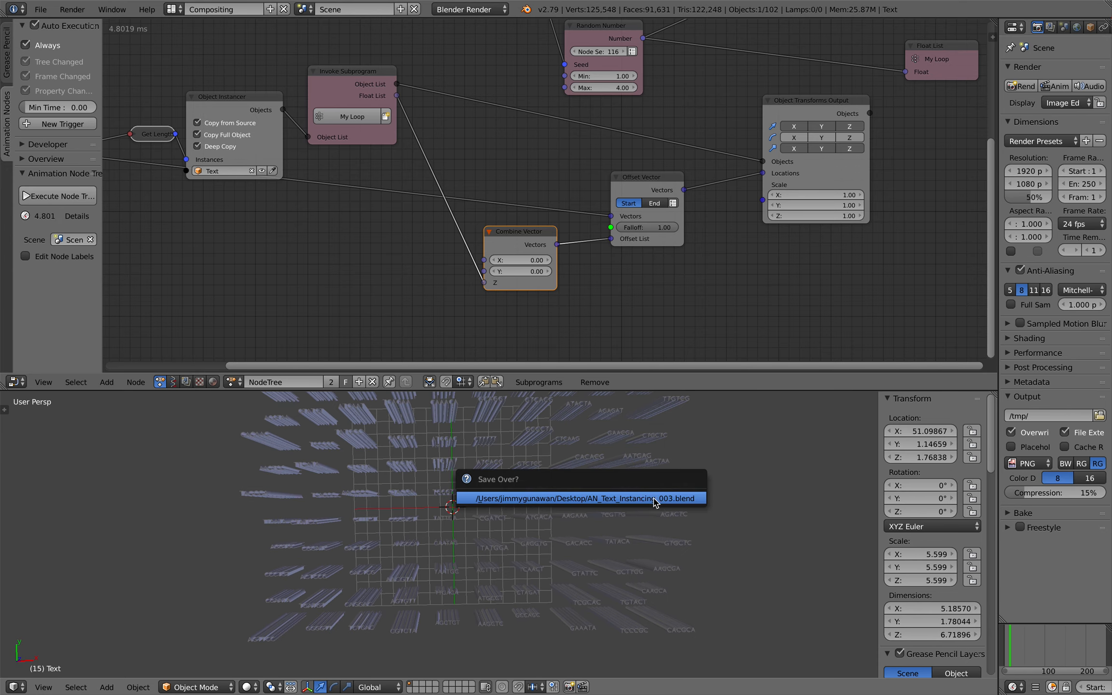
pyautogui.click(661, 497)
# Step: Set Grid Mesh to 20 X Divisions and 20 Y Divisions, with a Length of 34.90 and a Width of 13.30
pyautogui.keyDown('ctrl'); pyautogui.hscroll(-8, 548, 251); pyautogui.keyUp('ctrl')
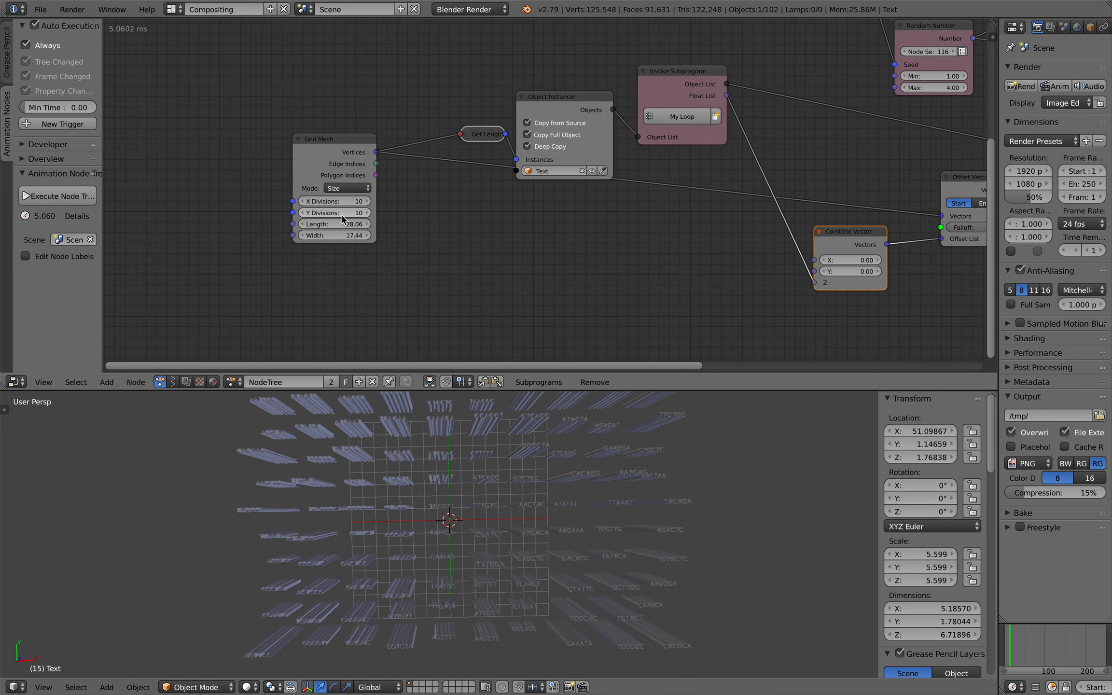
pyautogui.click(345, 201)
pyautogui.write('20')
pyautogui.press('Return')
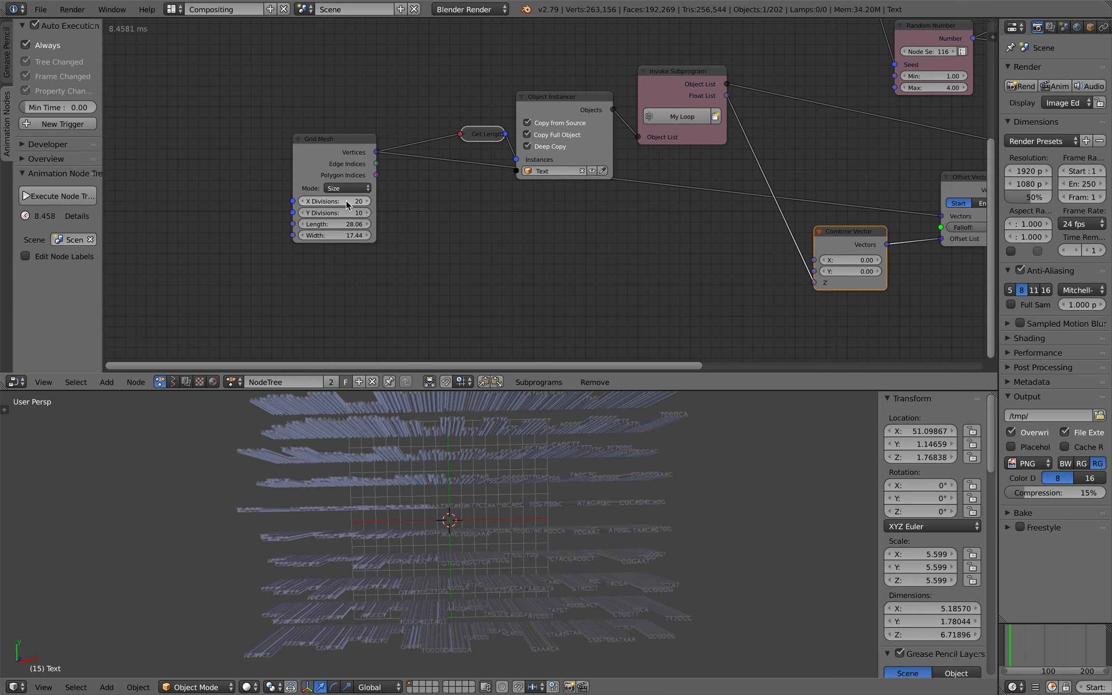
pyautogui.moveTo(350, 227); pyautogui.dragTo(357, 217)
pyautogui.click(350, 212)
pyautogui.write('2')
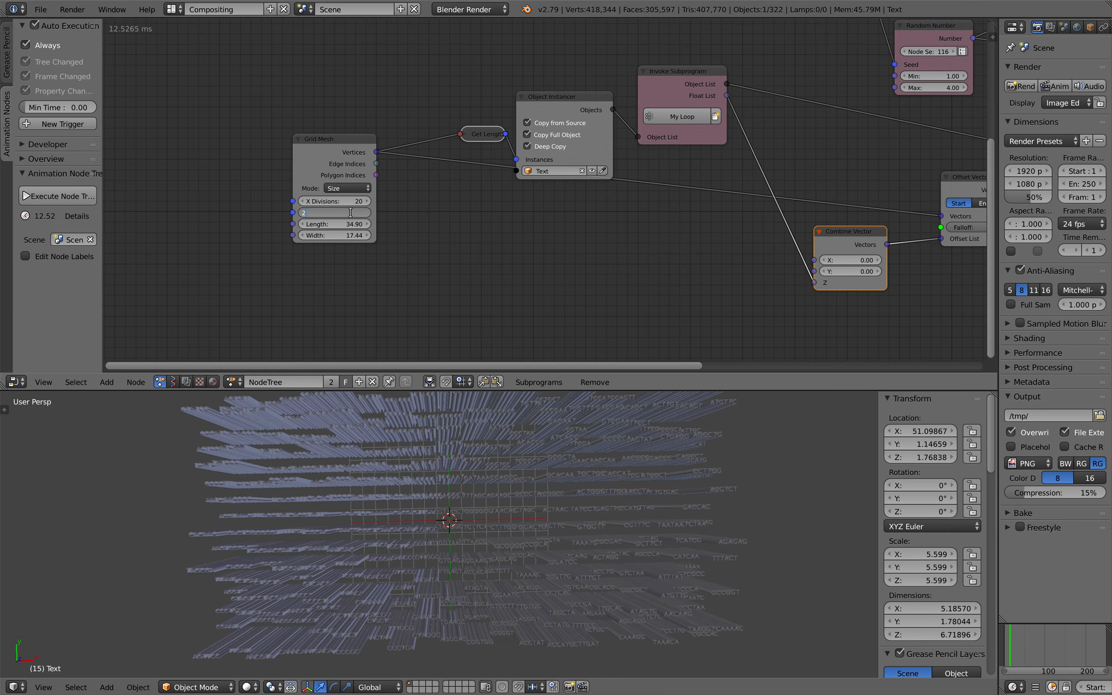
pyautogui.write('0')
pyautogui.press('Return')
pyautogui.moveTo(348, 235); pyautogui.dragTo(327, 235)
pyautogui.moveTo(645, 522); pyautogui.dragTo(612, 315, button='middle')
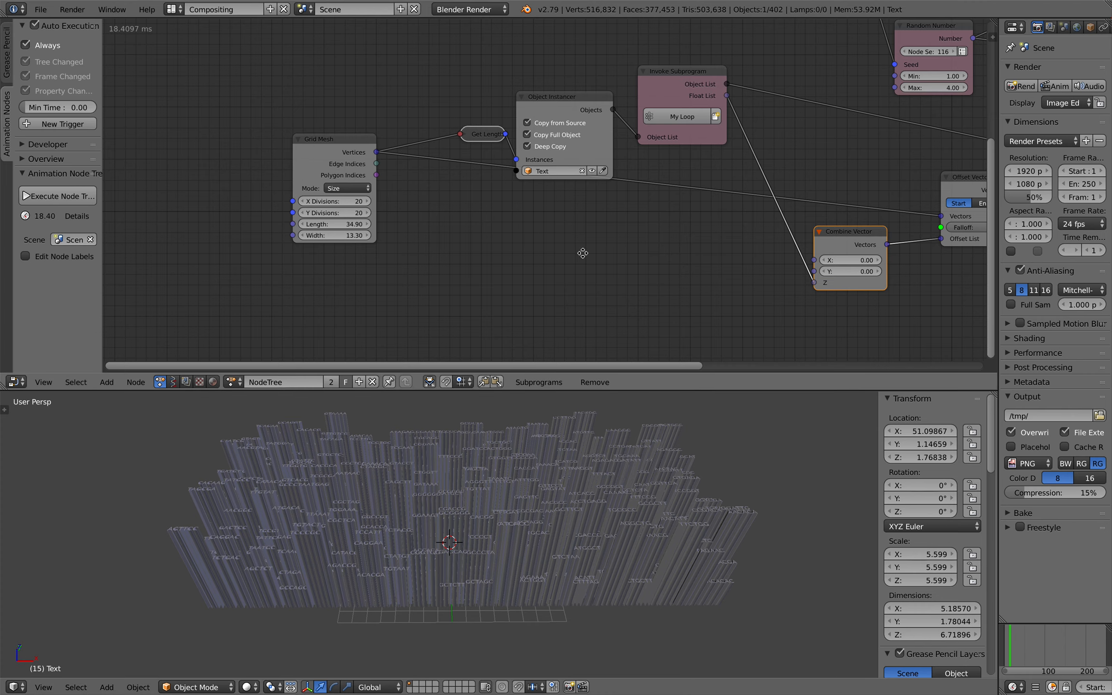
# Step: Spread out the Grid Mesh, Get Length, Object Instancer and Invoke Subprogram nodes to tidy the node tree
pyautogui.moveTo(602, 254); pyautogui.dragTo(470, 236, button='middle')
pyautogui.moveTo(563, 273); pyautogui.dragTo(521, 285, button='middle')
pyautogui.scroll(1, 549, 159)
pyautogui.scroll(-2, 545, 186)
pyautogui.moveTo(568, 172); pyautogui.dragTo(595, 182, button='middle')
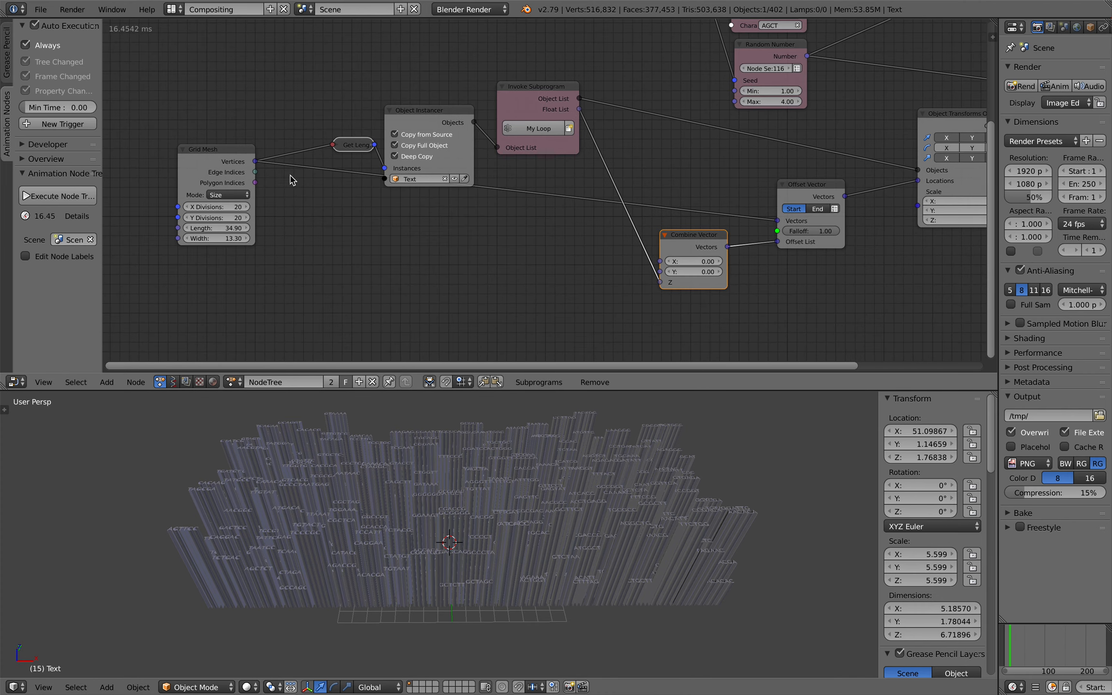
pyautogui.moveTo(245, 154); pyautogui.dragTo(158, 170)
pyautogui.moveTo(351, 141); pyautogui.dragTo(267, 121)
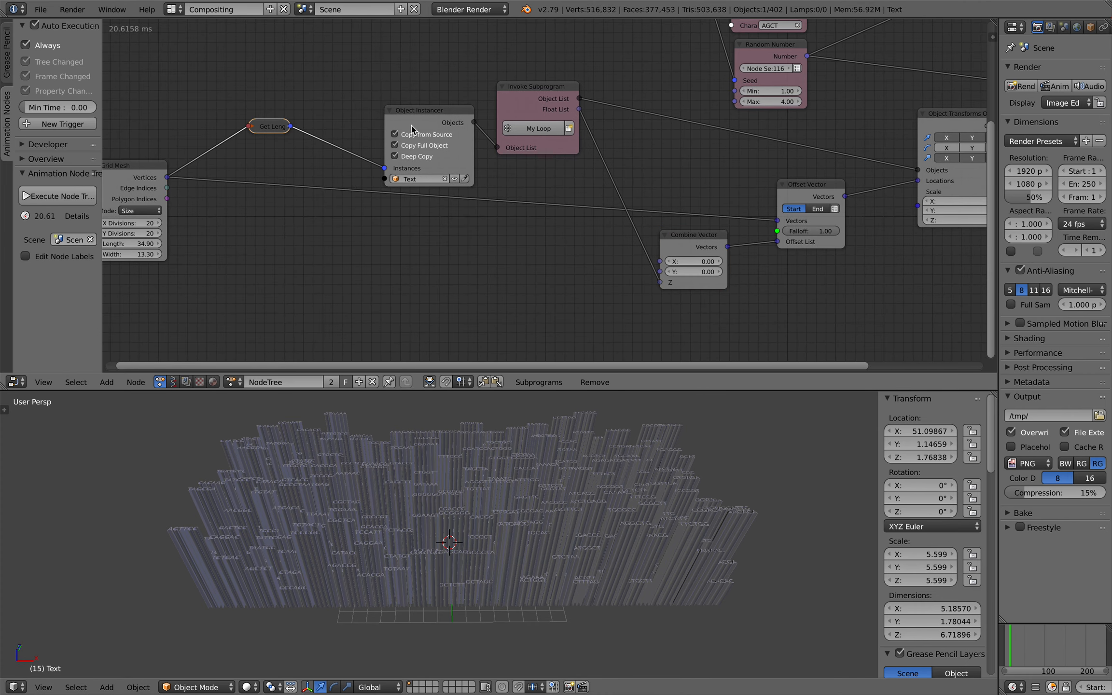
pyautogui.moveTo(362, 111); pyautogui.dragTo(308, 100)
pyautogui.moveTo(503, 98); pyautogui.dragTo(449, 94)
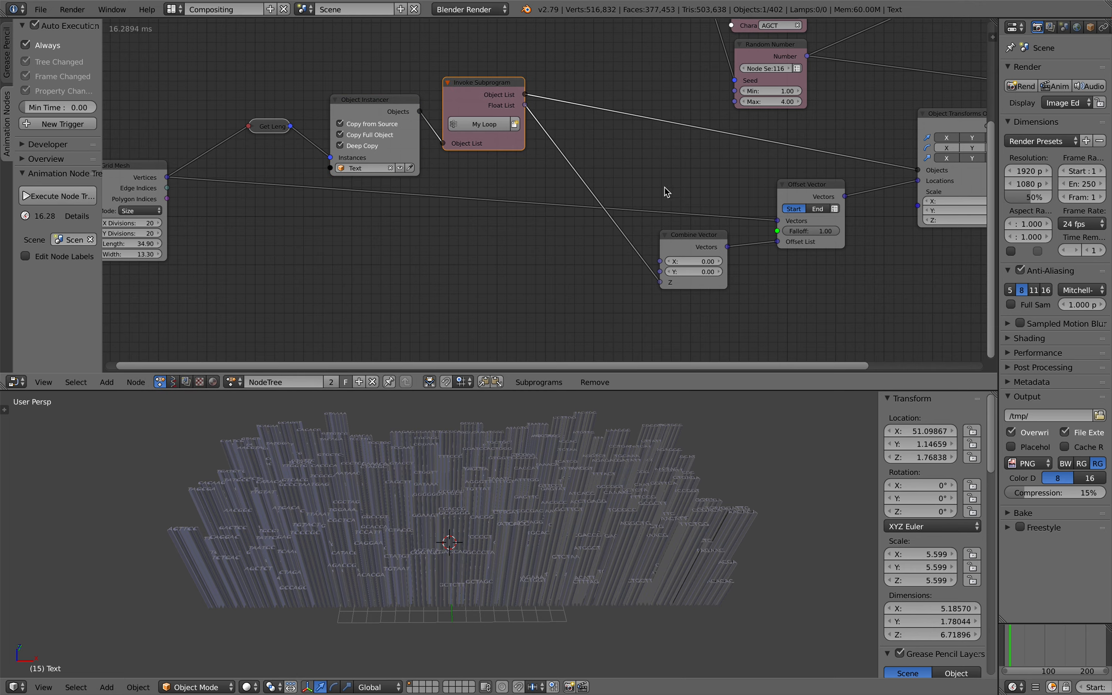
# Step: Shift Combine Vector and Offset Vector closer to the subprogram, and insert a duplicate Offset Vector before Object Transforms Output
pyautogui.moveTo(698, 236); pyautogui.dragTo(608, 245)
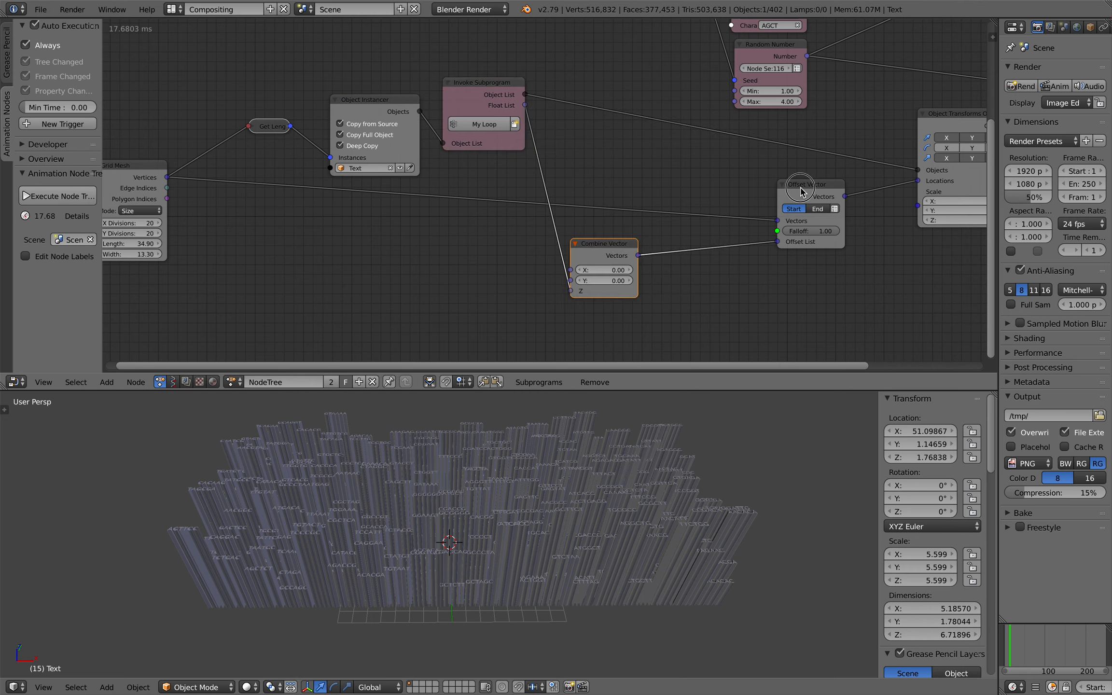
pyautogui.moveTo(819, 185); pyautogui.dragTo(726, 193)
pyautogui.hotkey('shift', 'd')
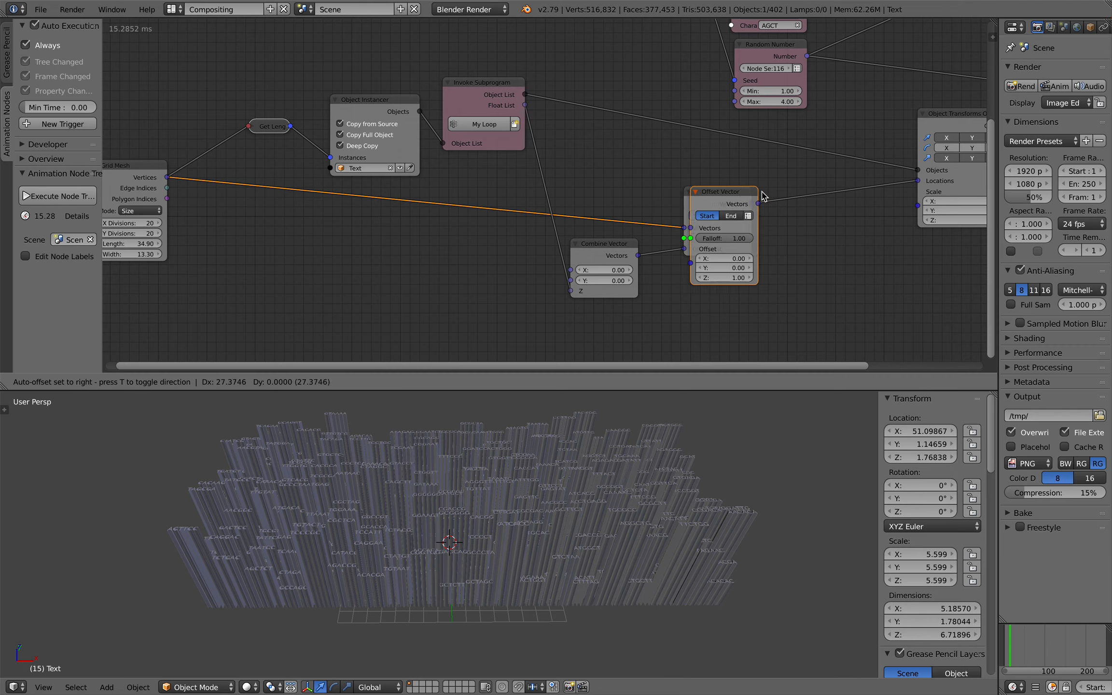
pyautogui.click(832, 189)
# Step: Add a Random Vector node in list mode below the first Offset Vector node
pyautogui.hotkey('shift', 'a')
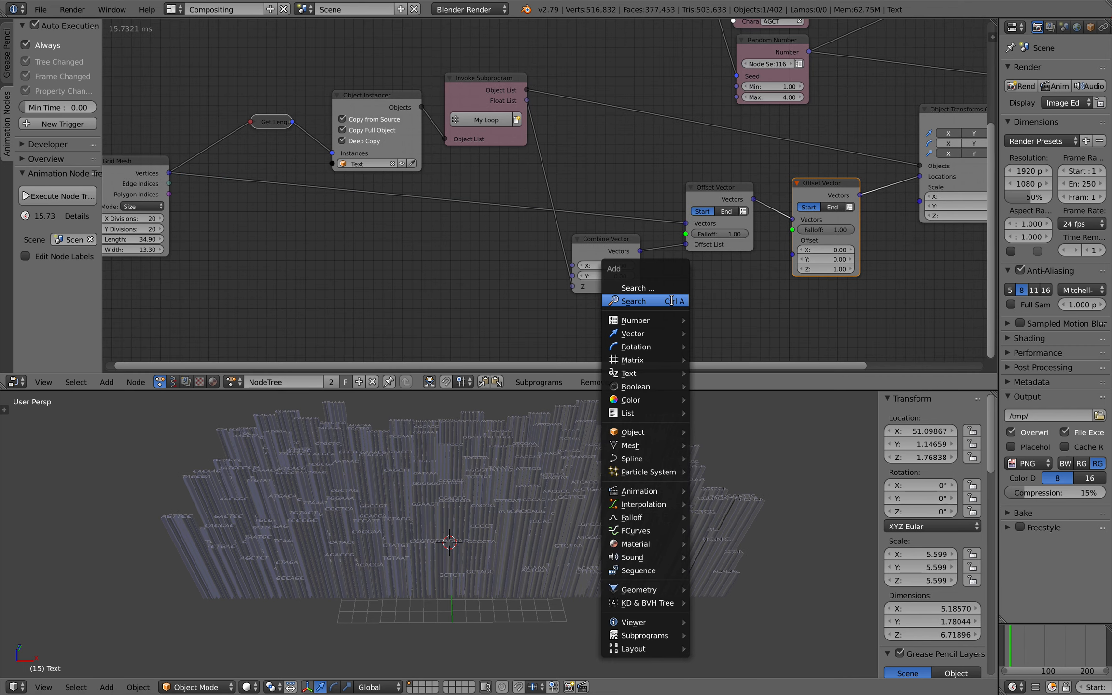
pyautogui.click(671, 301)
pyautogui.write('random ve')
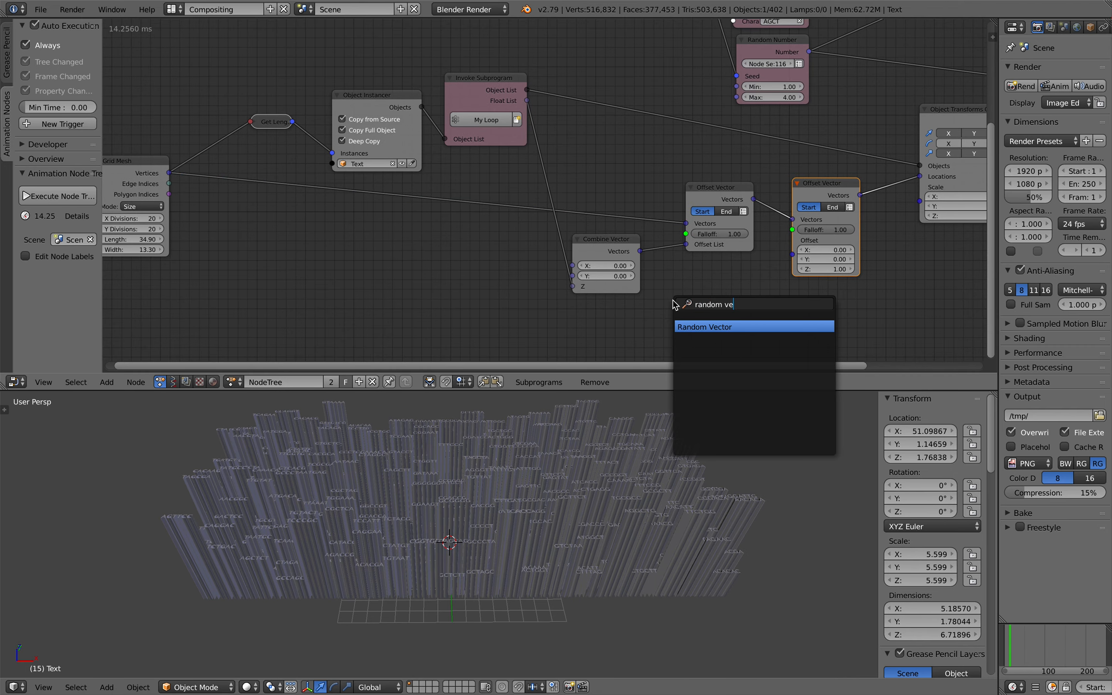
pyautogui.press('Return')
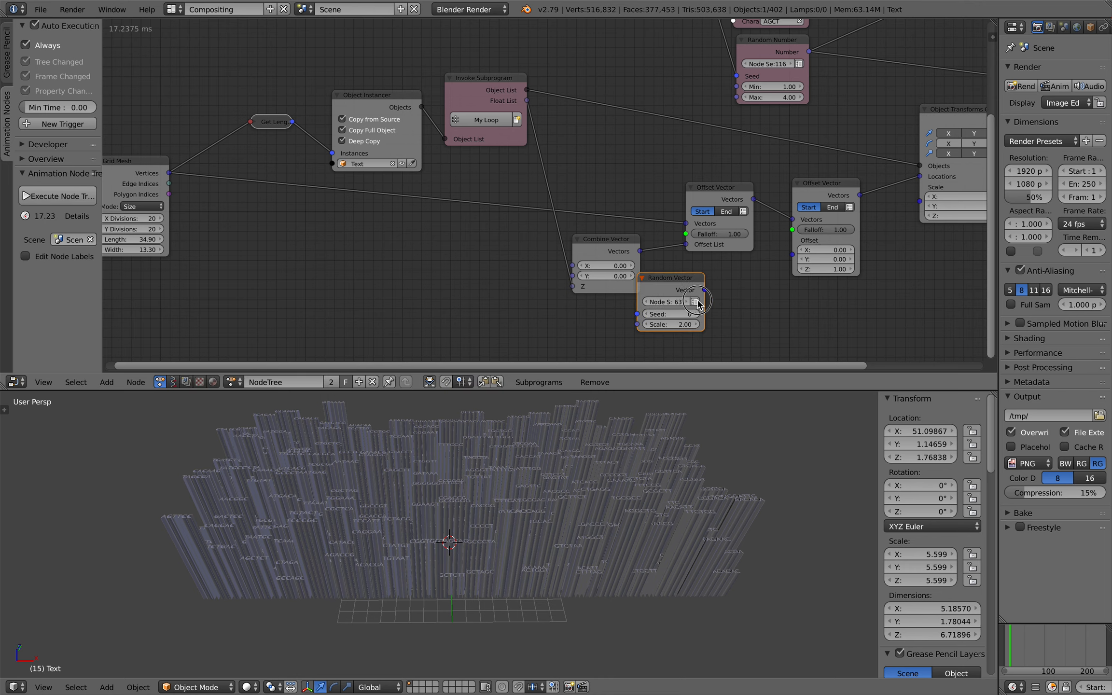
pyautogui.moveTo(692, 286); pyautogui.dragTo(714, 288)
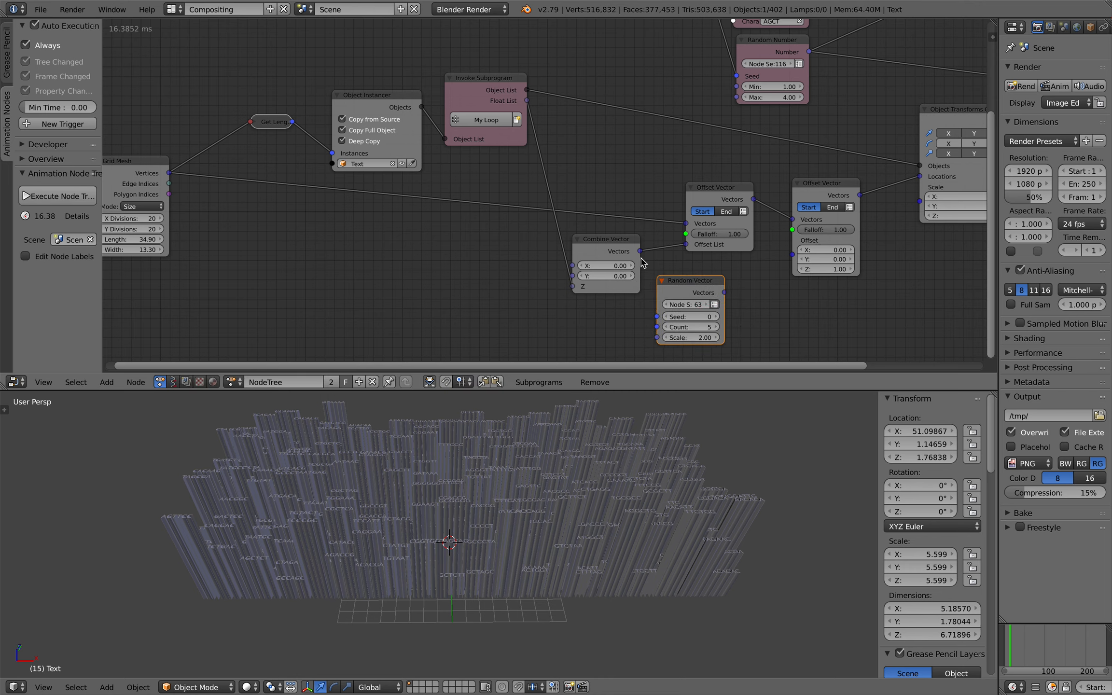
# Step: Link Get Length to Random Vector's Count, and Random Vector's Vectors to the second Offset Vector's Offset List
pyautogui.moveTo(299, 129); pyautogui.dragTo(390, 198)
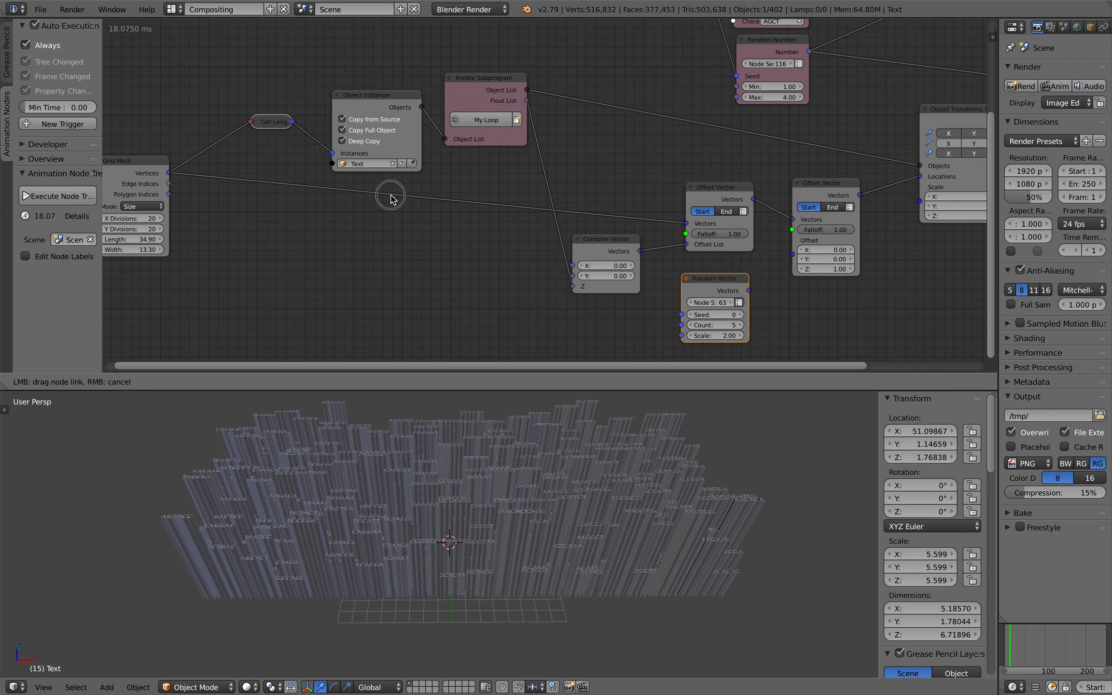
pyautogui.moveTo(679, 328); pyautogui.dragTo(681, 325)
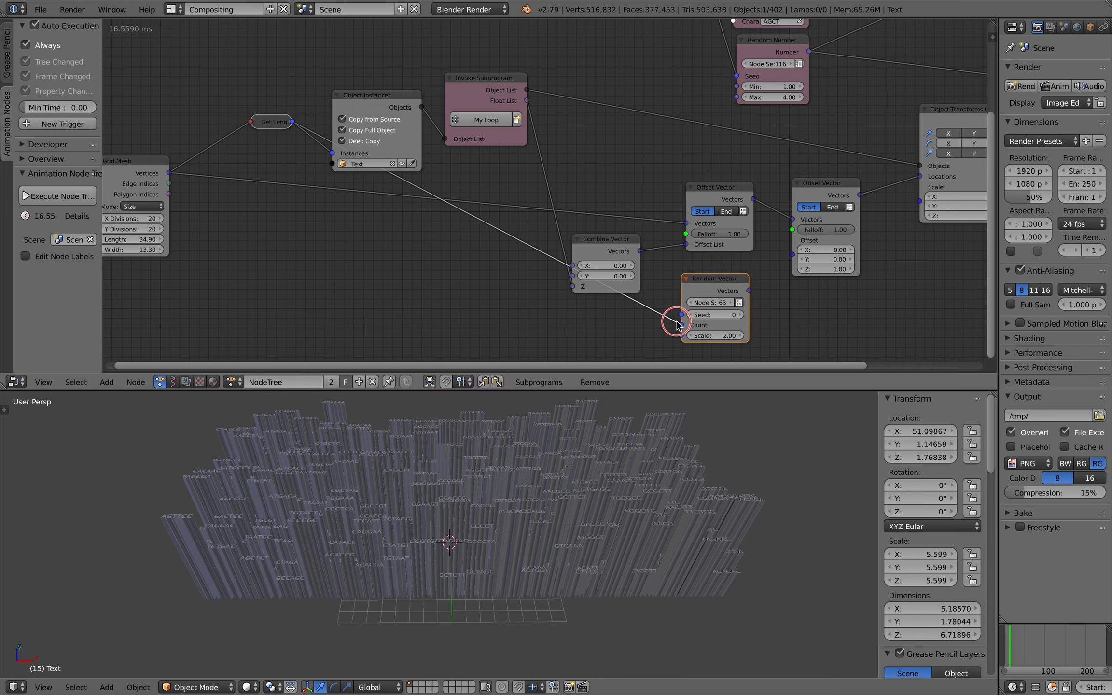
pyautogui.moveTo(749, 290); pyautogui.dragTo(803, 263)
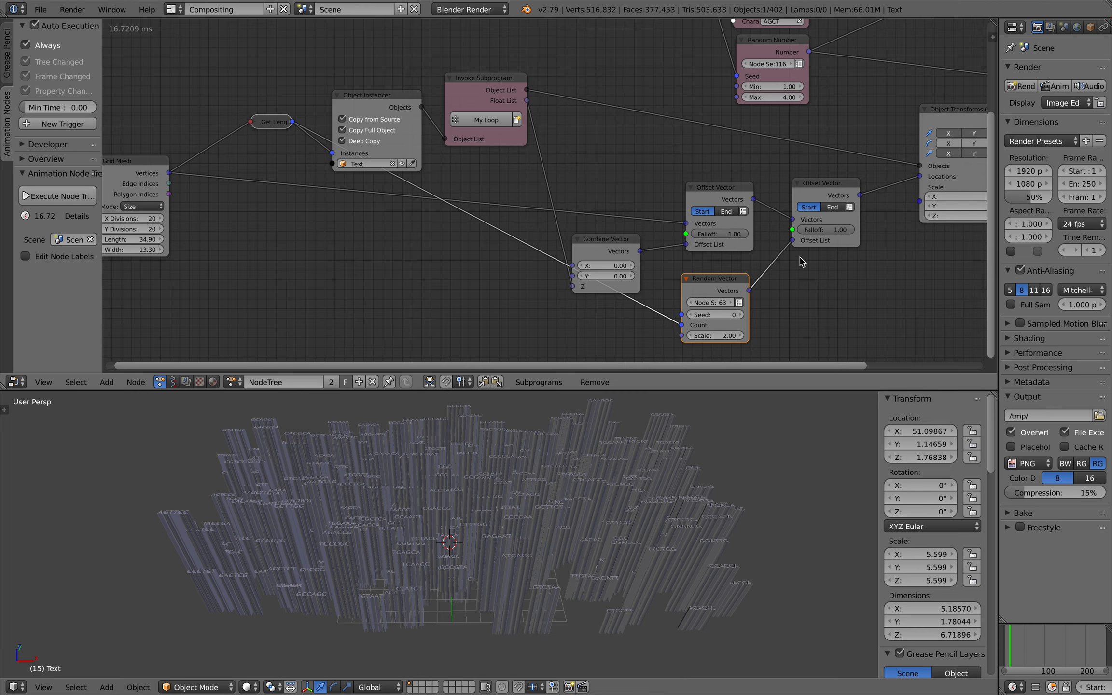
# Step: Set the Random Vector seed to 156, and reposition the second Offset Vector and Random Vector nodes to make room
pyautogui.moveTo(715, 314); pyautogui.dragTo(786, 315)
pyautogui.moveTo(554, 526); pyautogui.dragTo(546, 531, button='middle')
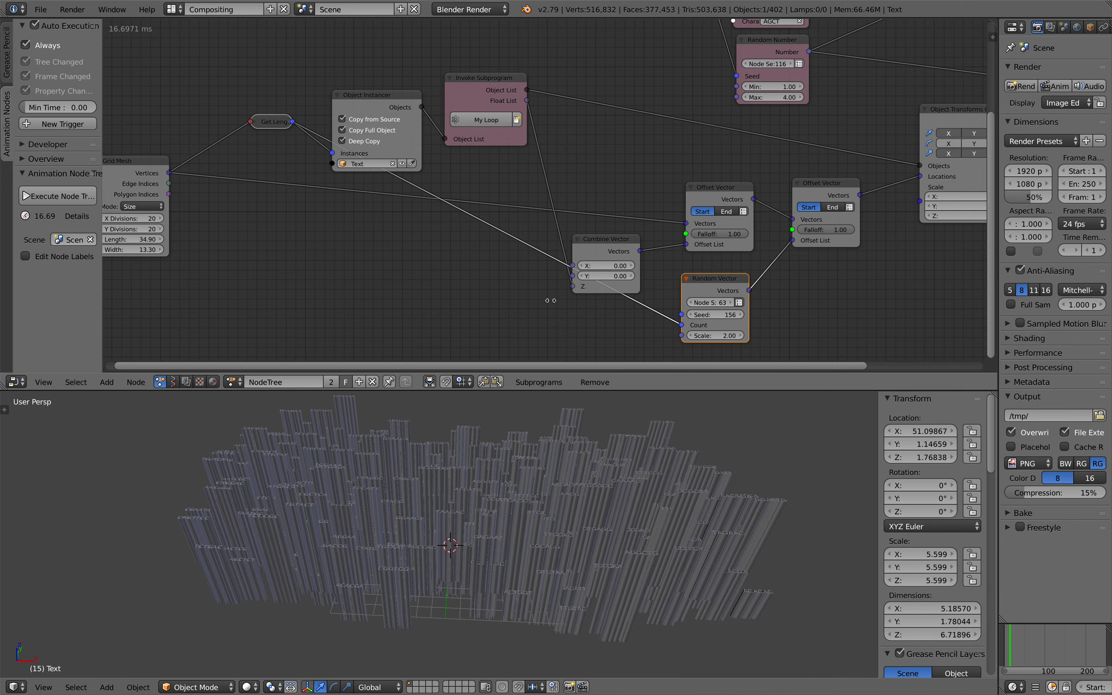
pyautogui.scroll(1, 569, 314)
pyautogui.moveTo(569, 314); pyautogui.dragTo(523, 281, button='middle')
pyautogui.moveTo(512, 506); pyautogui.dragTo(509, 575, button='middle')
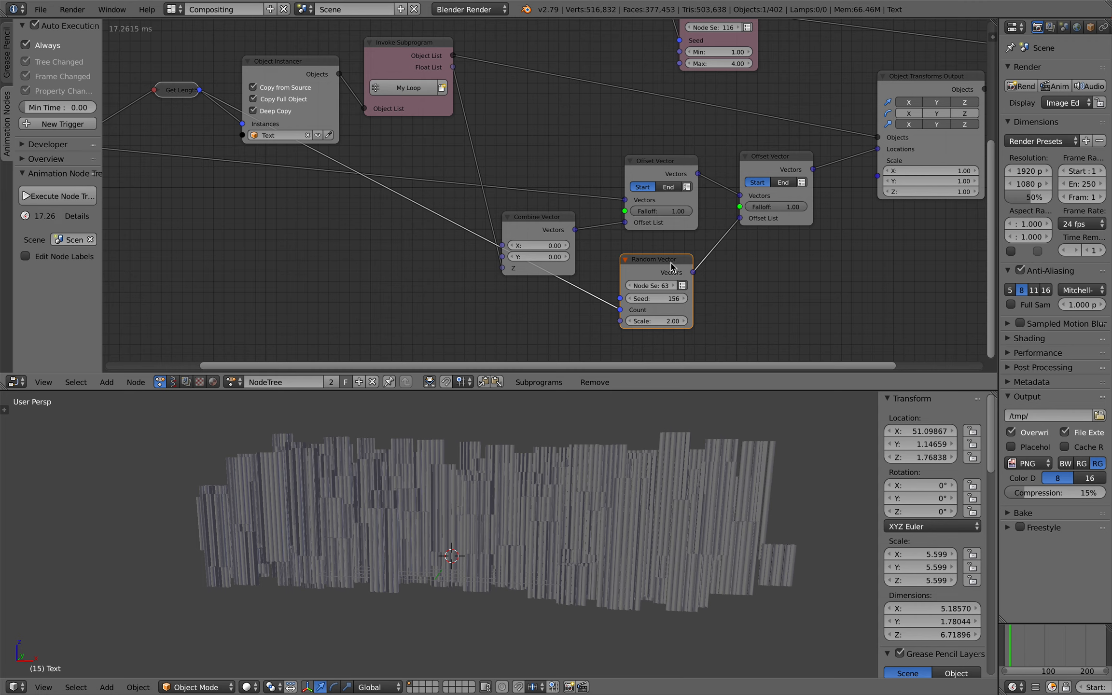
pyautogui.moveTo(569, 264); pyautogui.dragTo(575, 269, button='middle')
pyautogui.moveTo(704, 159); pyautogui.dragTo(726, 175)
pyautogui.moveTo(567, 248); pyautogui.dragTo(560, 251)
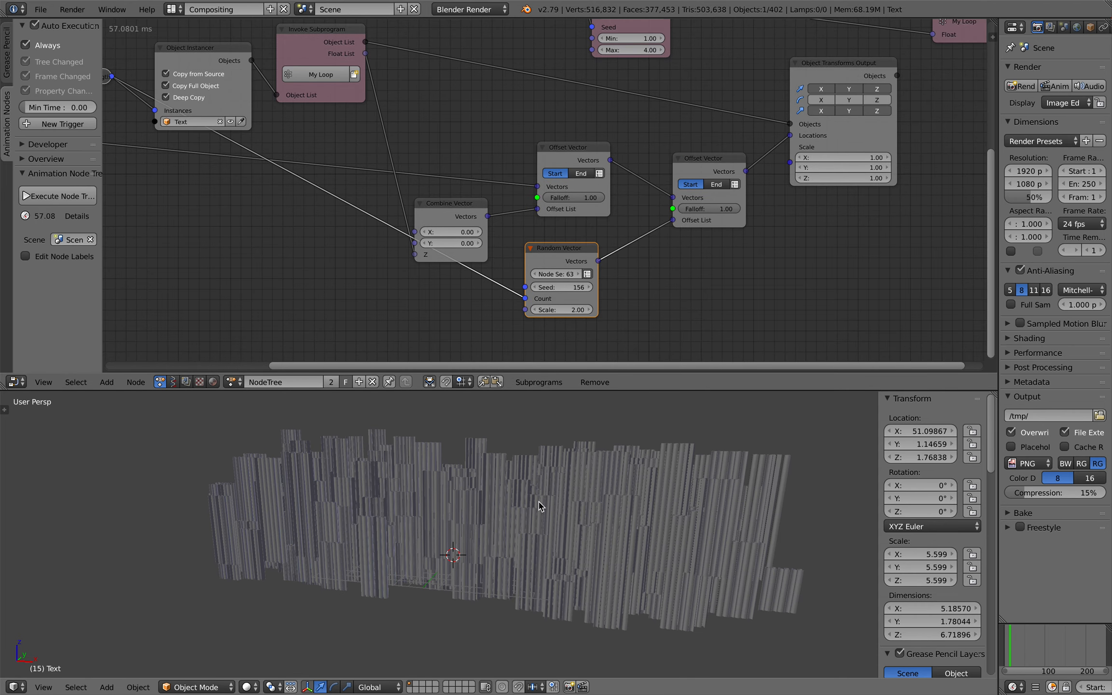
# Step: Insert a Separate Vector node on the link between Random Vector and the second Offset Vector
pyautogui.hotkey('shift', 'a')
pyautogui.click(619, 300)
pyautogui.write('sepa')
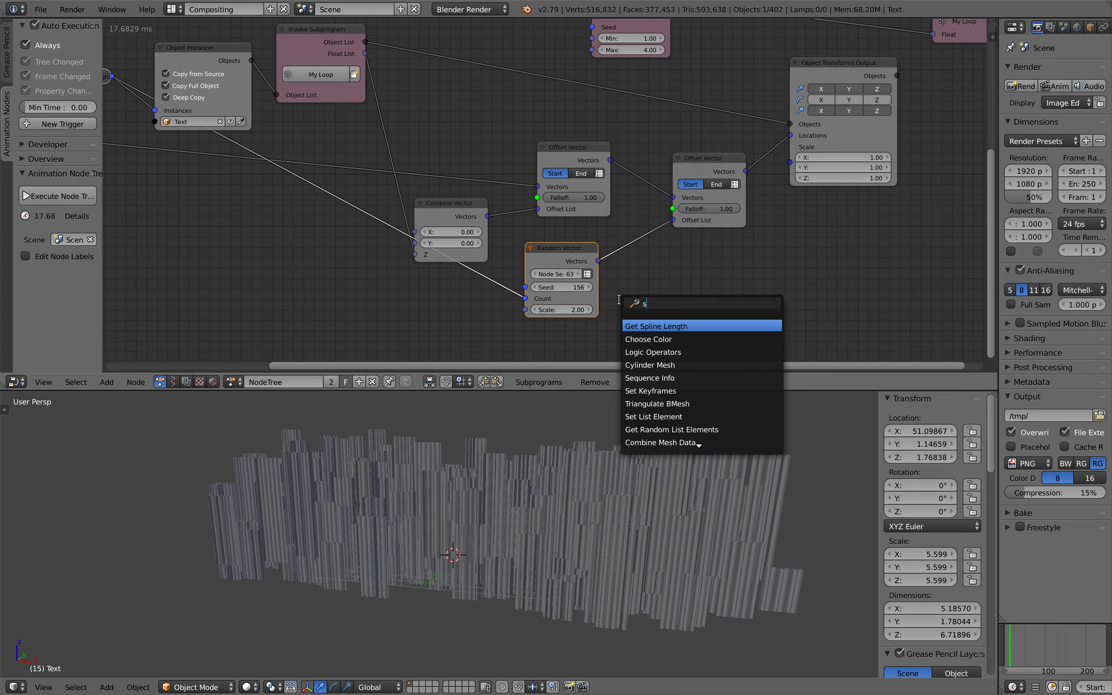
pyautogui.press('Return')
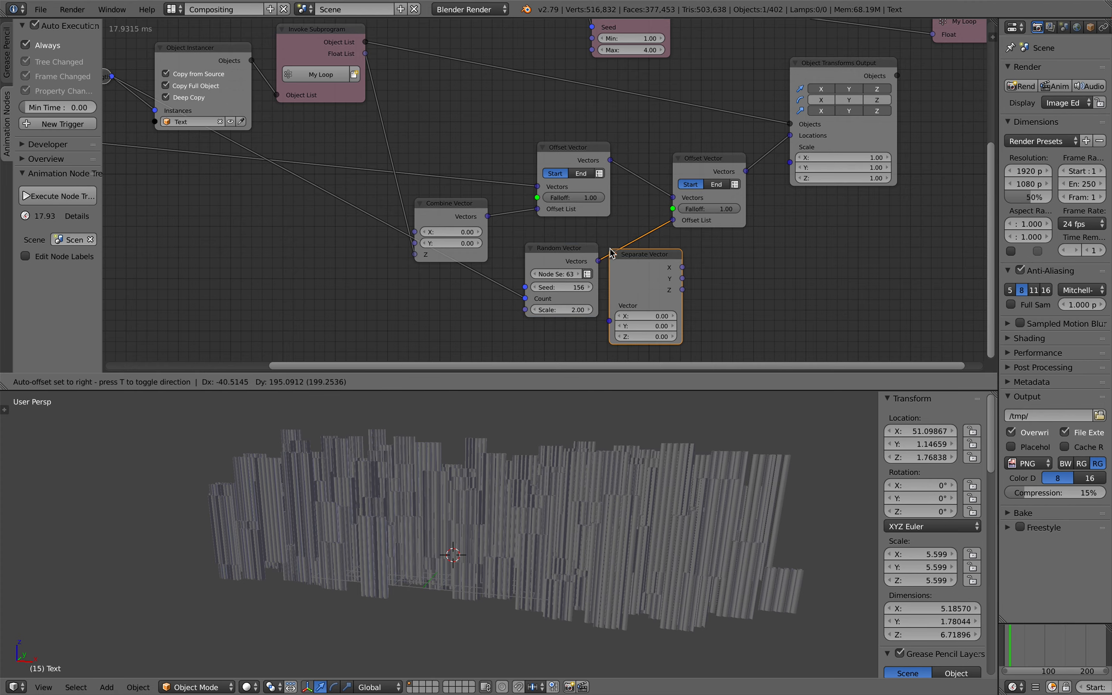
pyautogui.click(608, 214)
# Step: Add a second Combine Vector node after the Separate Vector node
pyautogui.moveTo(734, 266); pyautogui.dragTo(697, 260, button='middle')
pyautogui.hotkey('shift', 'a')
pyautogui.click(698, 261)
pyautogui.write('com')
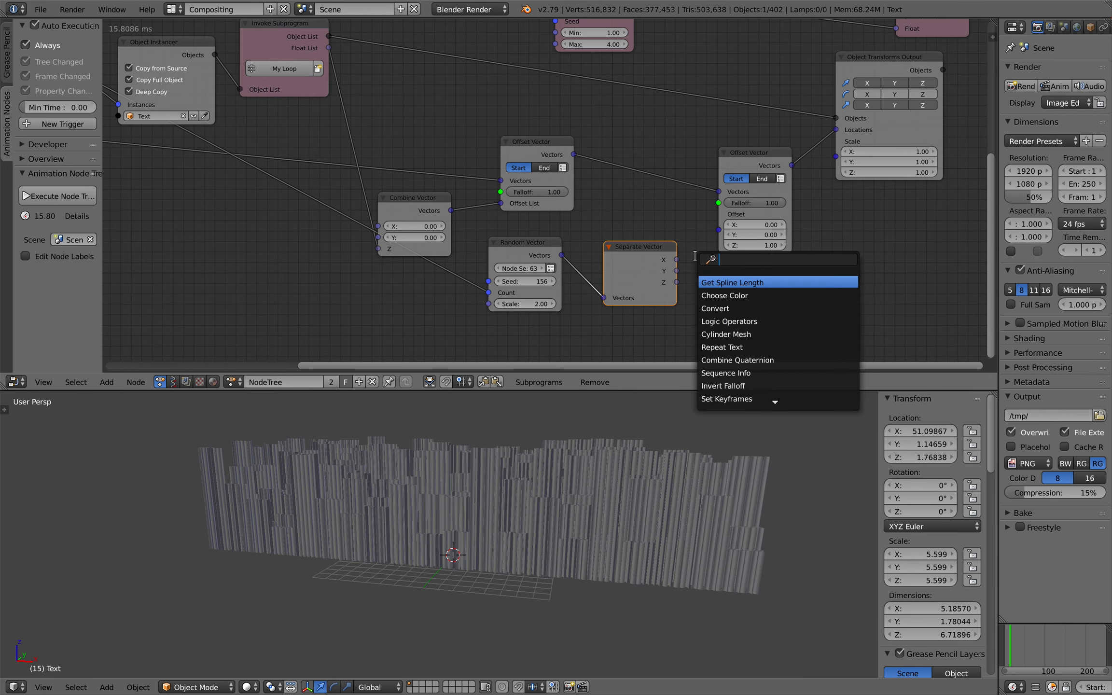
pyautogui.write('bine v')
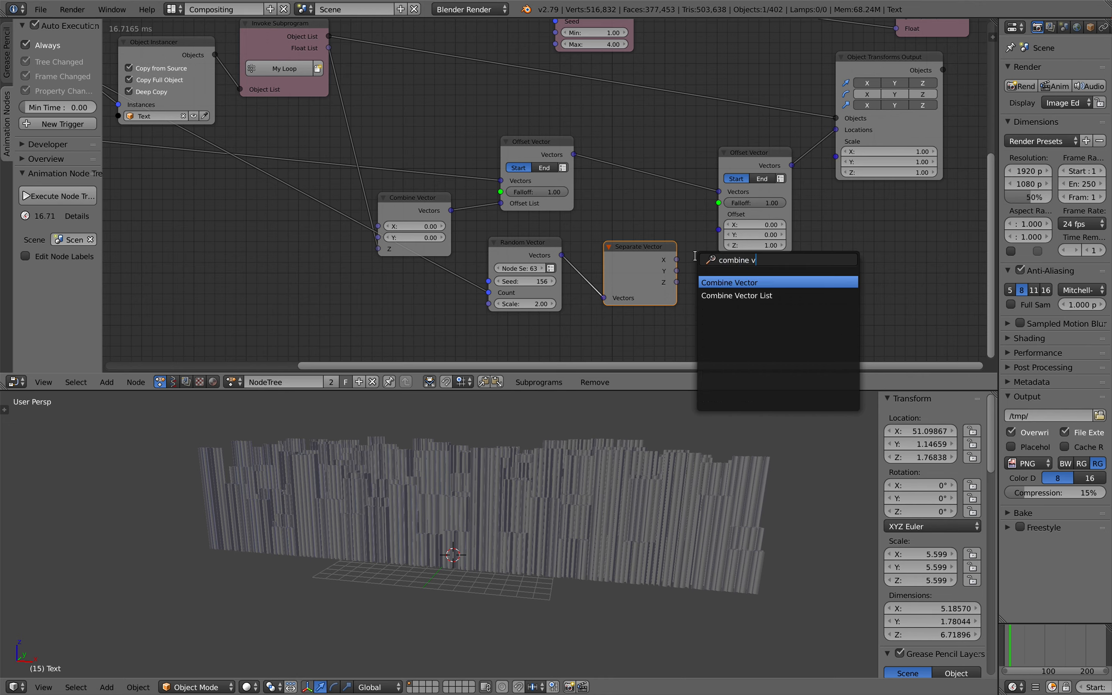
pyautogui.press('Return')
pyautogui.click(687, 260)
# Step: Link Separate Vector's X and Y into the new Combine Vector, and its output into the second Offset Vector's Offset List
pyautogui.moveTo(677, 259); pyautogui.dragTo(715, 304)
pyautogui.moveTo(787, 277); pyautogui.dragTo(726, 234)
pyautogui.moveTo(623, 259); pyautogui.dragTo(595, 261)
pyautogui.moveTo(751, 271); pyautogui.dragTo(706, 258)
pyautogui.moveTo(762, 178); pyautogui.dragTo(782, 183)
# Step: Save the project over the existing file
pyautogui.moveTo(664, 483); pyautogui.dragTo(664, 562, button='middle')
pyautogui.scroll(5, 664, 562)
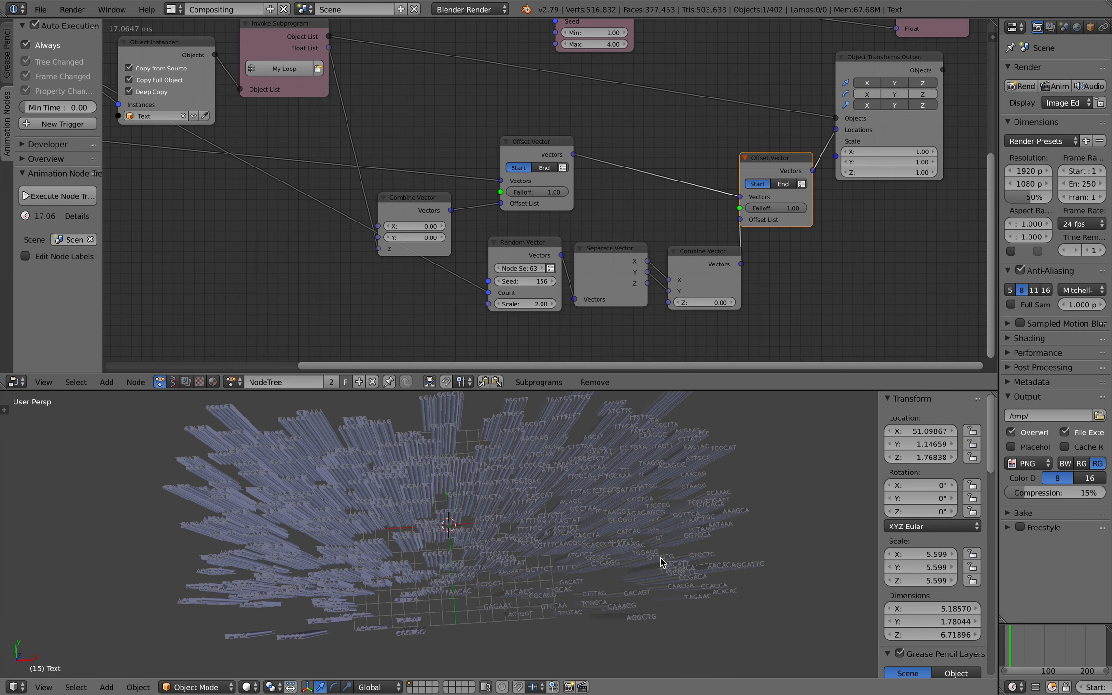
pyautogui.hotkey('ctrl', 's')
pyautogui.click(654, 554)
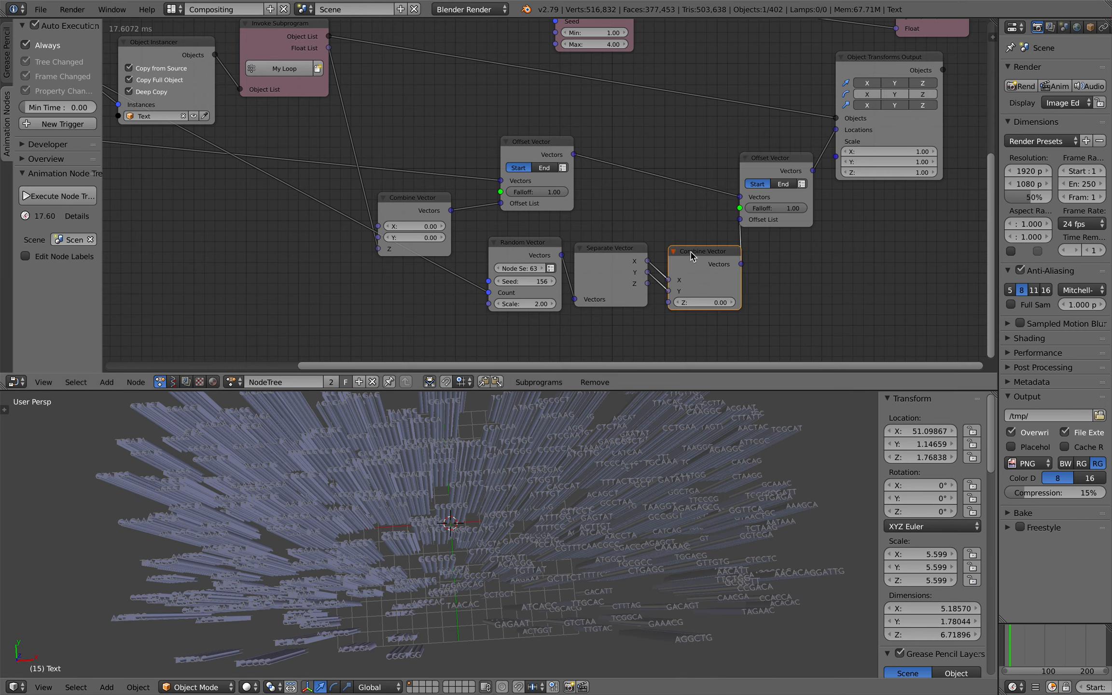
# Step: Align the new Combine Vector node, try Random Vector scales of 0 and 0.84, and set its seed to 204
pyautogui.moveTo(692, 256); pyautogui.dragTo(684, 249)
pyautogui.moveTo(535, 304)
pyautogui.mouseDown()
pyautogui.moveTo(488, 304)
pyautogui.moveTo(531, 305)
pyautogui.mouseUp()
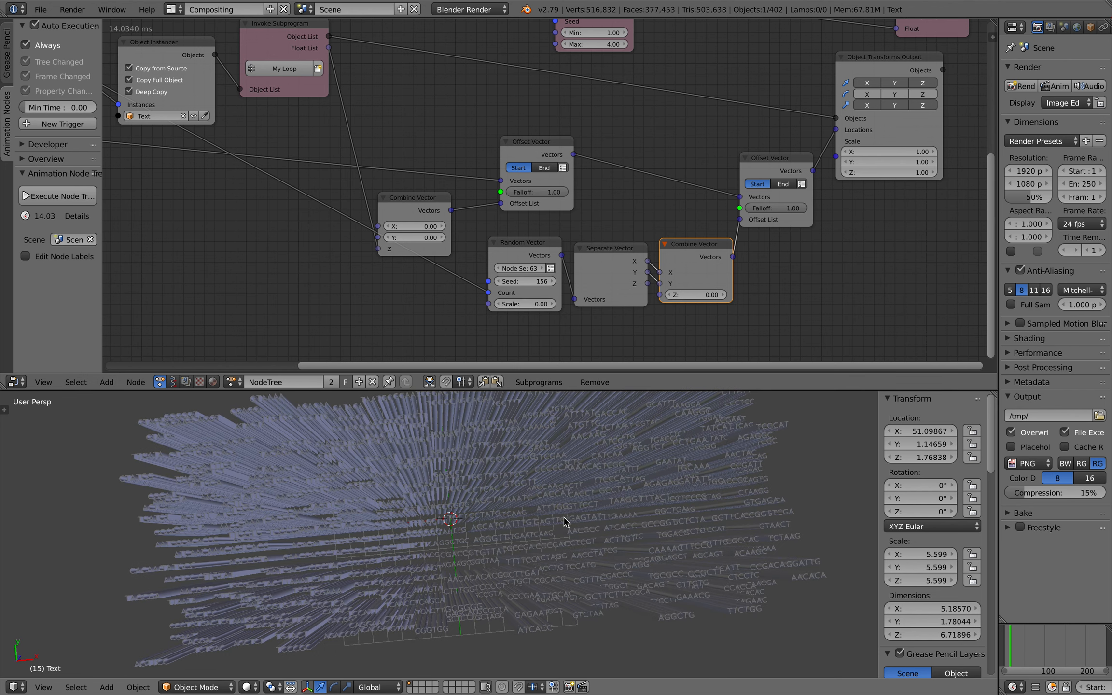
pyautogui.moveTo(526, 304); pyautogui.dragTo(578, 304)
pyautogui.moveTo(542, 195)
pyautogui.mouseDown()
pyautogui.moveTo(497, 195)
pyautogui.moveTo(553, 195)
pyautogui.mouseUp()
pyautogui.moveTo(577, 536); pyautogui.dragTo(553, 541, button='middle')
pyautogui.moveTo(526, 282); pyautogui.dragTo(569, 298)
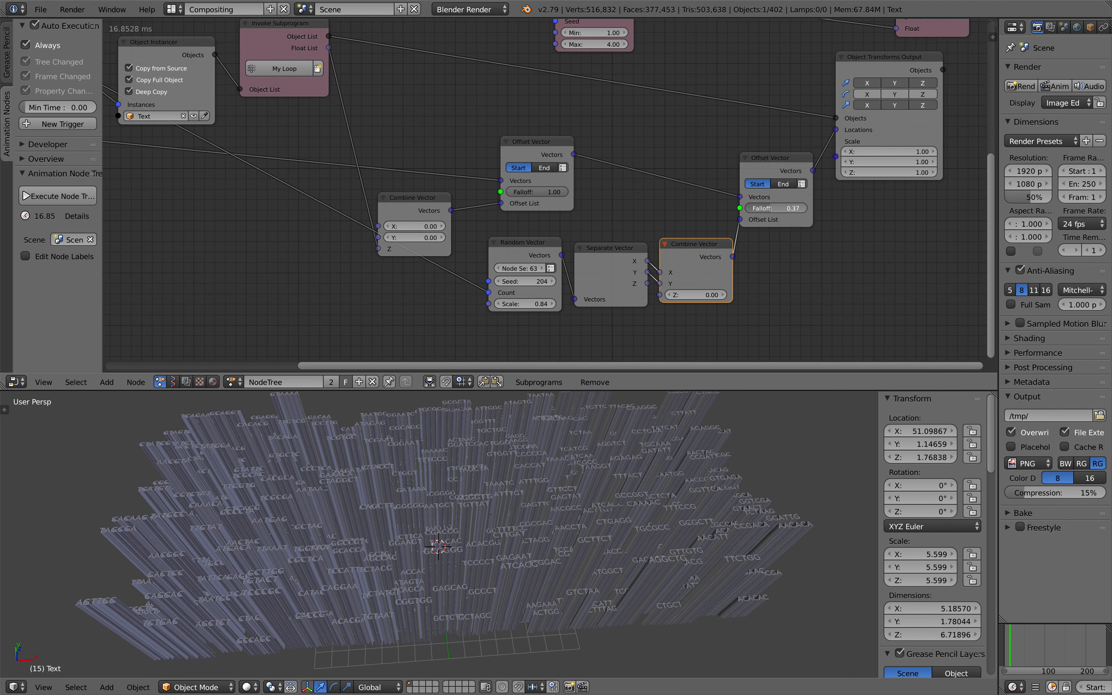
# Step: Try a Falloff of 0 on the second Offset Vector and return it to 1
pyautogui.moveTo(797, 208); pyautogui.dragTo(735, 208)
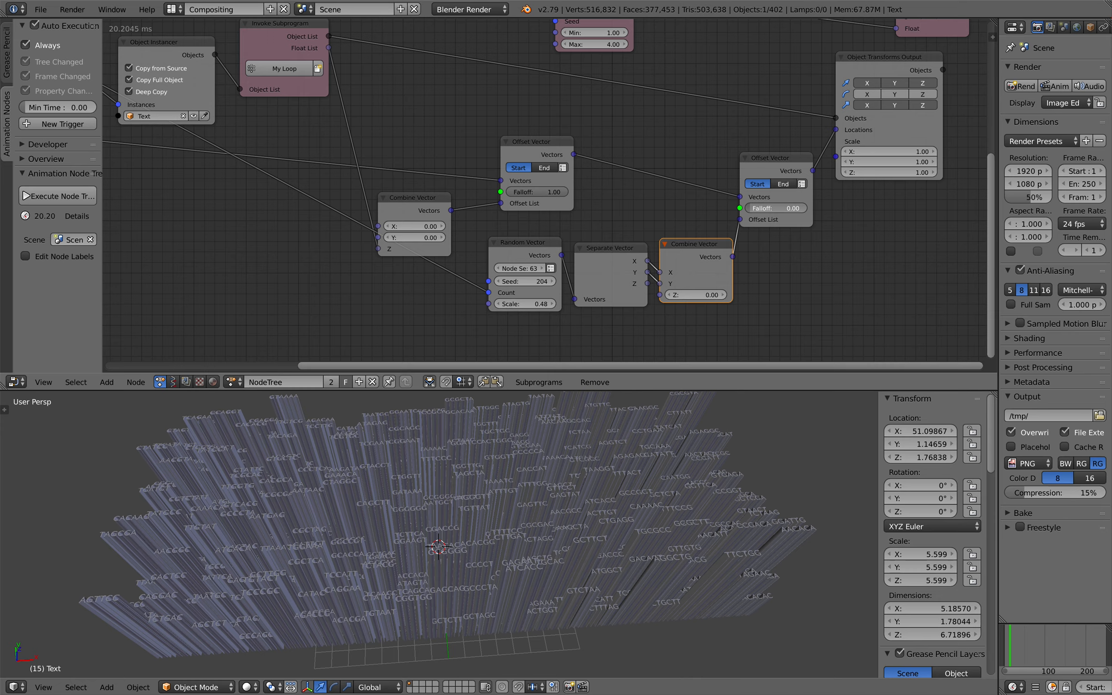
pyautogui.moveTo(743, 208); pyautogui.dragTo(801, 208)
# Step: Try a Random Vector scale of 0, and set the scale to 0.72
pyautogui.moveTo(525, 304); pyautogui.dragTo(467, 304)
pyautogui.write('0')
pyautogui.press('Return')
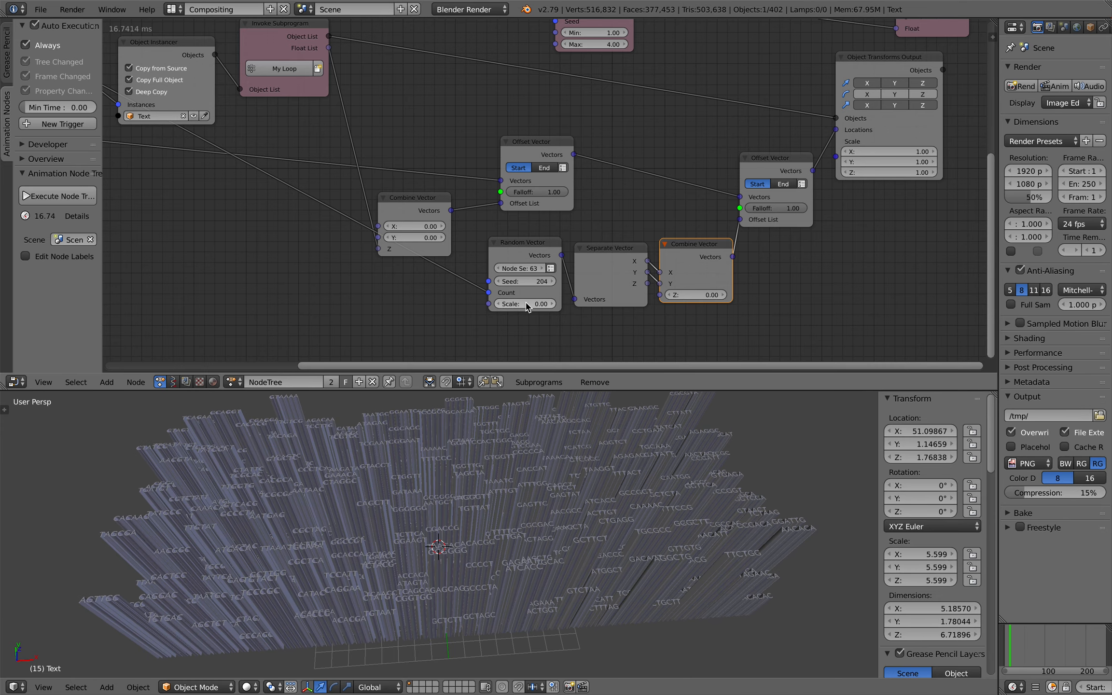
pyautogui.moveTo(533, 535)
pyautogui.mouseDown(button='middle')
pyautogui.moveTo(530, 560)
pyautogui.moveTo(529, 545)
pyautogui.mouseUp(button='middle')
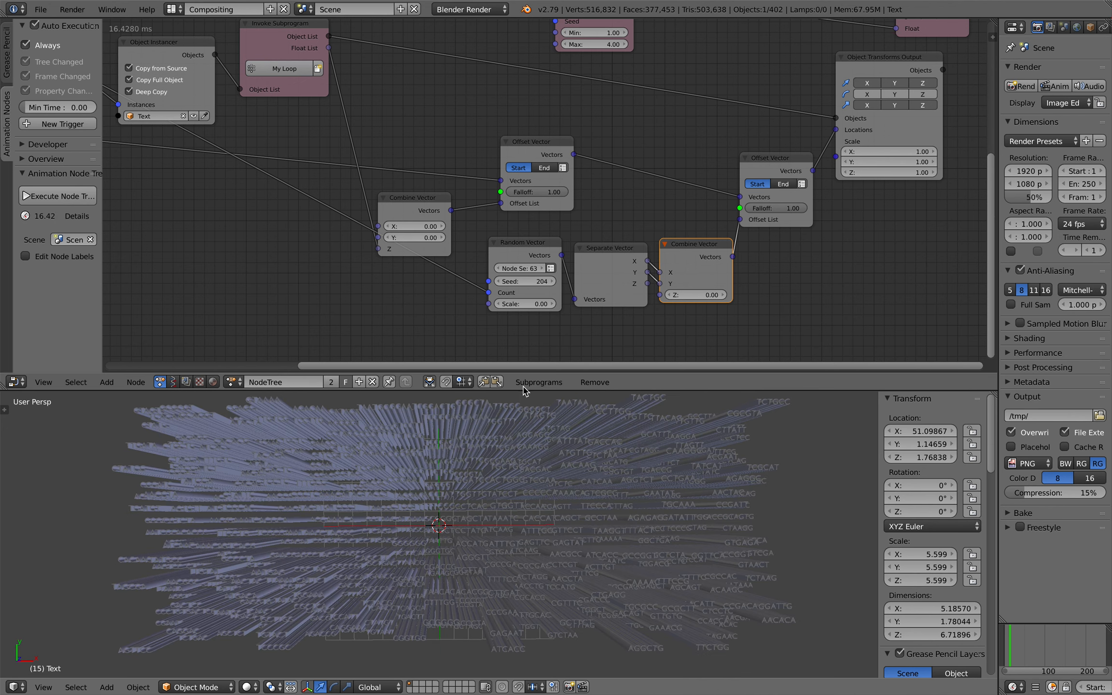
pyautogui.moveTo(525, 304); pyautogui.dragTo(544, 333)
# Step: Tidy the My Loop nodes by moving Text Object Output, Object List and Float List closer, and shift Object Transforms Output outward
pyautogui.scroll(-4, 441, 241)
pyautogui.moveTo(462, 227); pyautogui.dragTo(531, 259, button='middle')
pyautogui.moveTo(275, 196); pyautogui.dragTo(234, 292, button='middle')
pyautogui.moveTo(586, 168); pyautogui.dragTo(532, 119)
pyautogui.moveTo(744, 91); pyautogui.dragTo(648, 65)
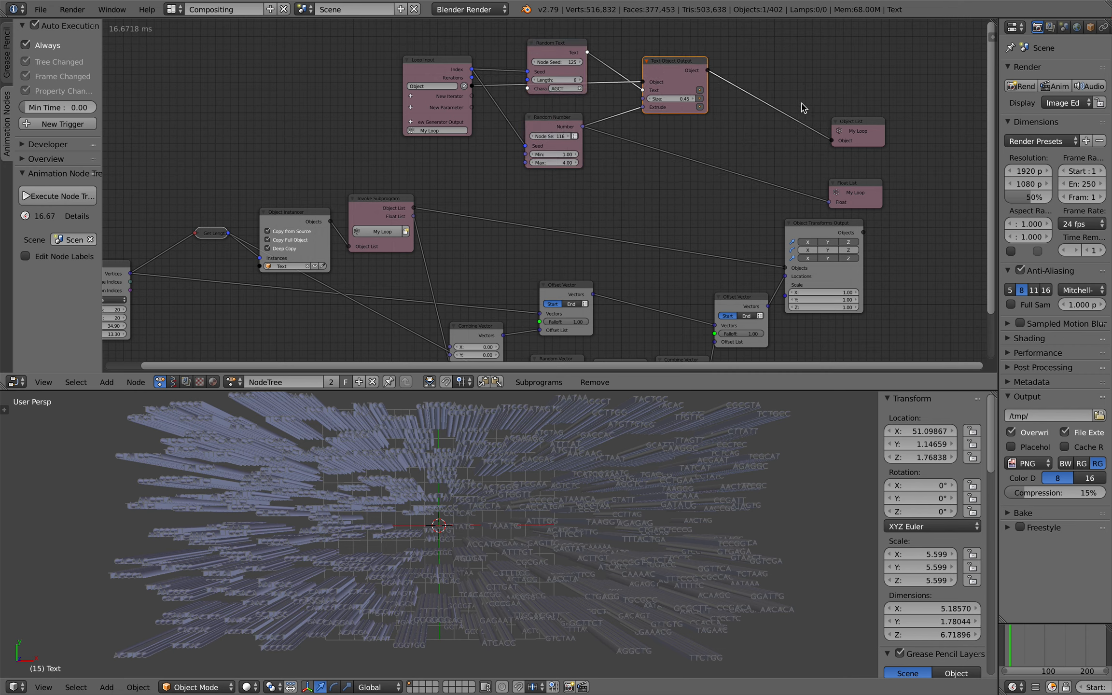
pyautogui.moveTo(823, 118); pyautogui.dragTo(715, 65)
pyautogui.moveTo(863, 187); pyautogui.dragTo(762, 122)
pyautogui.moveTo(833, 228); pyautogui.dragTo(861, 222)
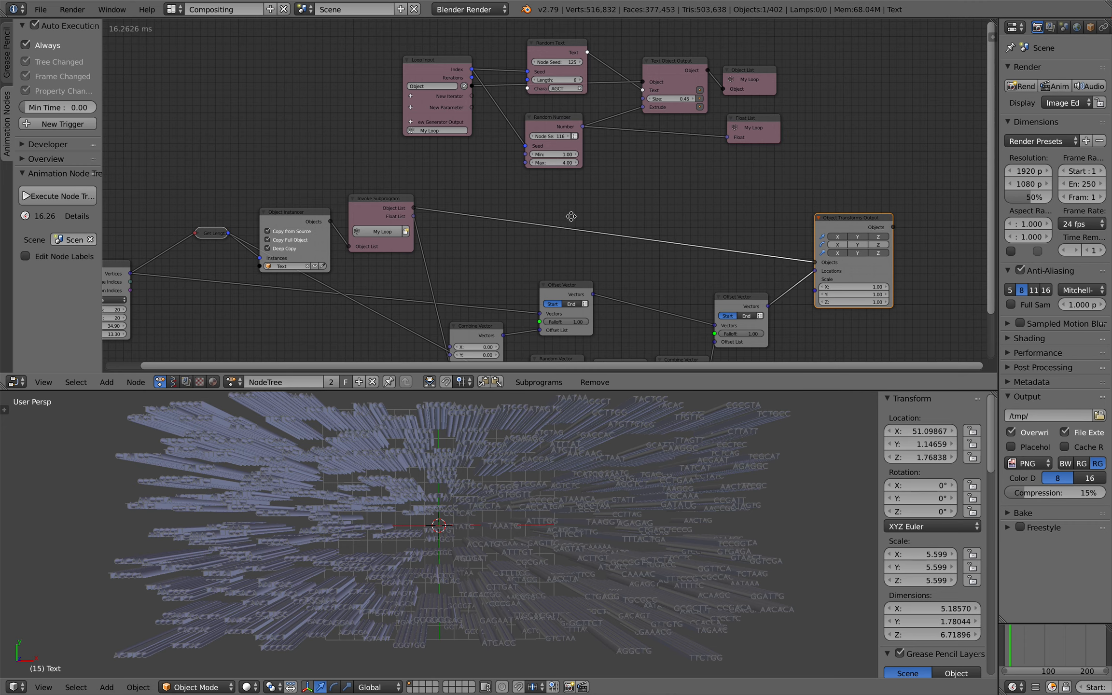
pyautogui.press('Home')
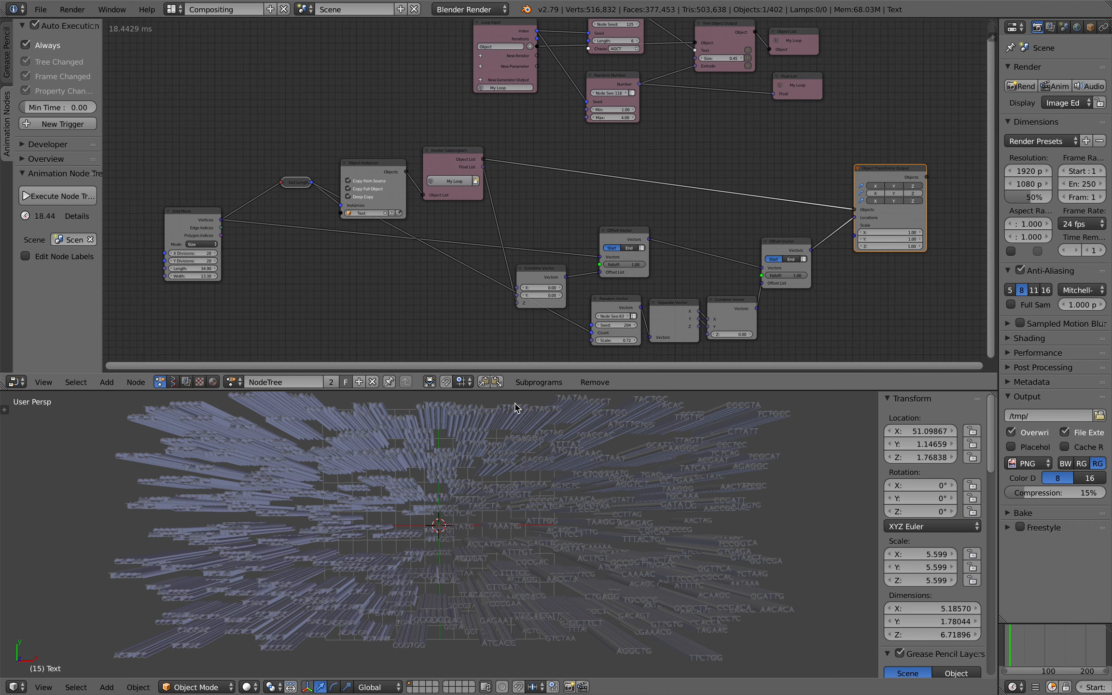
# Step: Move the source Text object closer to the instances, to about X 32.17, Y 1.89, Z 1.90, and deselect it
pyautogui.moveTo(514, 449); pyautogui.dragTo(716, 458, button='middle')
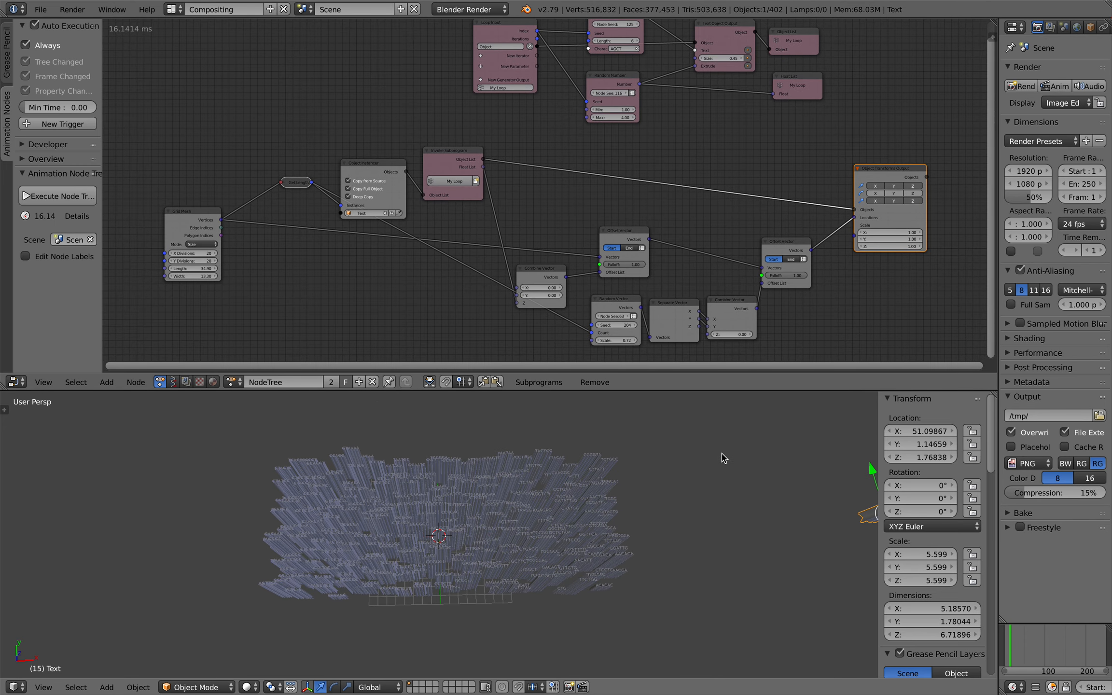
pyautogui.press('g')
pyautogui.click(628, 499)
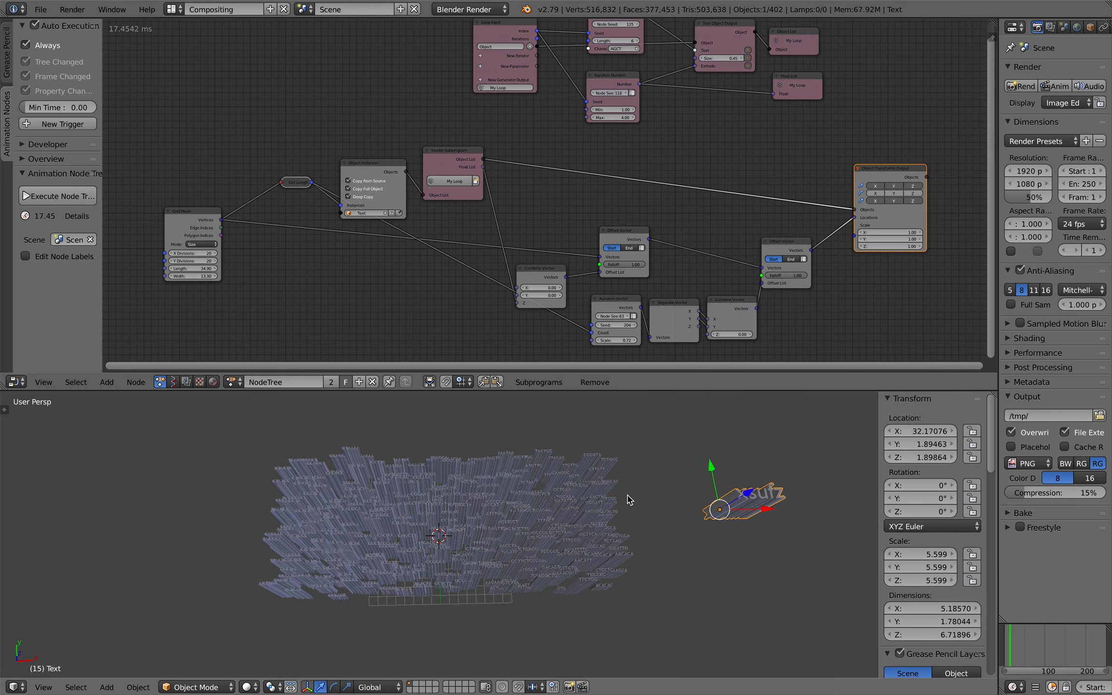
pyautogui.scroll(2, 659, 493)
pyautogui.scroll(-2, 659, 494)
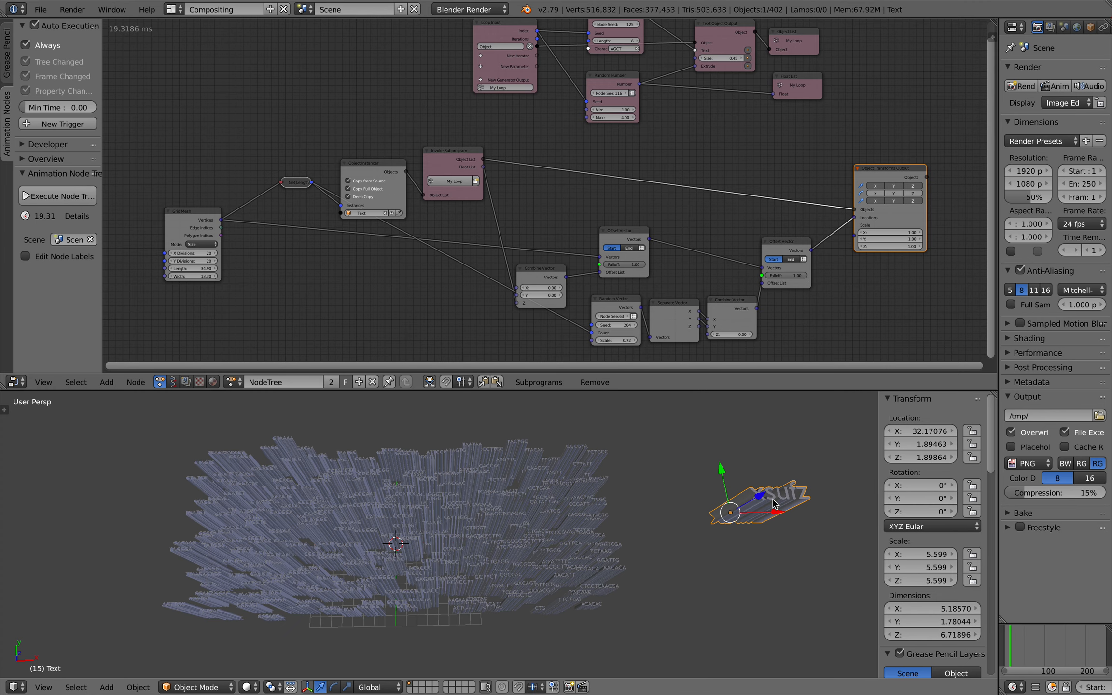
pyautogui.moveTo(747, 492); pyautogui.dragTo(786, 515, button='middle')
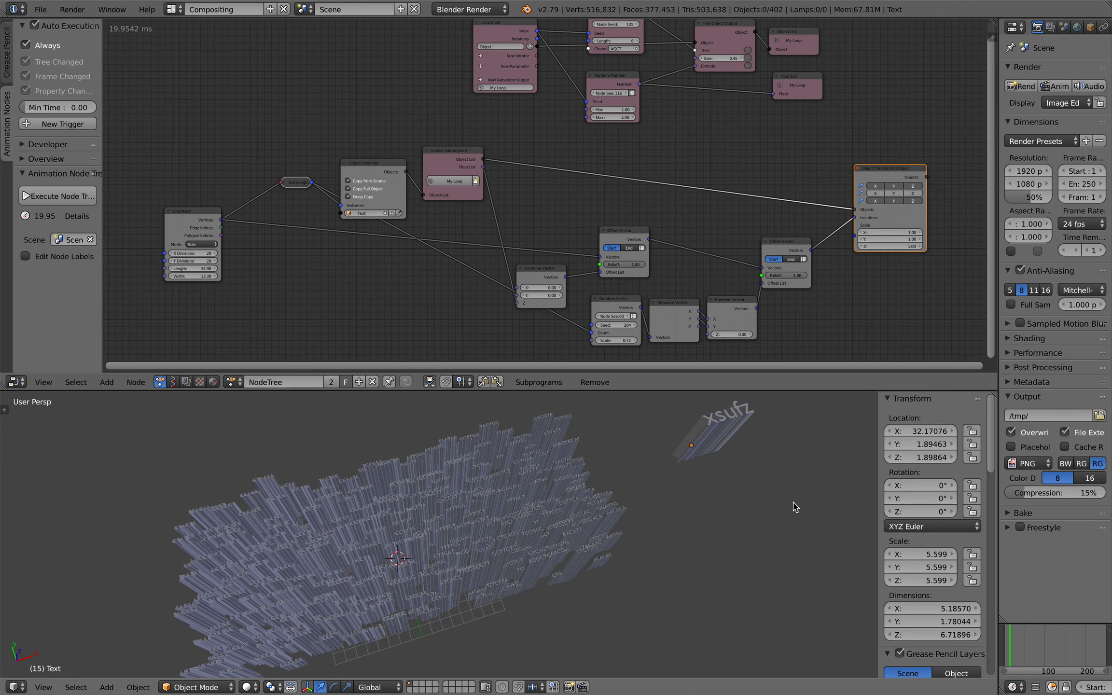
pyautogui.moveTo(741, 479); pyautogui.dragTo(721, 477, button='middle')
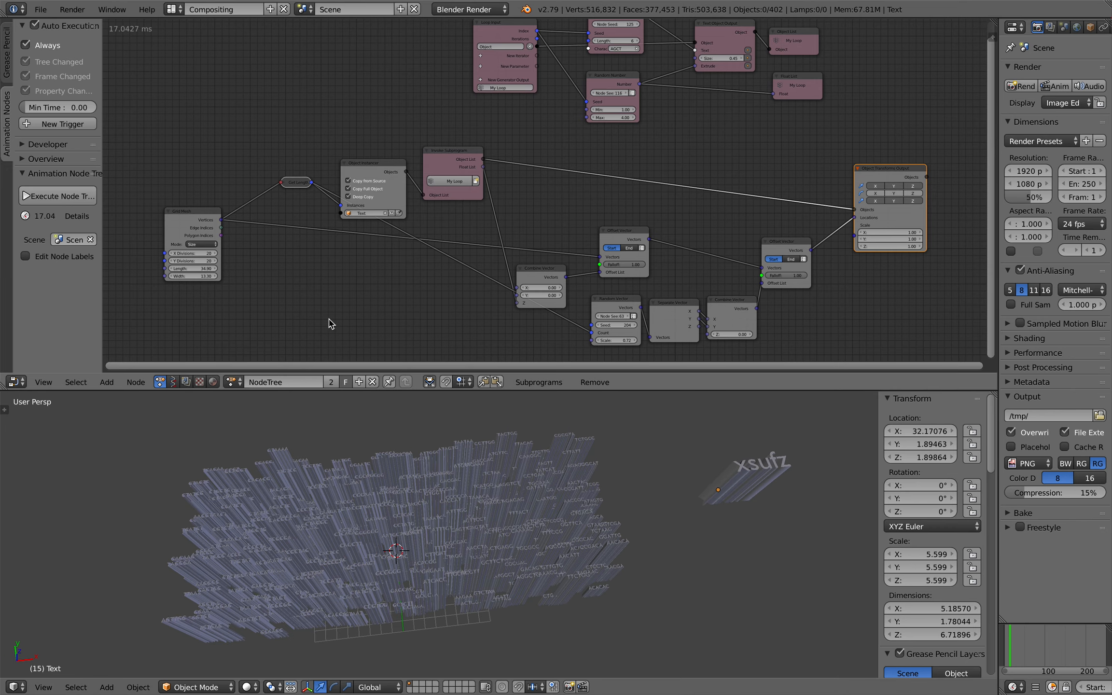
# Step: Spread out the start of the node tree by repositioning the Grid Mesh, Get Length and Object Instancer nodes
pyautogui.moveTo(315, 255); pyautogui.dragTo(340, 216, button='middle')
pyautogui.moveTo(273, 199); pyautogui.dragTo(240, 204)
pyautogui.scroll(2, 355, 165)
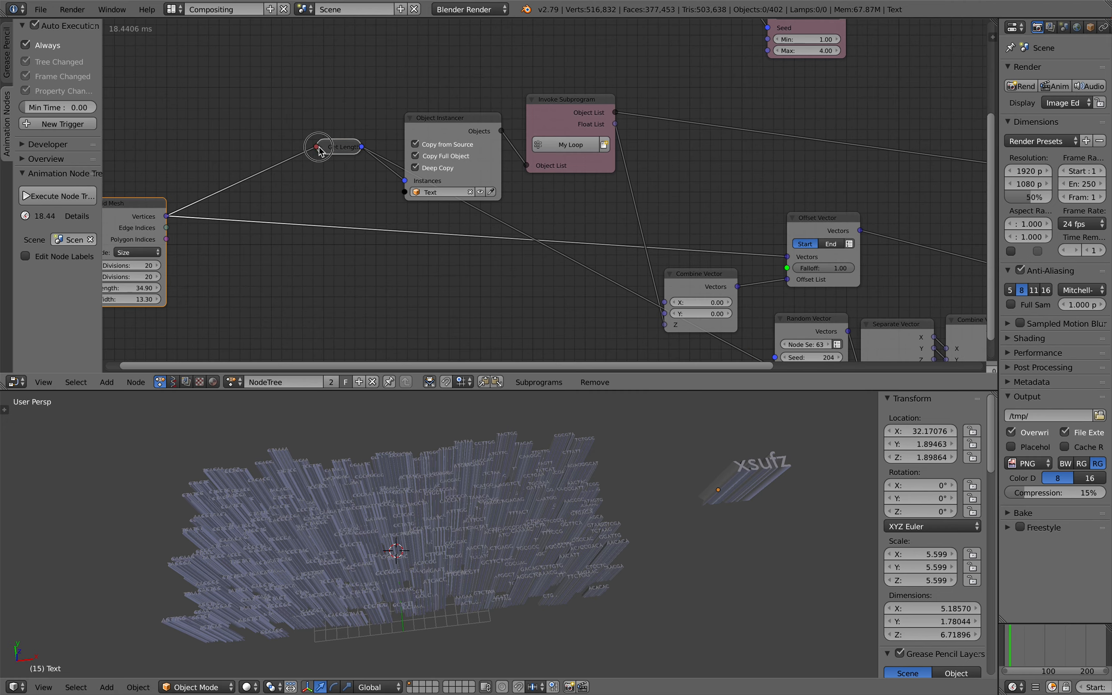
pyautogui.moveTo(319, 151); pyautogui.dragTo(258, 153)
pyautogui.moveTo(435, 117); pyautogui.dragTo(403, 84)
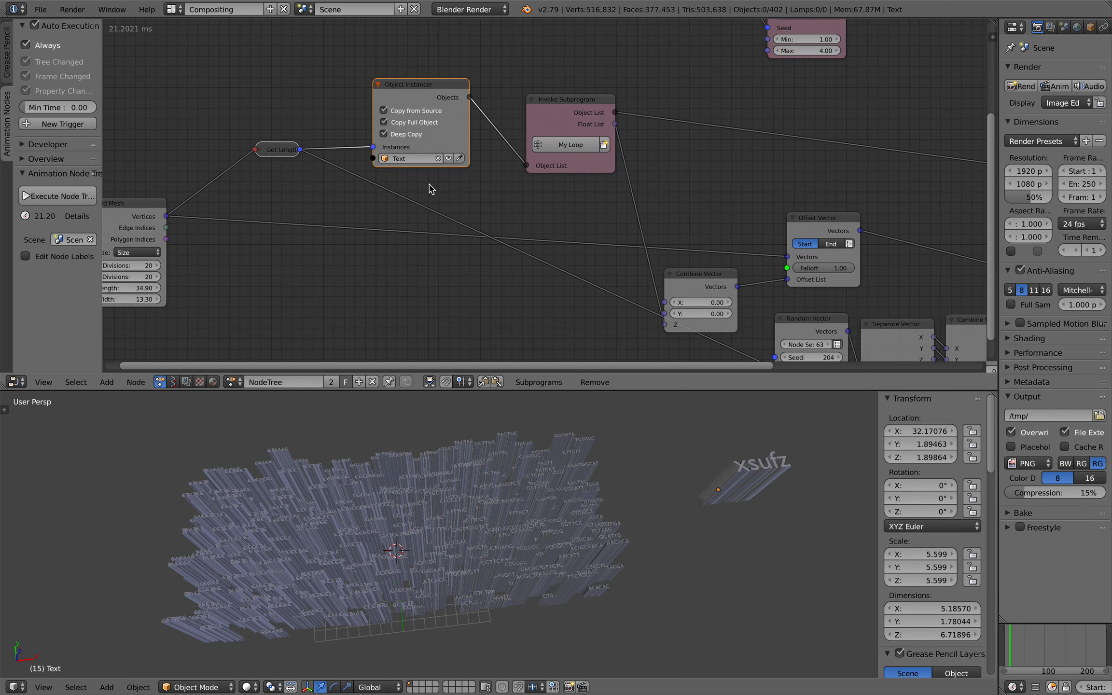
pyautogui.moveTo(314, 227); pyautogui.dragTo(373, 216, button='middle')
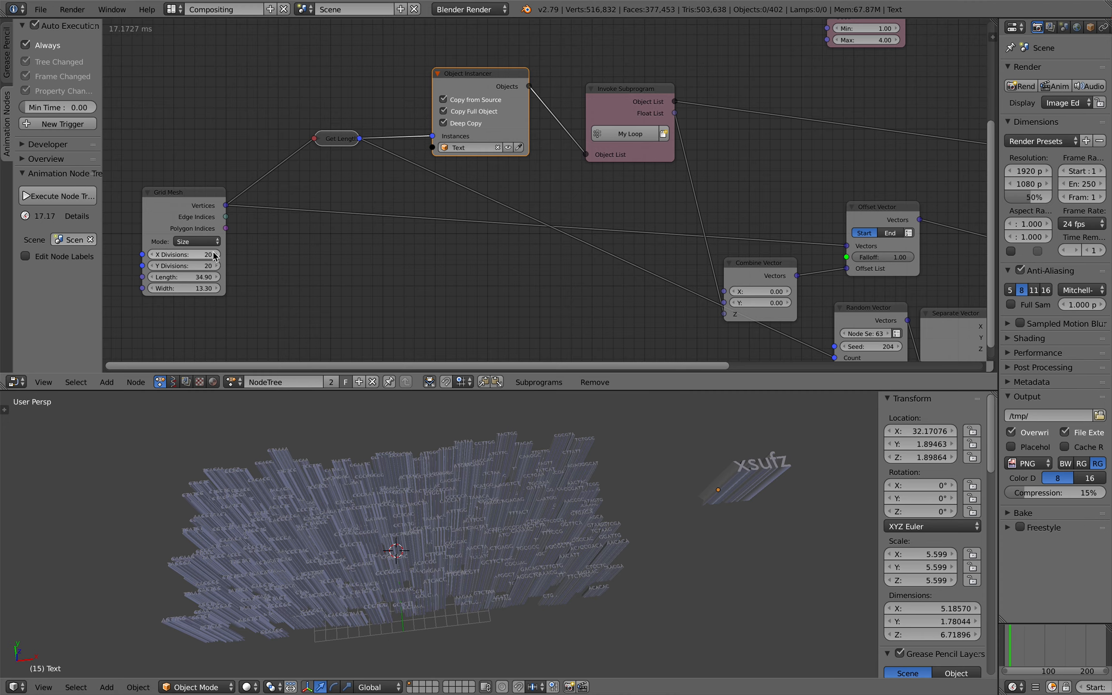
# Step: Turn off Always auto execution and reposition the Invoke Subprogram, first Combine Vector and first Offset Vector nodes
pyautogui.moveTo(462, 210); pyautogui.dragTo(440, 222, button='middle')
pyautogui.moveTo(601, 136); pyautogui.dragTo(598, 111)
pyautogui.click(746, 273)
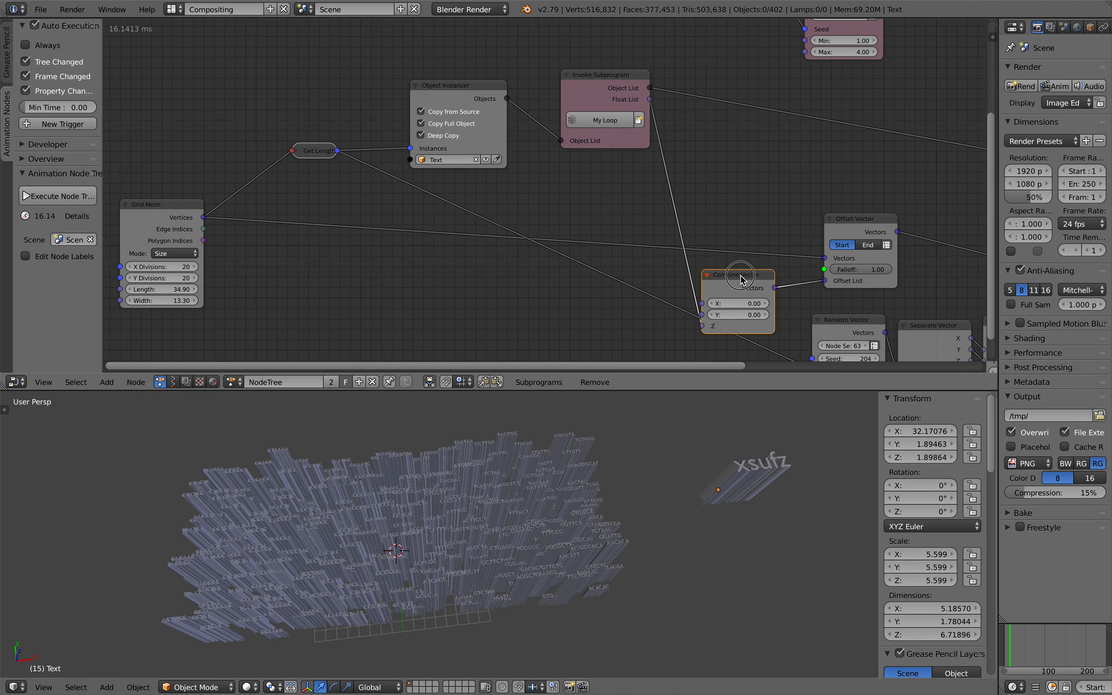
pyautogui.moveTo(746, 272); pyautogui.dragTo(731, 213)
pyautogui.moveTo(767, 226); pyautogui.dragTo(693, 271, button='middle')
pyautogui.scroll(-2, 641, 241)
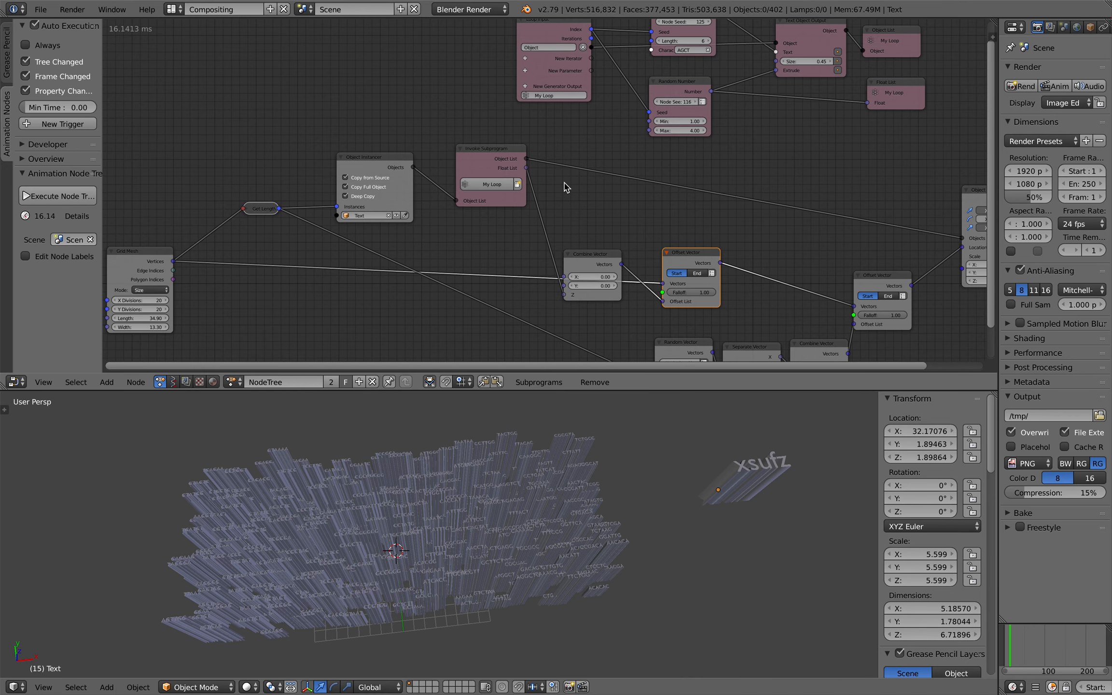
pyautogui.scroll(1, 693, 270)
pyautogui.moveTo(472, 131); pyautogui.dragTo(478, 111)
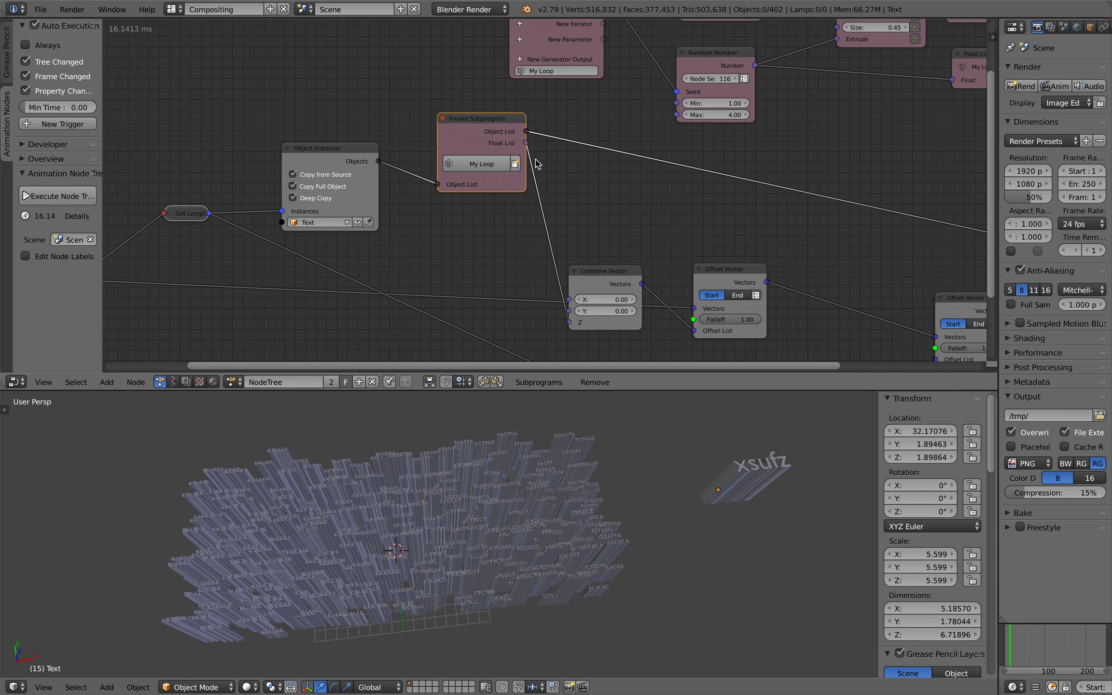
# Step: Shift the Loop Input node away from the main chain, and move Random Text and Random Number up beside it
pyautogui.moveTo(550, 147); pyautogui.dragTo(503, 277, button='middle')
pyautogui.moveTo(532, 114); pyautogui.dragTo(492, 78)
pyautogui.moveTo(579, 102); pyautogui.dragTo(511, 174, button='middle')
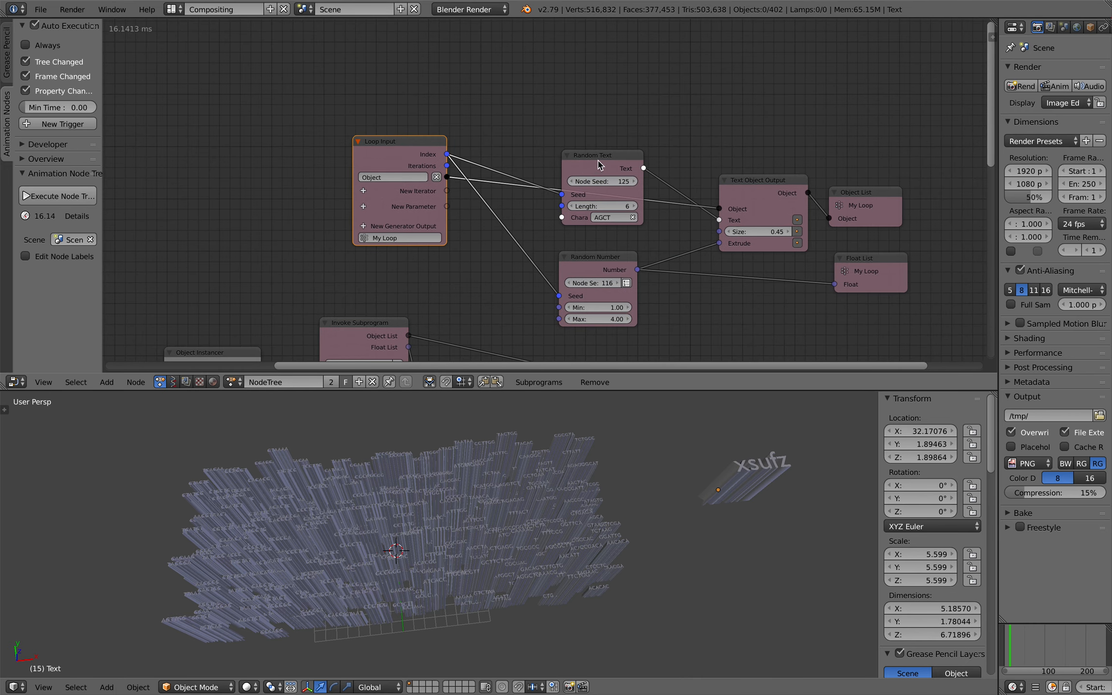
pyautogui.moveTo(597, 160); pyautogui.dragTo(557, 67)
pyautogui.moveTo(600, 265); pyautogui.dragTo(559, 212)
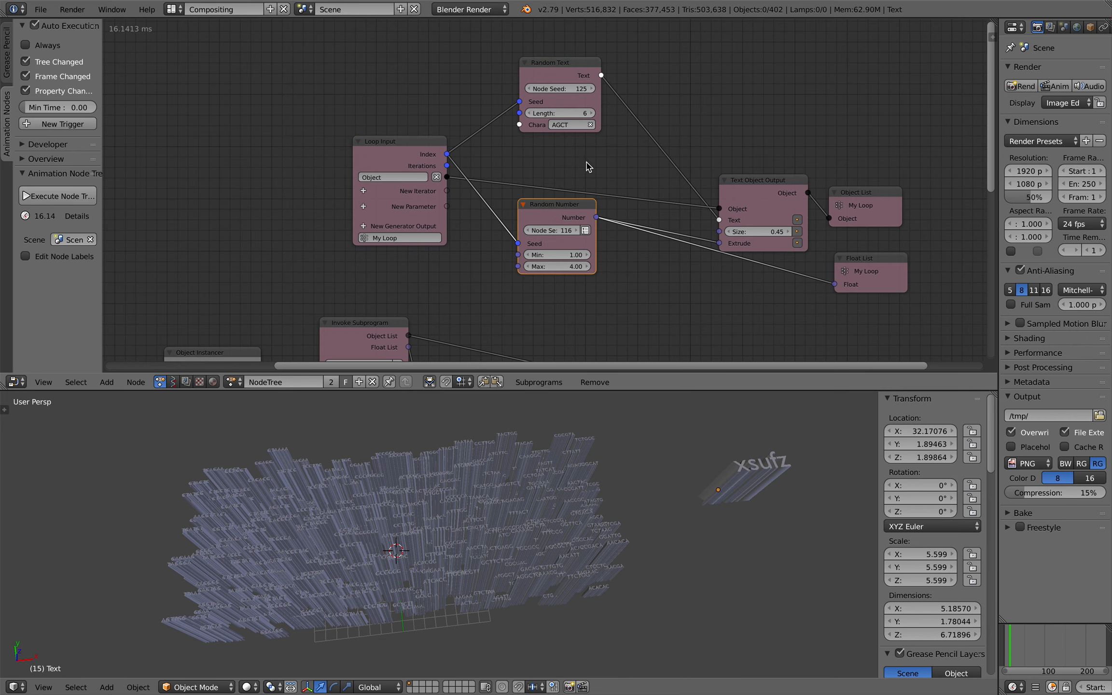
# Step: Set the Random Text node seed to 231 and view the regenerated text instances up close
pyautogui.moveTo(566, 80); pyautogui.dragTo(593, 90)
pyautogui.scroll(4, 462, 528)
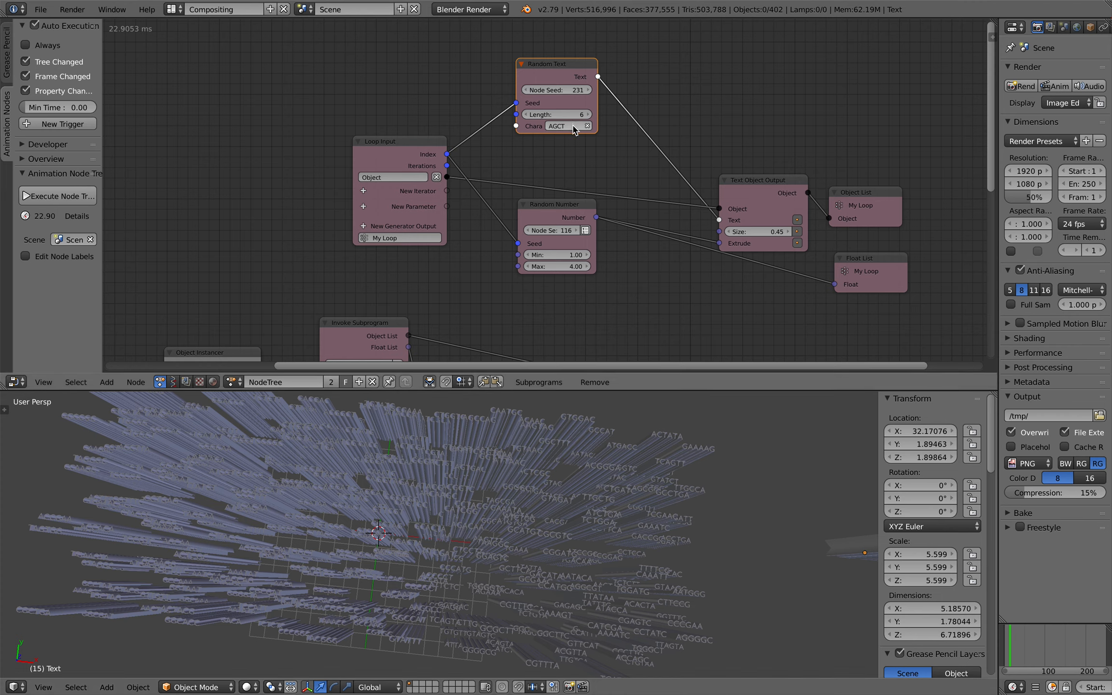
pyautogui.moveTo(555, 435); pyautogui.dragTo(555, 482, button='middle')
# Step: Tidy the My Loop subprogram by repositioning Random Number, Text Object Output, Object List and Float List
pyautogui.moveTo(552, 215); pyautogui.dragTo(543, 214)
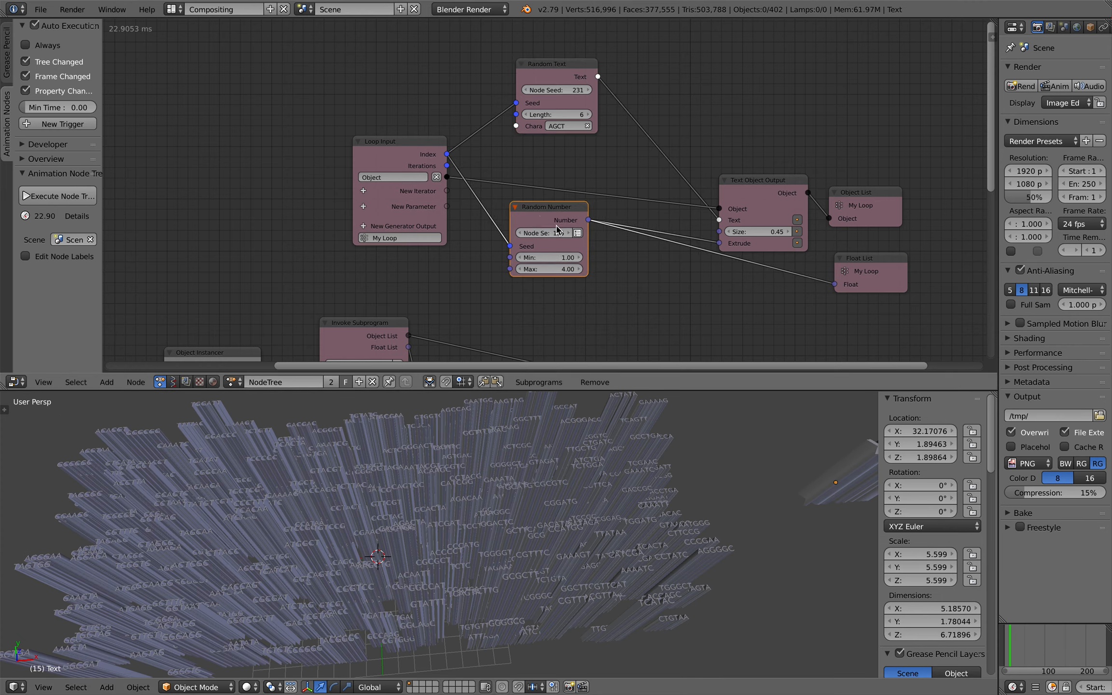
pyautogui.moveTo(664, 204); pyautogui.dragTo(653, 184, button='middle')
pyautogui.moveTo(748, 173); pyautogui.dragTo(685, 128)
pyautogui.moveTo(820, 168); pyautogui.dragTo(783, 127)
pyautogui.click(841, 241)
pyautogui.moveTo(840, 237); pyautogui.dragTo(786, 190)
pyautogui.moveTo(754, 190); pyautogui.dragTo(816, 157, button='middle')
pyautogui.moveTo(516, 516); pyautogui.dragTo(501, 499, button='middle')
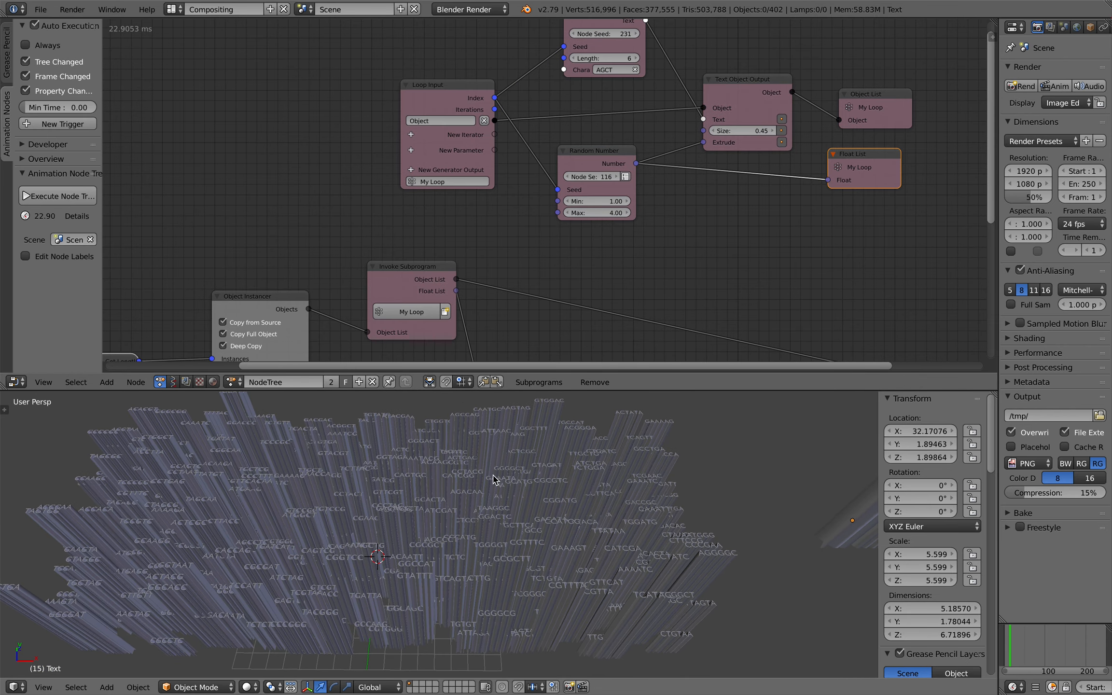
# Step: Move the first Offset Vector and first Combine Vector nodes up, closer to the Invoke Subprogram node
pyautogui.moveTo(425, 338); pyautogui.dragTo(489, 217, button='middle')
pyautogui.moveTo(463, 434); pyautogui.dragTo(521, 466, button='middle')
pyautogui.moveTo(576, 302); pyautogui.dragTo(565, 273, button='middle')
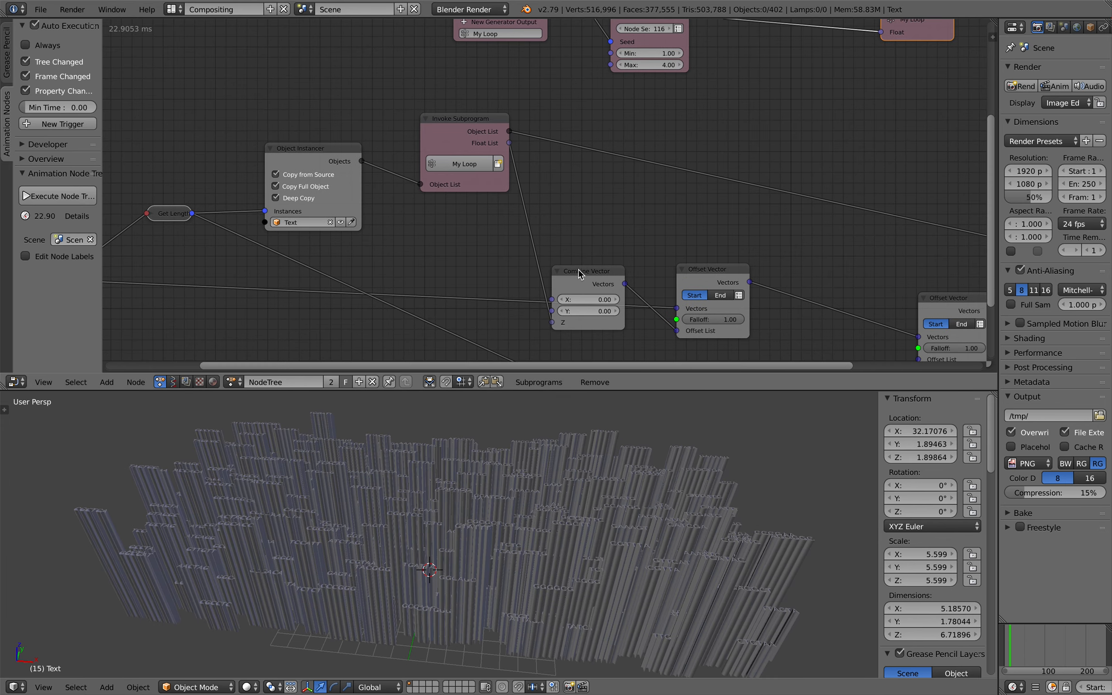
pyautogui.moveTo(535, 525); pyautogui.dragTo(539, 568, button='middle')
pyautogui.moveTo(544, 502)
pyautogui.mouseDown(button='middle')
pyautogui.moveTo(545, 486)
pyautogui.moveTo(540, 514)
pyautogui.mouseUp(button='middle')
pyautogui.moveTo(668, 258); pyautogui.dragTo(527, 201, button='middle')
pyautogui.moveTo(595, 213); pyautogui.dragTo(570, 176)
pyautogui.moveTo(462, 214); pyautogui.dragTo(434, 180)
pyautogui.moveTo(577, 321); pyautogui.dragTo(581, 234, button='middle')
# Step: Move the Random Vector node up and closer to the chain, and set its node seed to 76
pyautogui.moveTo(575, 264); pyautogui.dragTo(470, 224)
pyautogui.click(574, 243)
pyautogui.moveTo(468, 243); pyautogui.dragTo(526, 243)
# Step: Line up the Separate Vector and second Combine Vector nodes between Random Vector and the second Offset Vector
pyautogui.moveTo(631, 239); pyautogui.dragTo(546, 180)
pyautogui.moveTo(731, 247); pyautogui.dragTo(692, 204)
pyautogui.moveTo(692, 203); pyautogui.dragTo(715, 256, button='middle')
pyautogui.scroll(-2, 694, 247)
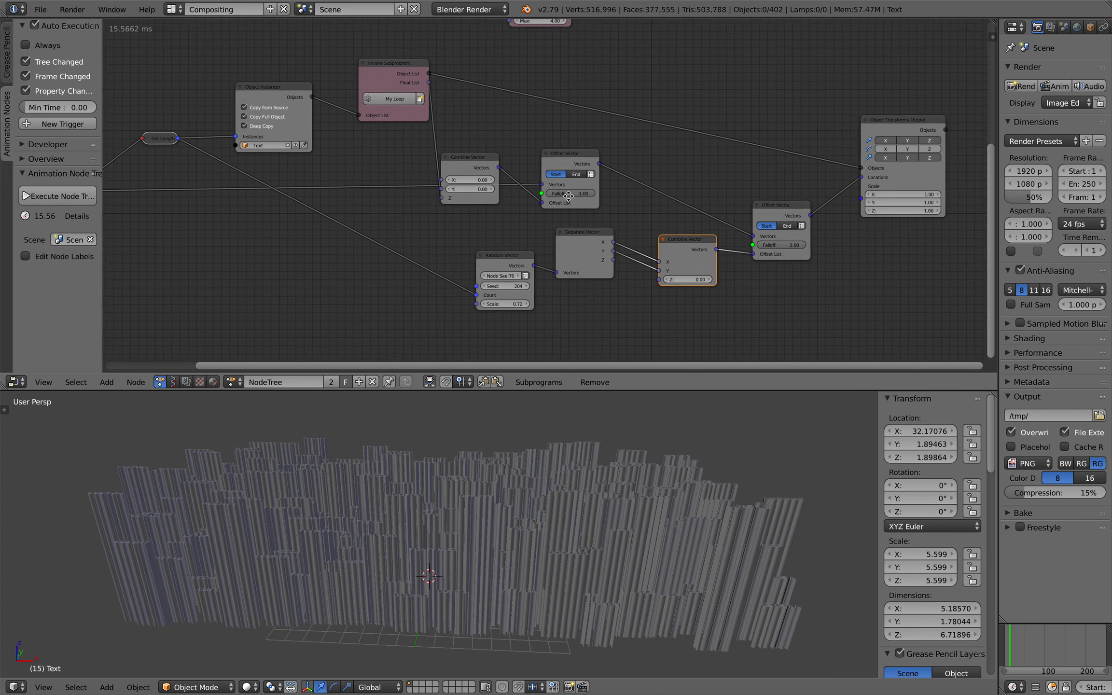
pyautogui.moveTo(563, 202); pyautogui.dragTo(621, 230, button='middle')
pyautogui.moveTo(633, 259); pyautogui.dragTo(637, 281)
pyautogui.moveTo(638, 262)
pyautogui.mouseDown(button='middle')
pyautogui.moveTo(650, 283)
pyautogui.moveTo(654, 258)
pyautogui.mouseUp(button='middle')
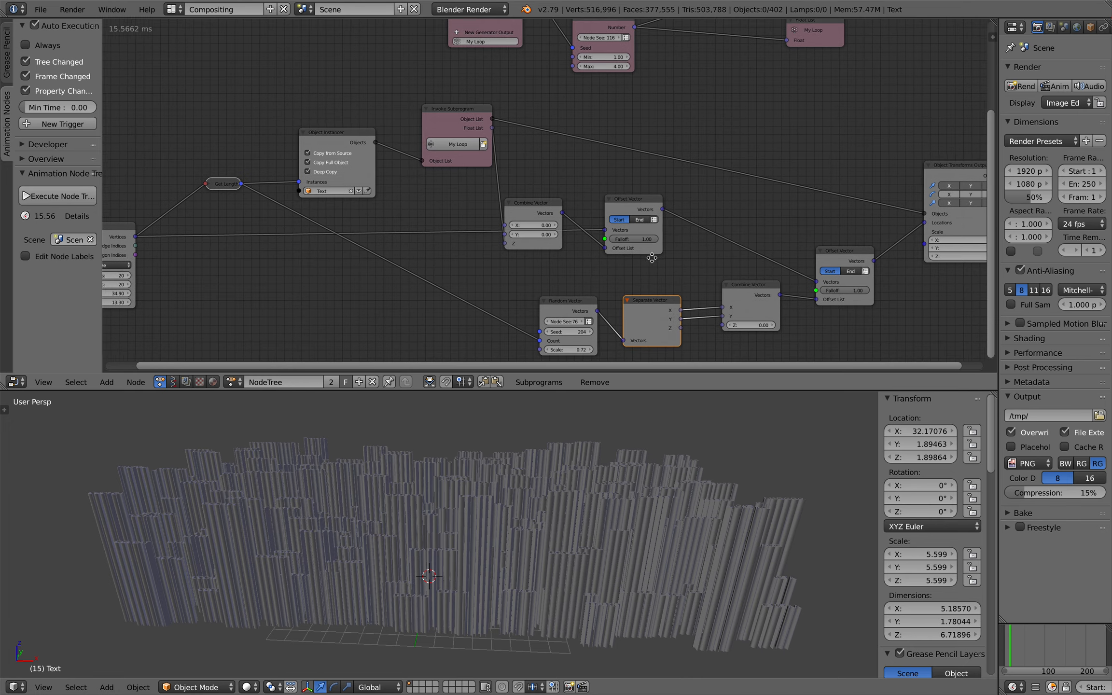
# Step: Try another Z value on the second Combine Vector and return it to 0
pyautogui.scroll(-1, 665, 260)
pyautogui.moveTo(731, 314); pyautogui.dragTo(737, 311)
pyautogui.click(737, 311)
pyautogui.write('0')
pyautogui.press('Return')
# Step: Save the scene over AN_Text_Instancing_003.blend
pyautogui.moveTo(653, 578); pyautogui.dragTo(666, 511, button='middle')
pyautogui.press('space')
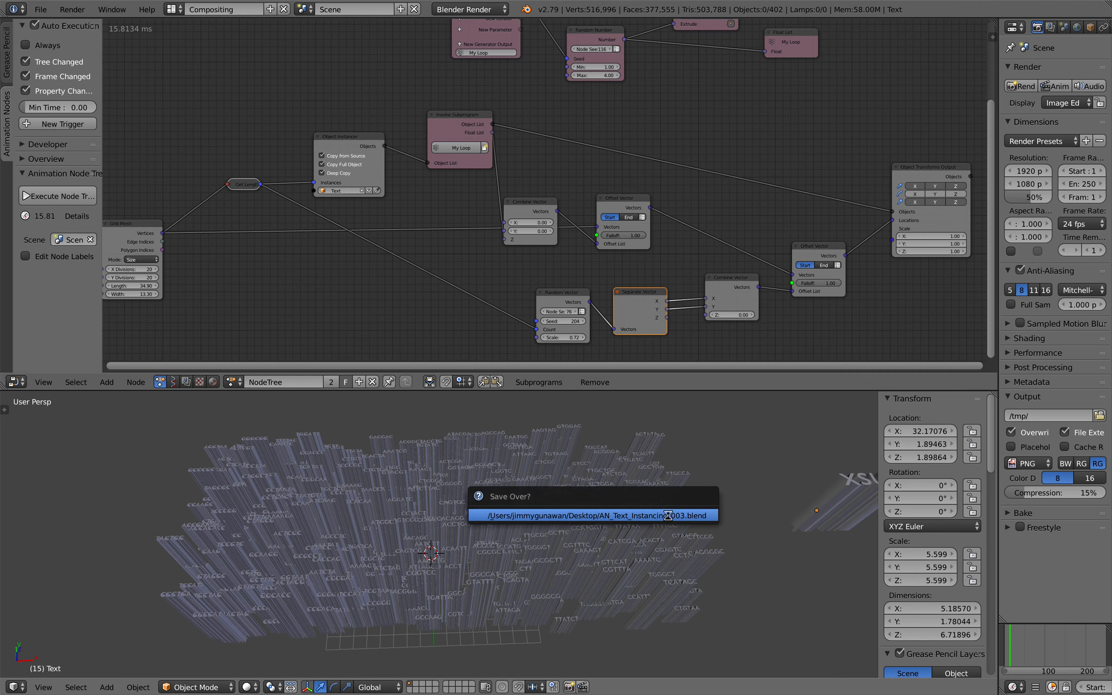
# Step: Show the splash screen to check the Blender version, and dismiss it
pyautogui.click(147, 9)
pyautogui.click(201, 183)
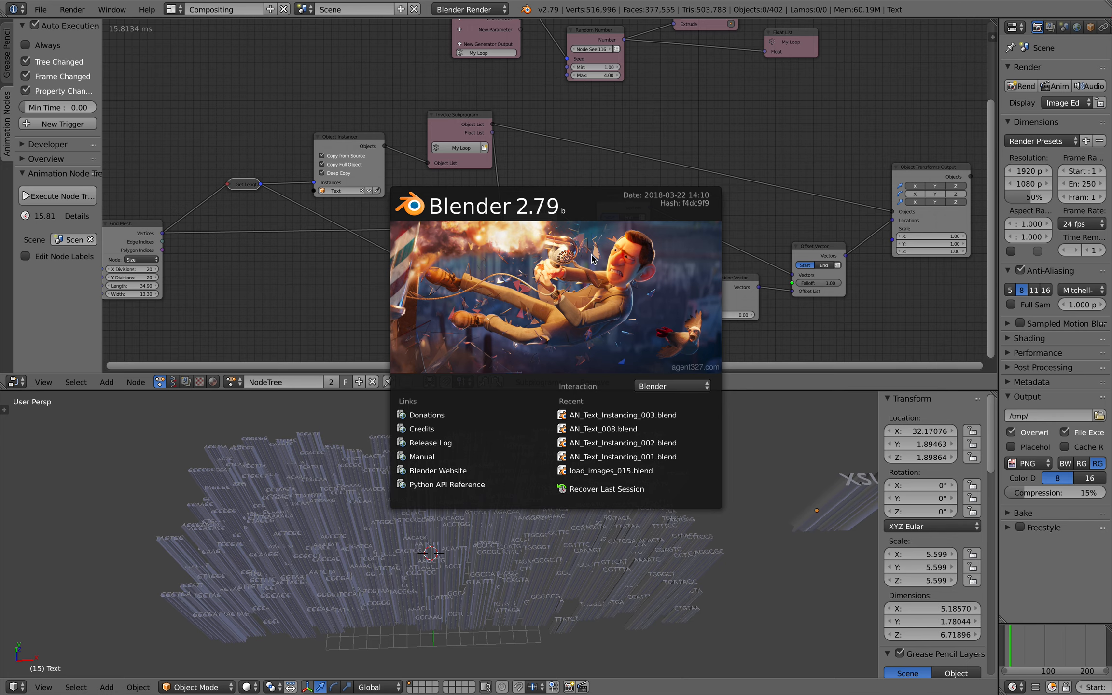
pyautogui.moveTo(758, 459); pyautogui.dragTo(744, 458, button='middle')
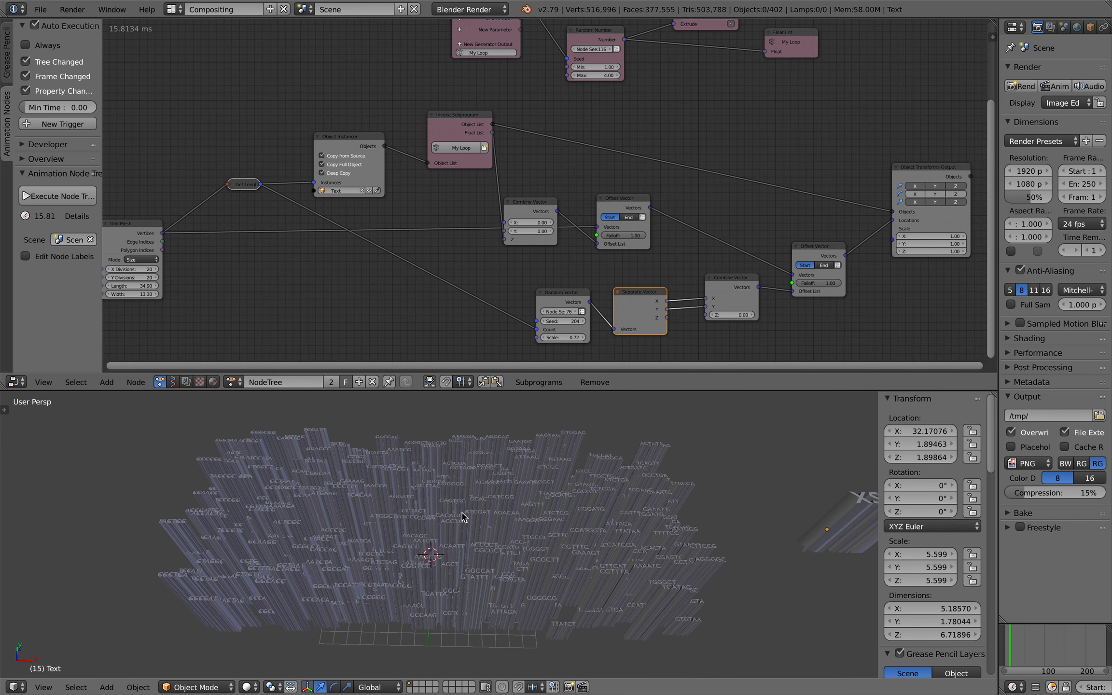
# Step: Switch to Blender 2.80 and dismiss its splash screen
pyautogui.hotkey('ctrl', 'Left')
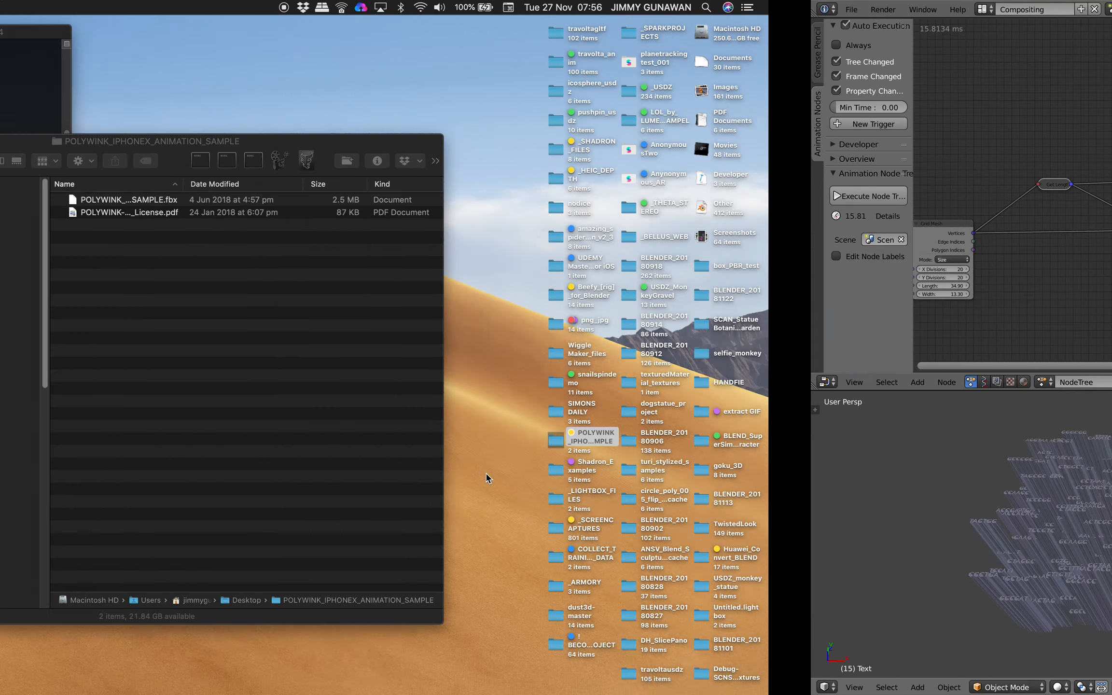
pyautogui.click(601, 165)
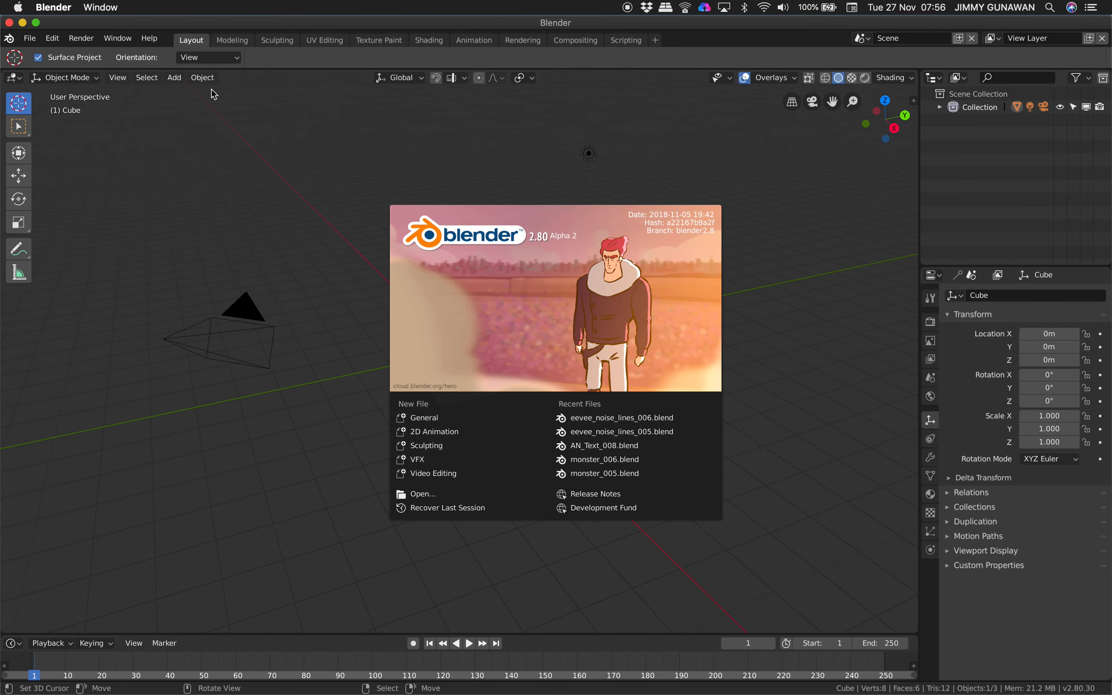
pyautogui.click(216, 119)
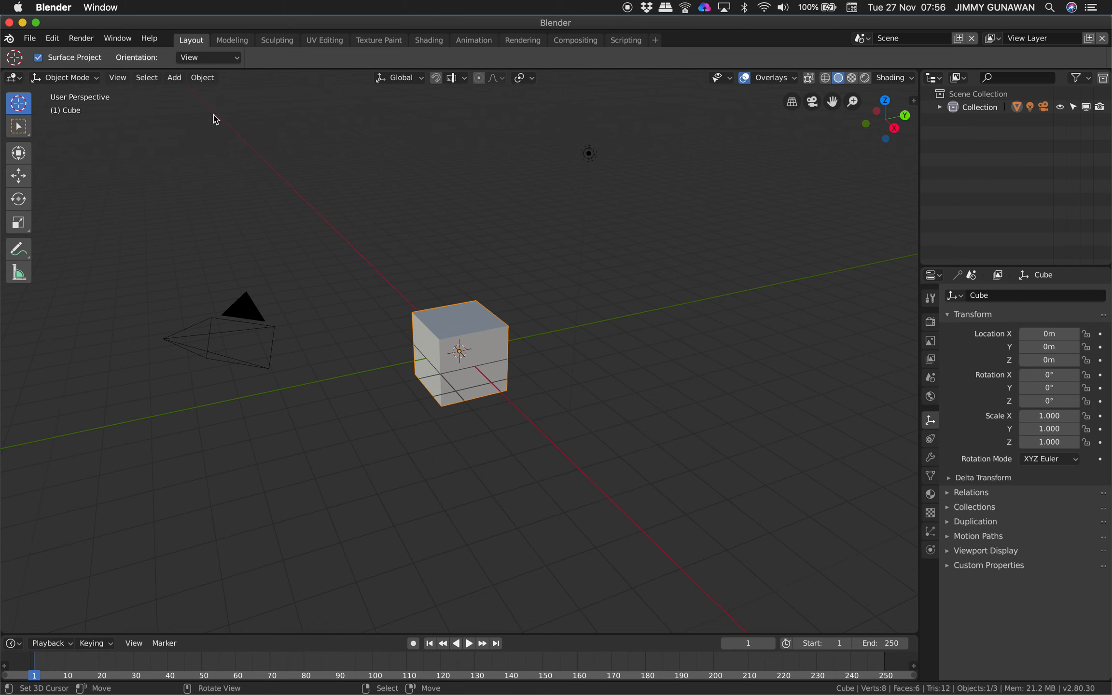
# Step: Open AN_Text_Instancing_003.blend from the Desktop folder
pyautogui.click(29, 39)
pyautogui.click(48, 66)
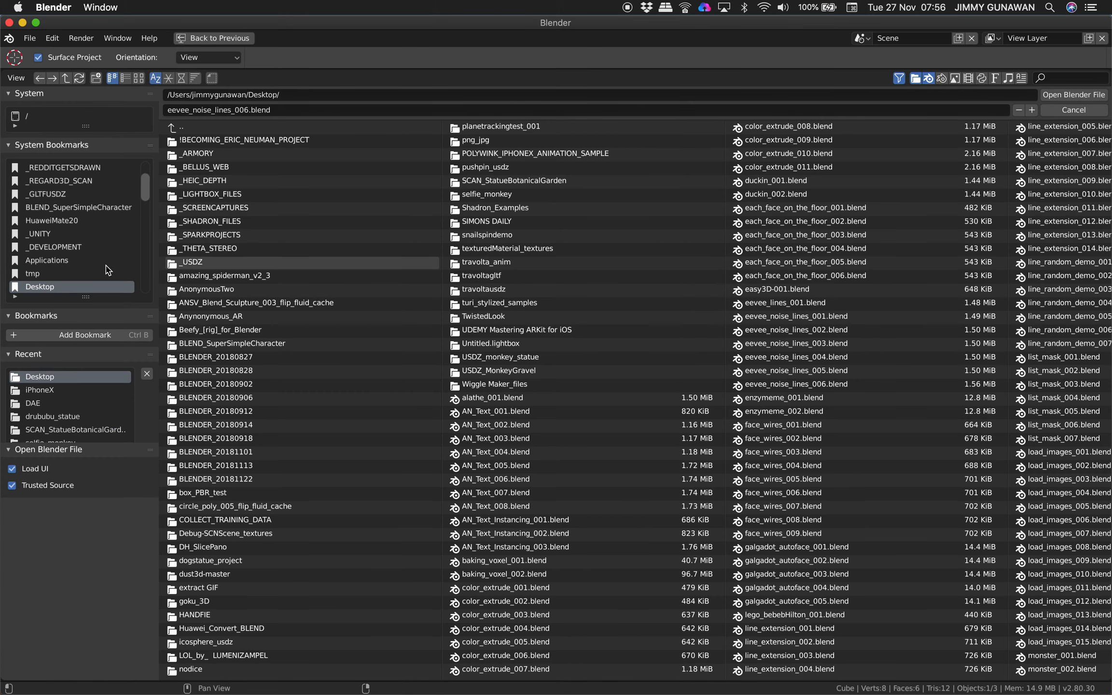
pyautogui.click(508, 547)
pyautogui.click(1066, 95)
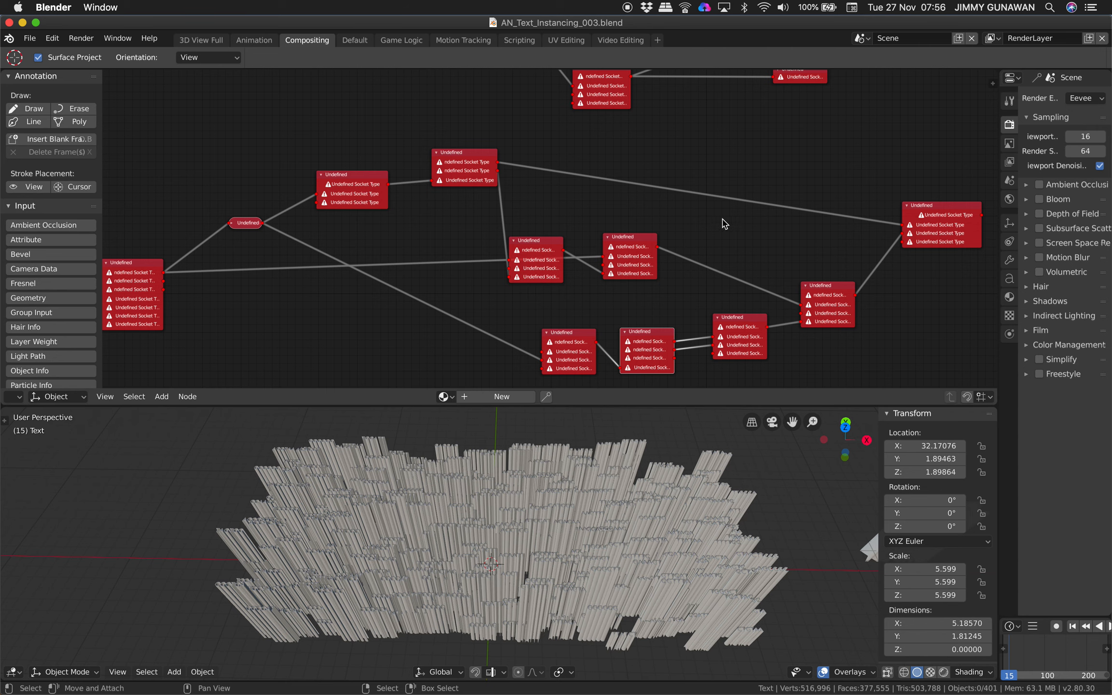
# Step: Enlarge the 3D viewport by shrinking the node editor above it, and bring the whole node tree into view
pyautogui.moveTo(612, 406); pyautogui.dragTo(609, 303)
pyautogui.scroll(-4, 550, 186)
pyautogui.moveTo(546, 189); pyautogui.dragTo(500, 189, button='middle')
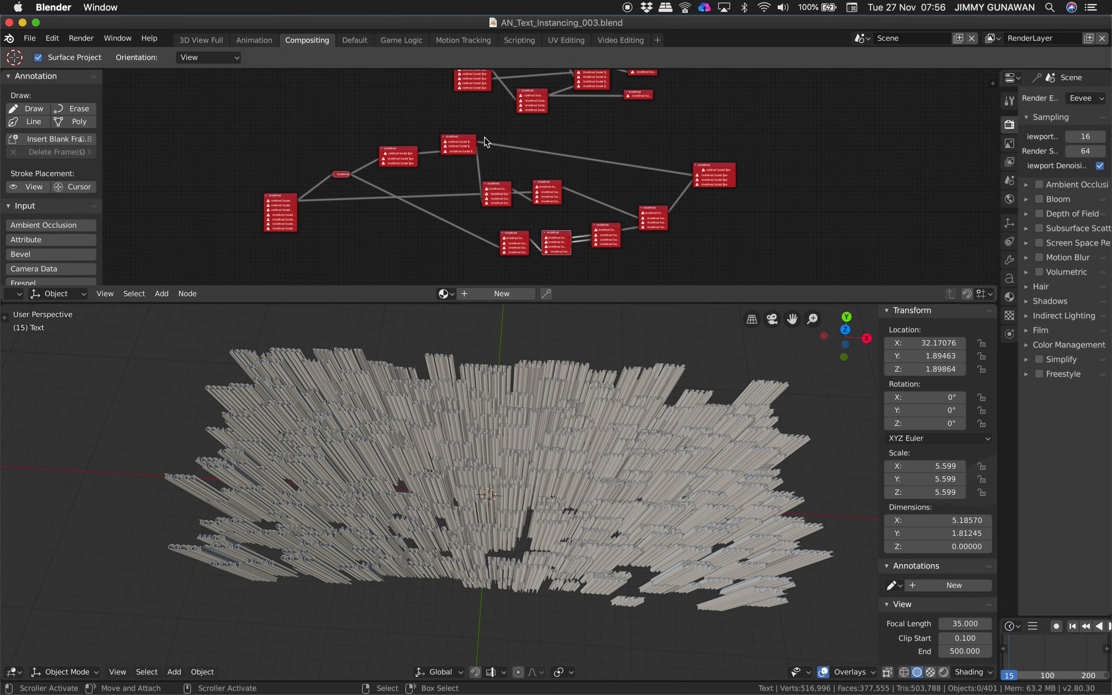
pyautogui.moveTo(651, 432); pyautogui.dragTo(658, 430, button='middle')
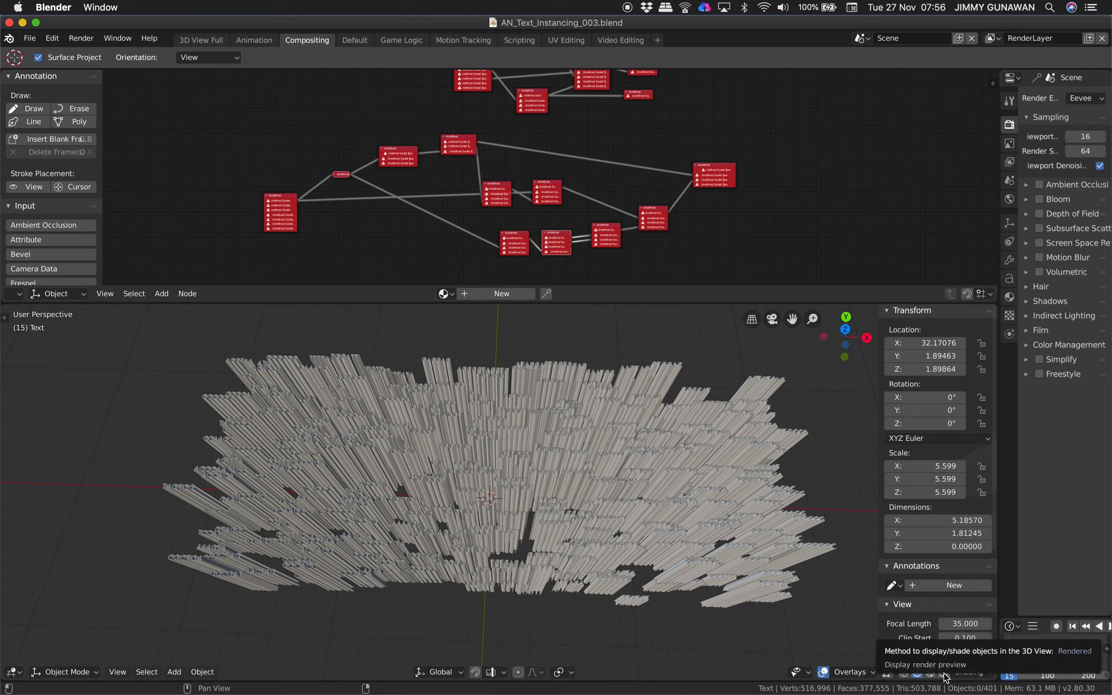
# Step: Show the viewport in Solid shading with Random object colors
pyautogui.click(962, 673)
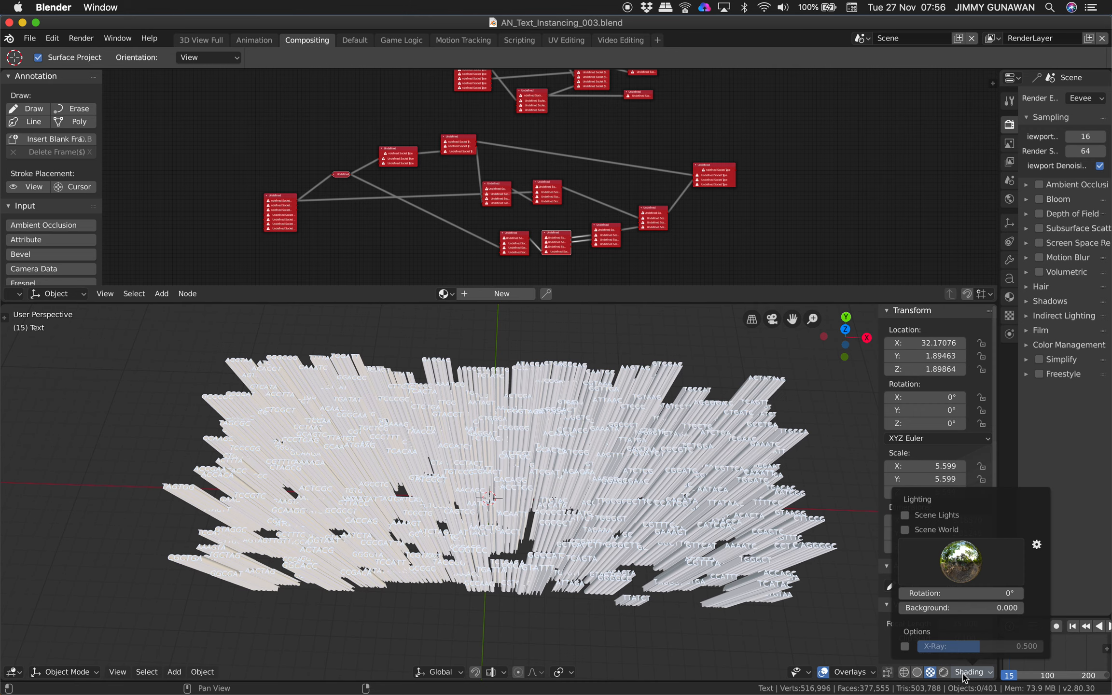
pyautogui.click(918, 673)
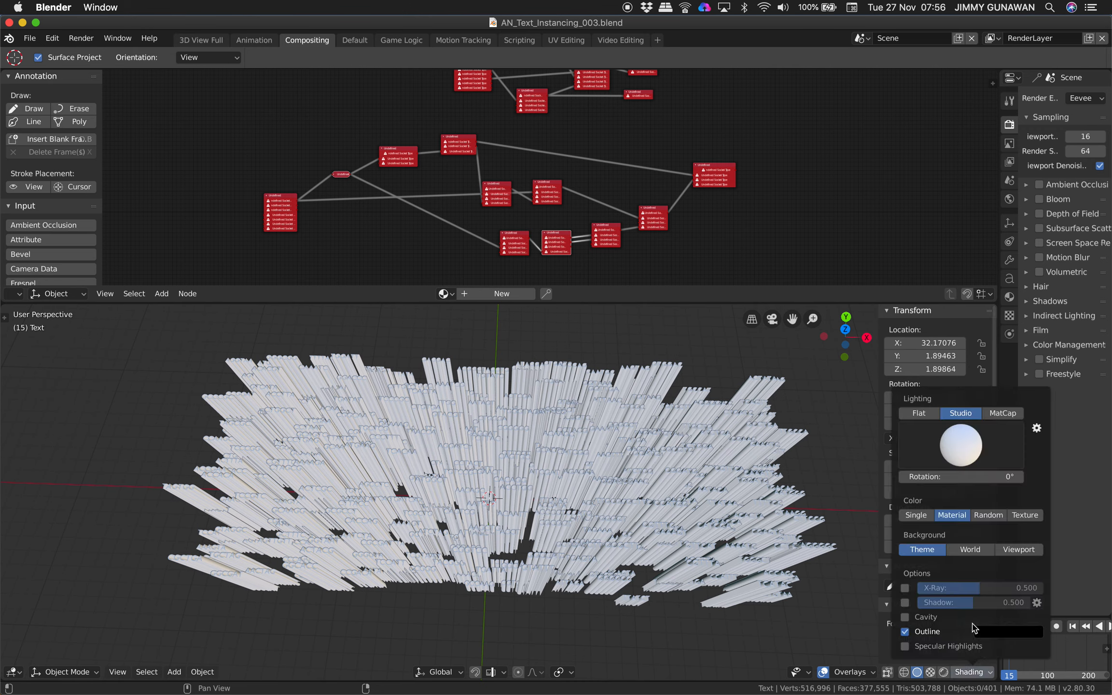
pyautogui.click(987, 515)
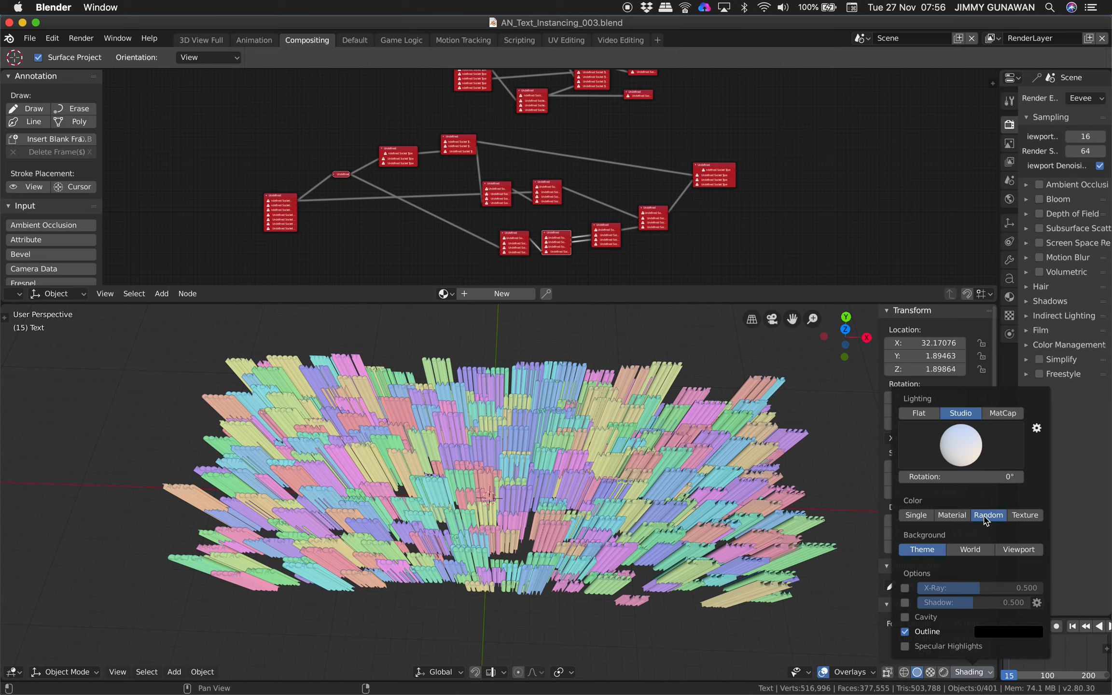
# Step: Switch the viewport lighting to MatCap, try several matcaps including the rainbow normal one, and settle on a neutral one
pyautogui.click(1002, 413)
pyautogui.click(971, 447)
pyautogui.click(881, 492)
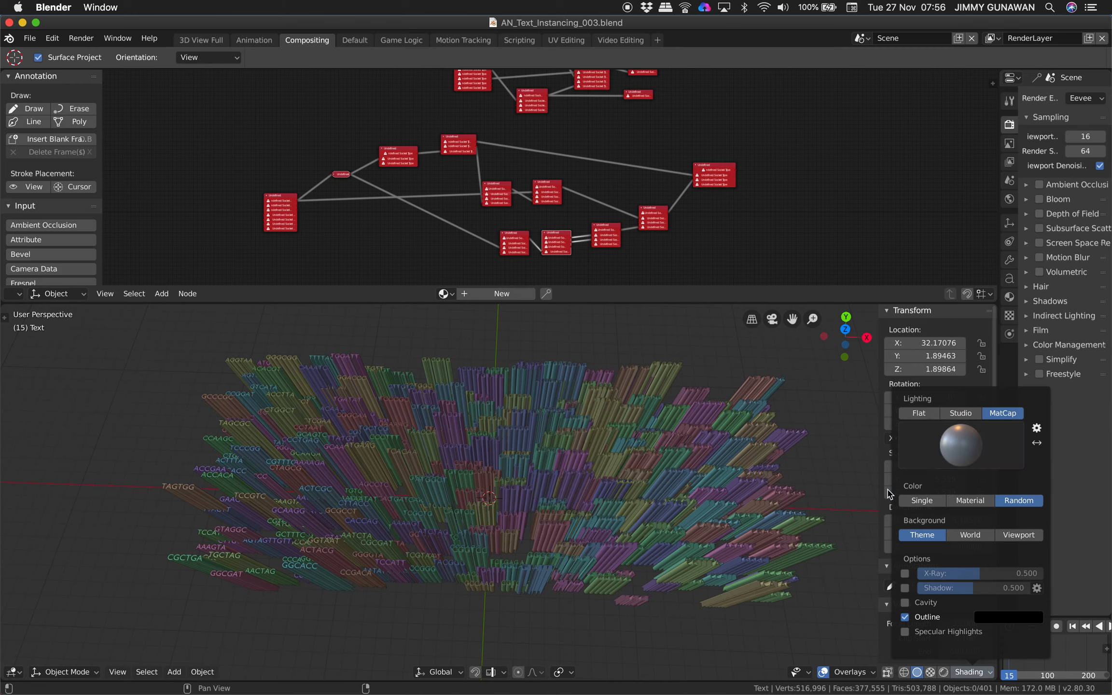
pyautogui.click(958, 444)
pyautogui.click(964, 456)
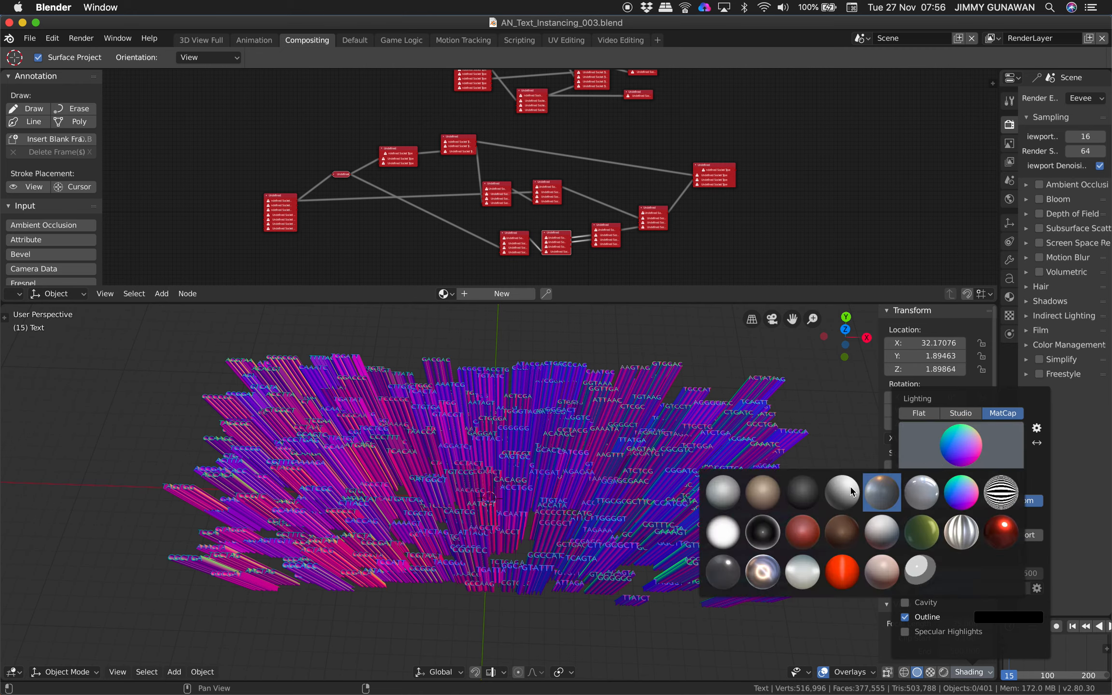
pyautogui.click(865, 477)
pyautogui.click(956, 443)
pyautogui.scroll(5, 625, 437)
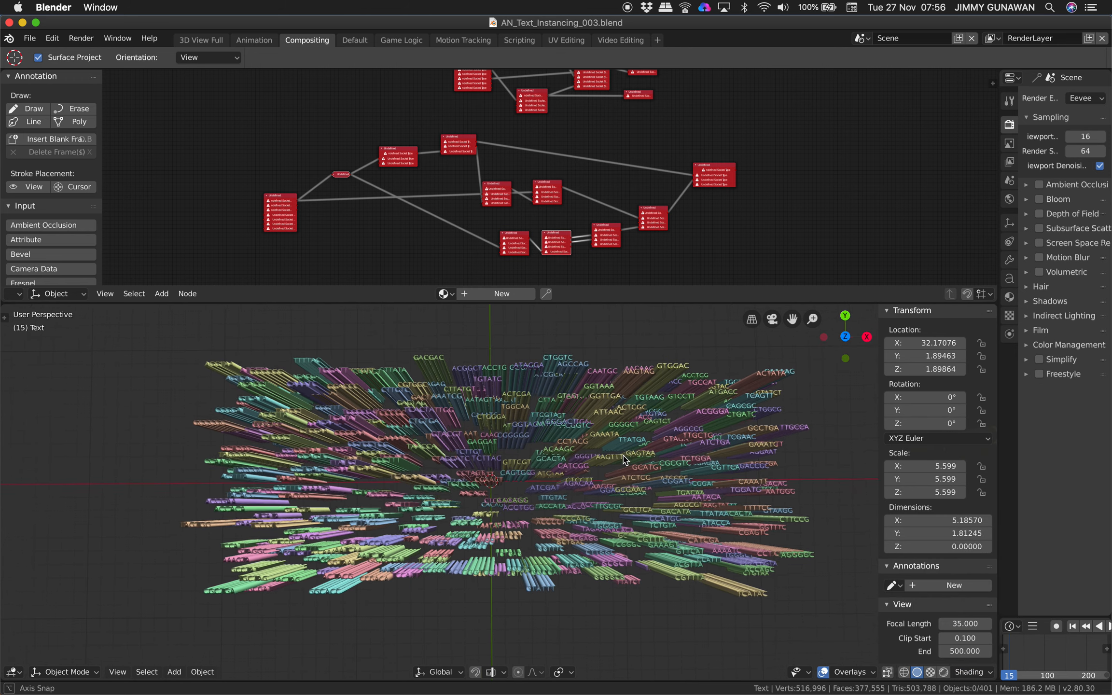
pyautogui.keyDown('shift'); pyautogui.moveTo(566, 450); pyautogui.dragTo(508, 458, button='middle'); pyautogui.keyUp('shift')
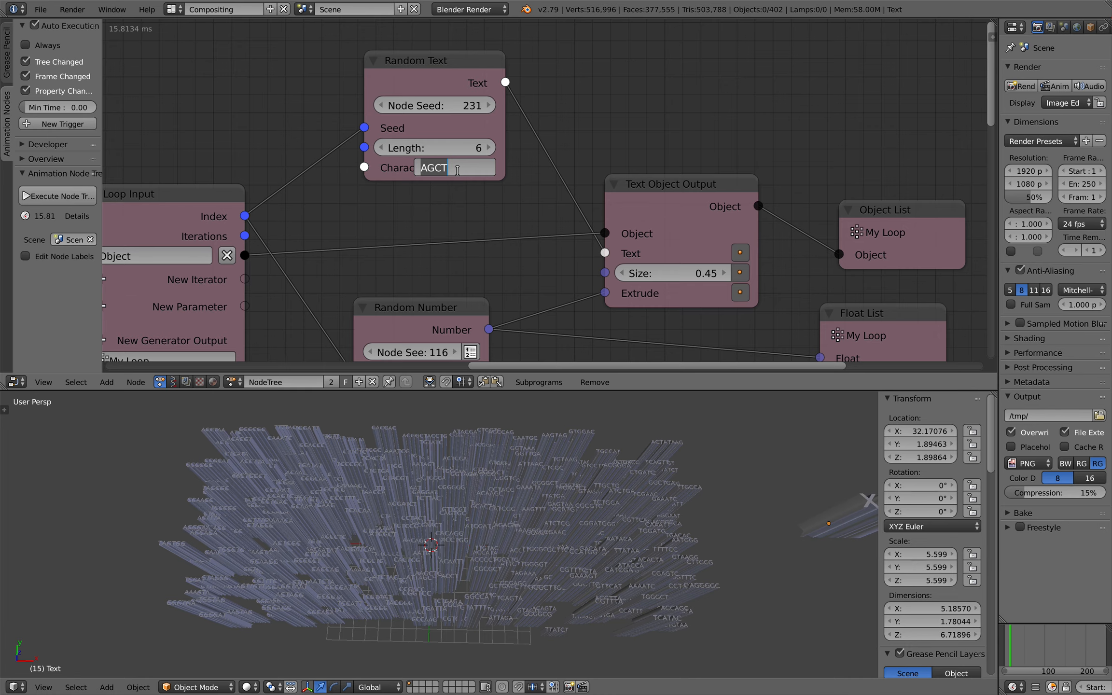
# Step: In Blender 2.79, set the Random Text node's characters to BLENDER and inspect the new text instances
pyautogui.write('BLENDER')
pyautogui.press('Return')
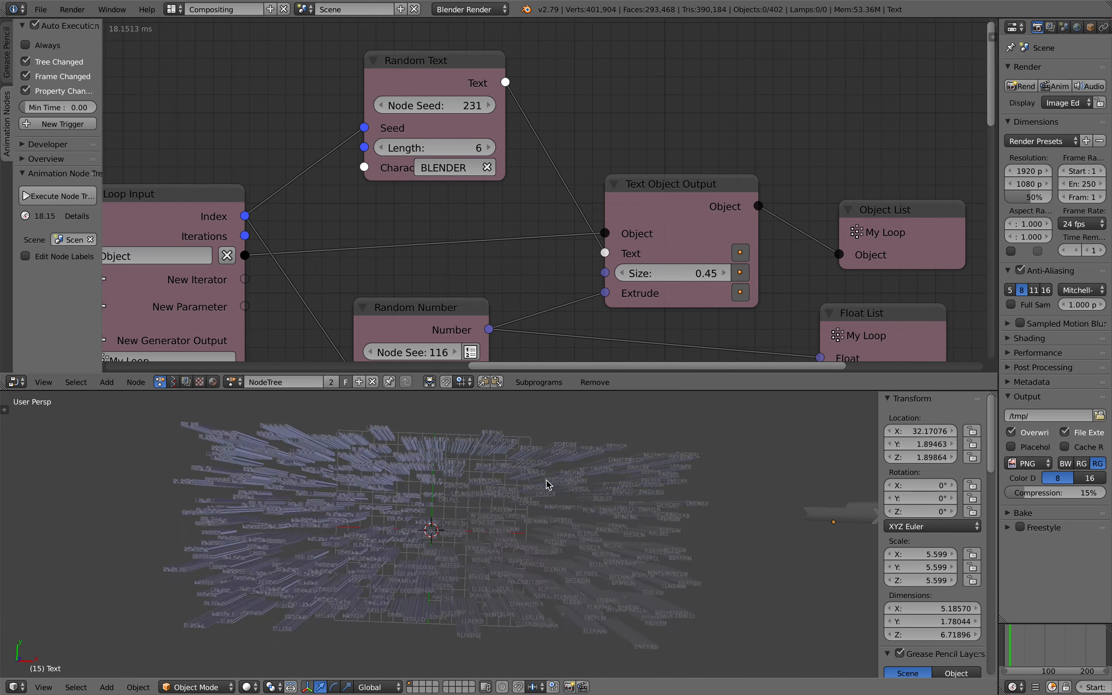
pyautogui.scroll(5, 550, 478)
pyautogui.scroll(-2, 562, 465)
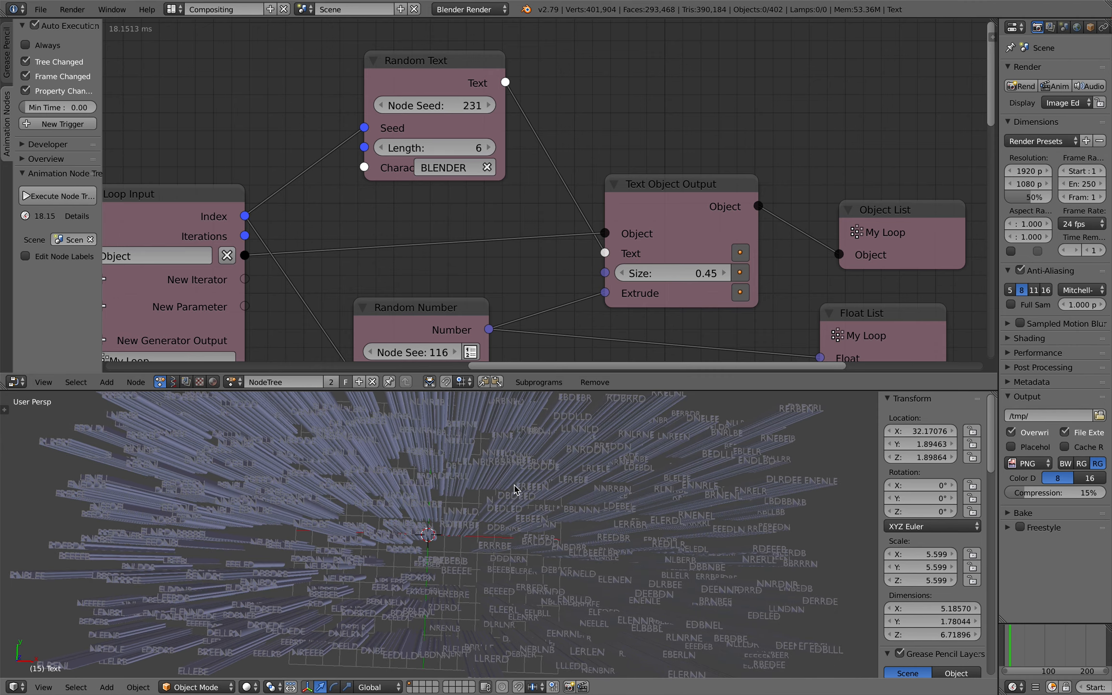
# Step: Change the Random Text node seed to reshuffle the BLENDER letters, and frame the instances
pyautogui.moveTo(428, 107); pyautogui.dragTo(645, 106)
pyautogui.scroll(-3, 542, 505)
pyautogui.press('space')
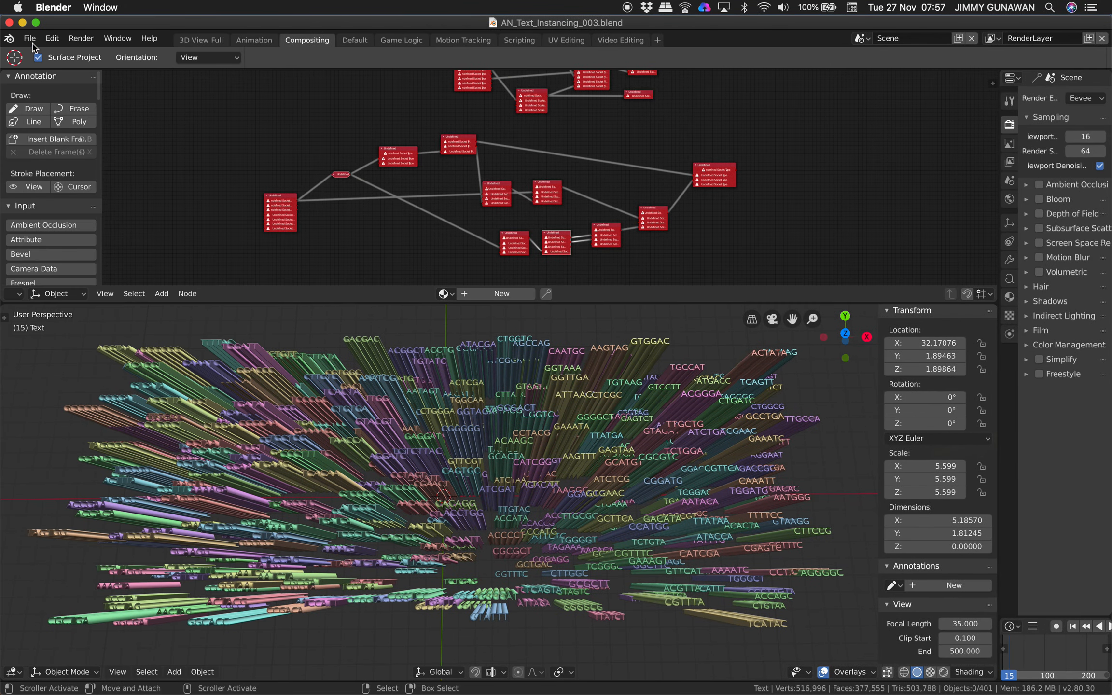
# Step: In Blender 2.80, revert AN_Text_Instancing_003.blend to its saved version and enlarge the 3D view
pyautogui.click(31, 42)
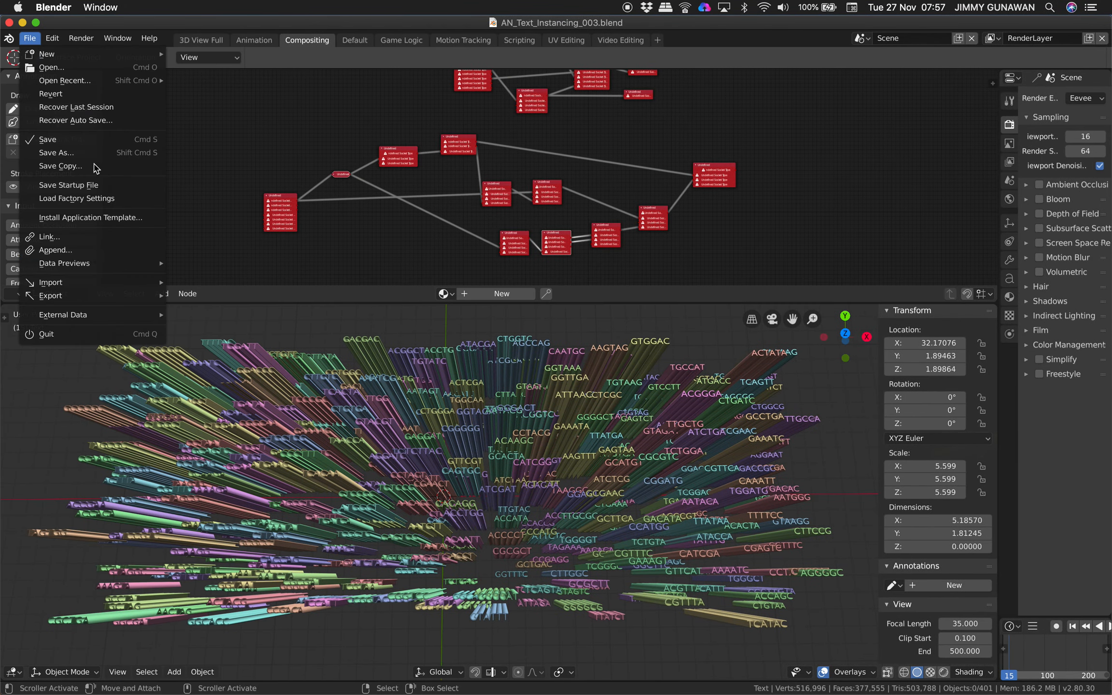
pyautogui.click(65, 94)
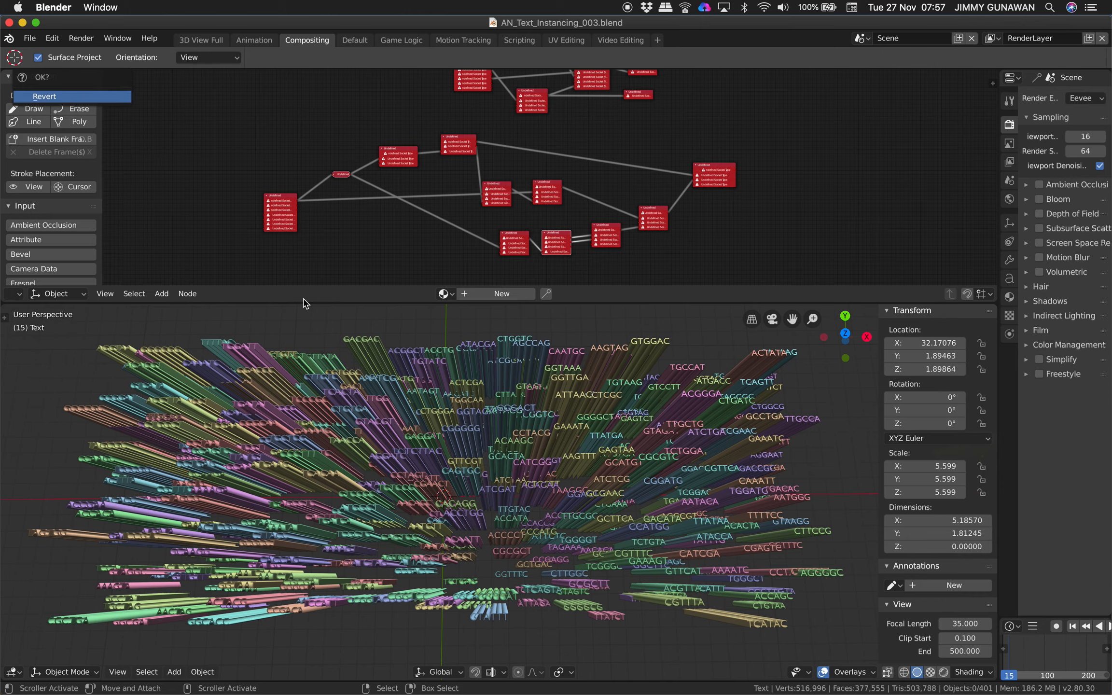
pyautogui.press('Return')
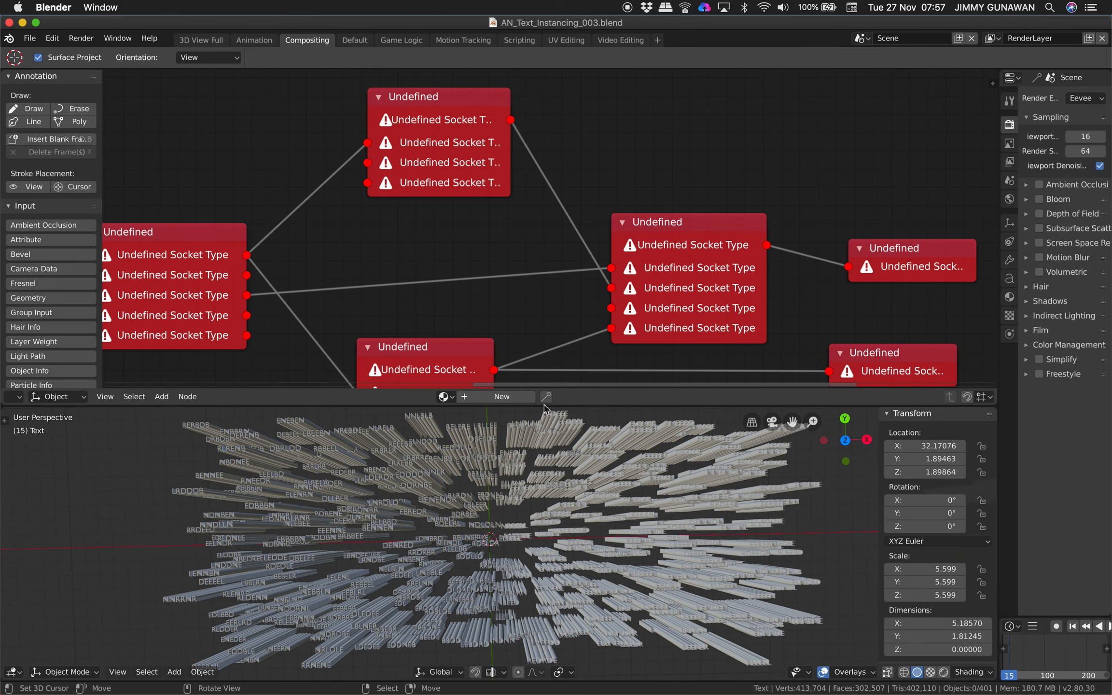
pyautogui.moveTo(545, 407); pyautogui.dragTo(545, 237)
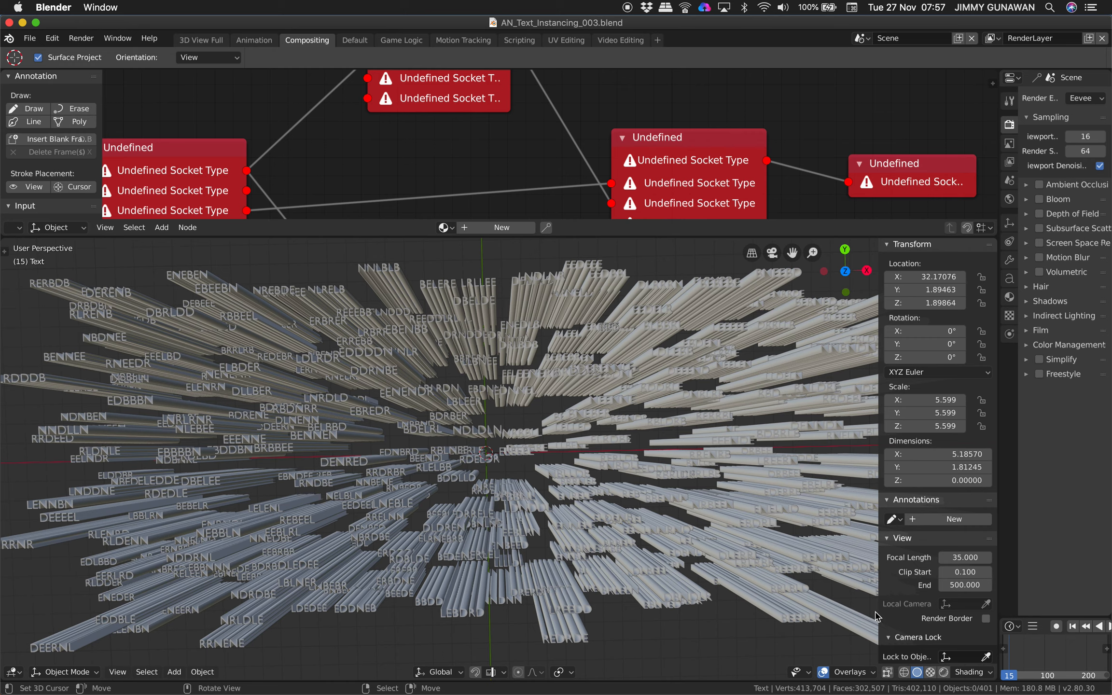
# Step: Set the viewport shading to MatCap lighting with Random object colors, using a glossy matcap
pyautogui.click(963, 671)
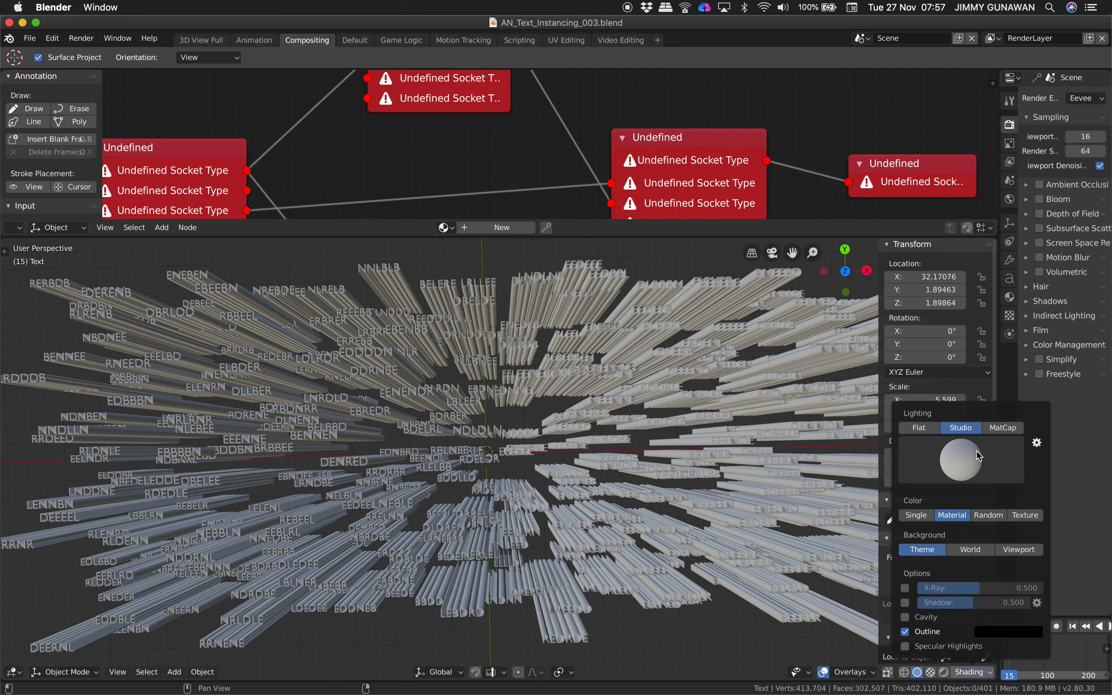
pyautogui.click(1003, 427)
pyautogui.click(998, 515)
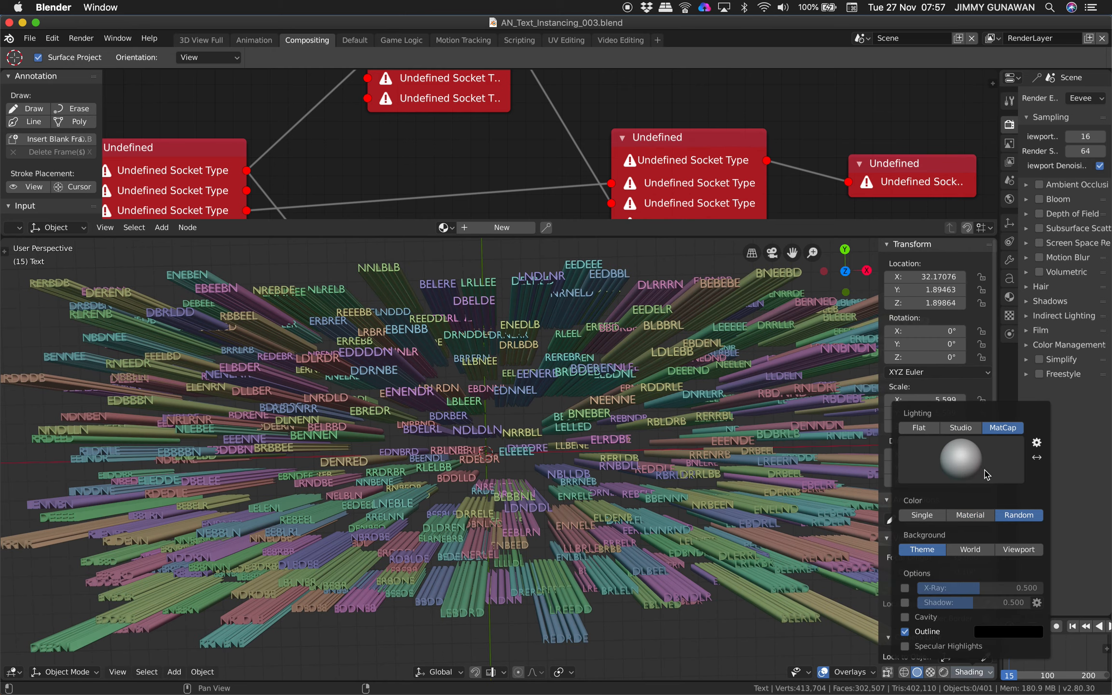
pyautogui.click(977, 469)
pyautogui.click(932, 505)
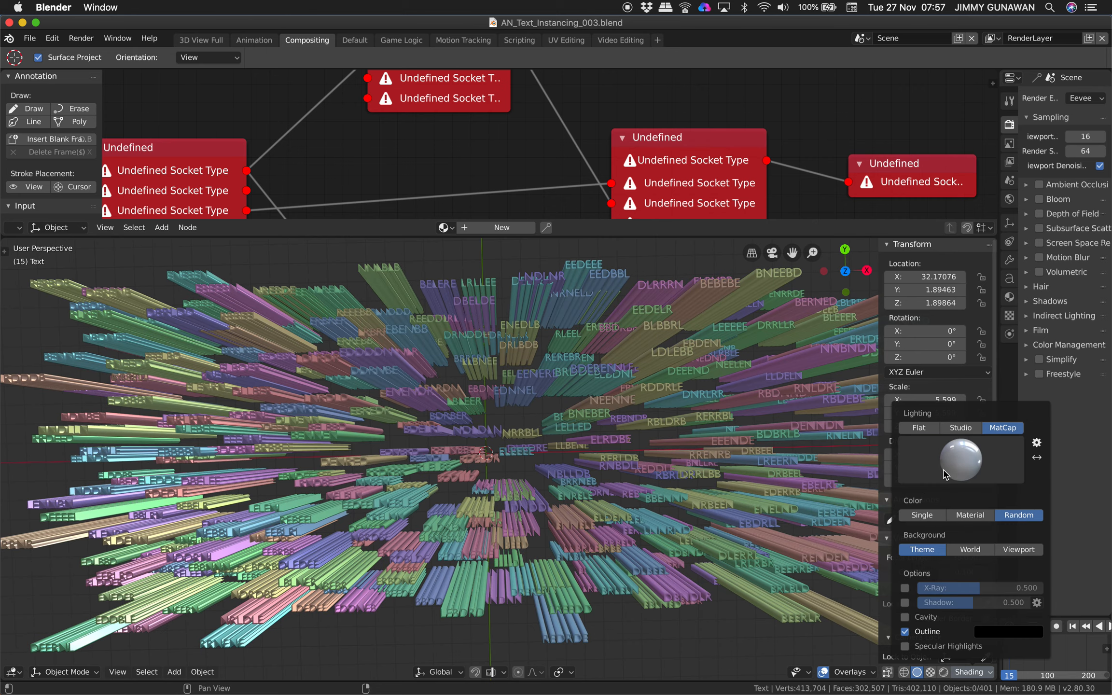
# Step: Enable cavity shading with ridge 1.167 and valley 1.278, and turn on shadows in the viewport
pyautogui.click(906, 617)
pyautogui.click(905, 617)
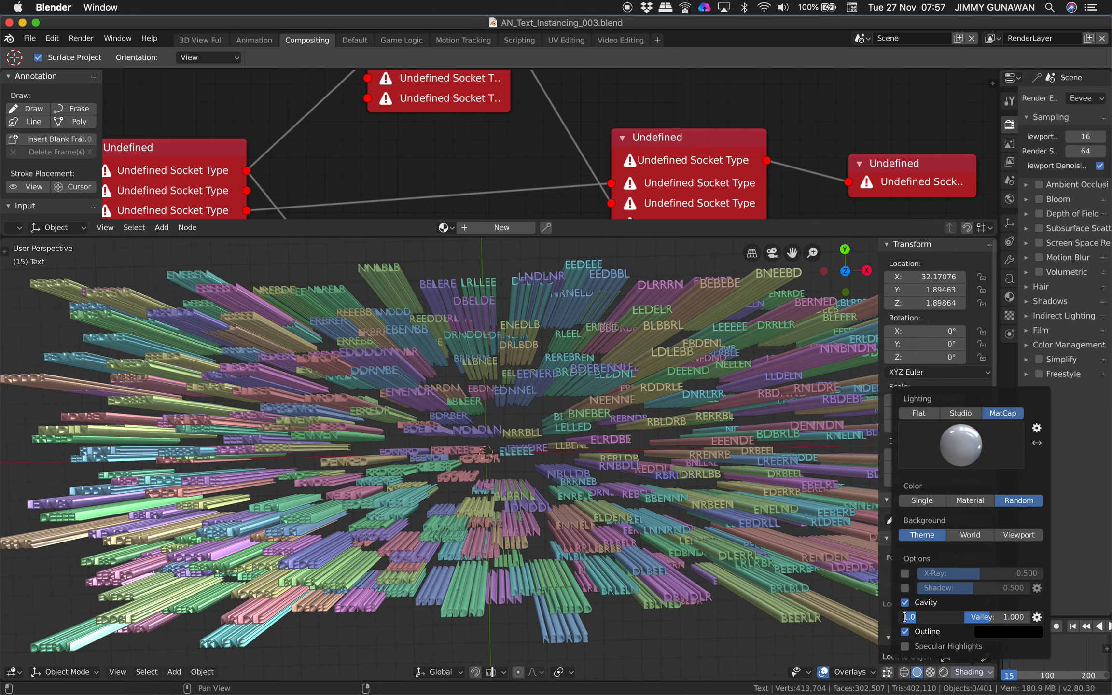
pyautogui.click(947, 631)
pyautogui.moveTo(934, 617); pyautogui.dragTo(987, 629)
pyautogui.click(906, 588)
pyautogui.click(905, 589)
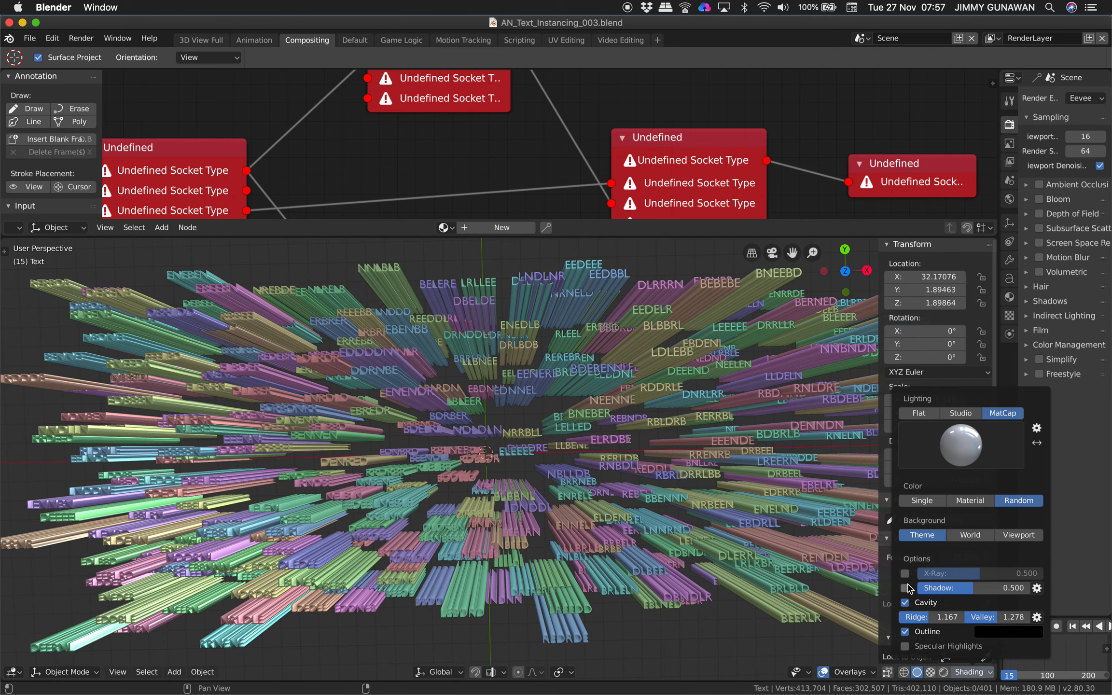
pyautogui.click(905, 588)
pyautogui.moveTo(761, 554)
pyautogui.mouseDown(button='middle')
pyautogui.moveTo(757, 534)
pyautogui.moveTo(770, 544)
pyautogui.mouseUp(button='middle')
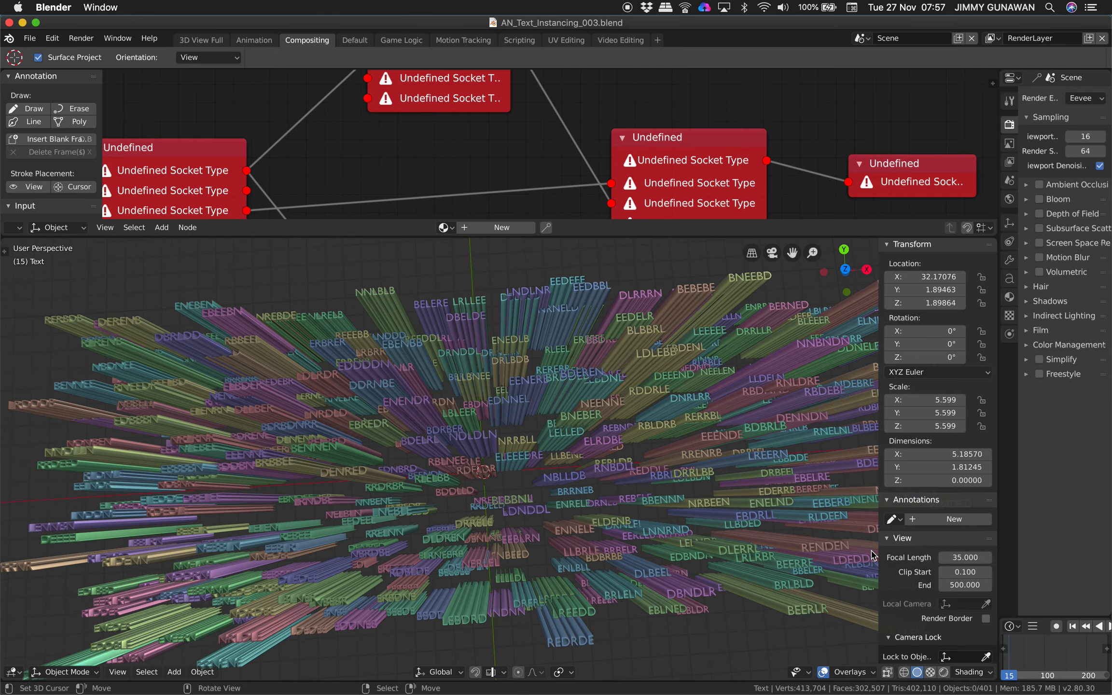
# Step: Compare Studio with MatCap lighting and flip the matcap back and forth, ending on the original MatCap orientation
pyautogui.click(961, 673)
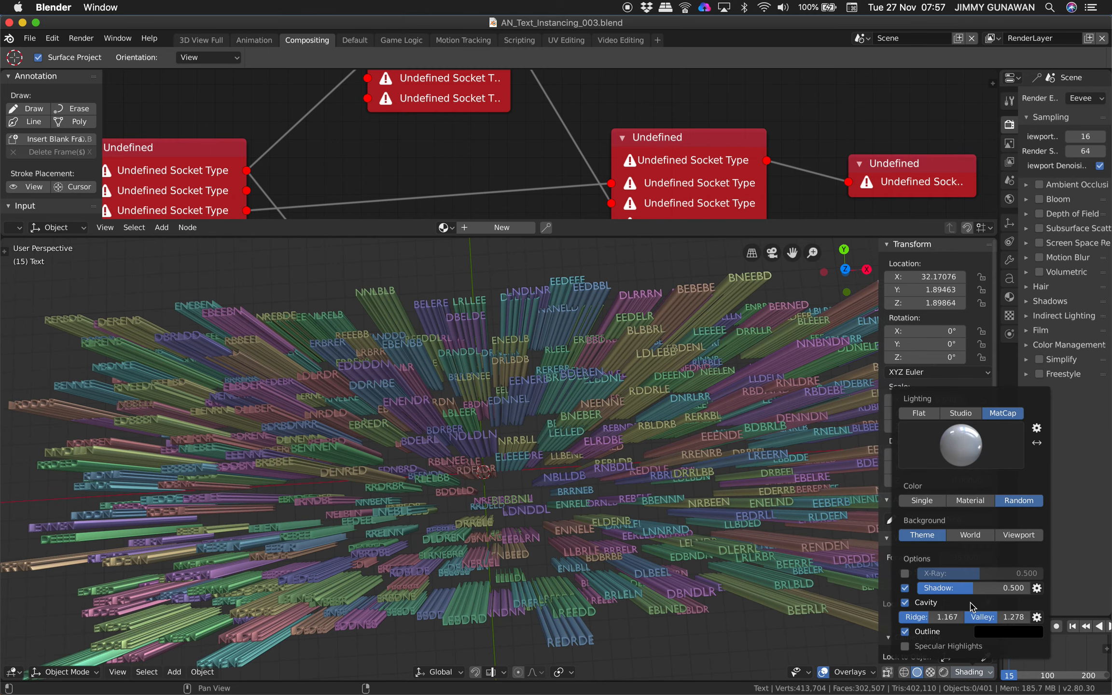
pyautogui.click(971, 418)
pyautogui.click(998, 414)
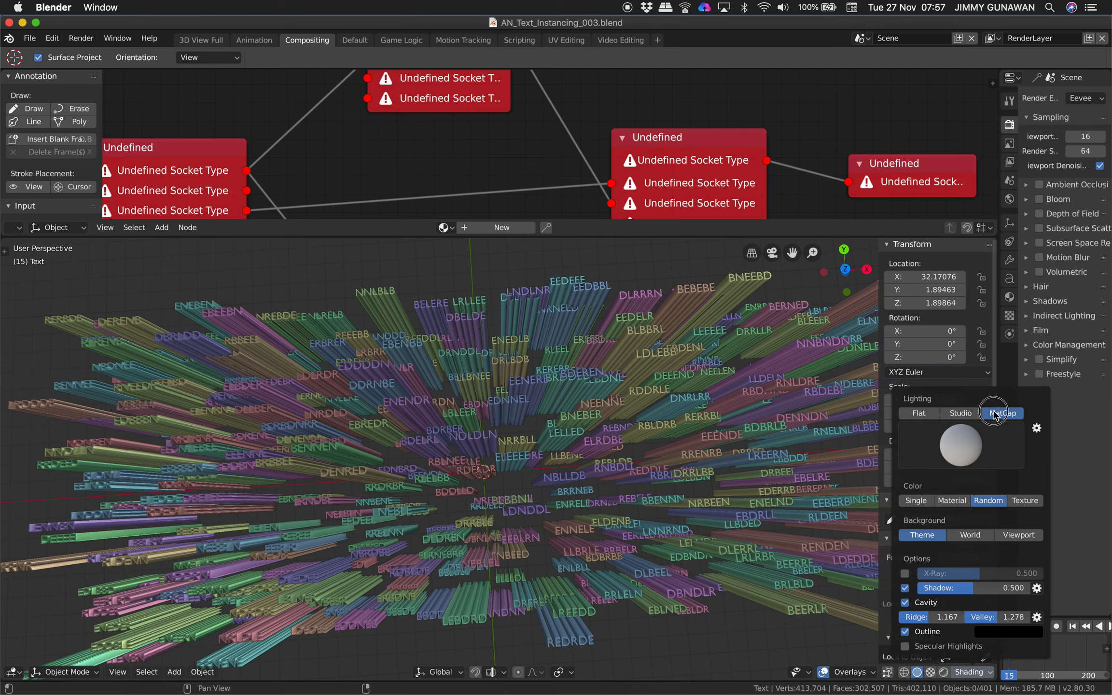
pyautogui.click(961, 414)
pyautogui.click(965, 441)
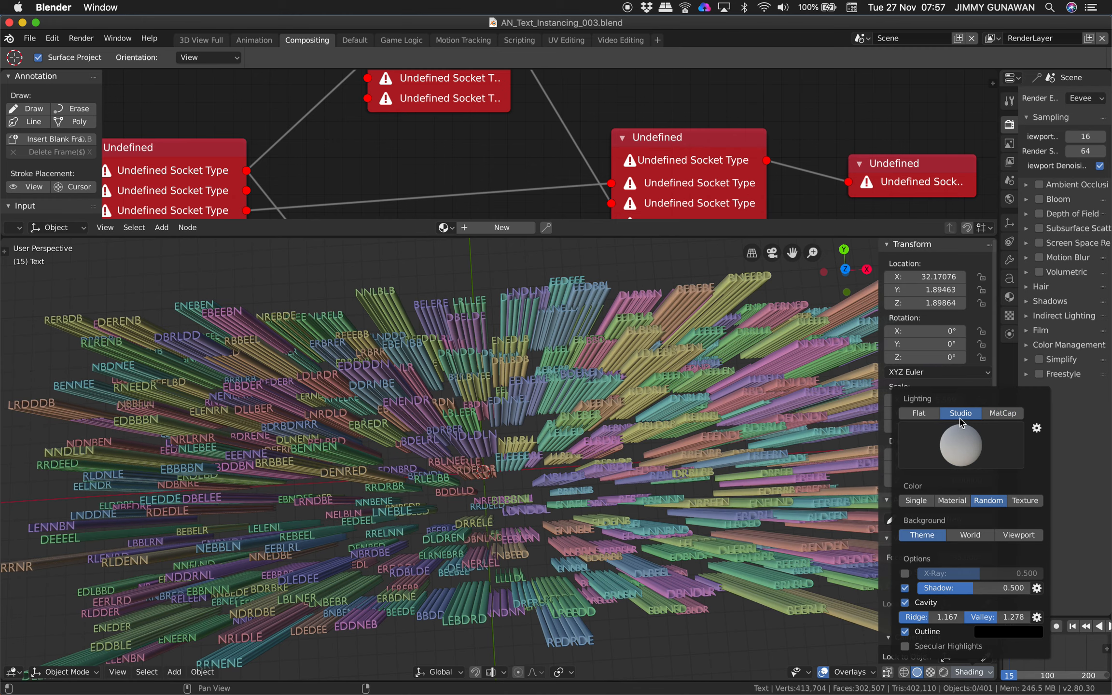
pyautogui.click(1000, 413)
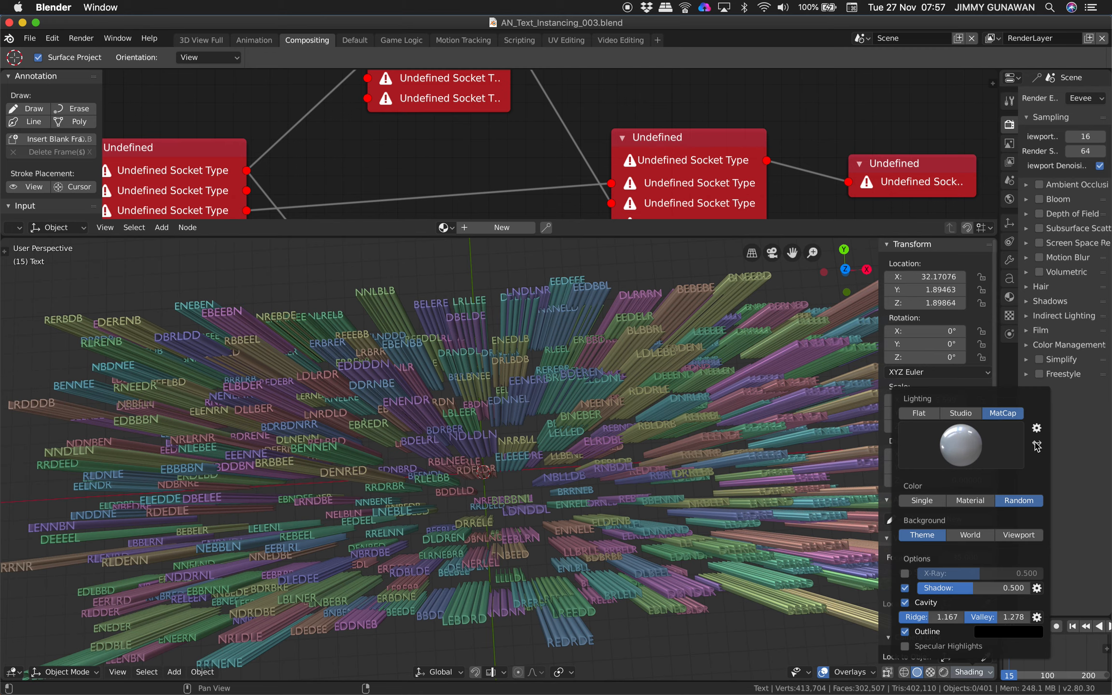
pyautogui.click(1037, 445)
pyautogui.click(1036, 445)
pyautogui.click(1036, 444)
pyautogui.click(1035, 445)
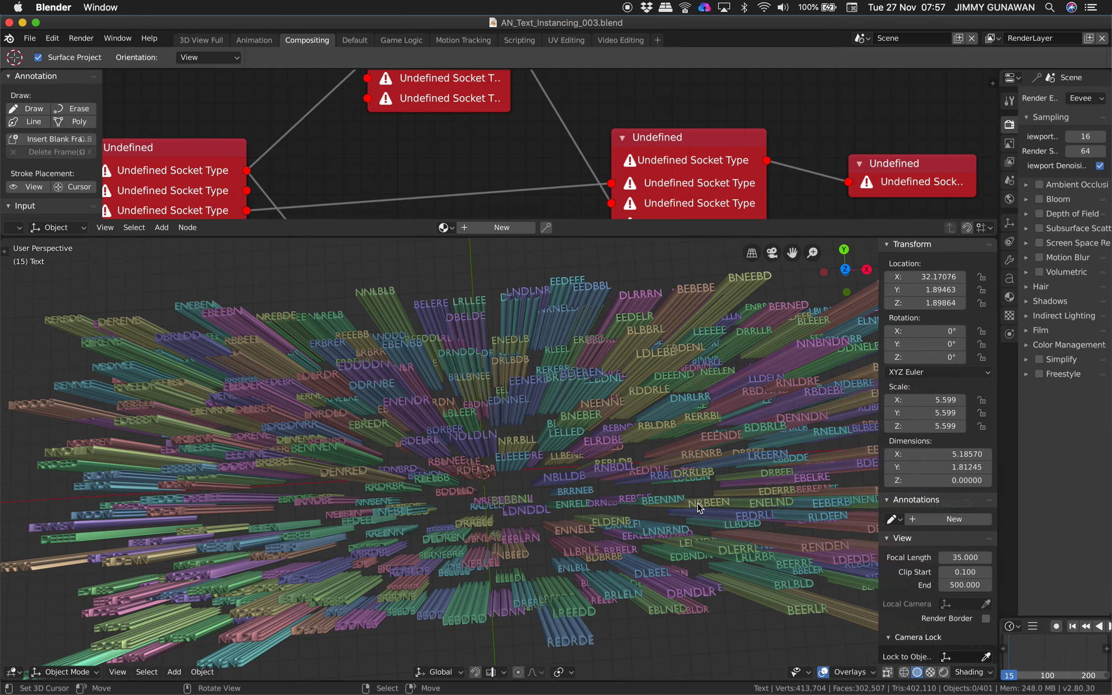
pyautogui.moveTo(700, 508); pyautogui.dragTo(711, 515, button='middle')
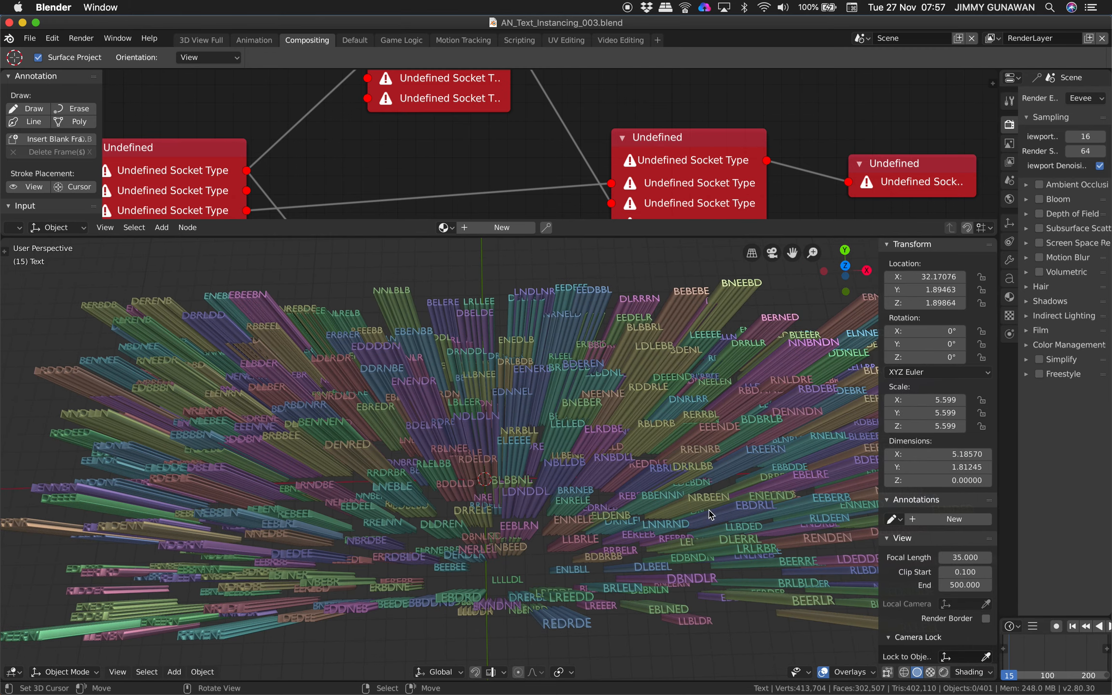
# Step: Hide the viewport overlays and view the colored text instances up close from another angle
pyautogui.click(824, 674)
pyautogui.moveTo(741, 576); pyautogui.dragTo(612, 493, button='middle')
pyautogui.scroll(5, 615, 490)
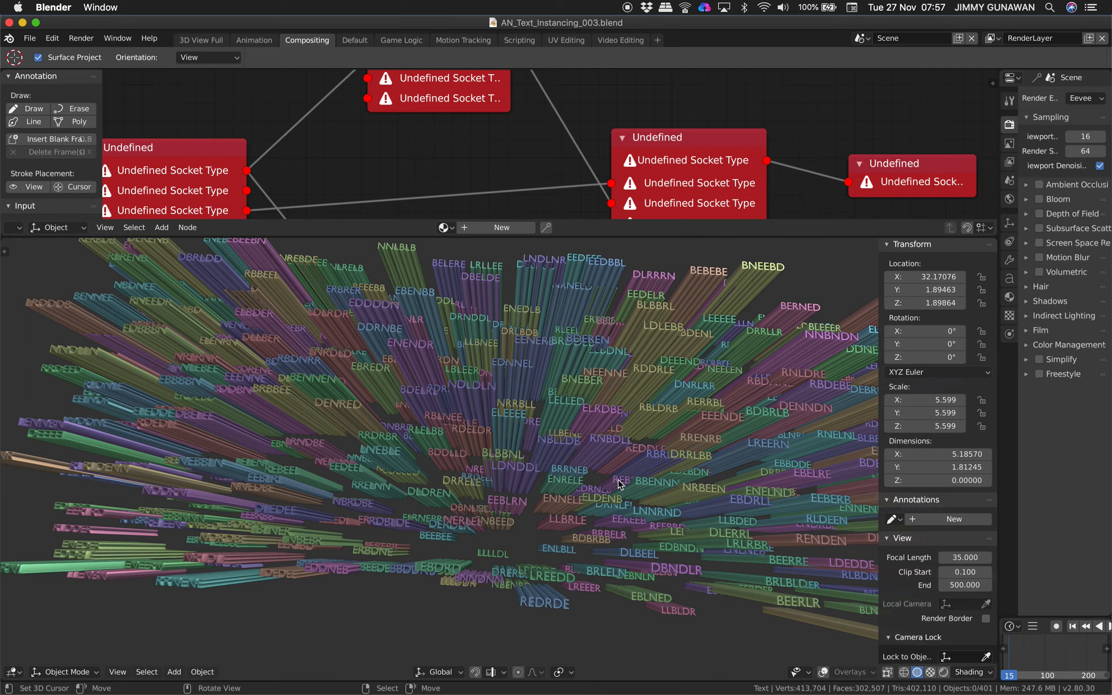
pyautogui.scroll(2, 618, 485)
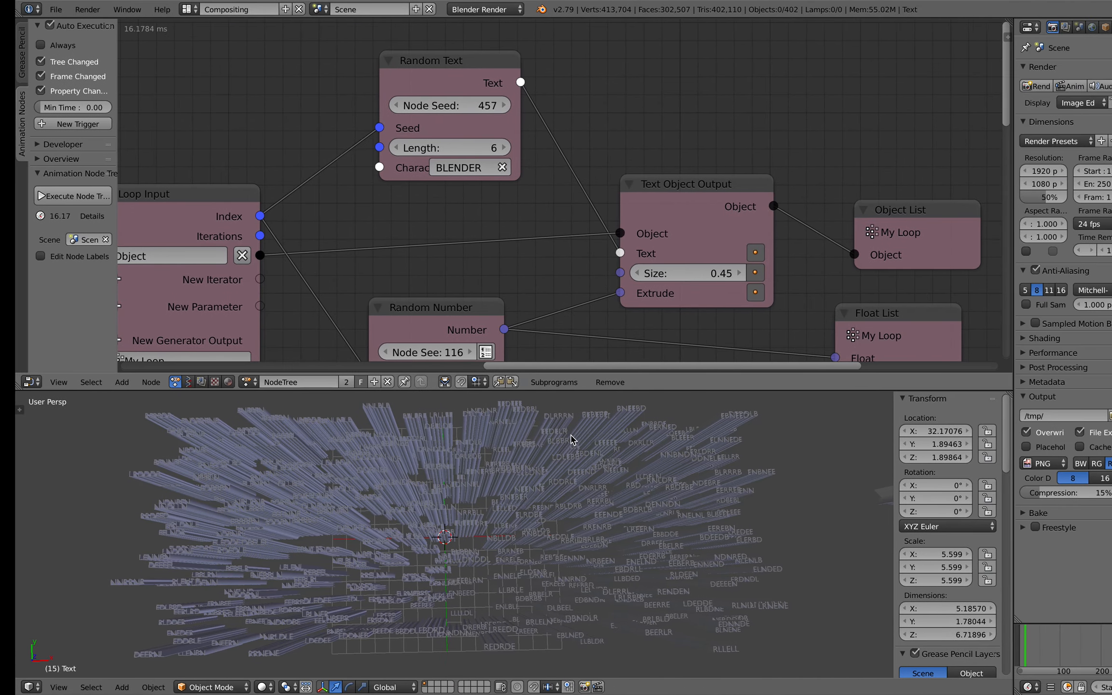
# Step: Switch to Blender 2.79 and examine the full node tree alongside the extruded BLENDER text instances
pyautogui.scroll(-3, 466, 266)
pyautogui.scroll(-4, 465, 266)
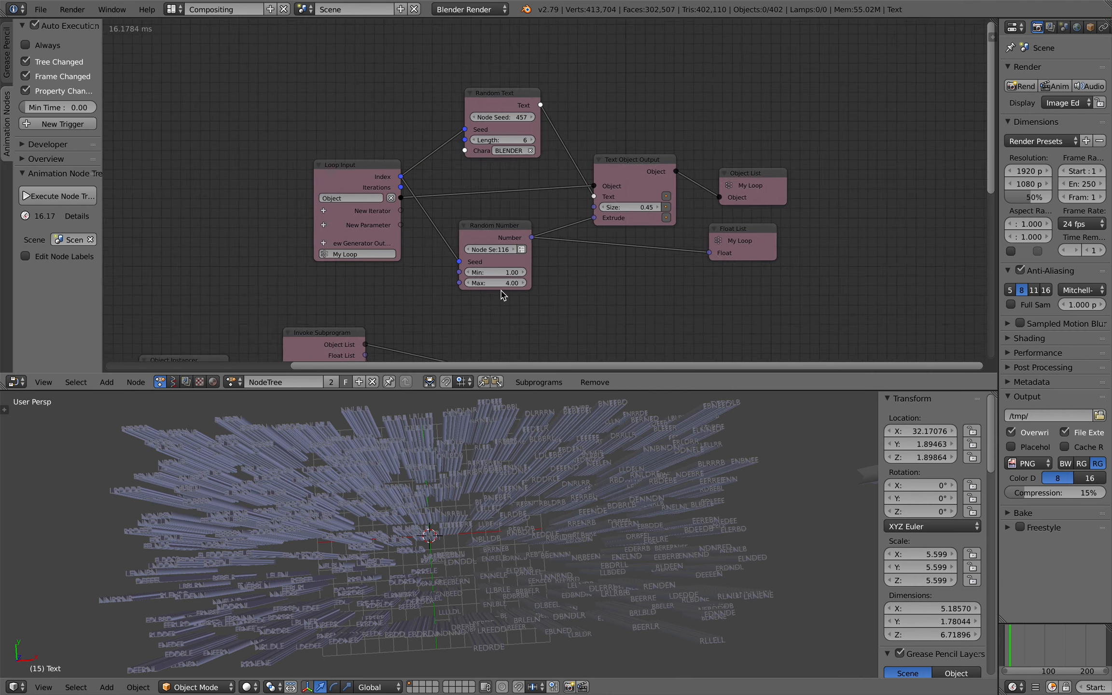
pyautogui.keyDown('shift'); pyautogui.scroll(1, 623, 241); pyautogui.keyUp('shift')
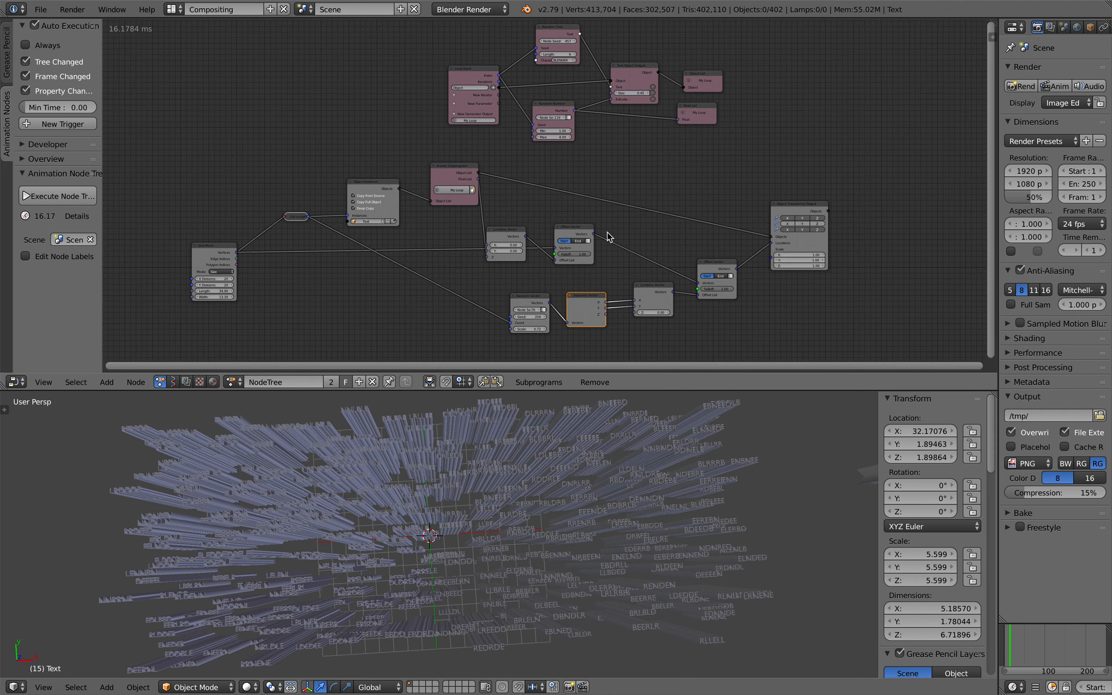
pyautogui.moveTo(603, 482); pyautogui.dragTo(598, 457, button='middle')
pyautogui.moveTo(579, 390); pyautogui.dragTo(579, 260)
pyautogui.moveTo(497, 454); pyautogui.dragTo(494, 430, button='middle')
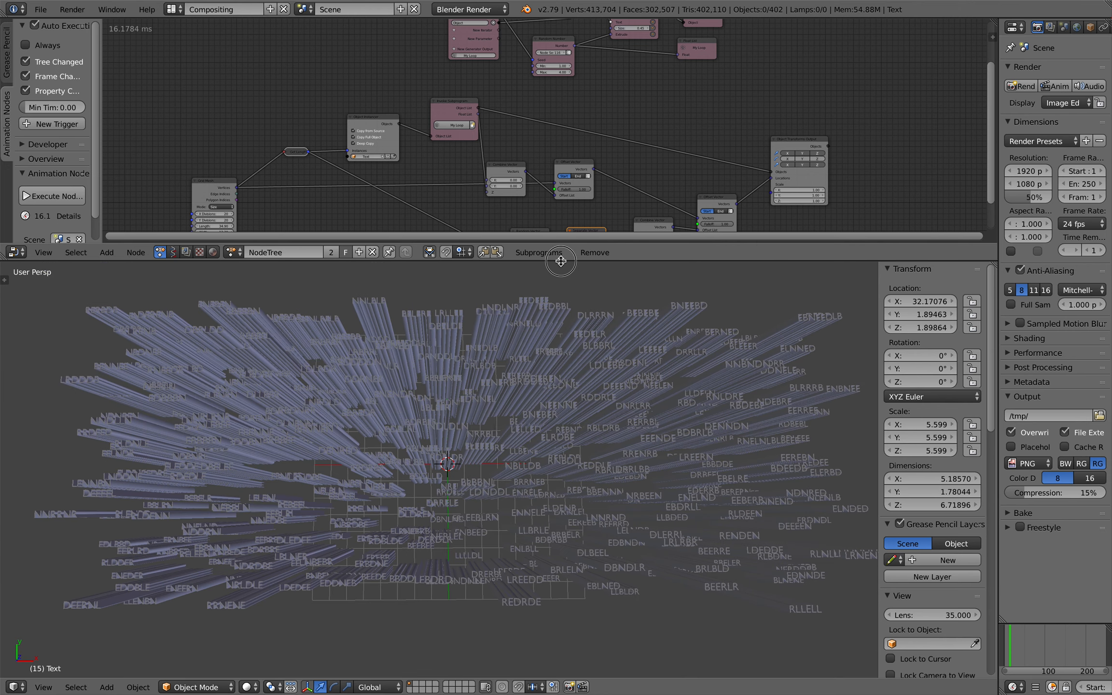
pyautogui.moveTo(562, 260); pyautogui.dragTo(562, 333)
pyautogui.moveTo(555, 425); pyautogui.dragTo(516, 432, button='middle')
pyautogui.scroll(-3, 533, 216)
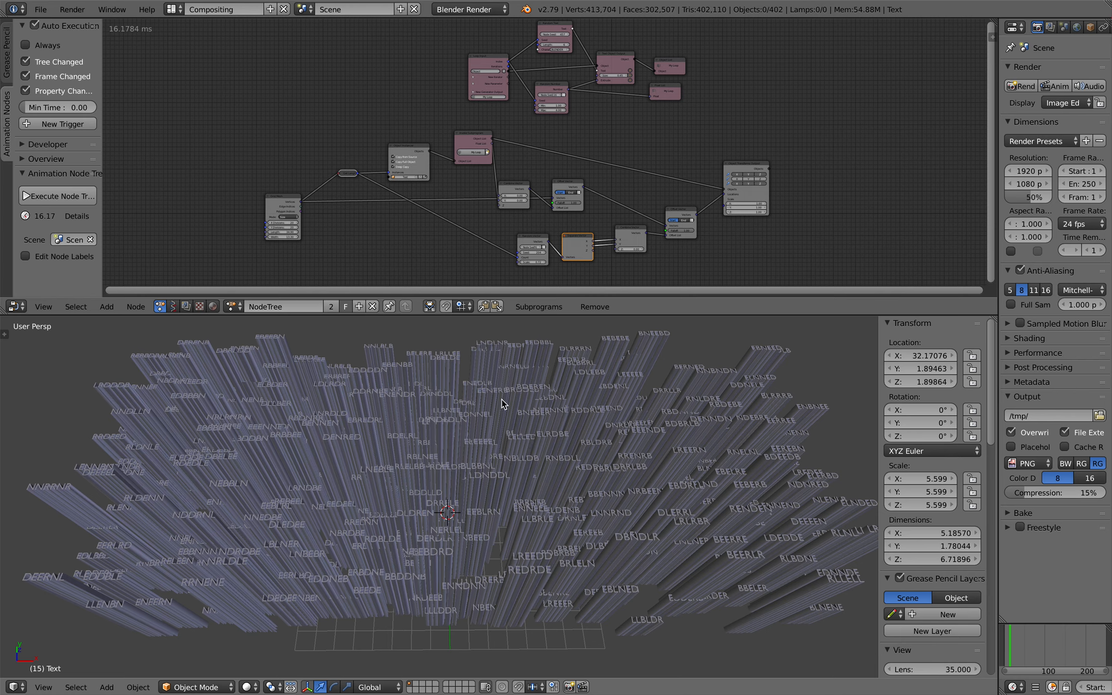
pyautogui.scroll(1, 519, 160)
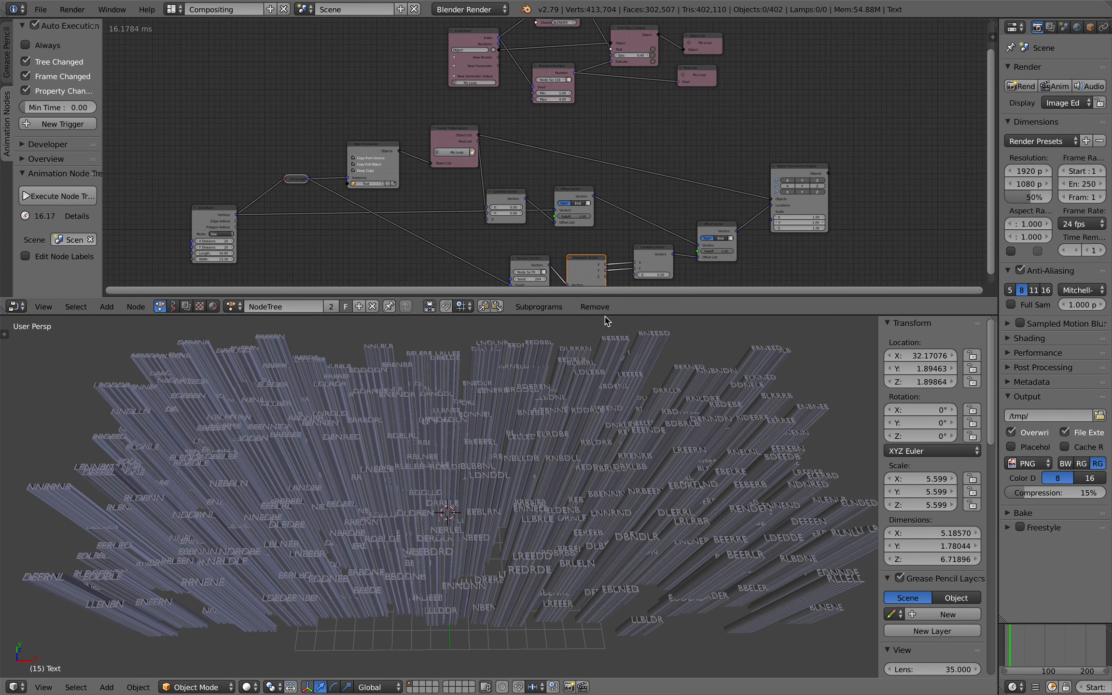
# Step: Enlarge the node editor and adjust the positions of the Random Number and Random Text nodes in the loop subprogram
pyautogui.moveTo(607, 320); pyautogui.dragTo(604, 451)
pyautogui.scroll(5, 574, 222)
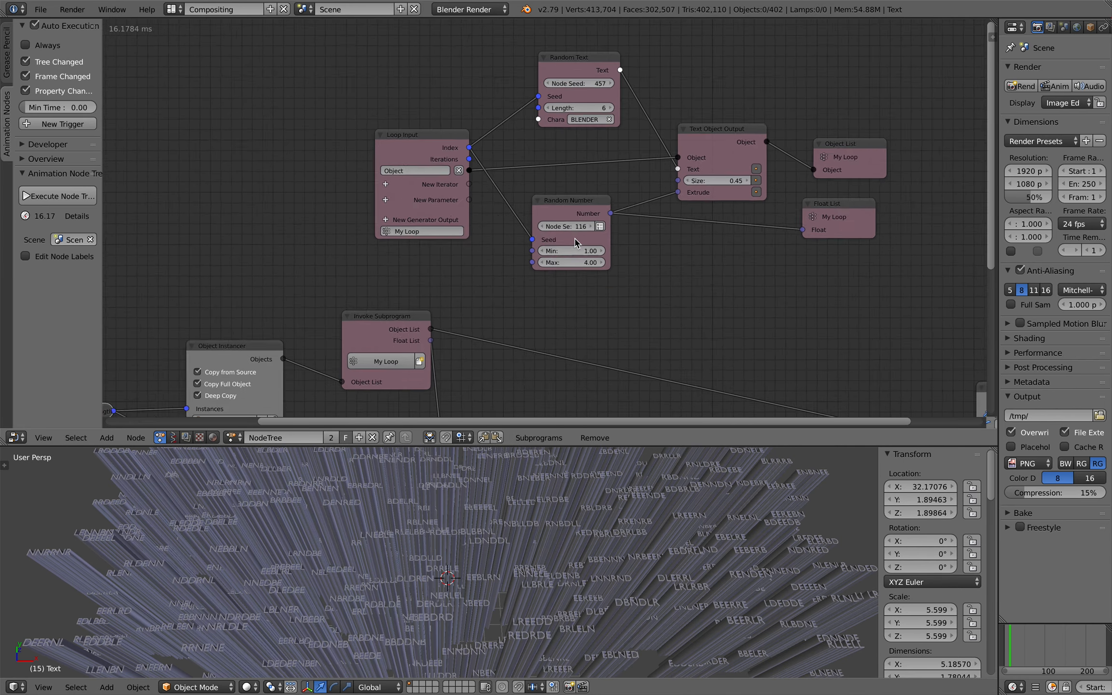
pyautogui.moveTo(581, 202); pyautogui.dragTo(581, 194)
pyautogui.moveTo(587, 172); pyautogui.dragTo(582, 254, button='middle')
pyautogui.click(580, 92)
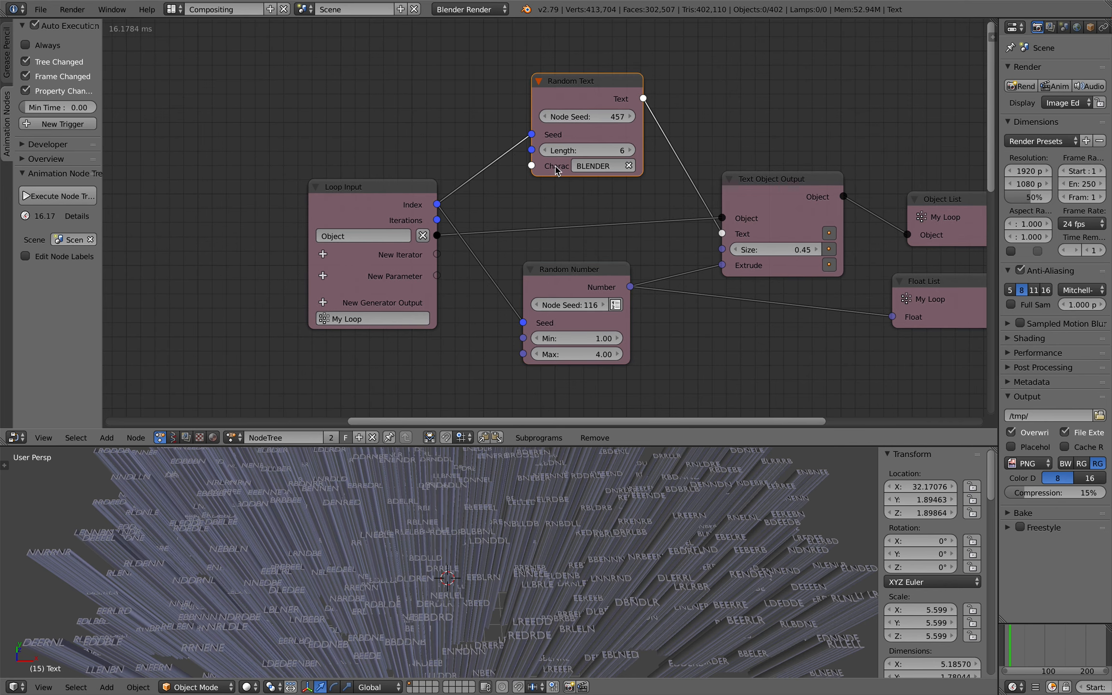
pyautogui.moveTo(610, 182); pyautogui.dragTo(616, 204, button='middle')
pyautogui.moveTo(585, 107); pyautogui.dragTo(580, 98)
pyautogui.moveTo(378, 132); pyautogui.dragTo(406, 145, button='middle')
pyautogui.moveTo(558, 271); pyautogui.dragTo(549, 216, button='middle')
pyautogui.moveTo(537, 516); pyautogui.dragTo(527, 516, button='middle')
pyautogui.moveTo(466, 284); pyautogui.dragTo(467, 298, button='middle')
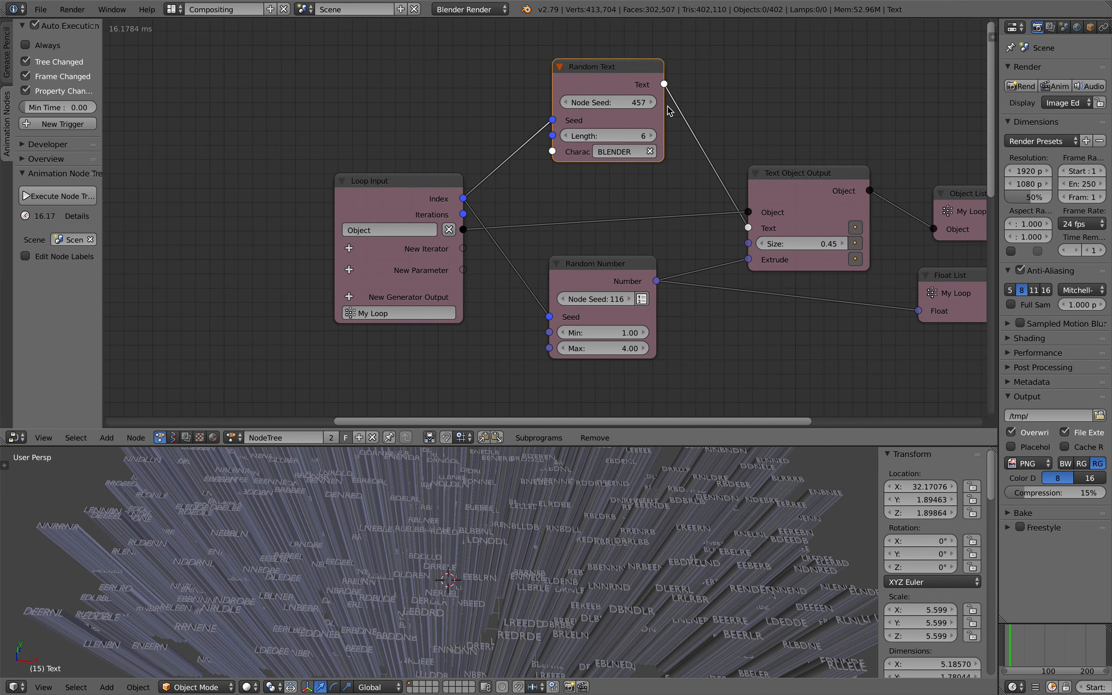
pyautogui.moveTo(629, 64); pyautogui.dragTo(625, 81)
pyautogui.scroll(-2, 630, 254)
pyautogui.moveTo(620, 249); pyautogui.dragTo(621, 135, button='middle')
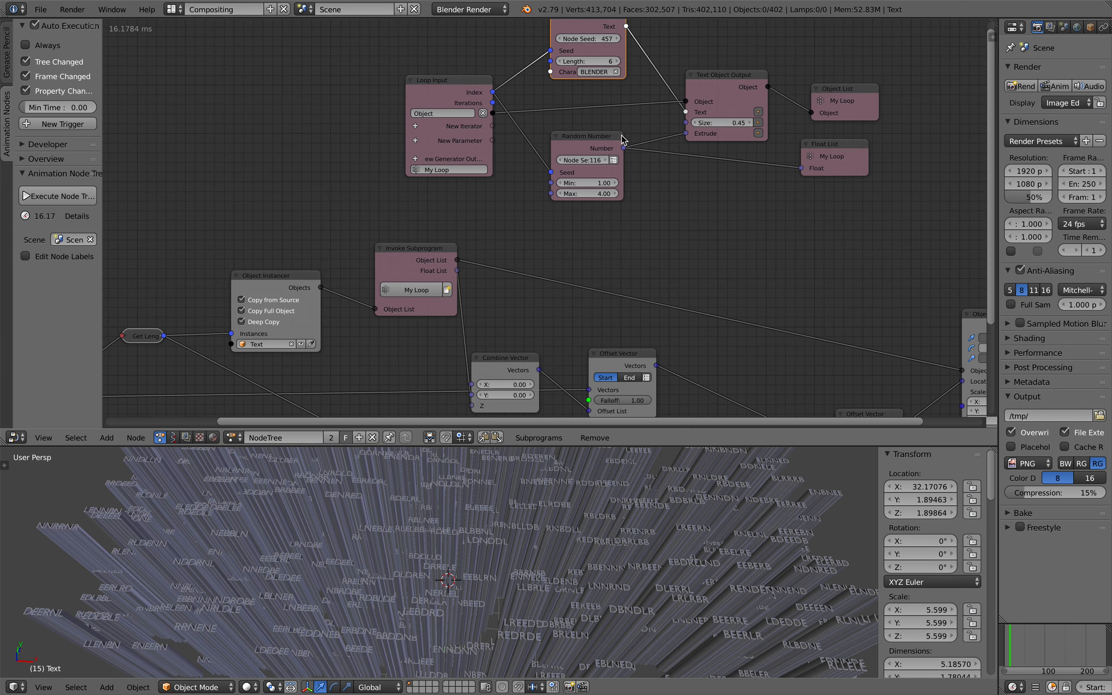
# Step: Shift the Invoke Subprogram node and the upper Combine Vector node to tidy the main instancing chain
pyautogui.scroll(-4, 584, 243)
pyautogui.moveTo(584, 242); pyautogui.dragTo(639, 171, button='middle')
pyautogui.moveTo(512, 187); pyautogui.dragTo(499, 193)
pyautogui.moveTo(500, 194); pyautogui.dragTo(514, 169, button='middle')
pyautogui.scroll(2, 517, 179)
pyautogui.click(598, 256)
pyautogui.moveTo(524, 252); pyautogui.dragTo(553, 256, button='middle')
pyautogui.scroll(2, 506, 188)
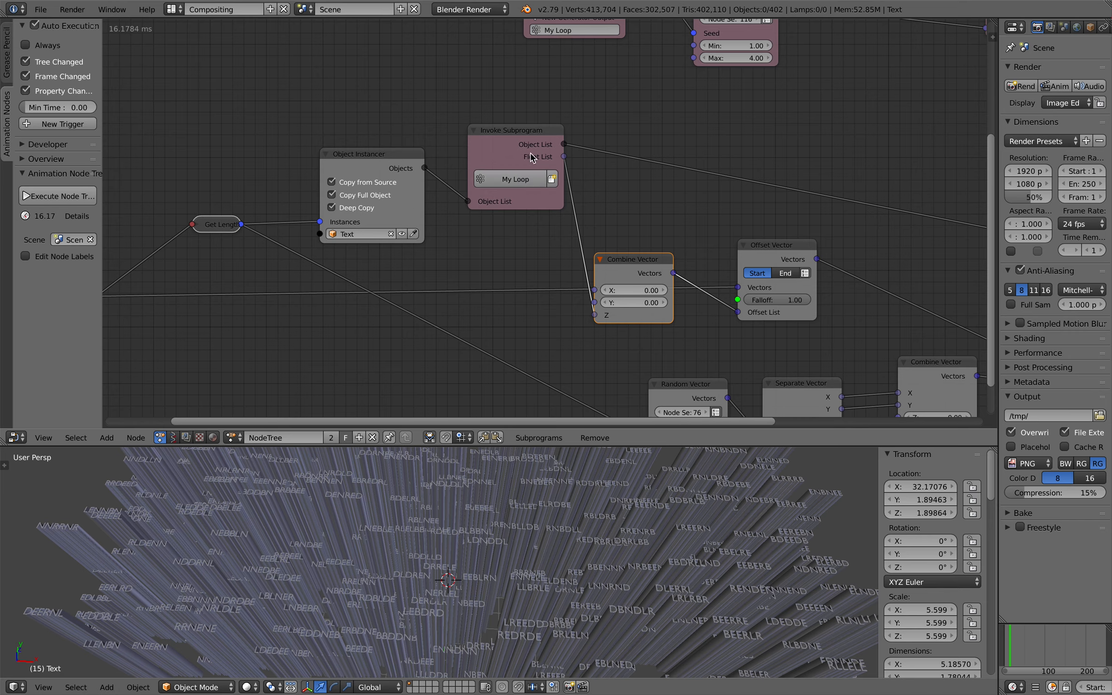
pyautogui.moveTo(531, 156); pyautogui.dragTo(525, 189, button='middle')
pyautogui.moveTo(415, 184); pyautogui.dragTo(566, 129, button='middle')
pyautogui.moveTo(515, 138); pyautogui.dragTo(494, 123)
pyautogui.scroll(-1, 627, 188)
pyautogui.moveTo(639, 194); pyautogui.dragTo(553, 178, button='middle')
pyautogui.moveTo(661, 218); pyautogui.dragTo(649, 217)
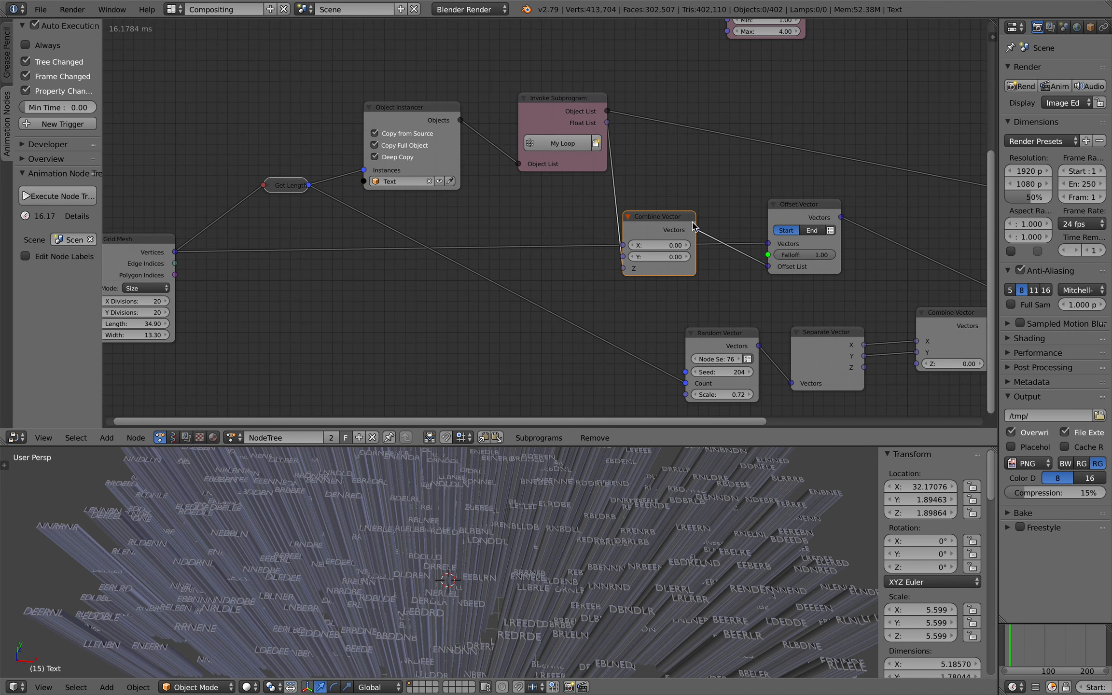
# Step: Move the first Offset Vector node slightly and raise the upper Combine Vector node closer to Invoke Subprogram
pyautogui.moveTo(724, 216); pyautogui.dragTo(709, 209, button='middle')
pyautogui.moveTo(780, 202); pyautogui.dragTo(784, 196)
pyautogui.moveTo(637, 221); pyautogui.dragTo(661, 160)
pyautogui.moveTo(668, 165); pyautogui.dragTo(627, 150, button='middle')
# Step: Shift the Random Vector, Separate Vector, lower Combine Vector and second Offset Vector nodes leftward to compact the random-offset chain
pyautogui.scroll(-1, 633, 166)
pyautogui.moveTo(645, 296); pyautogui.dragTo(594, 269)
pyautogui.moveTo(736, 298); pyautogui.dragTo(704, 282)
pyautogui.moveTo(703, 282); pyautogui.dragTo(591, 277, button='middle')
pyautogui.moveTo(737, 281); pyautogui.dragTo(684, 274)
pyautogui.moveTo(819, 238); pyautogui.dragTo(781, 217)
# Step: Move the Object Transforms Output node closer to the second Offset Vector node
pyautogui.moveTo(832, 205); pyautogui.dragTo(668, 225, button='middle')
pyautogui.moveTo(778, 165); pyautogui.dragTo(763, 147)
pyautogui.moveTo(615, 146); pyautogui.dragTo(702, 154, button='middle')
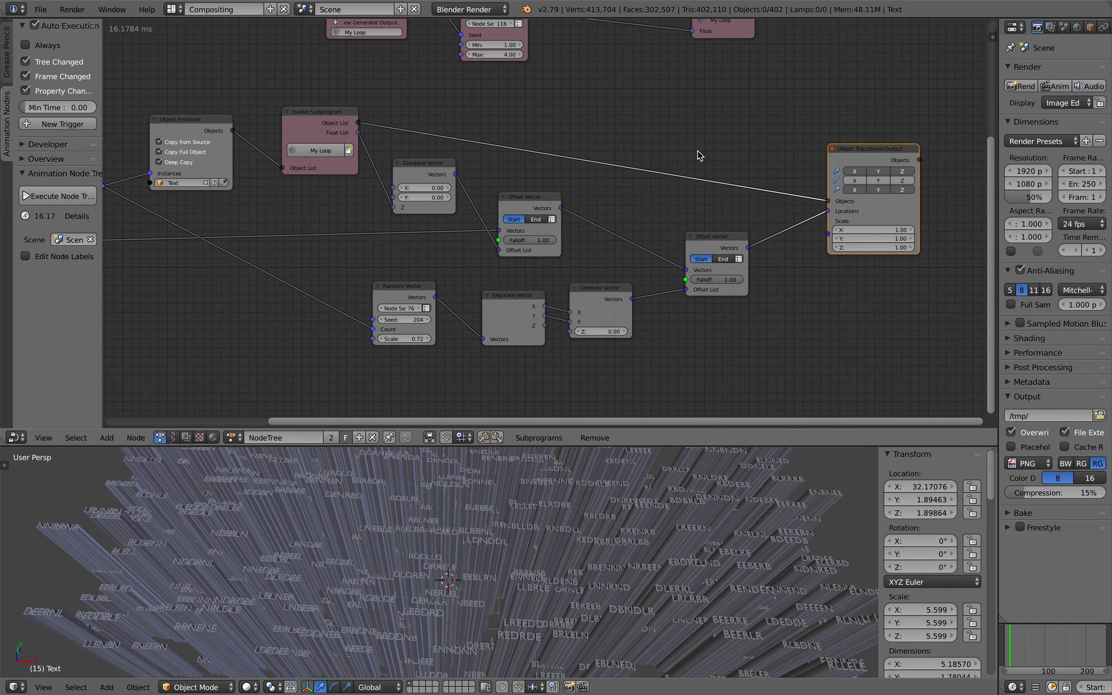
pyautogui.moveTo(499, 195); pyautogui.dragTo(563, 210, button='middle')
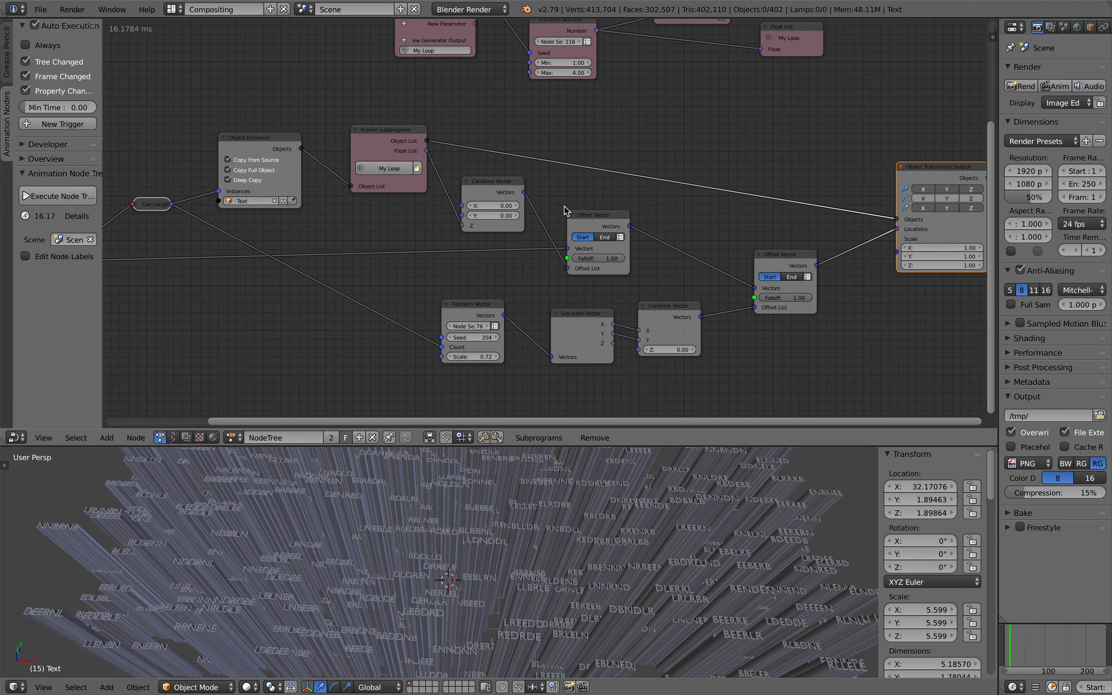
pyautogui.moveTo(695, 214); pyautogui.dragTo(561, 213, button='middle')
pyautogui.moveTo(799, 169); pyautogui.dragTo(775, 173)
# Step: Bring the Object List and Float List nodes closer to Text Object Output, and shift the Loop Input node slightly left
pyautogui.moveTo(628, 176); pyautogui.dragTo(685, 163, button='middle')
pyautogui.moveTo(523, 195); pyautogui.dragTo(650, 204, button='middle')
pyautogui.scroll(3, 623, 165)
pyautogui.moveTo(690, 126); pyautogui.dragTo(556, 293, button='middle')
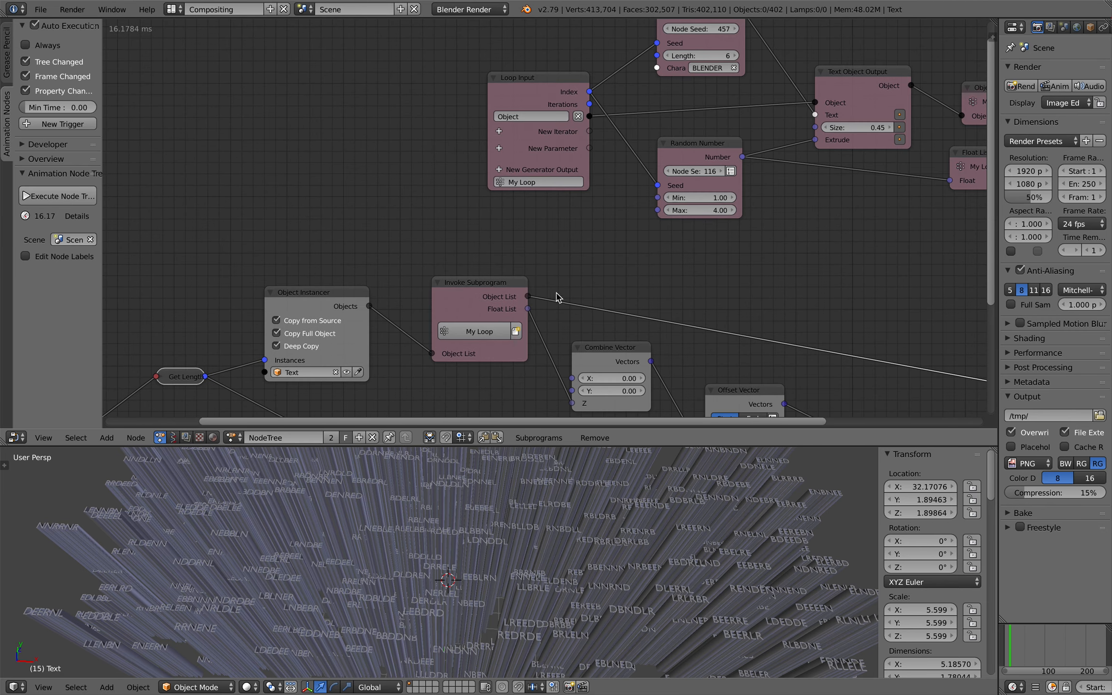
pyautogui.moveTo(718, 210); pyautogui.dragTo(574, 252, button='middle')
pyautogui.scroll(-2, 545, 195)
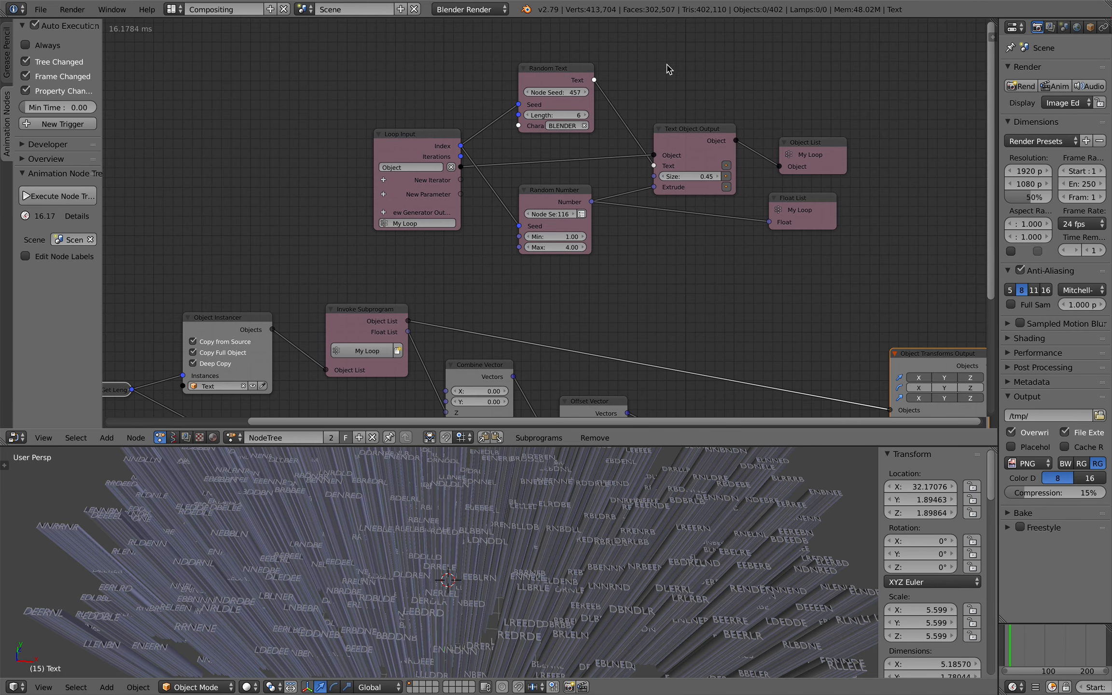
pyautogui.moveTo(808, 146); pyautogui.dragTo(786, 138)
pyautogui.moveTo(800, 197); pyautogui.dragTo(792, 181)
pyautogui.scroll(-1, 620, 170)
pyautogui.moveTo(616, 170); pyautogui.dragTo(666, 144, button='middle')
pyautogui.moveTo(508, 130); pyautogui.dragTo(488, 127)
pyautogui.moveTo(820, 121); pyautogui.dragTo(821, 116)
pyautogui.moveTo(818, 160); pyautogui.dragTo(818, 156)
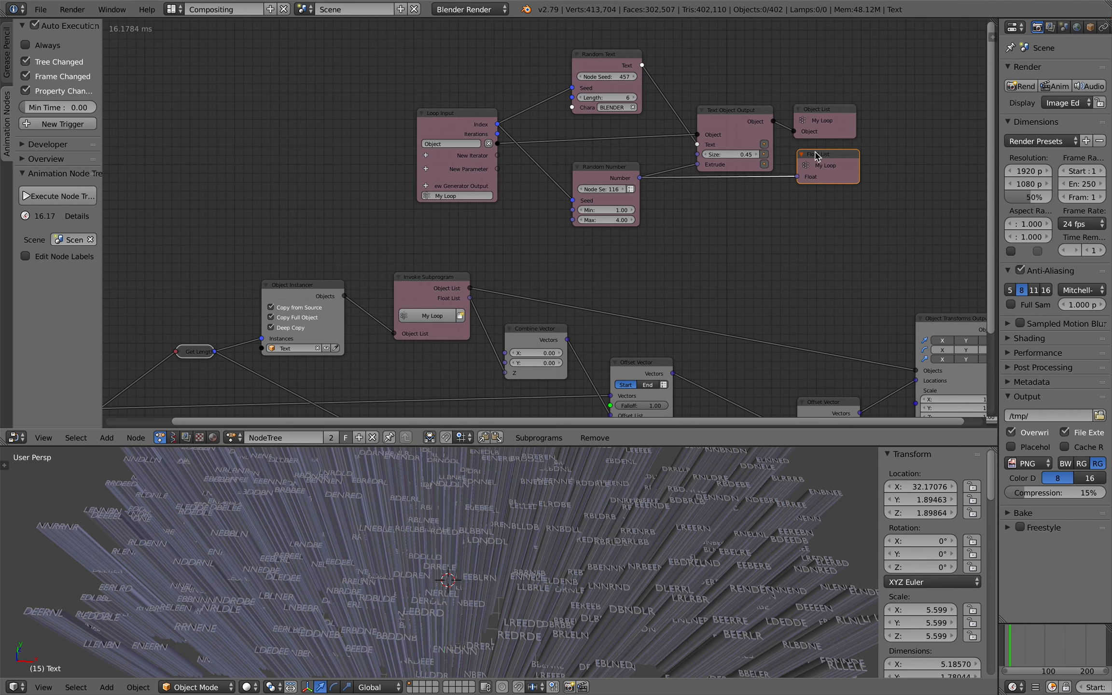
# Step: Raise the Invoke Subprogram node, and nudge the upper Combine Vector and first Offset Vector nodes up and left to follow it
pyautogui.click(433, 314)
pyautogui.scroll(2, 433, 314)
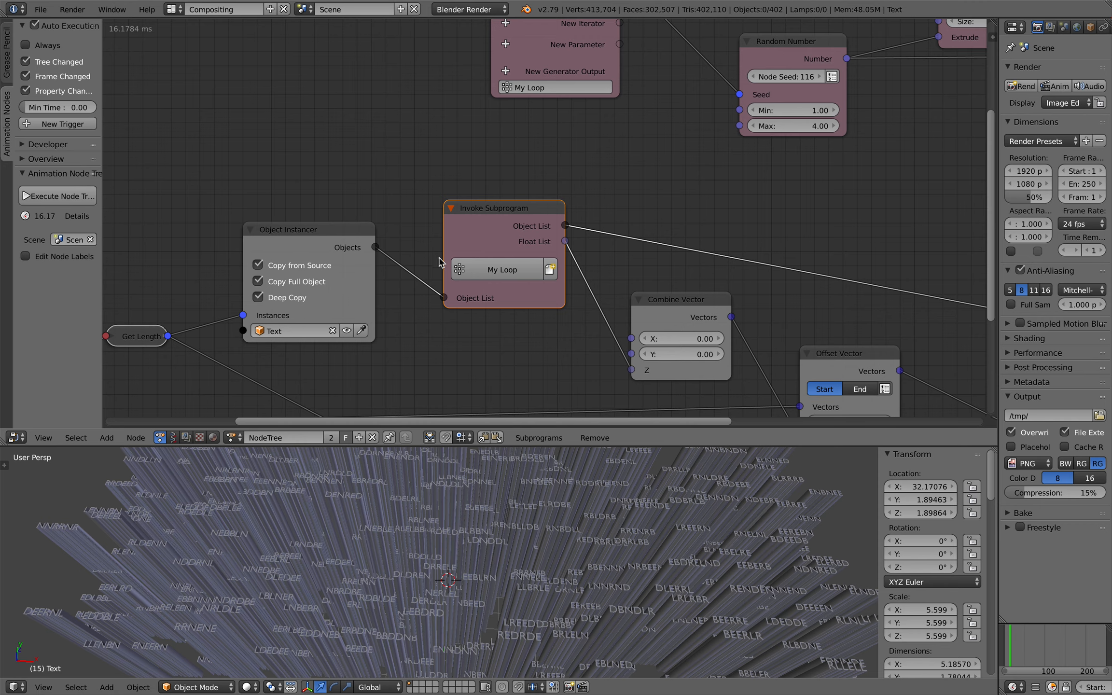
pyautogui.moveTo(497, 220); pyautogui.dragTo(504, 187)
pyautogui.scroll(-1, 663, 294)
pyautogui.moveTo(671, 293); pyautogui.dragTo(622, 194, button='middle')
pyautogui.moveTo(625, 195)
pyautogui.mouseDown()
pyautogui.moveTo(600, 172)
pyautogui.moveTo(618, 185)
pyautogui.mouseUp()
pyautogui.scroll(-1, 628, 216)
pyautogui.moveTo(756, 255); pyautogui.dragTo(689, 201, button='middle')
pyautogui.moveTo(691, 201); pyautogui.dragTo(675, 190)
# Step: Nudge the Separate Vector node, raise the lower Combine Vector node, and bring Random Vector closer to them
pyautogui.moveTo(676, 327); pyautogui.dragTo(681, 315)
pyautogui.moveTo(783, 316); pyautogui.dragTo(799, 272)
pyautogui.moveTo(544, 314); pyautogui.dragTo(567, 301)
pyautogui.scroll(-3, 627, 290)
pyautogui.moveTo(931, 237); pyautogui.dragTo(875, 255, button='middle')
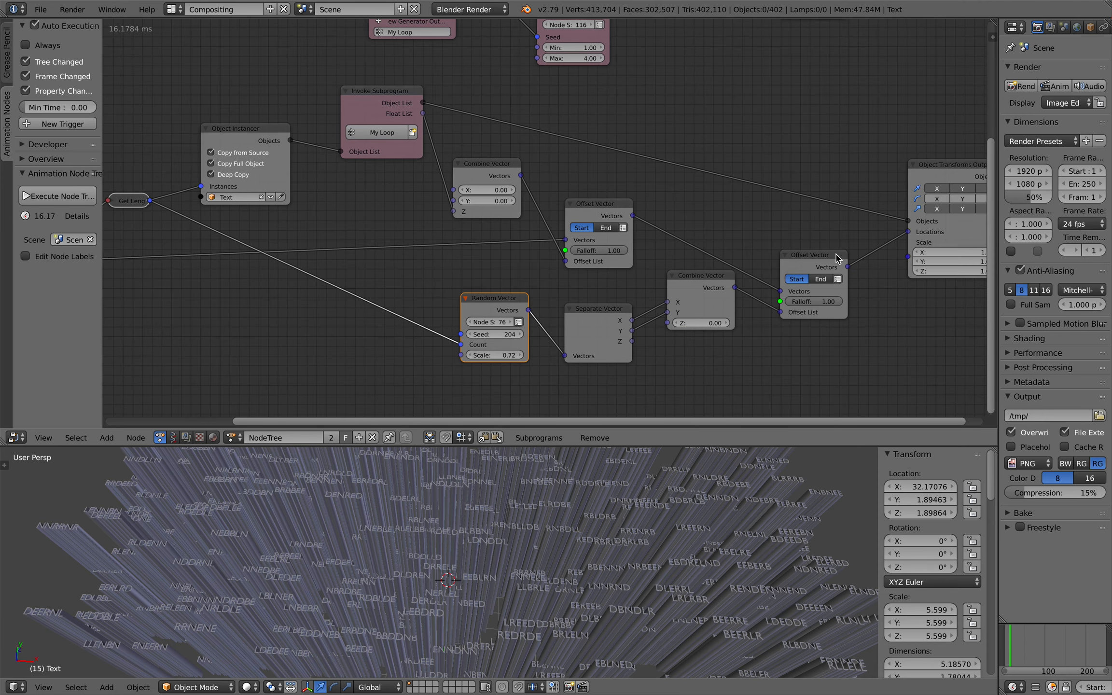
# Step: Raise the second Offset Vector and Object Transforms Output nodes, and nudge the Grid Mesh node toward Get Length
pyautogui.moveTo(835, 255); pyautogui.dragTo(823, 231)
pyautogui.scroll(-2, 825, 254)
pyautogui.moveTo(826, 253); pyautogui.dragTo(823, 281, button='middle')
pyautogui.moveTo(887, 200); pyautogui.dragTo(884, 187)
pyautogui.moveTo(301, 378); pyautogui.dragTo(415, 356, button='middle')
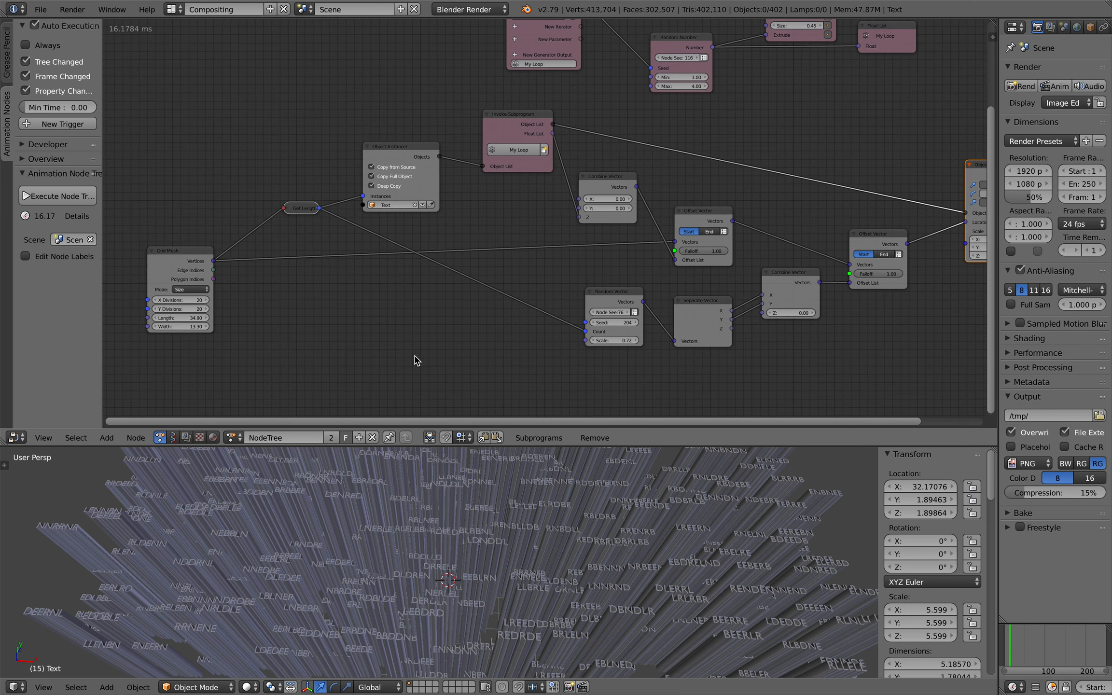
pyautogui.moveTo(187, 256); pyautogui.dragTo(196, 256)
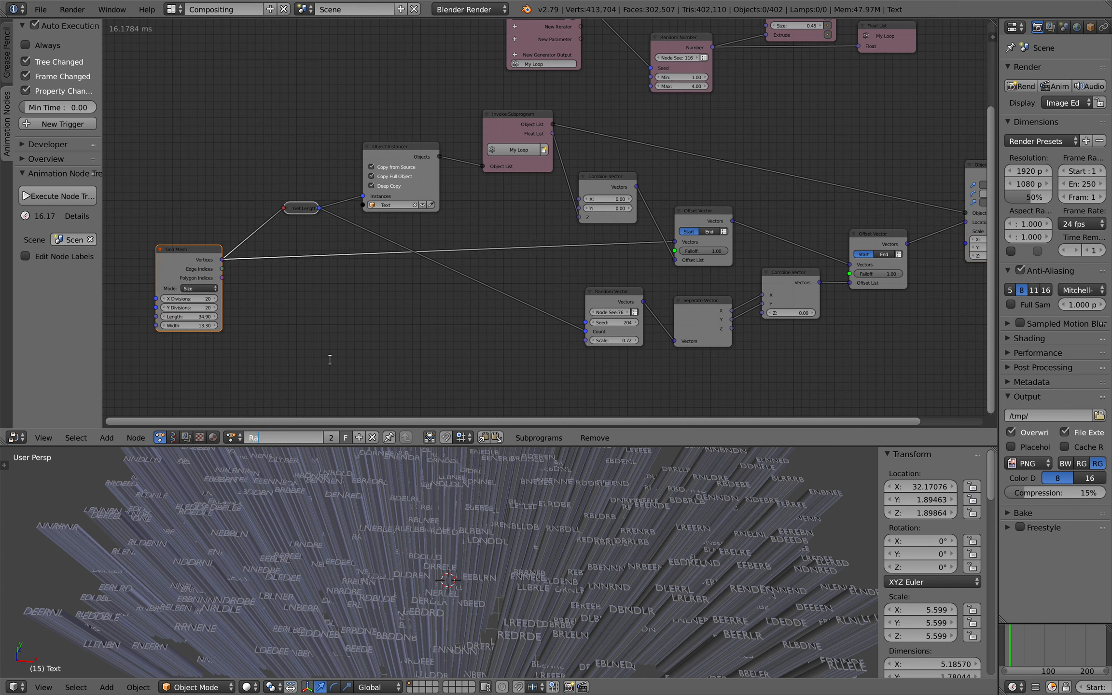
# Step: Rename the Animation Nodes tree to AN_RandomText_Offset
pyautogui.write('_Offset')
pyautogui.hotkey('ctrl', 'a')
pyautogui.press('Return')
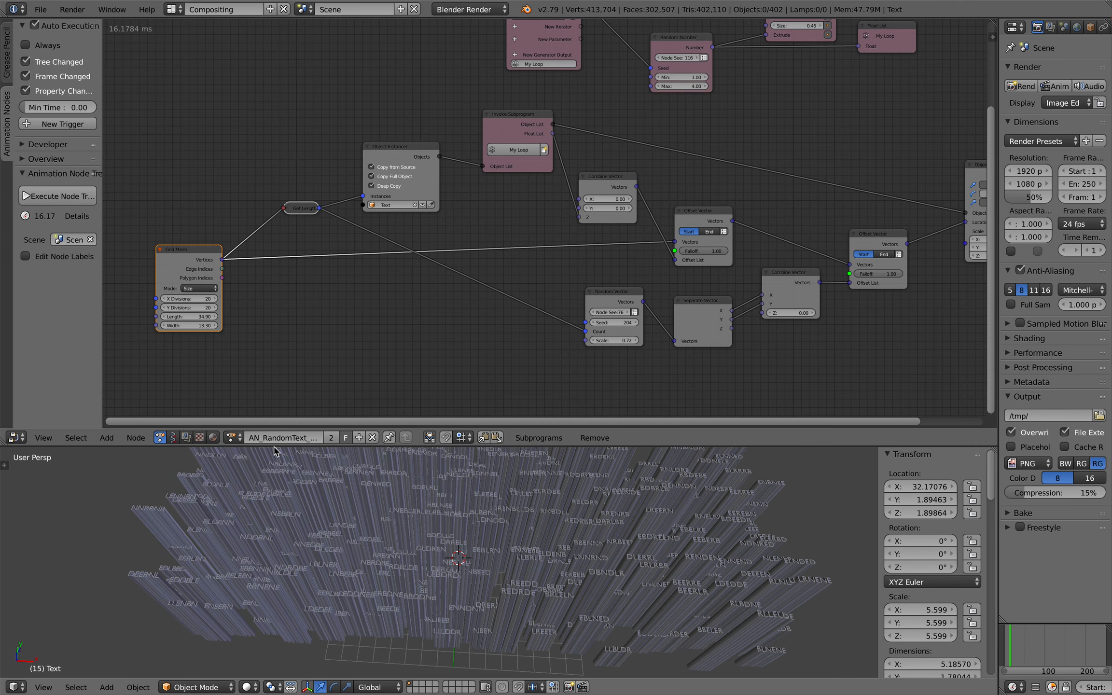
pyautogui.scroll(-1, 525, 290)
pyautogui.keyDown('ctrl'); pyautogui.hscroll(1, 525, 290); pyautogui.keyUp('ctrl')
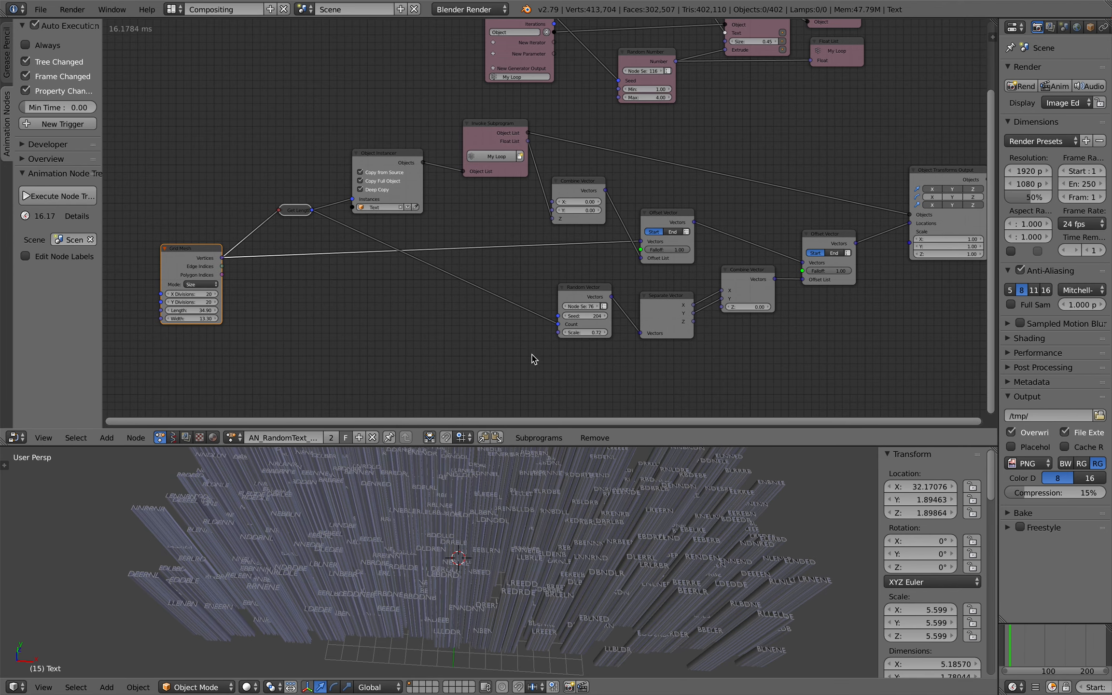